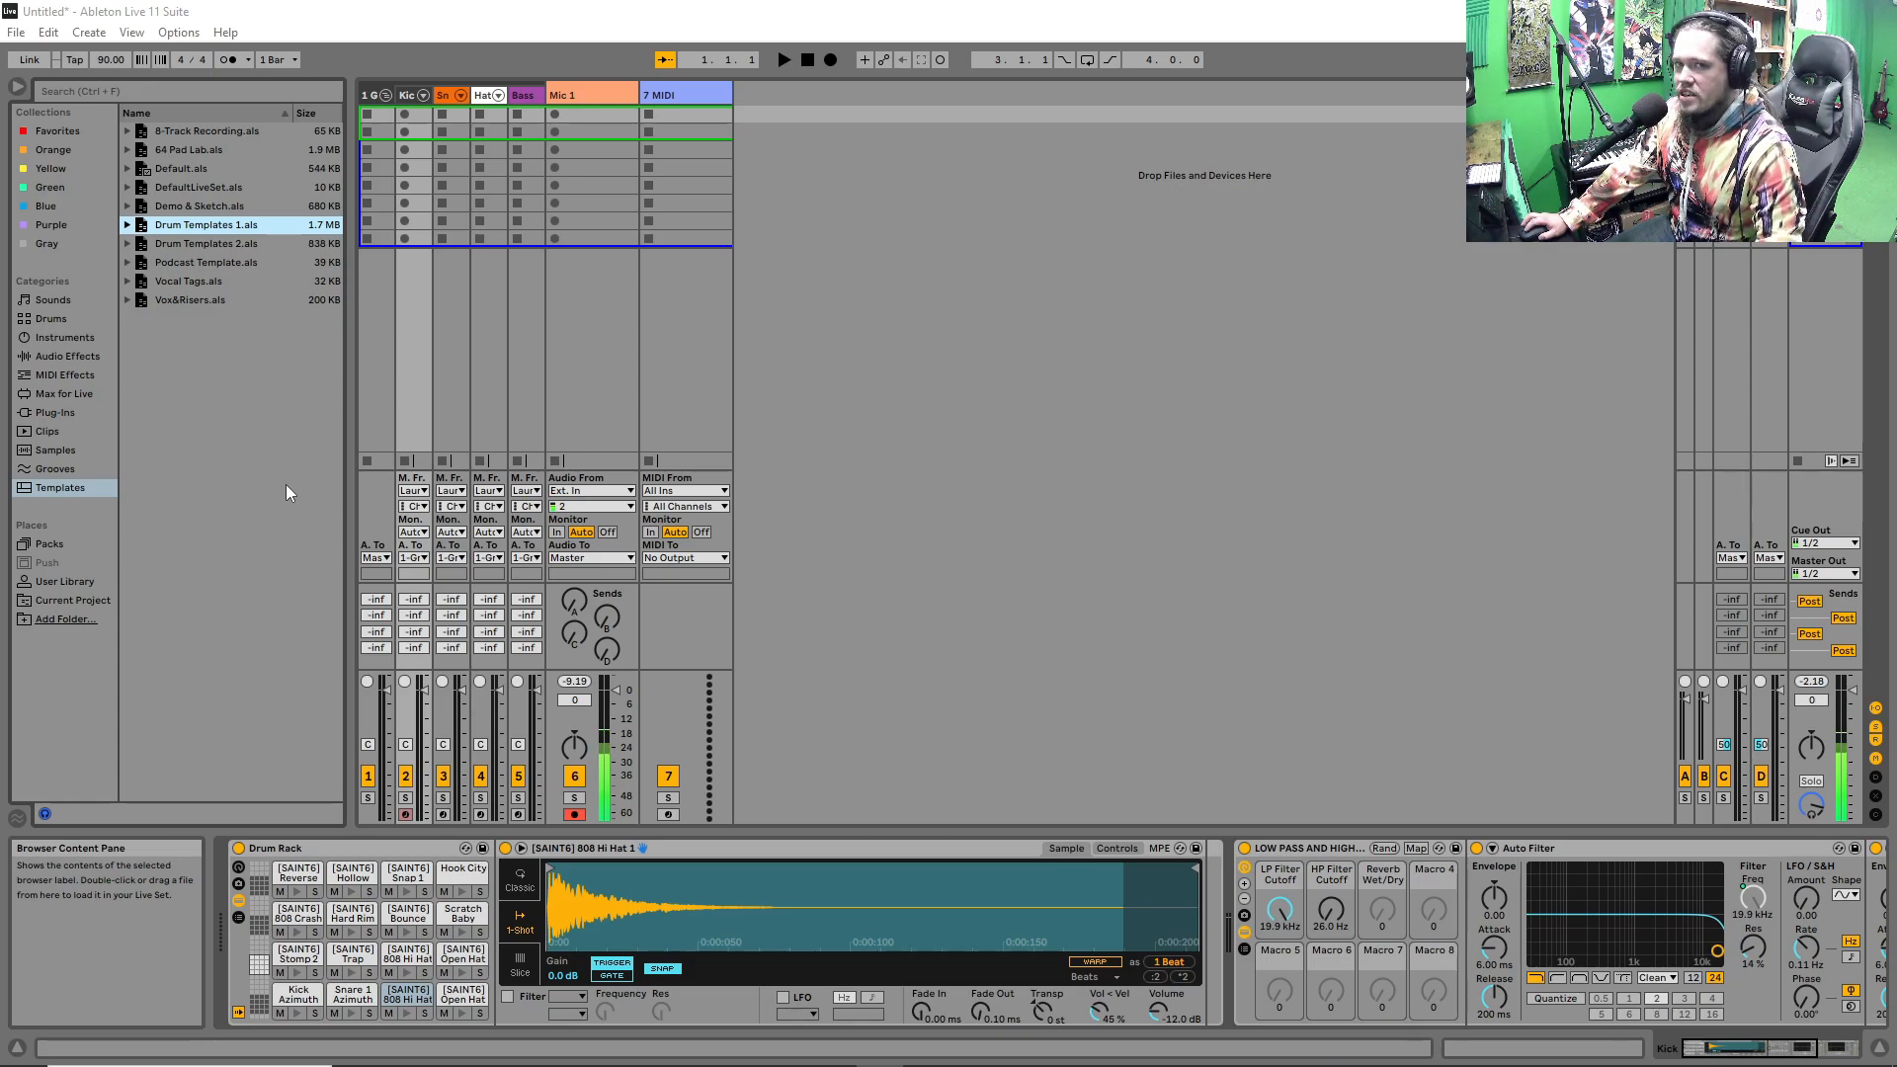
Insert a new MIDI track and load Agile Shot Kit from the drum library onto it.
right_click(757, 86)
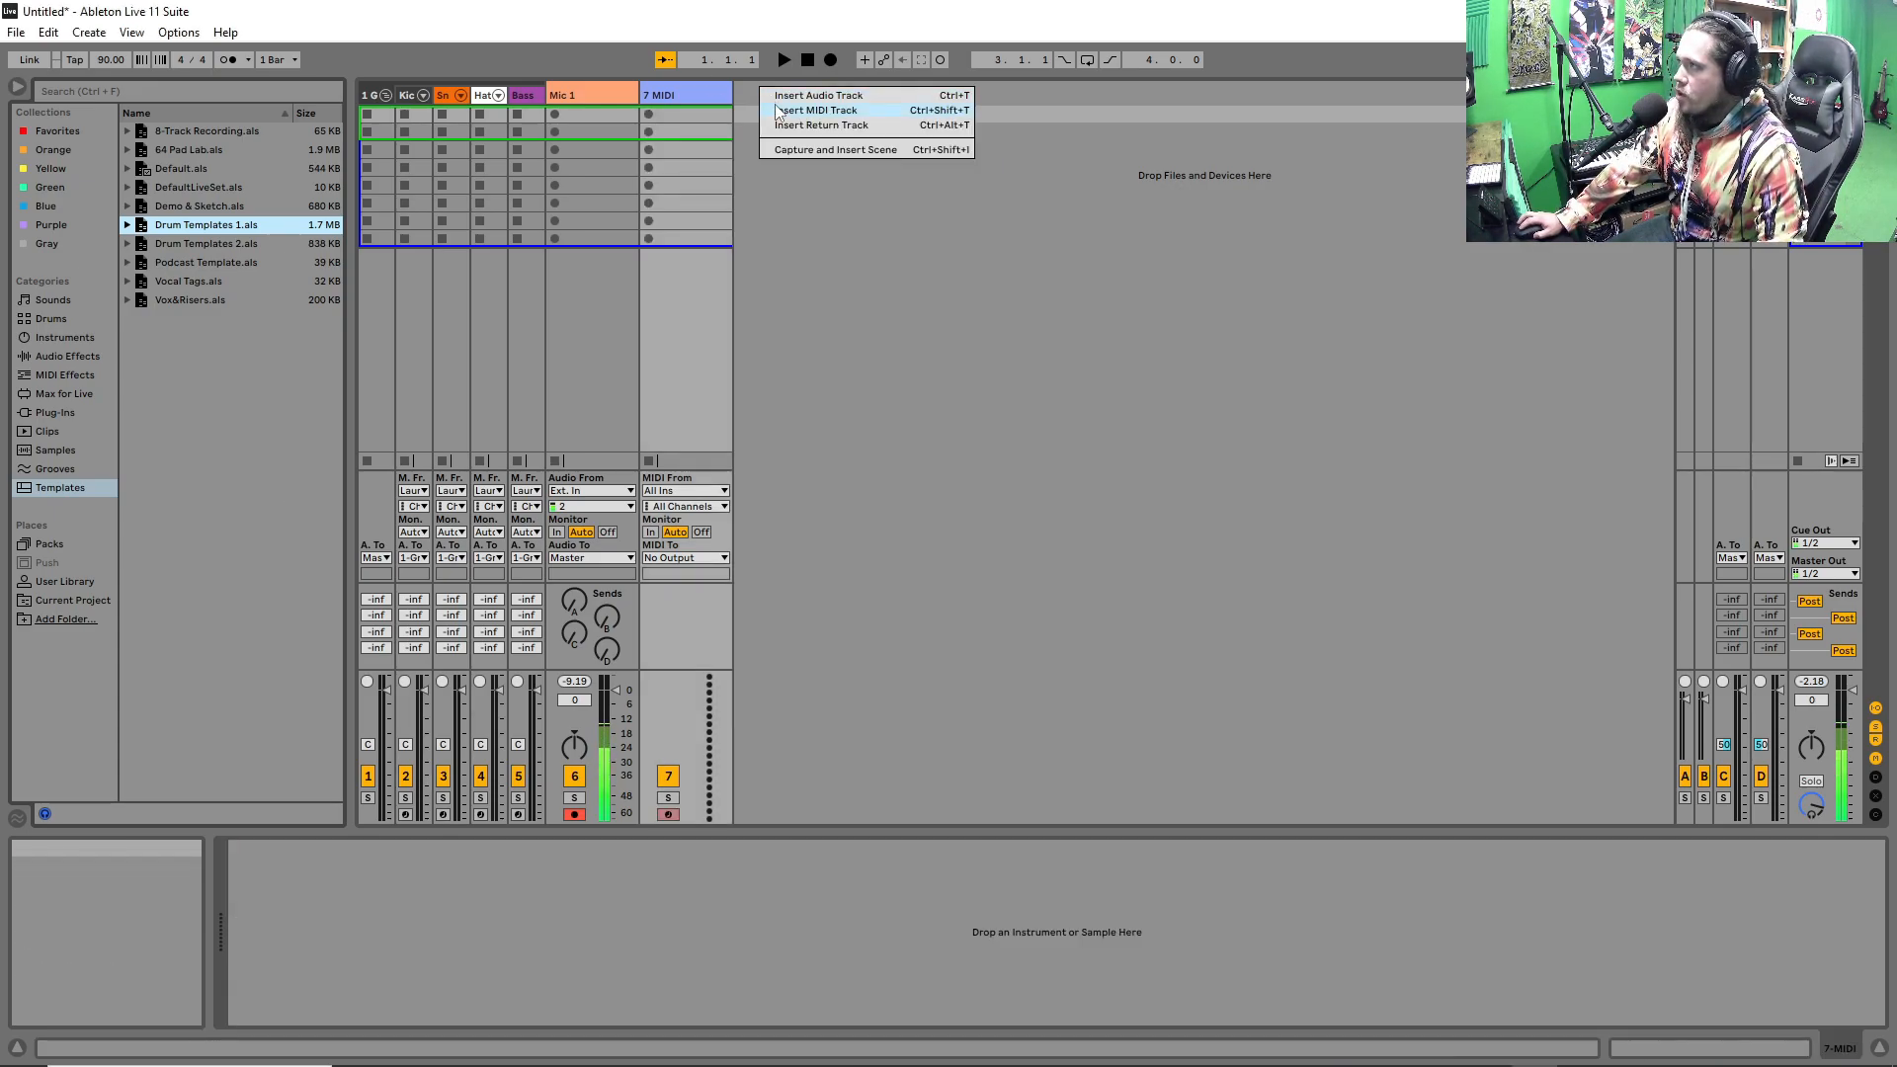
left_click(775, 106)
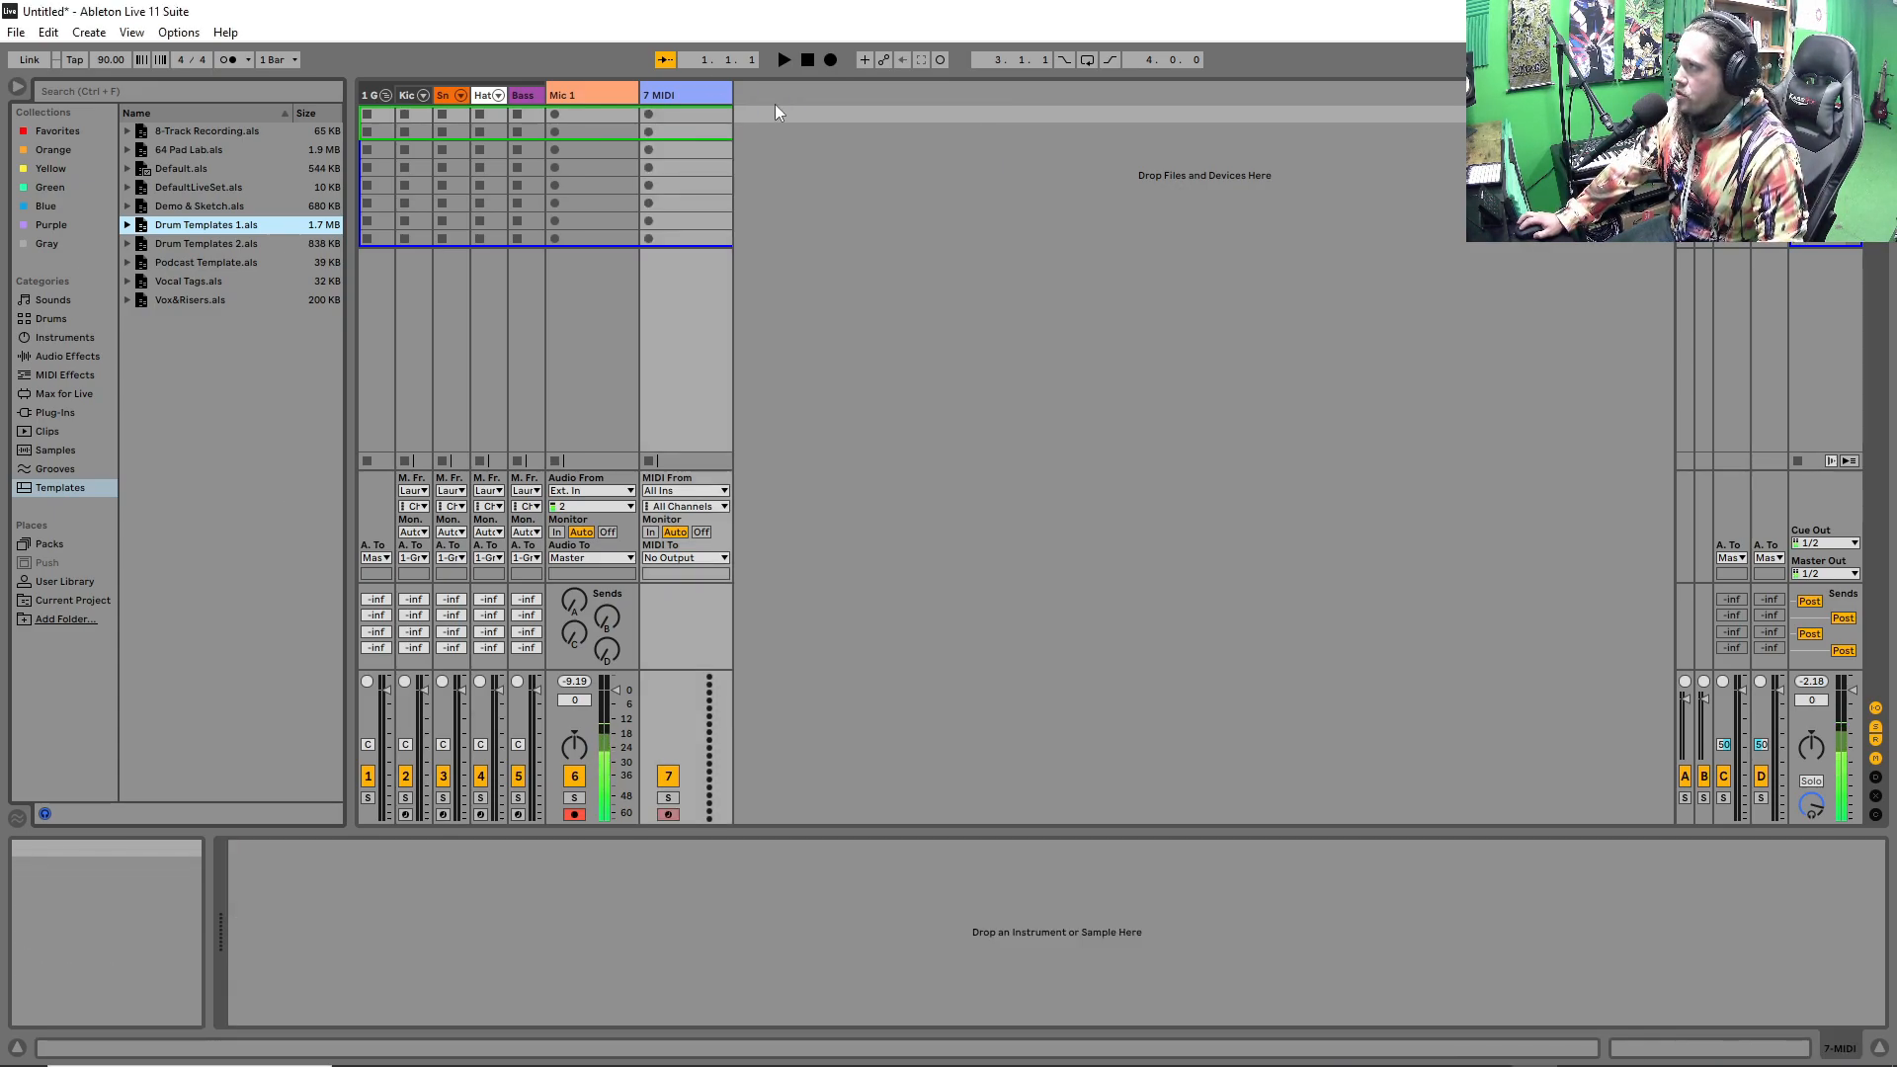
left_click(57, 321)
left_click(139, 242)
left_click_drag(334, 176, 346, 109)
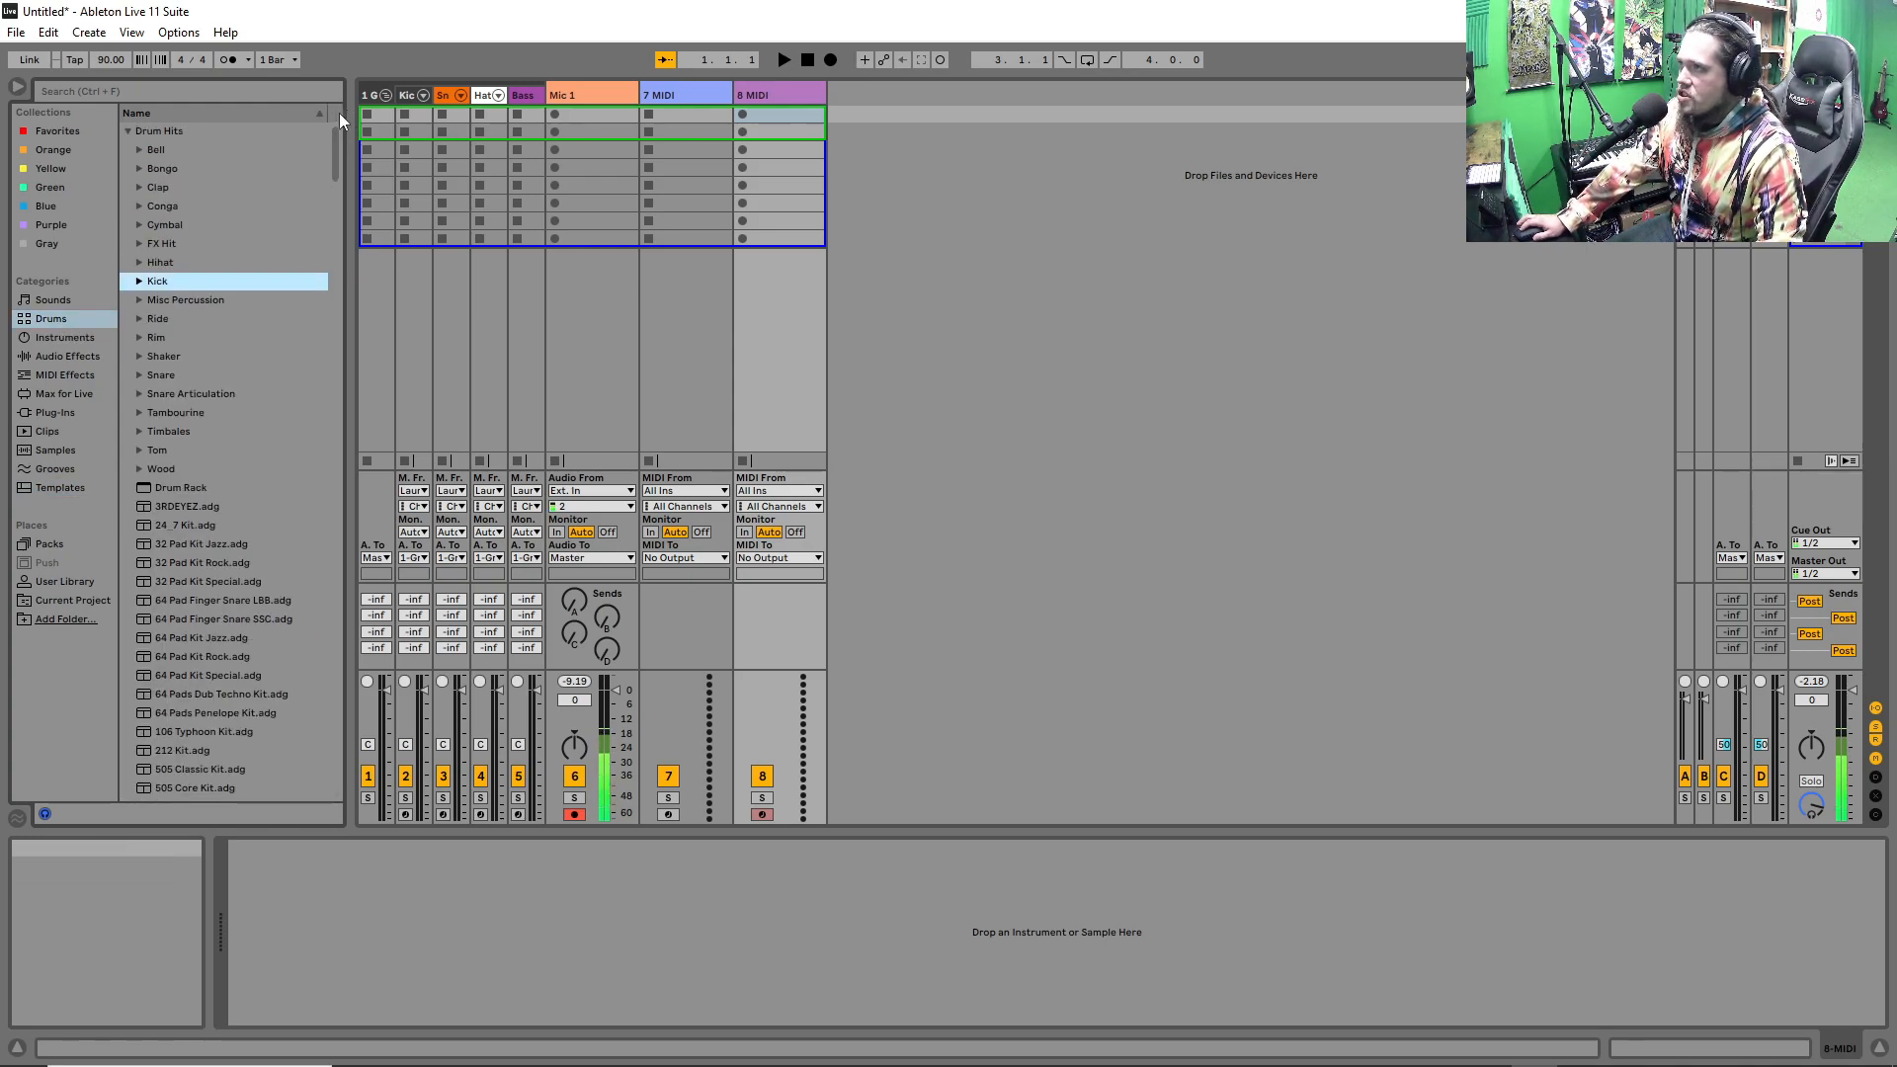
scroll(224, 292, "down", 4)
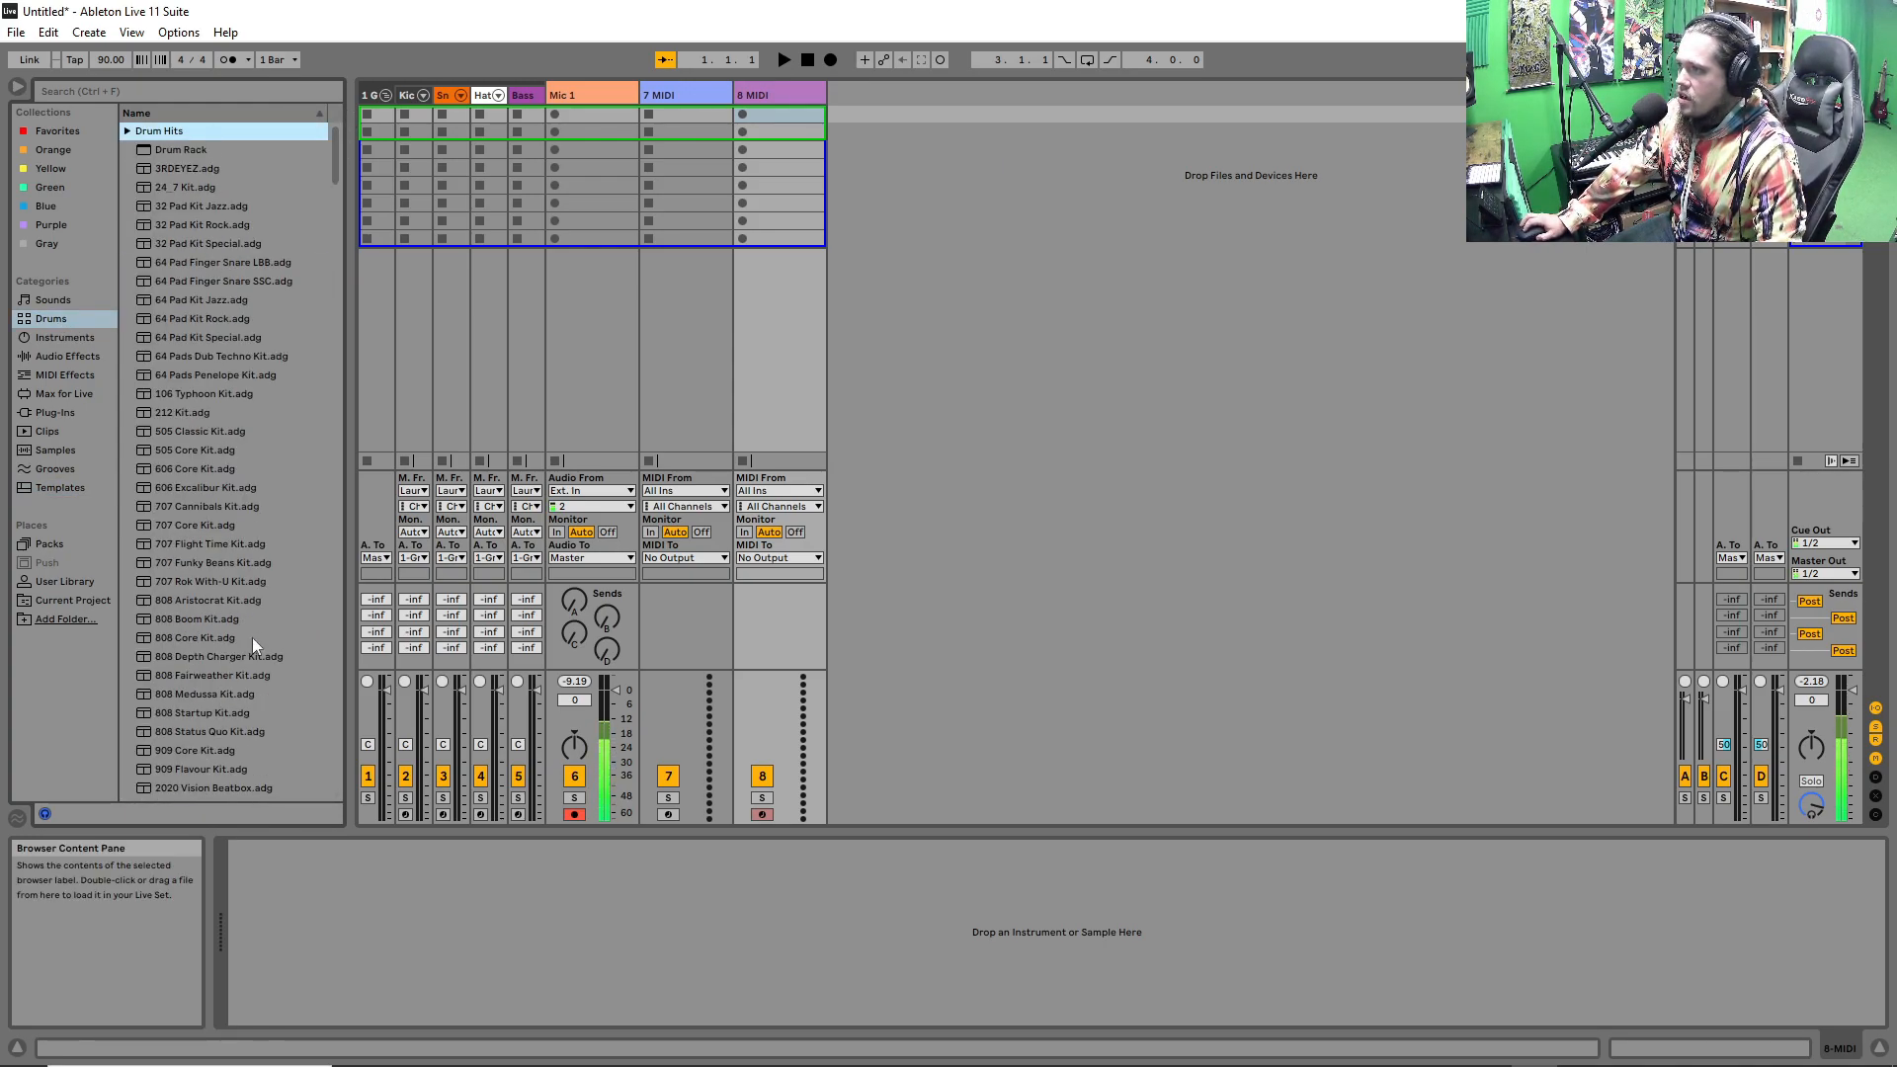
scroll(259, 632, "down", 3)
scroll(259, 632, "down", 4)
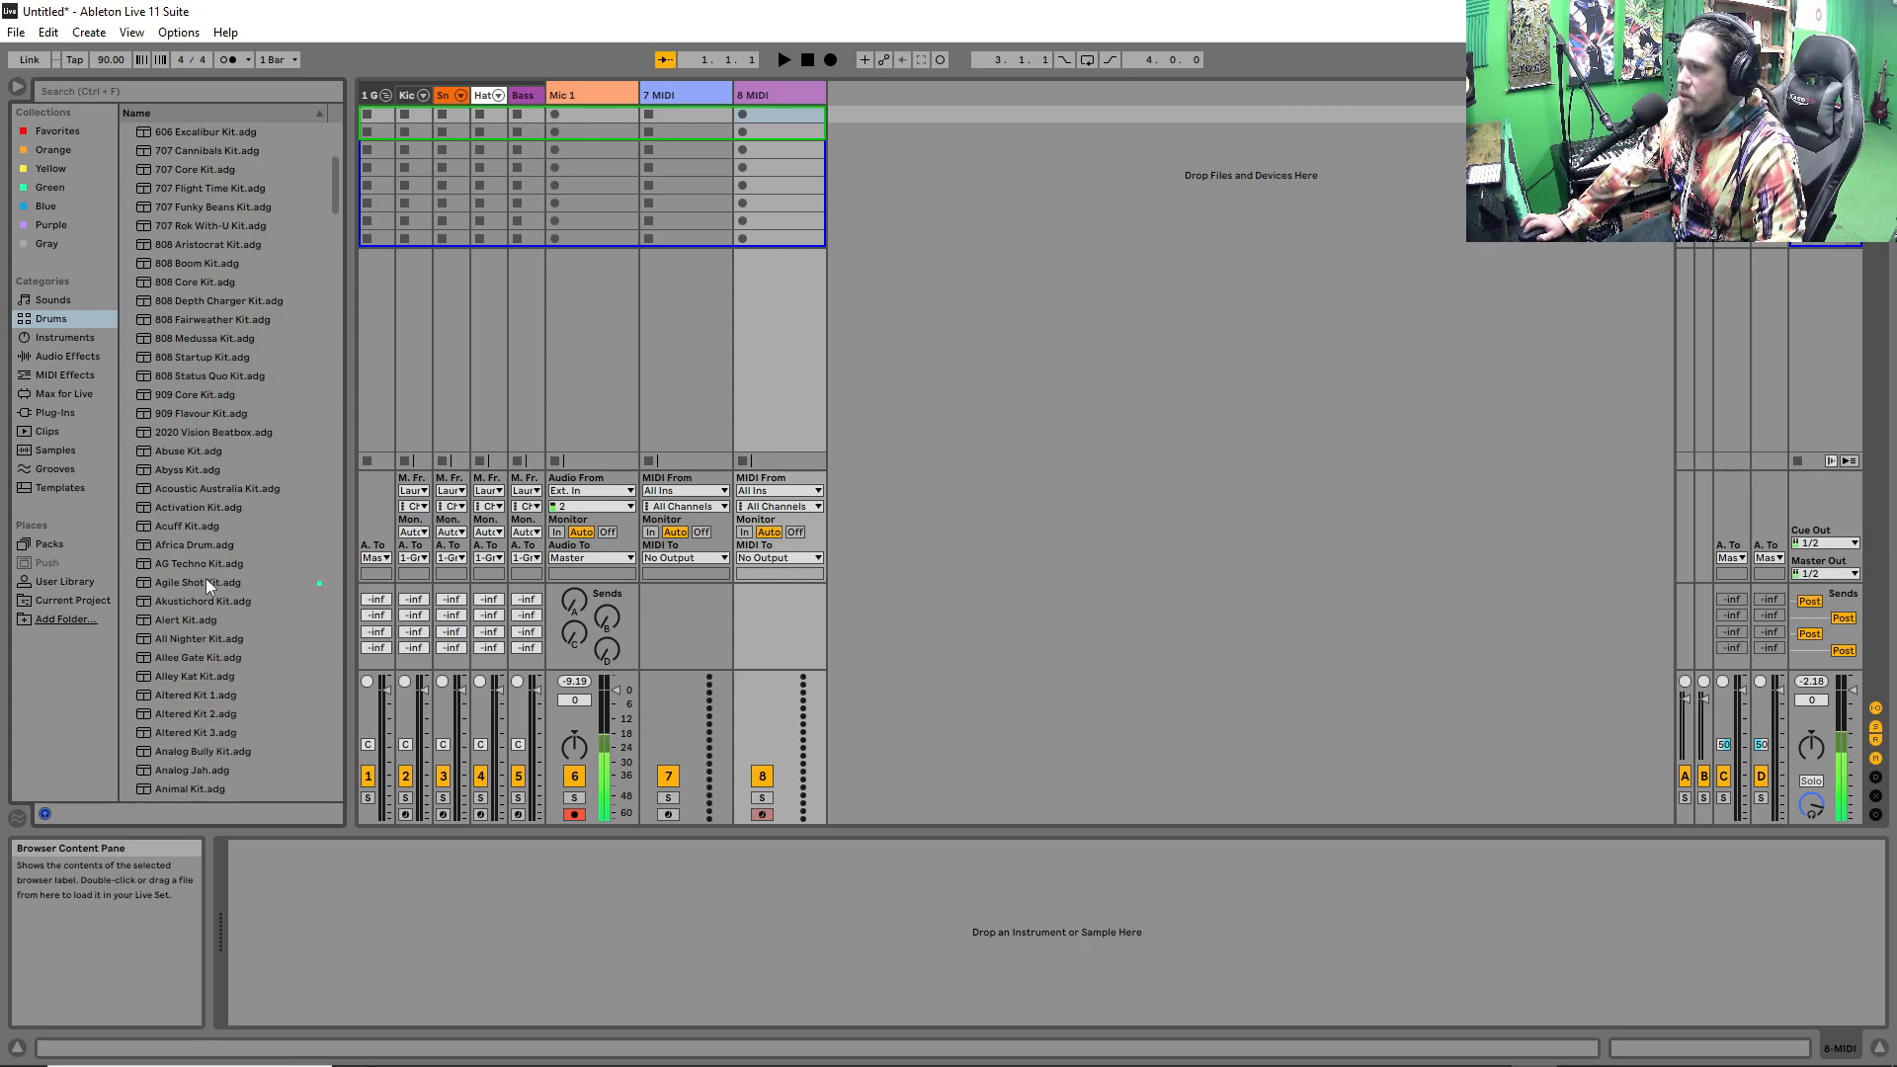
left_click(181, 583)
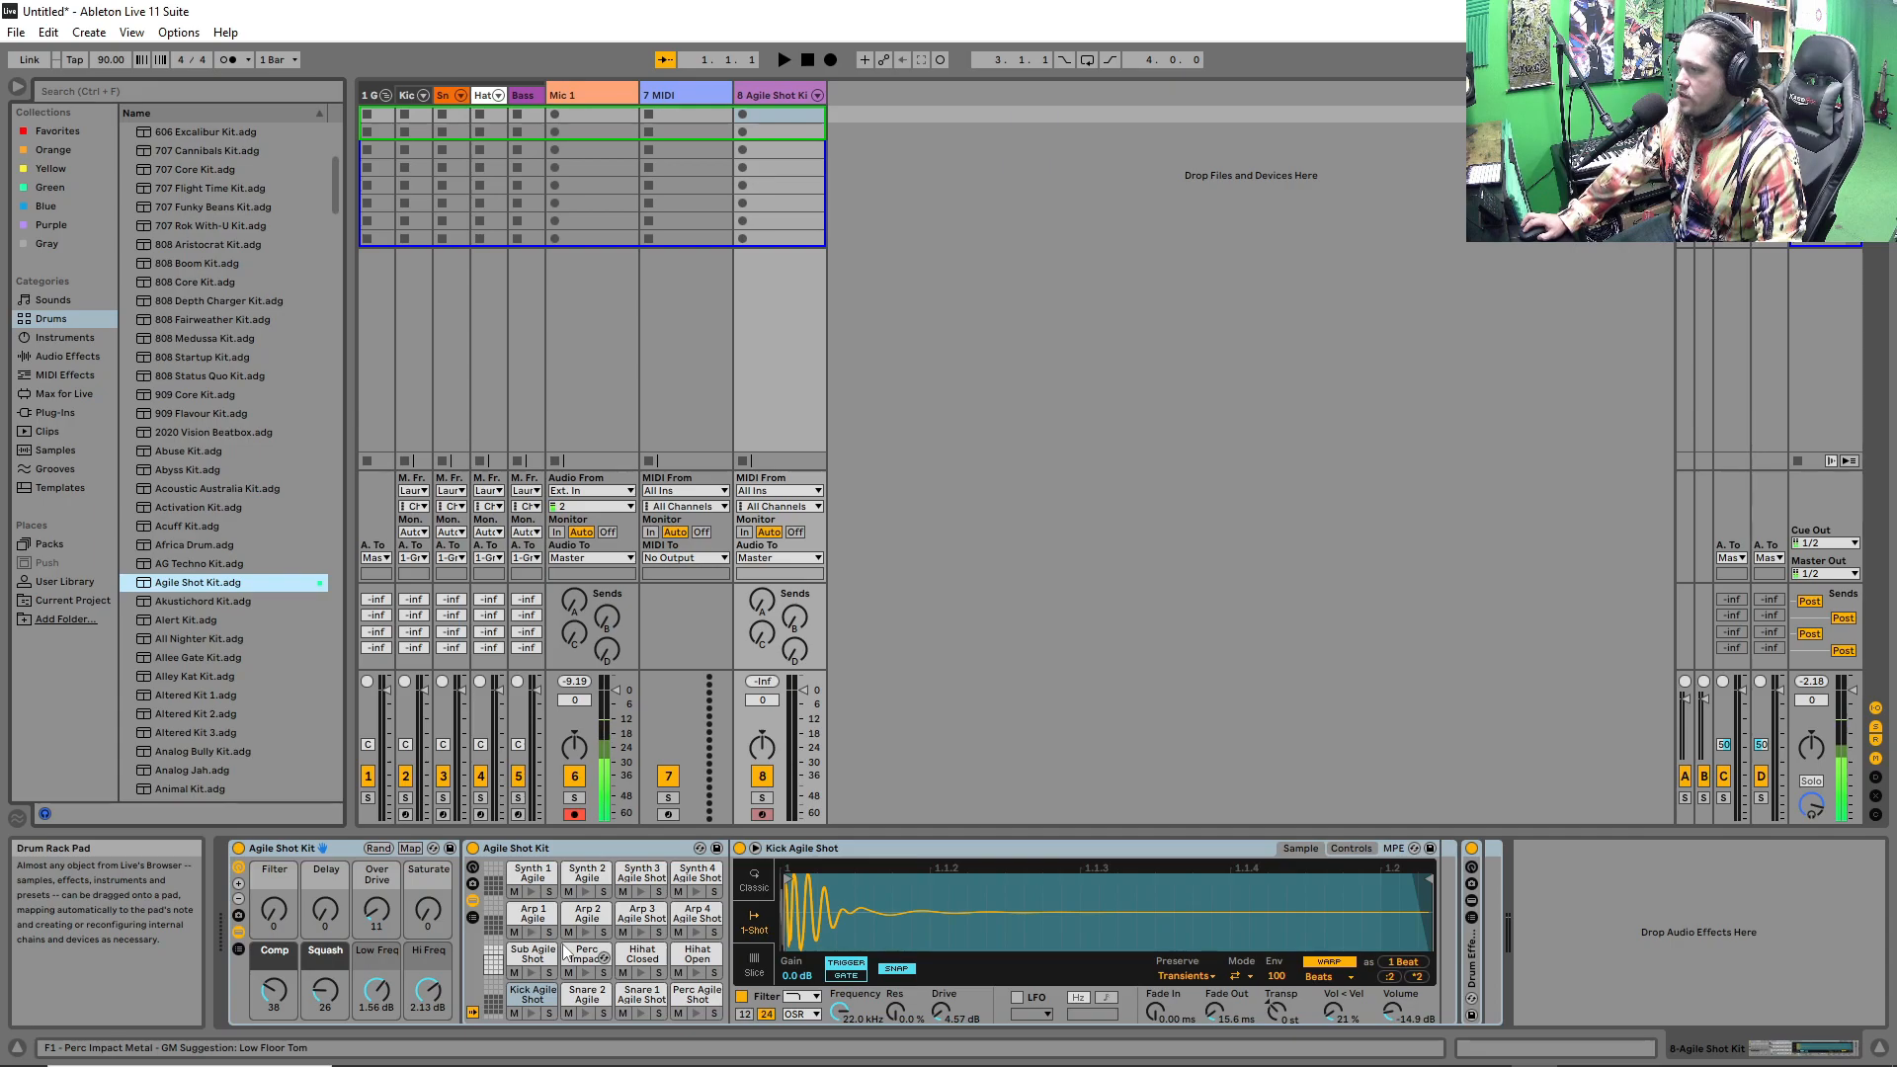
Audition the kick, Snare 2 and Snare 1 pads of Agile Shot Kit.
left_click(536, 1014)
left_click(591, 1012)
left_click(642, 1012)
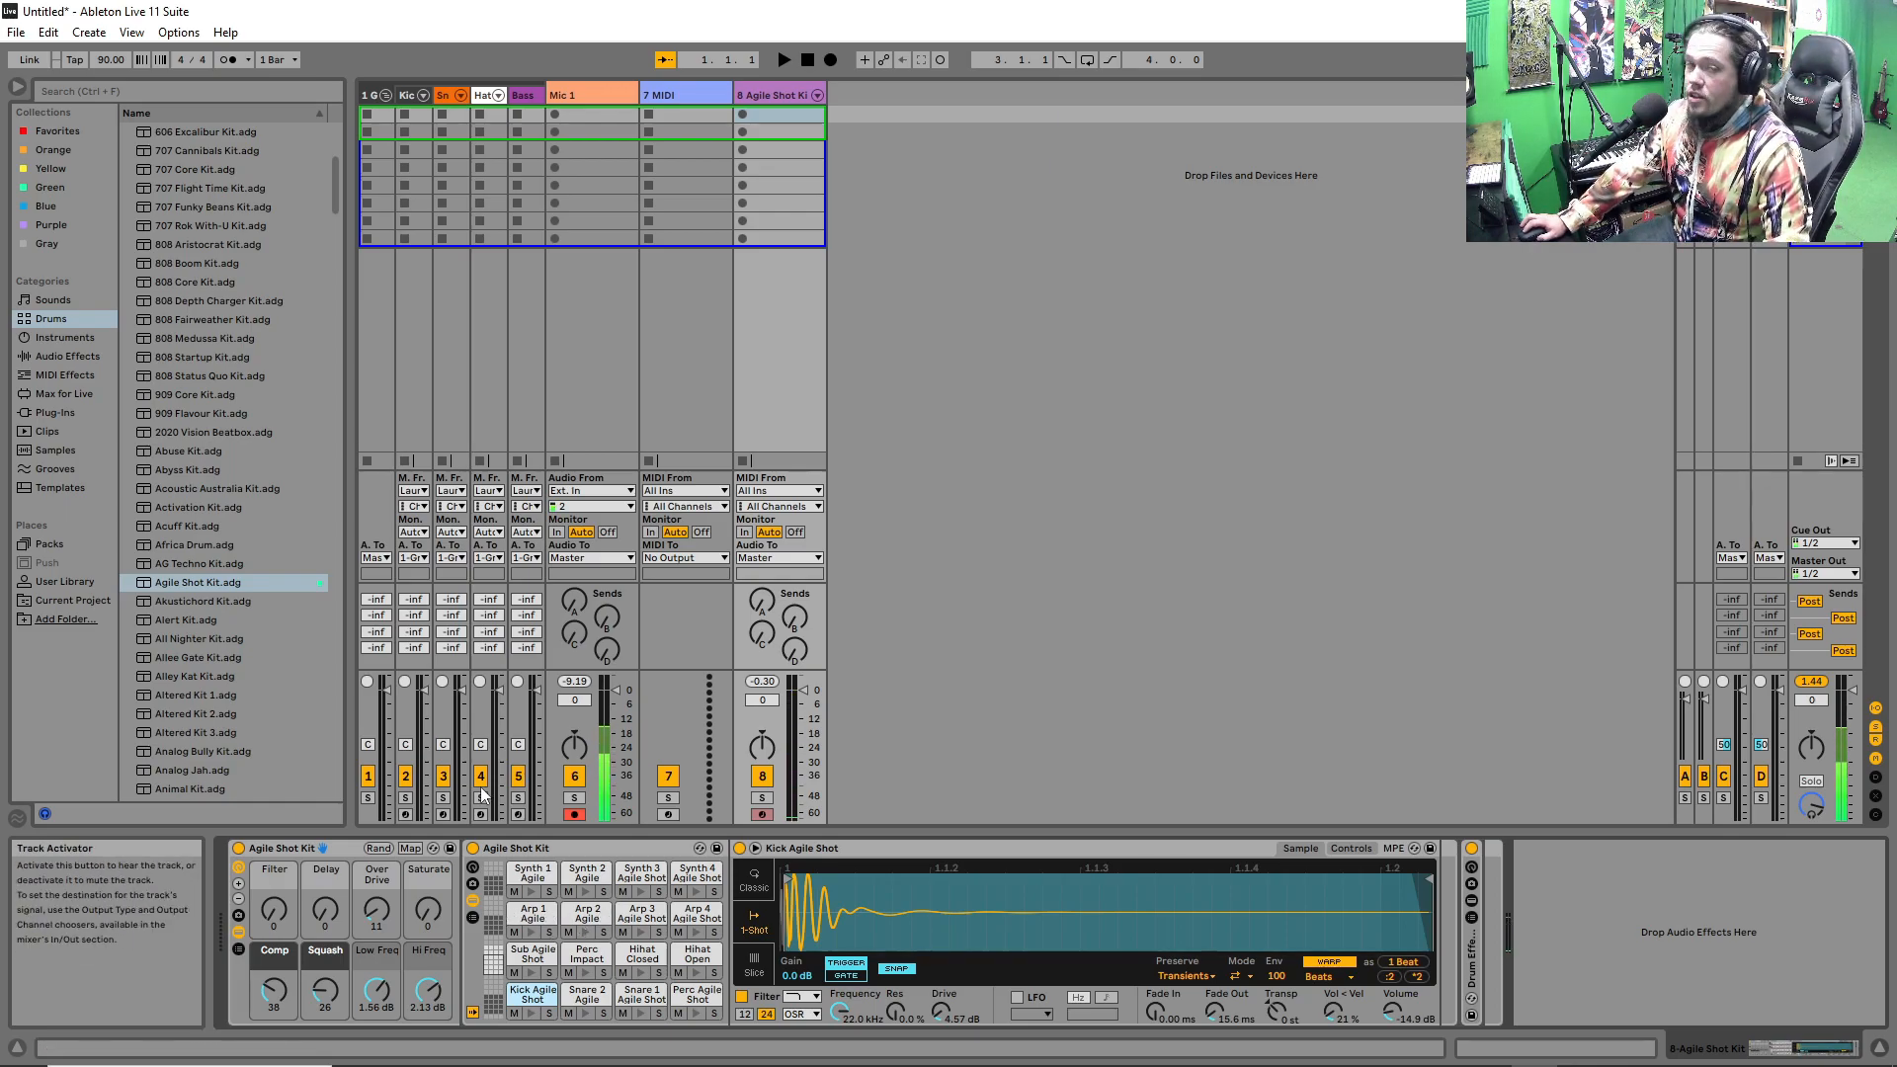
Remove Agile Shot Kit from the new MIDI track and load an empty Drum Rack in its place.
scroll(293, 598, "up", 6)
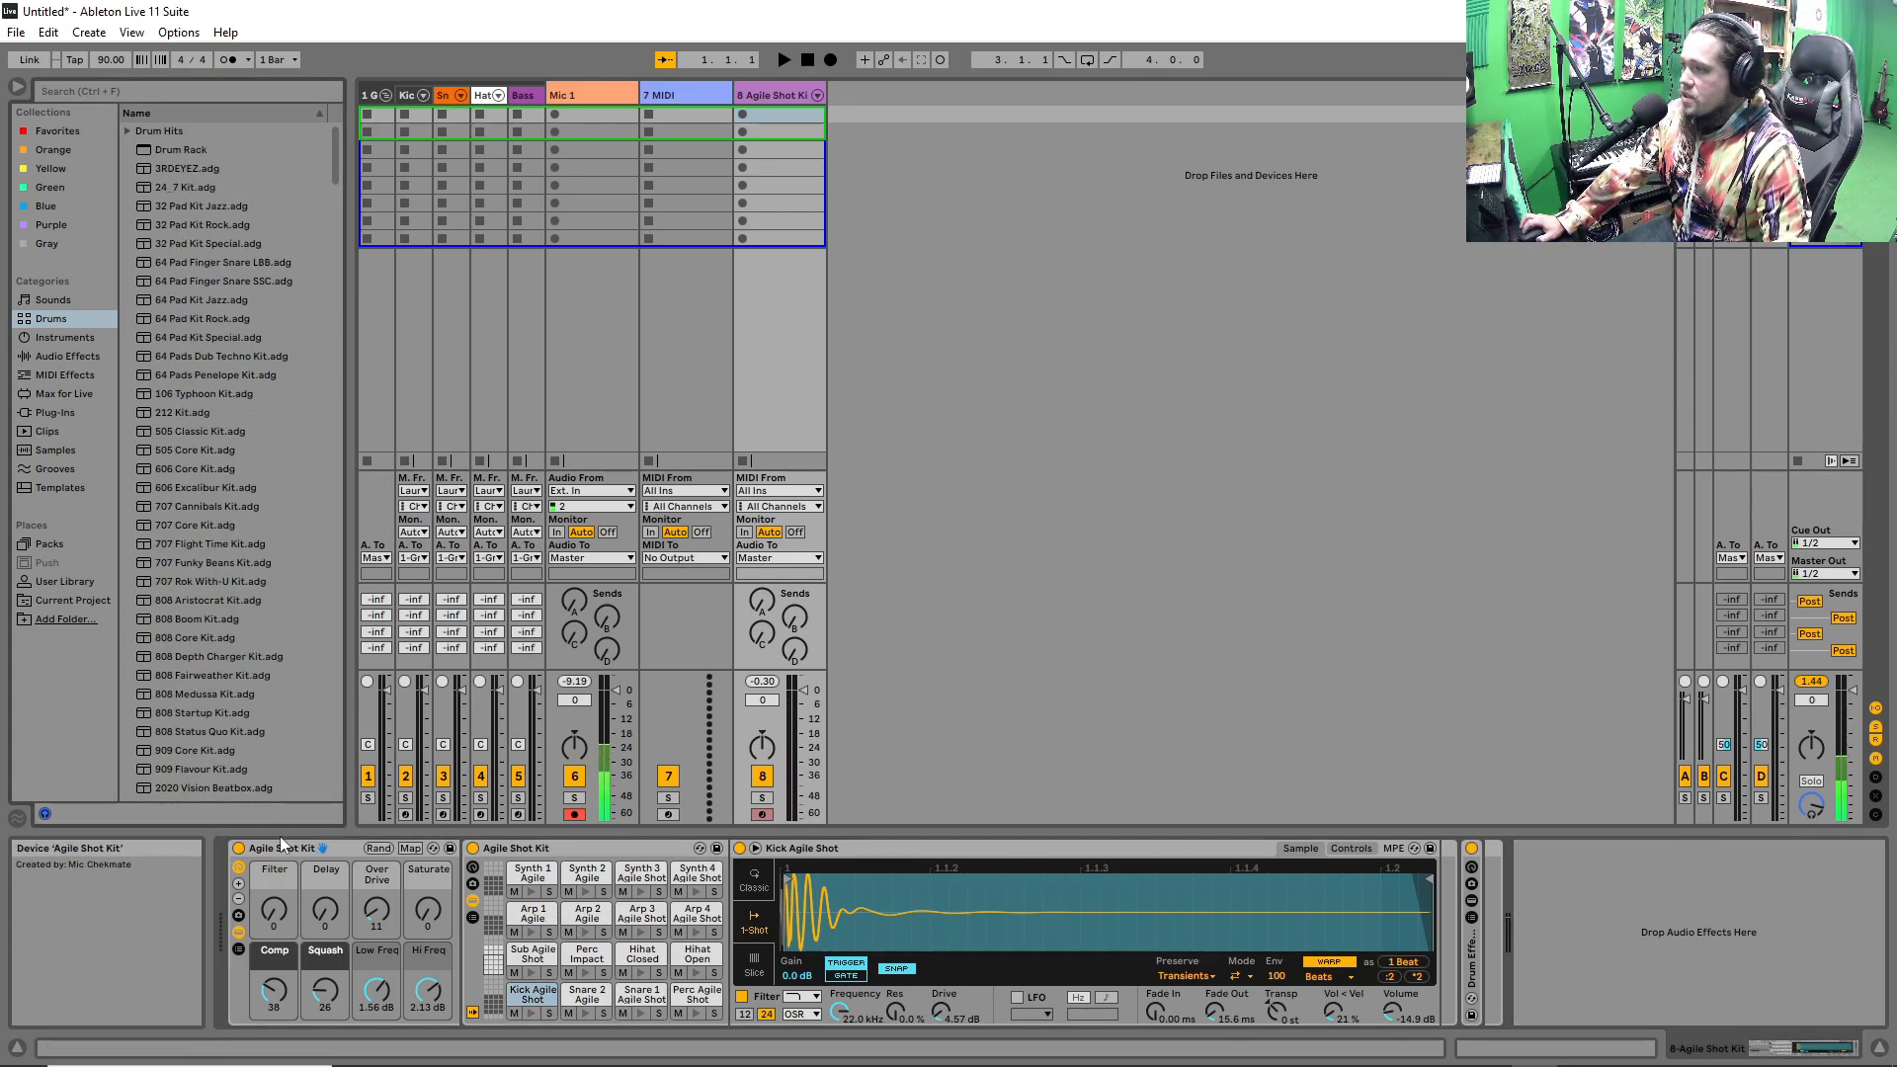
left_click(287, 847)
key("Delete")
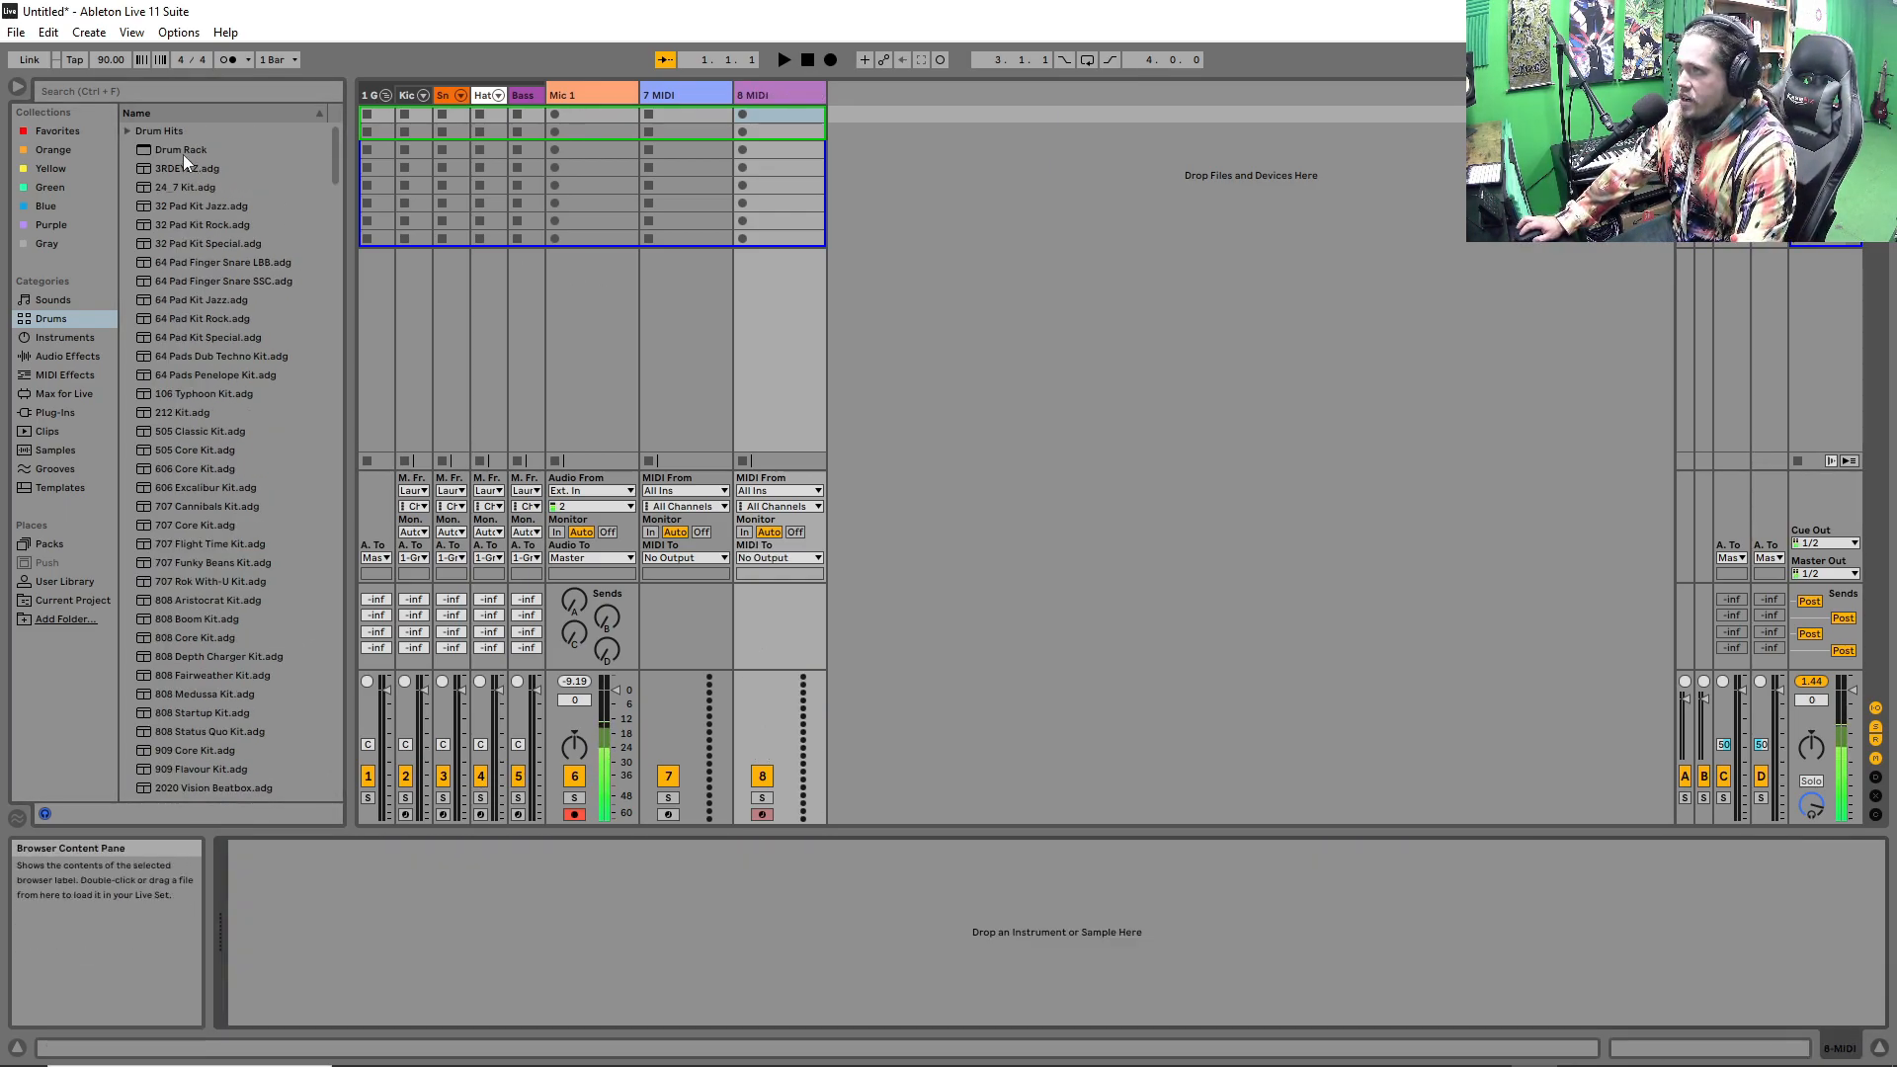
left_click_drag(170, 150, 772, 354)
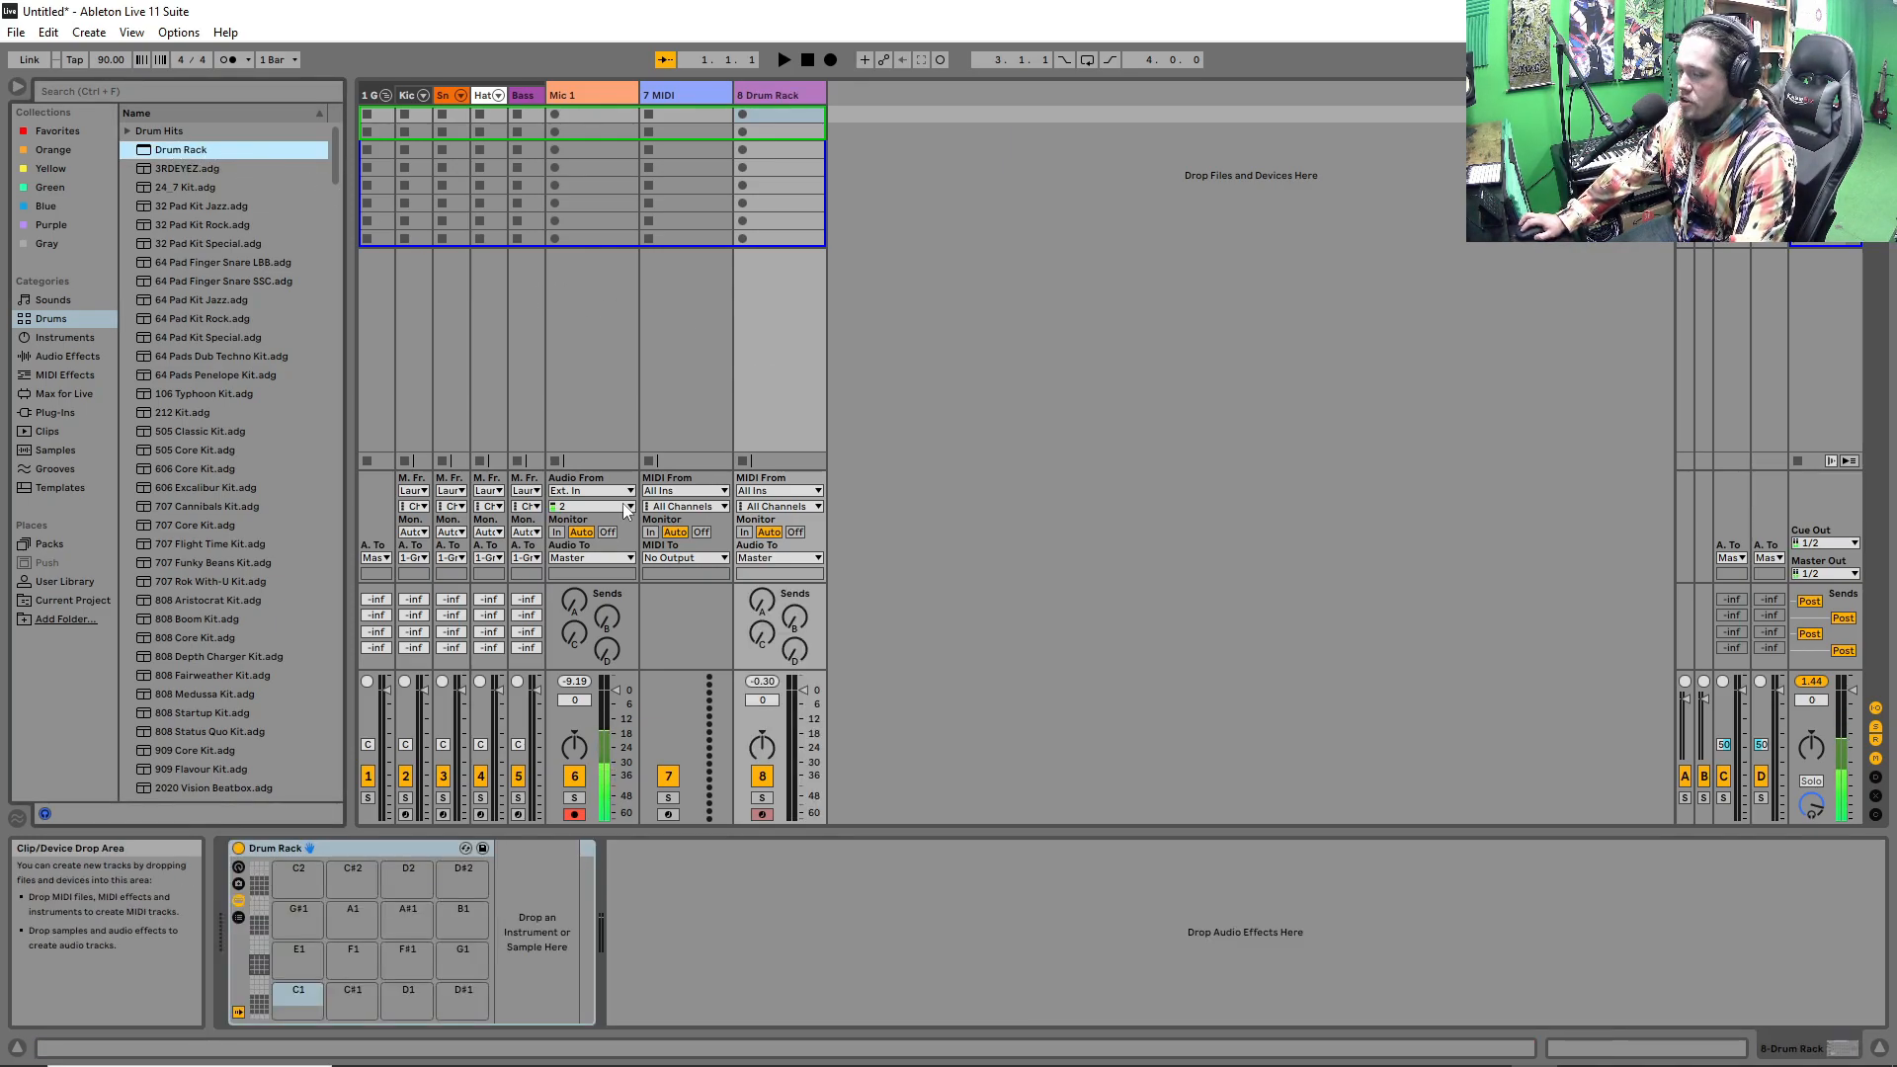
Preview kick samples from the Drum Hits and place DBS_C_BOOM_7.aif on the Drum Rack's C1 pad.
left_click(125, 132)
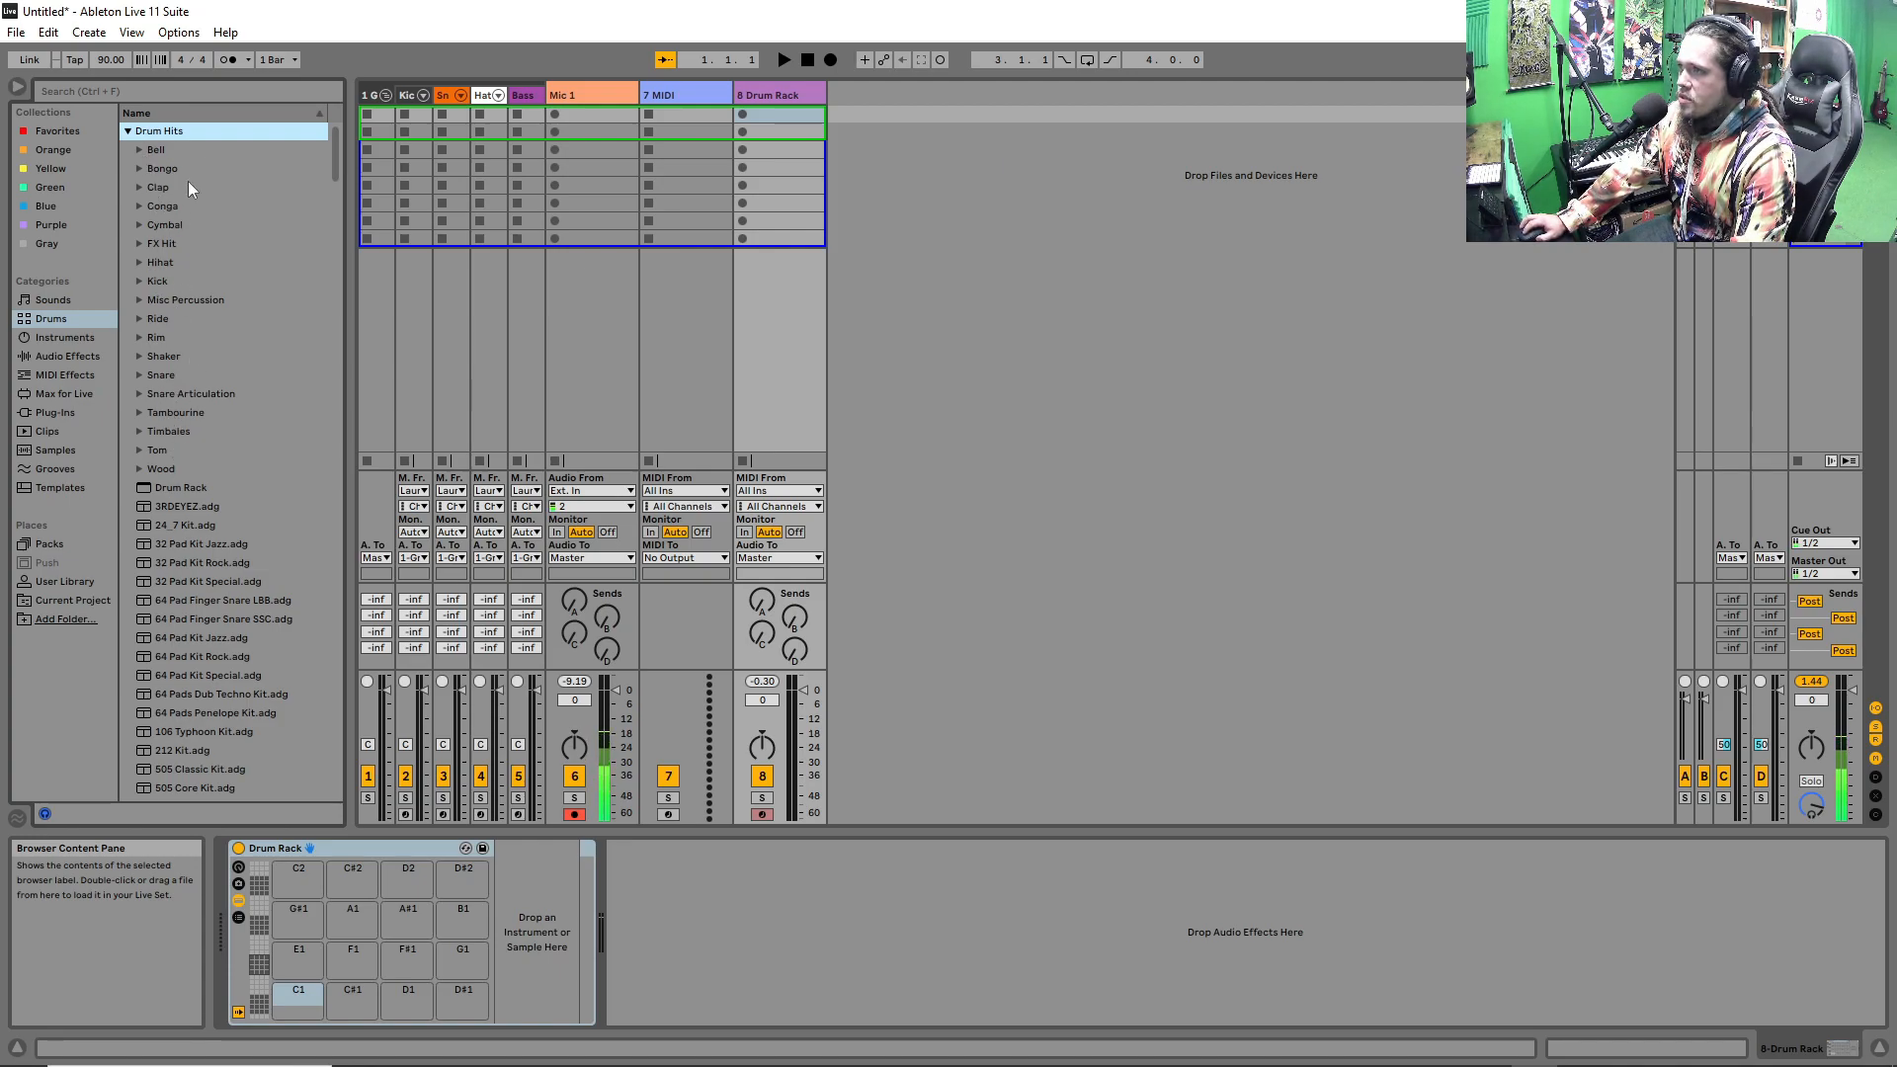
left_click(140, 282)
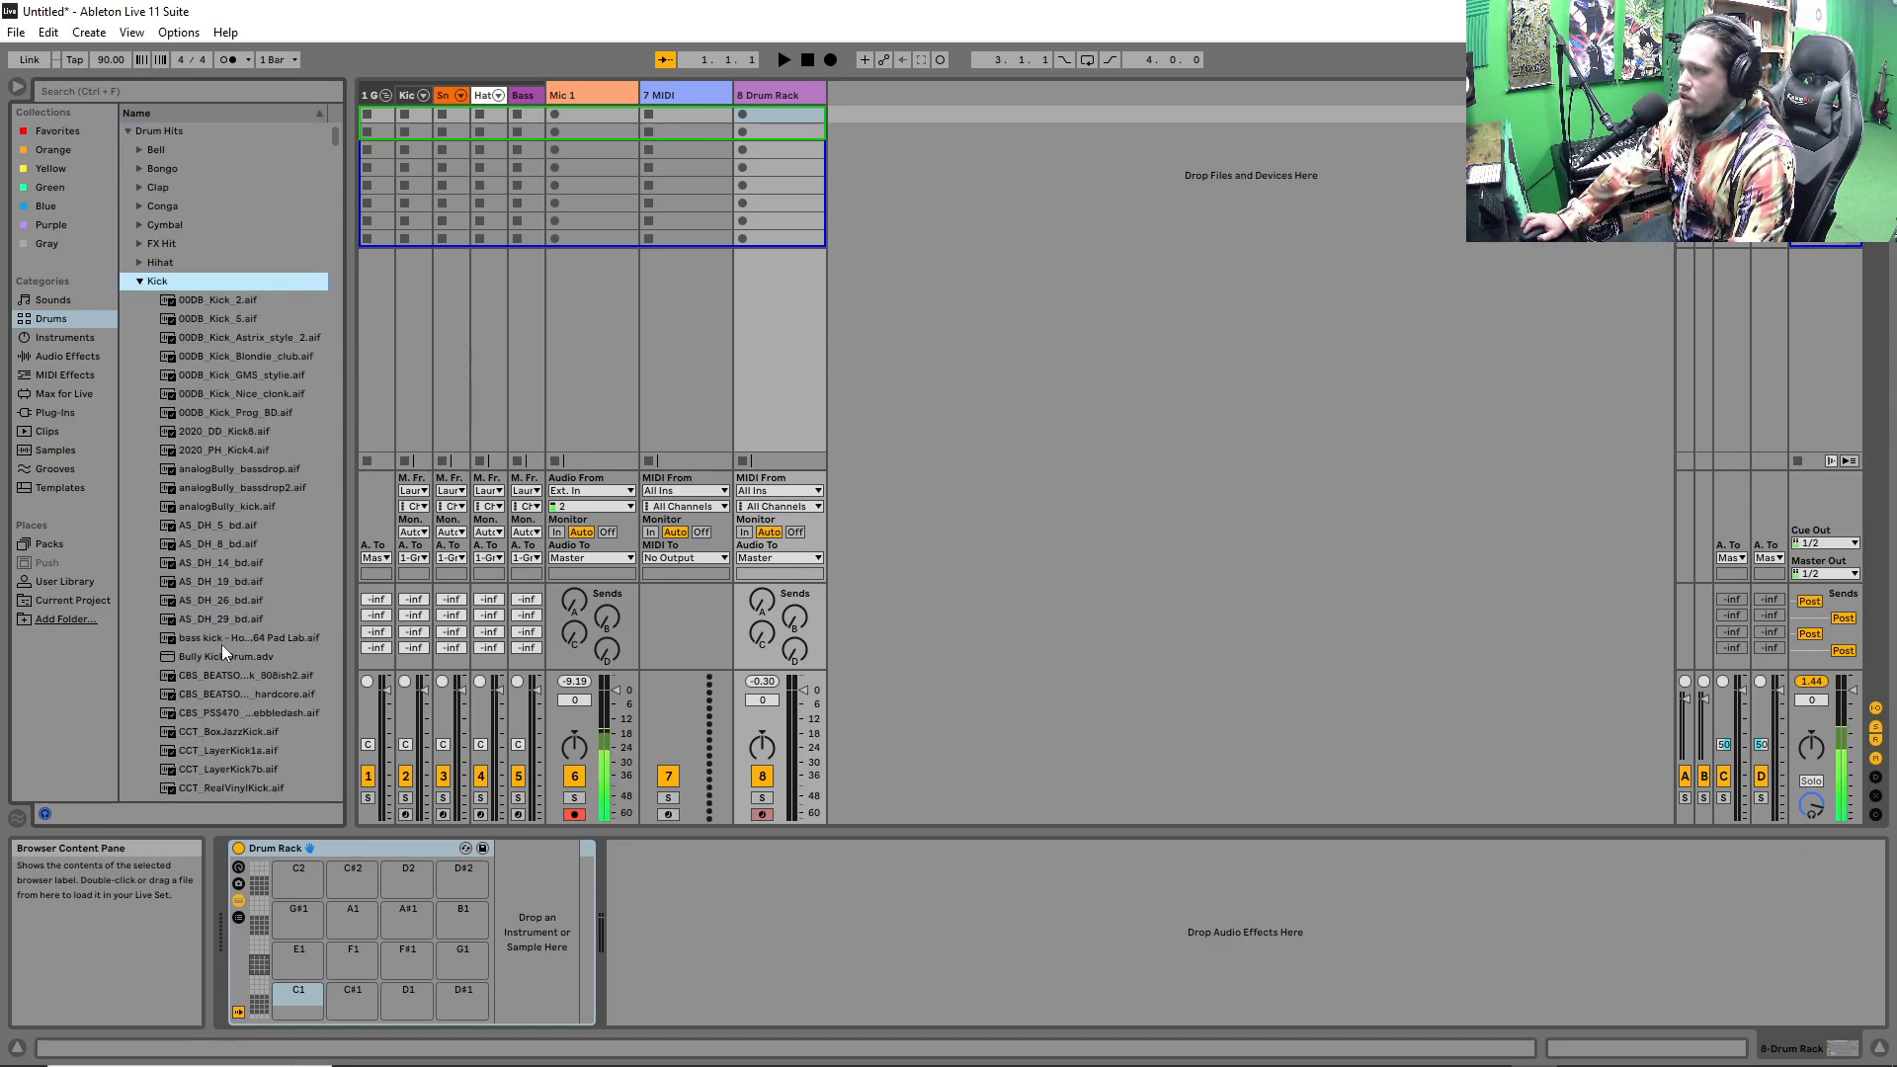
scroll(222, 637, "down", 3)
left_click(236, 708)
scroll(237, 707, "down", 4)
left_click(219, 737)
scroll(219, 735, "down", 1)
left_click(228, 725)
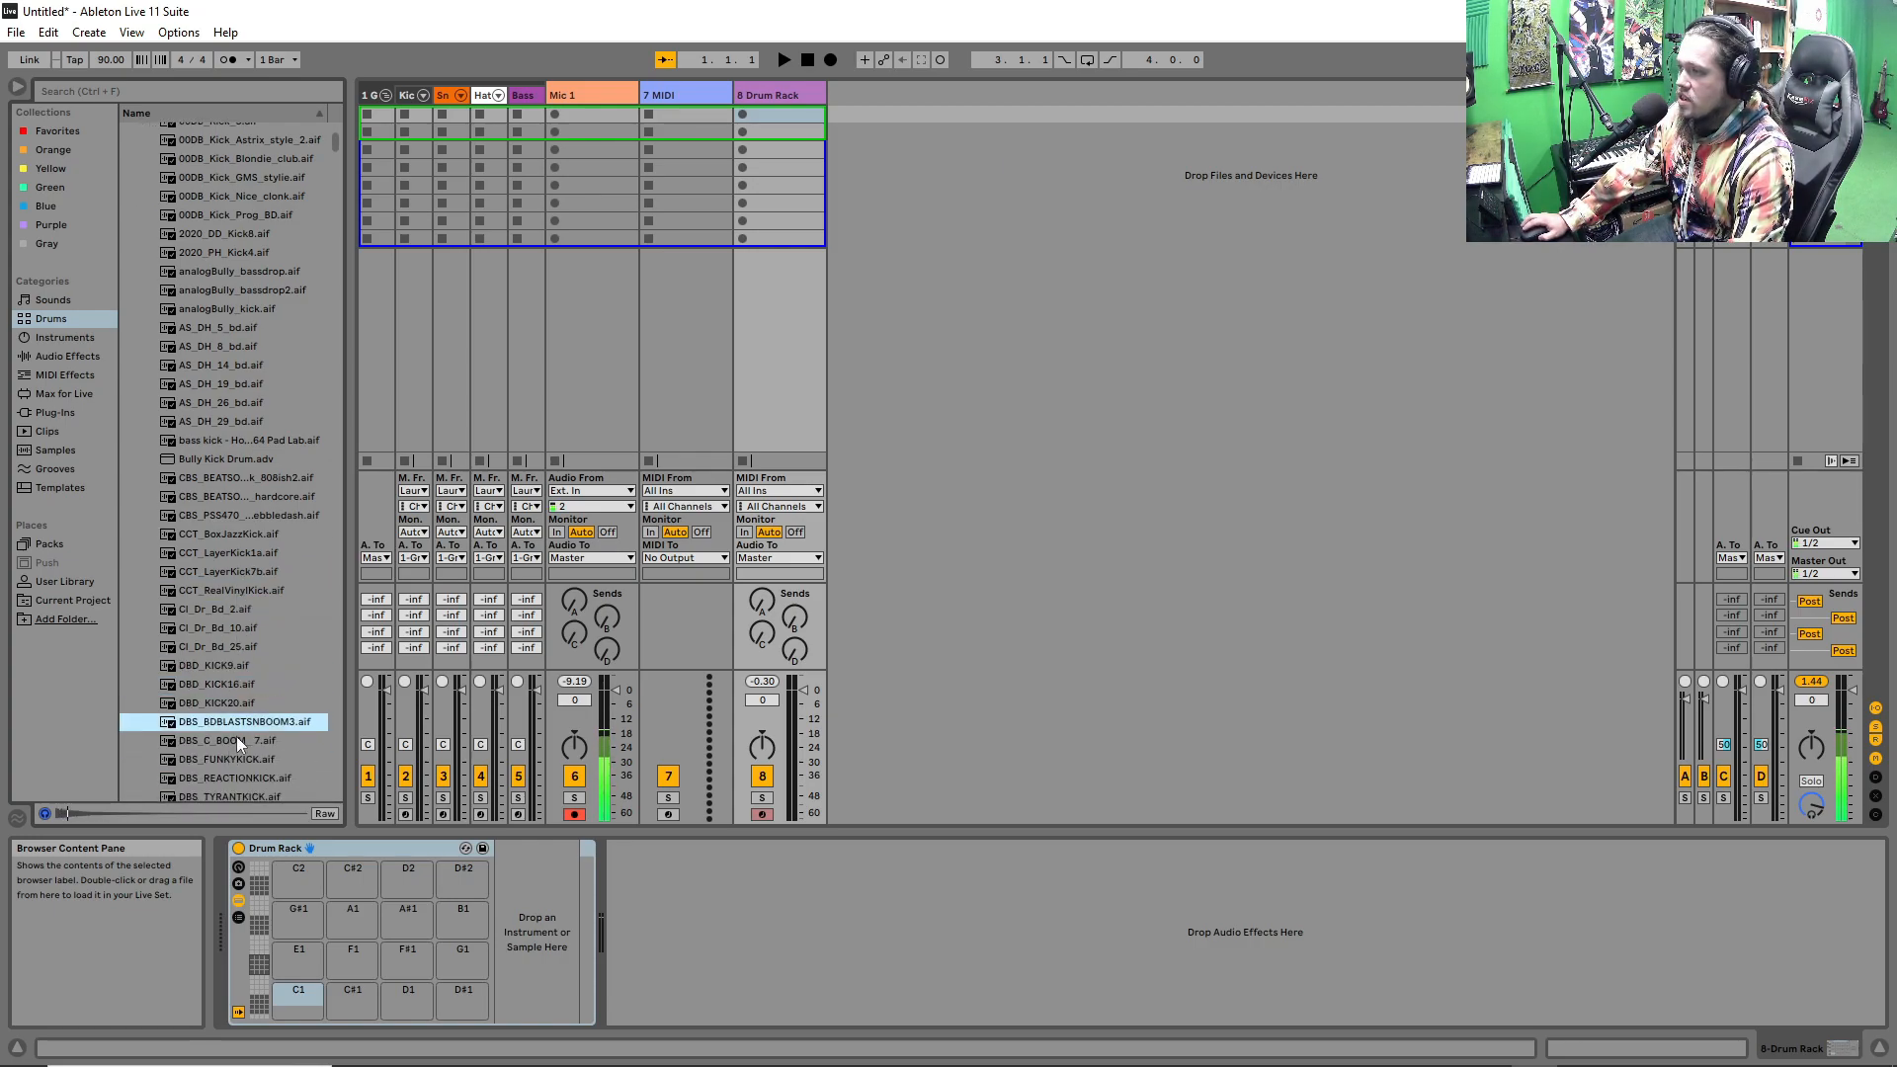
left_click(235, 739)
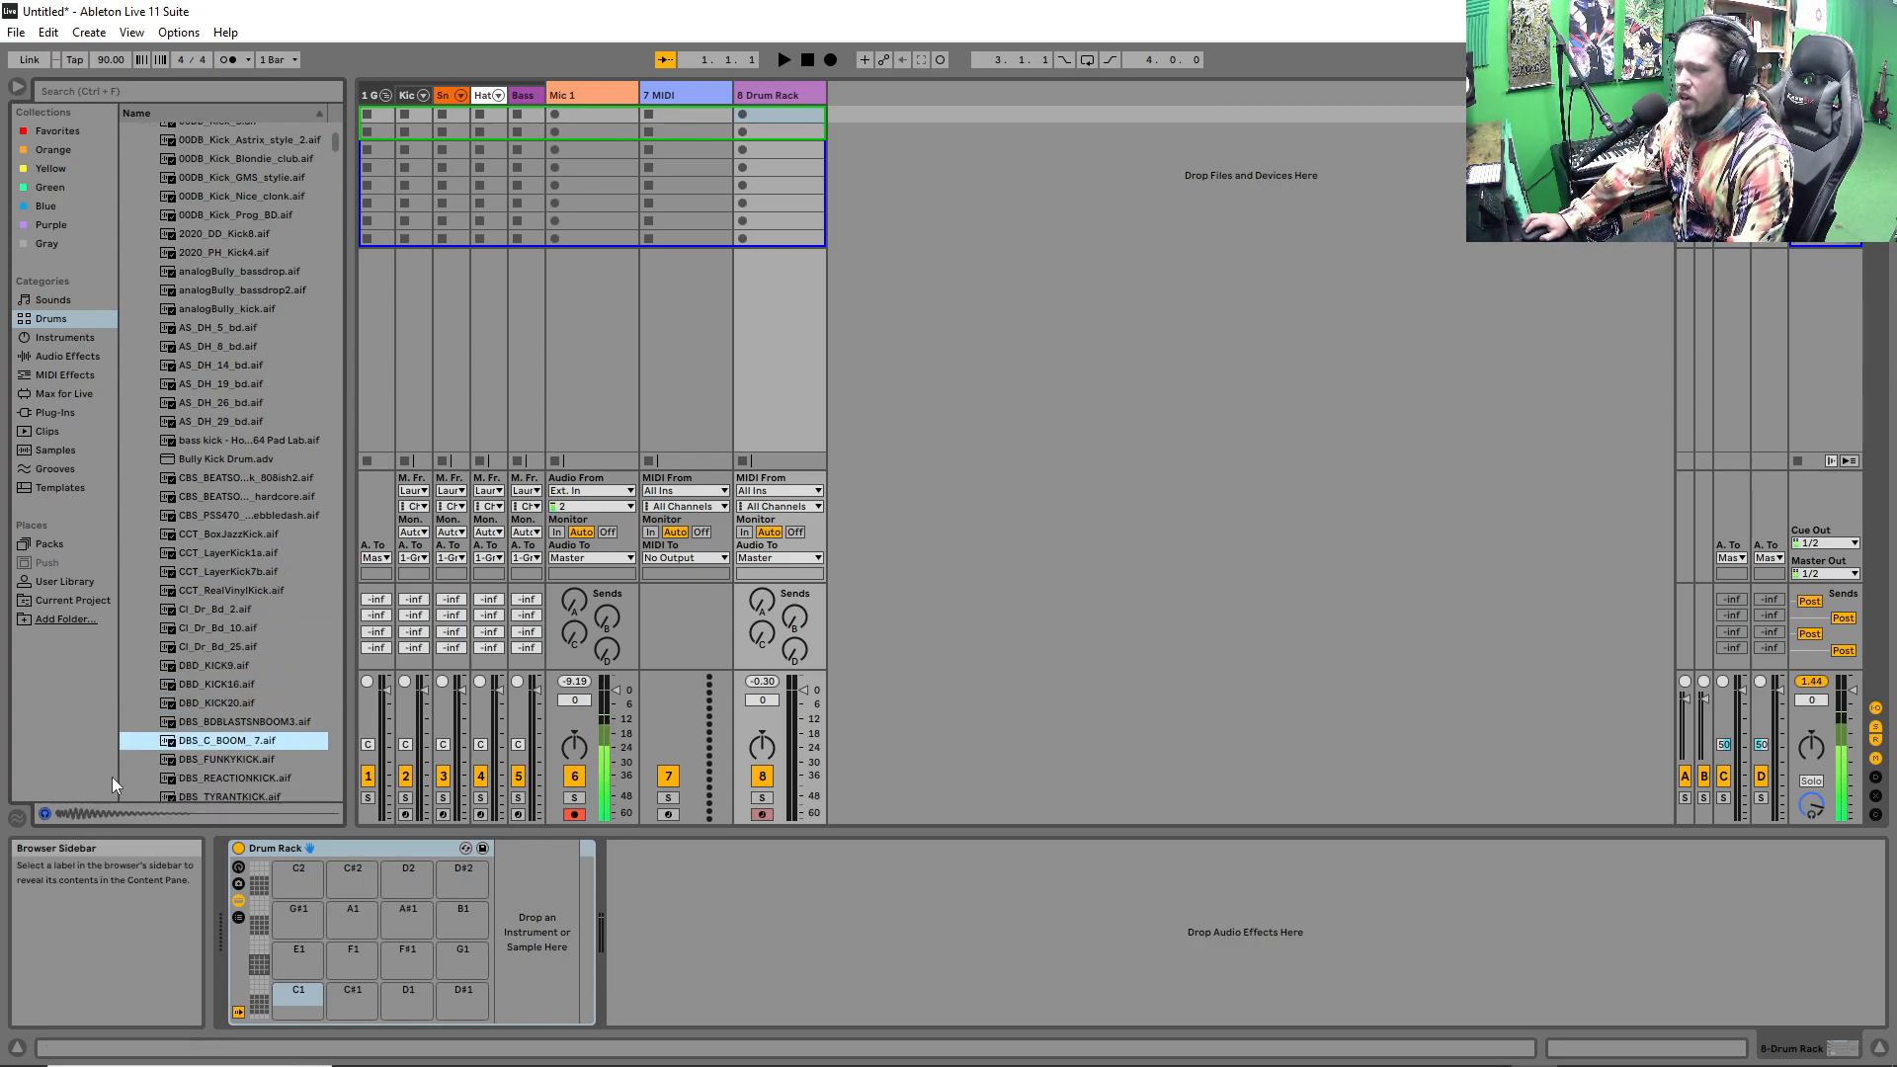
left_click(45, 814)
scroll(247, 633, "down", 1)
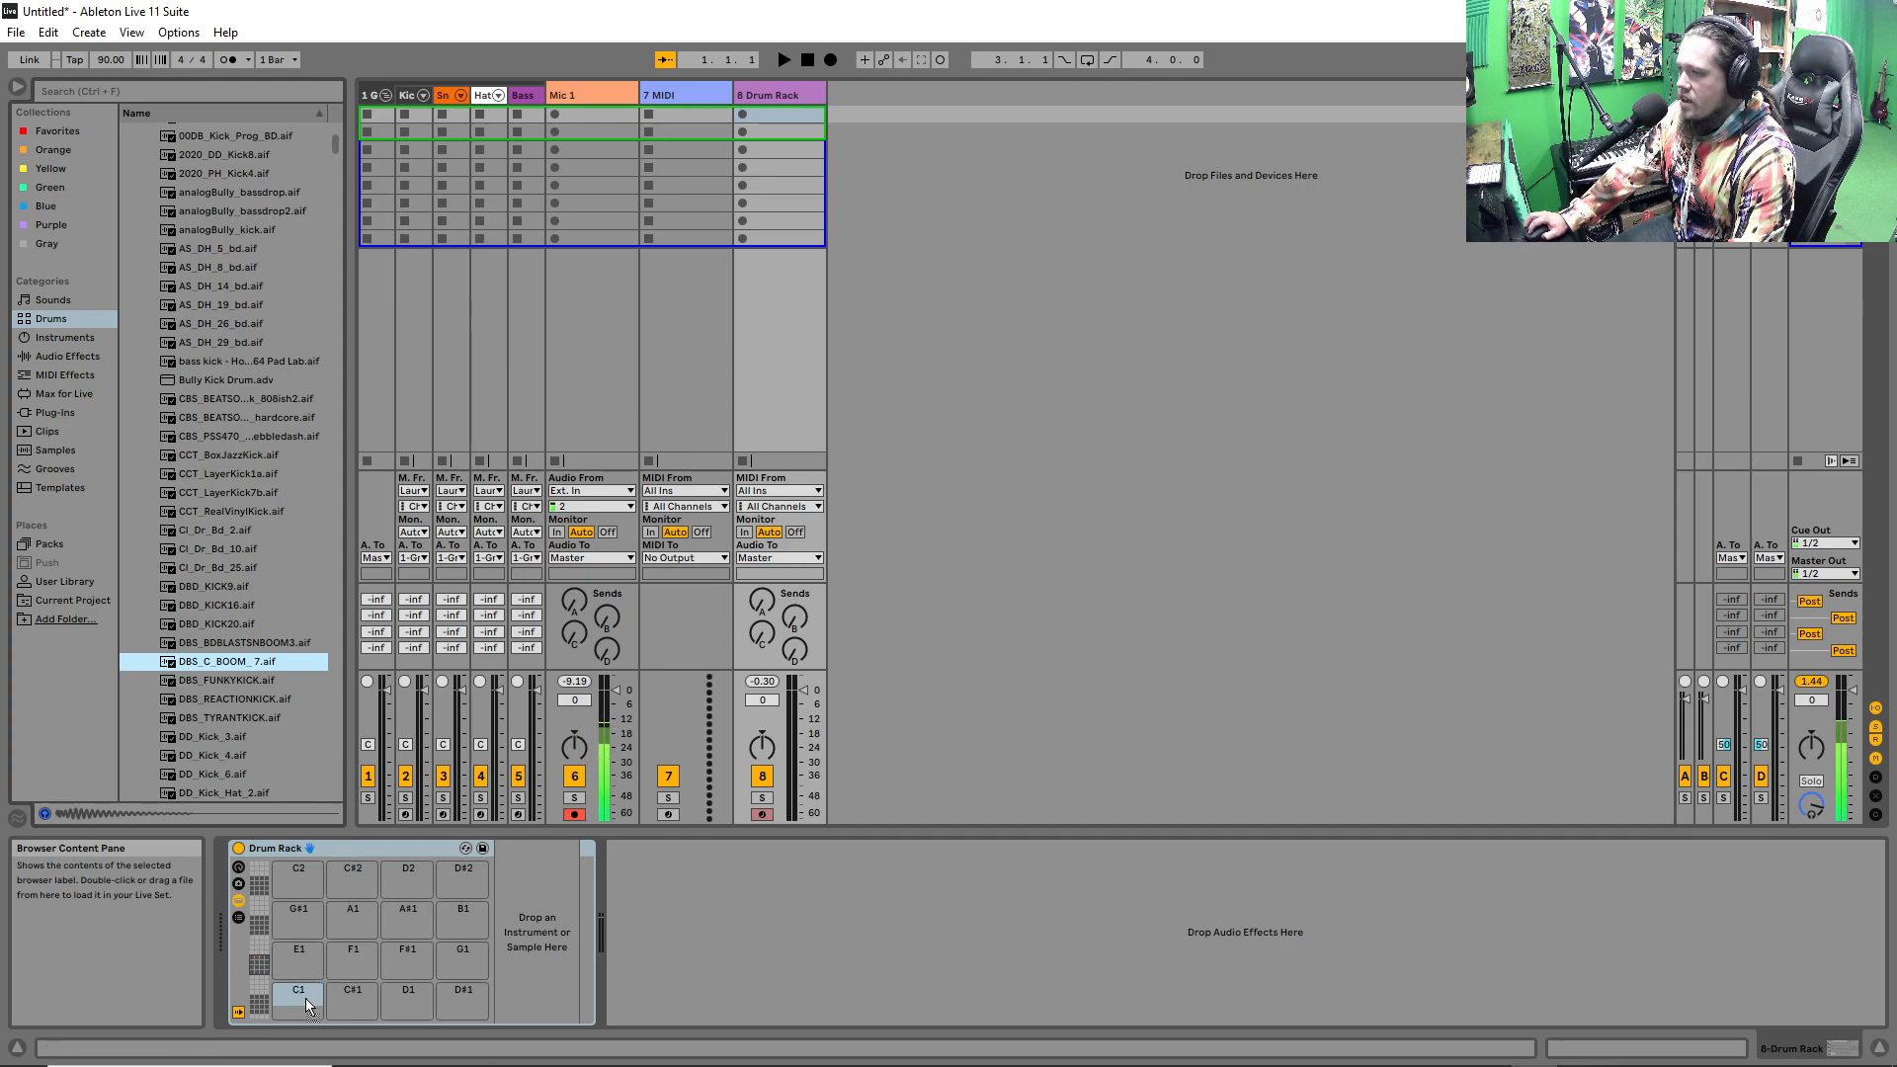
left_click_drag(227, 661, 305, 1000)
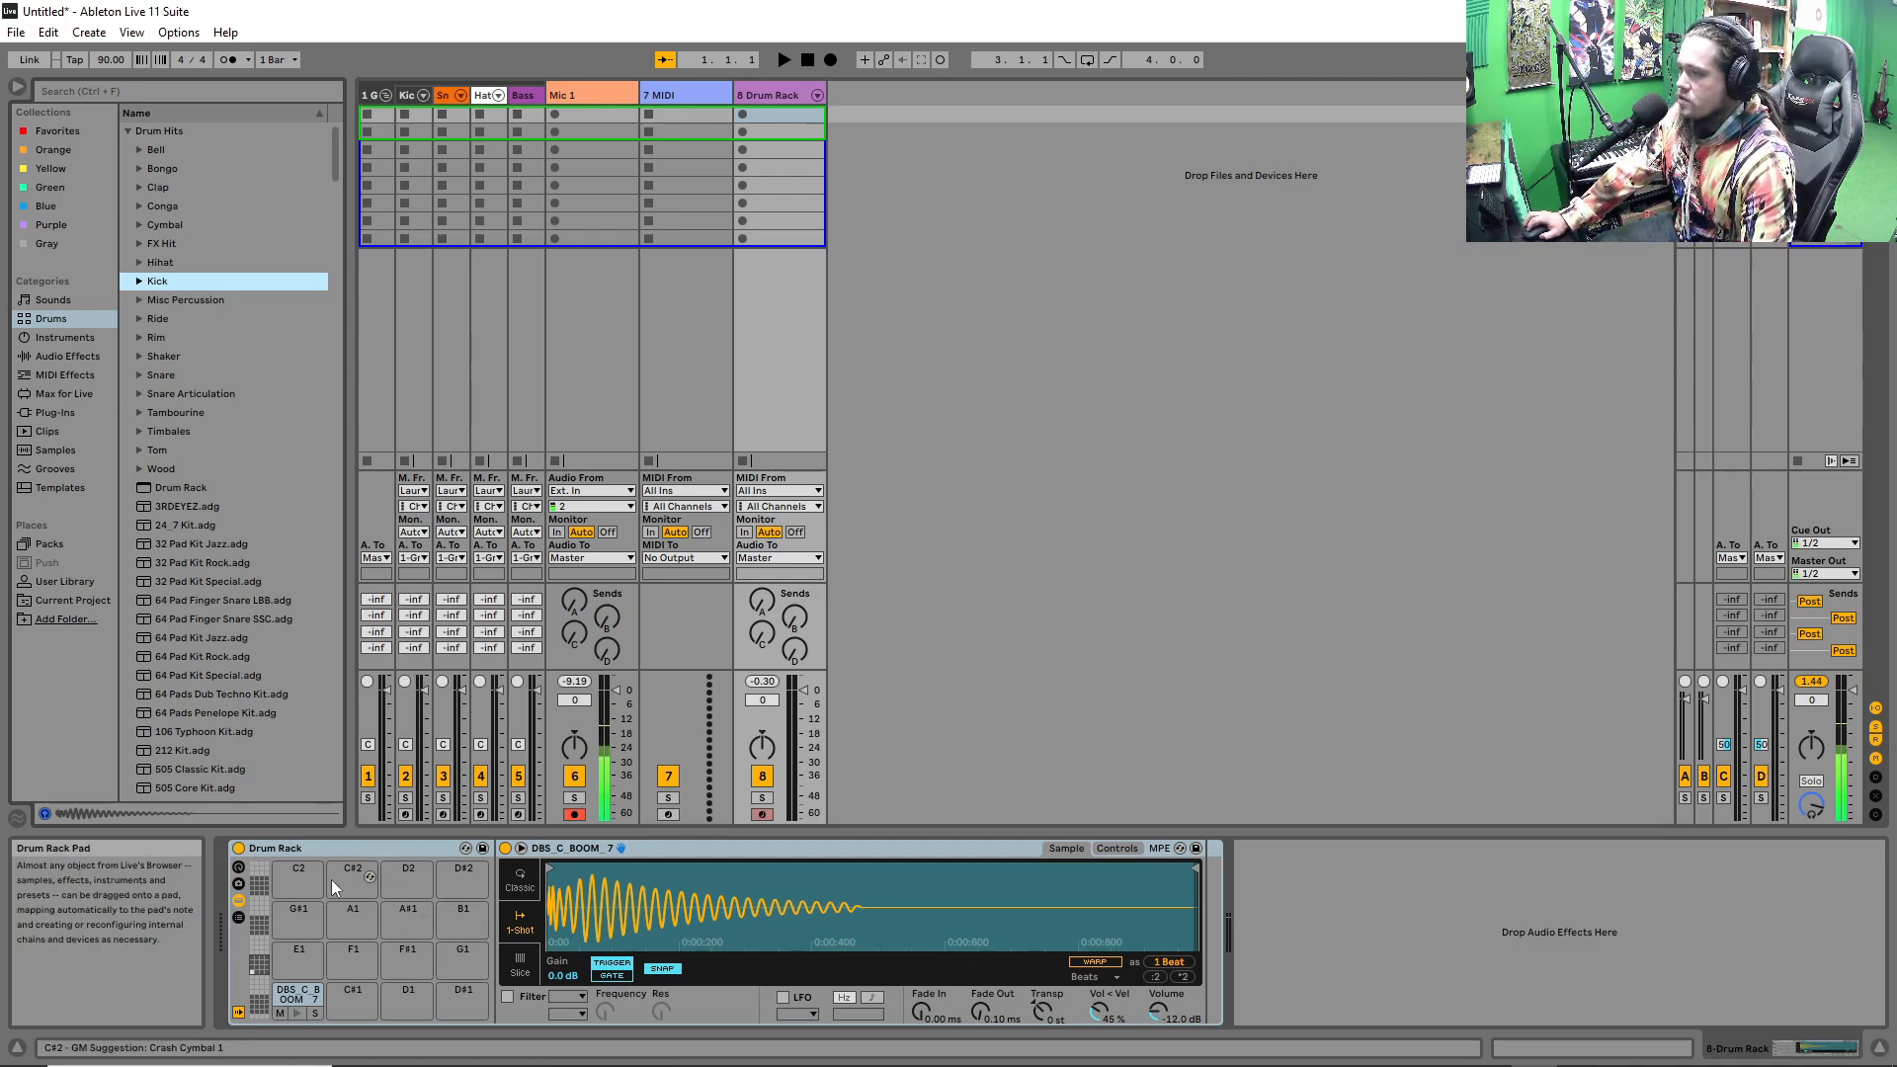
List the saved templates, reveal Default.als in its Explorer folder, and close the folder window.
left_click(60, 487)
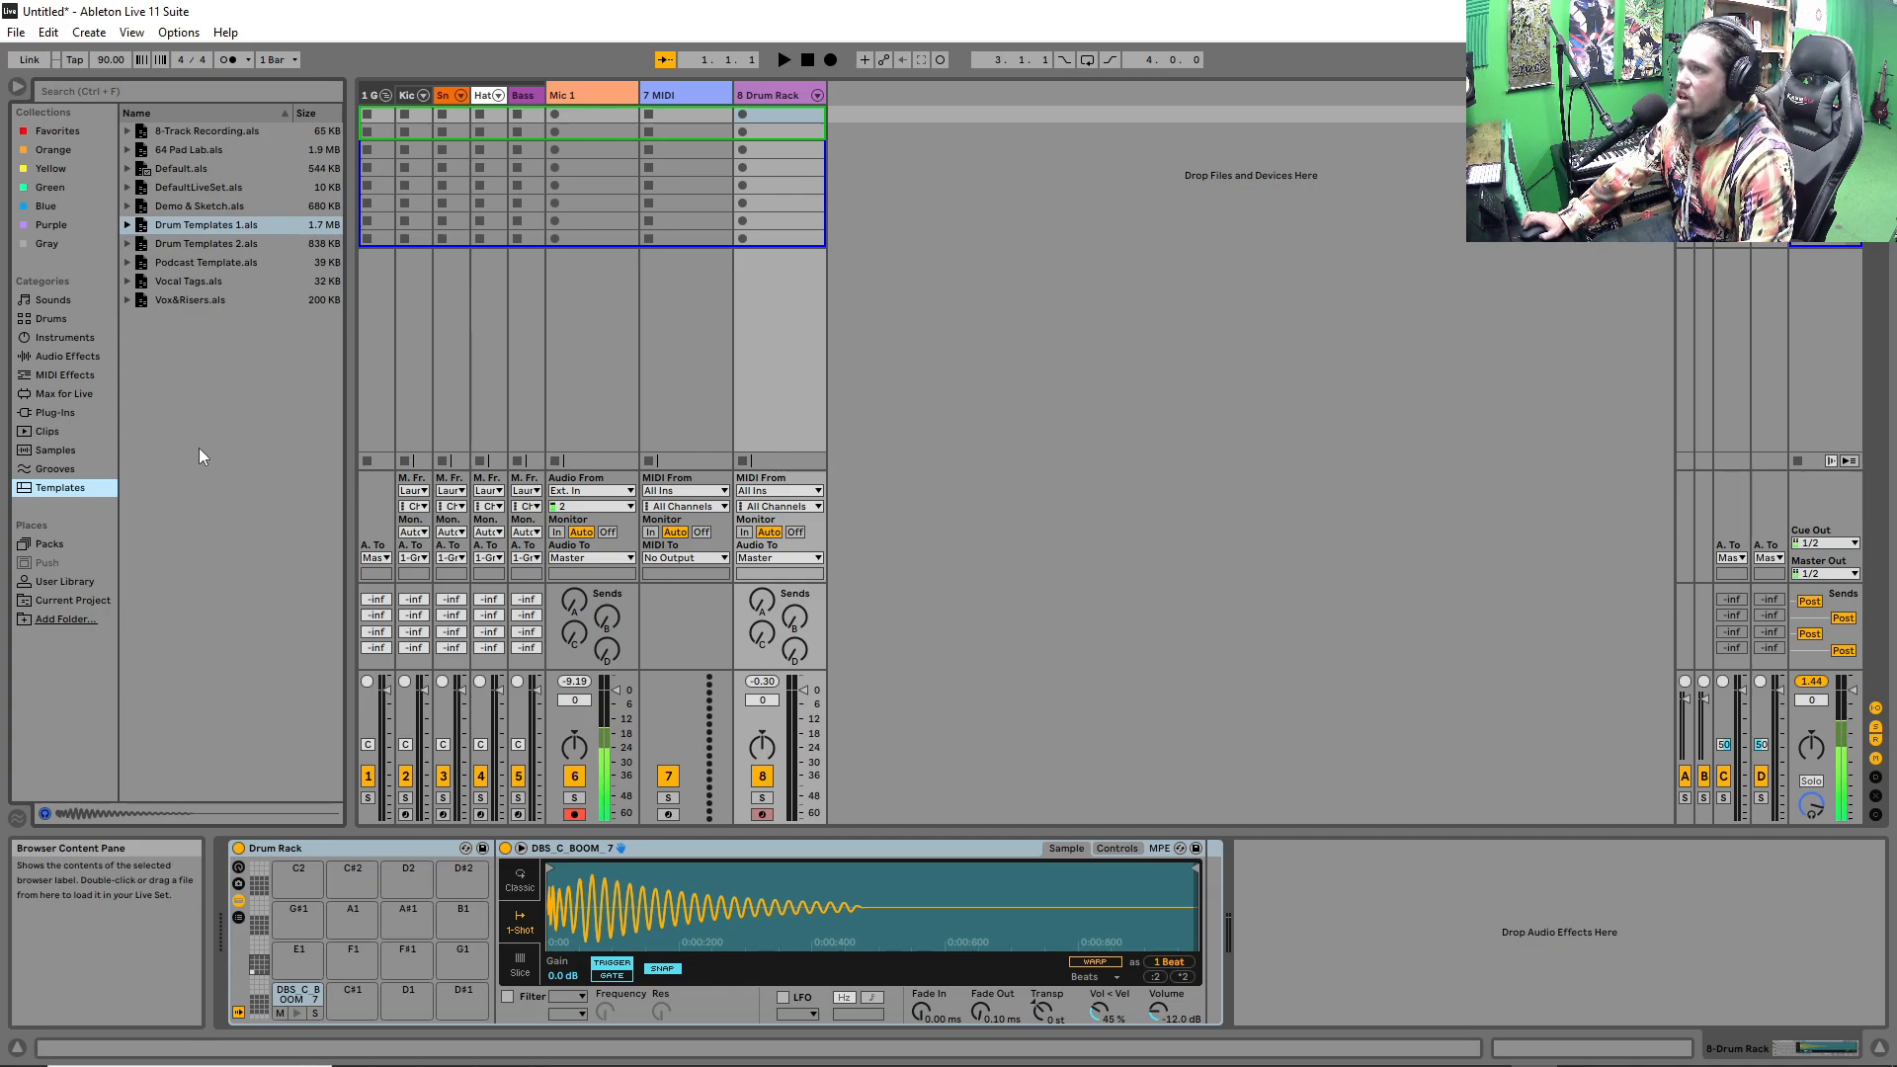
left_click(15, 32)
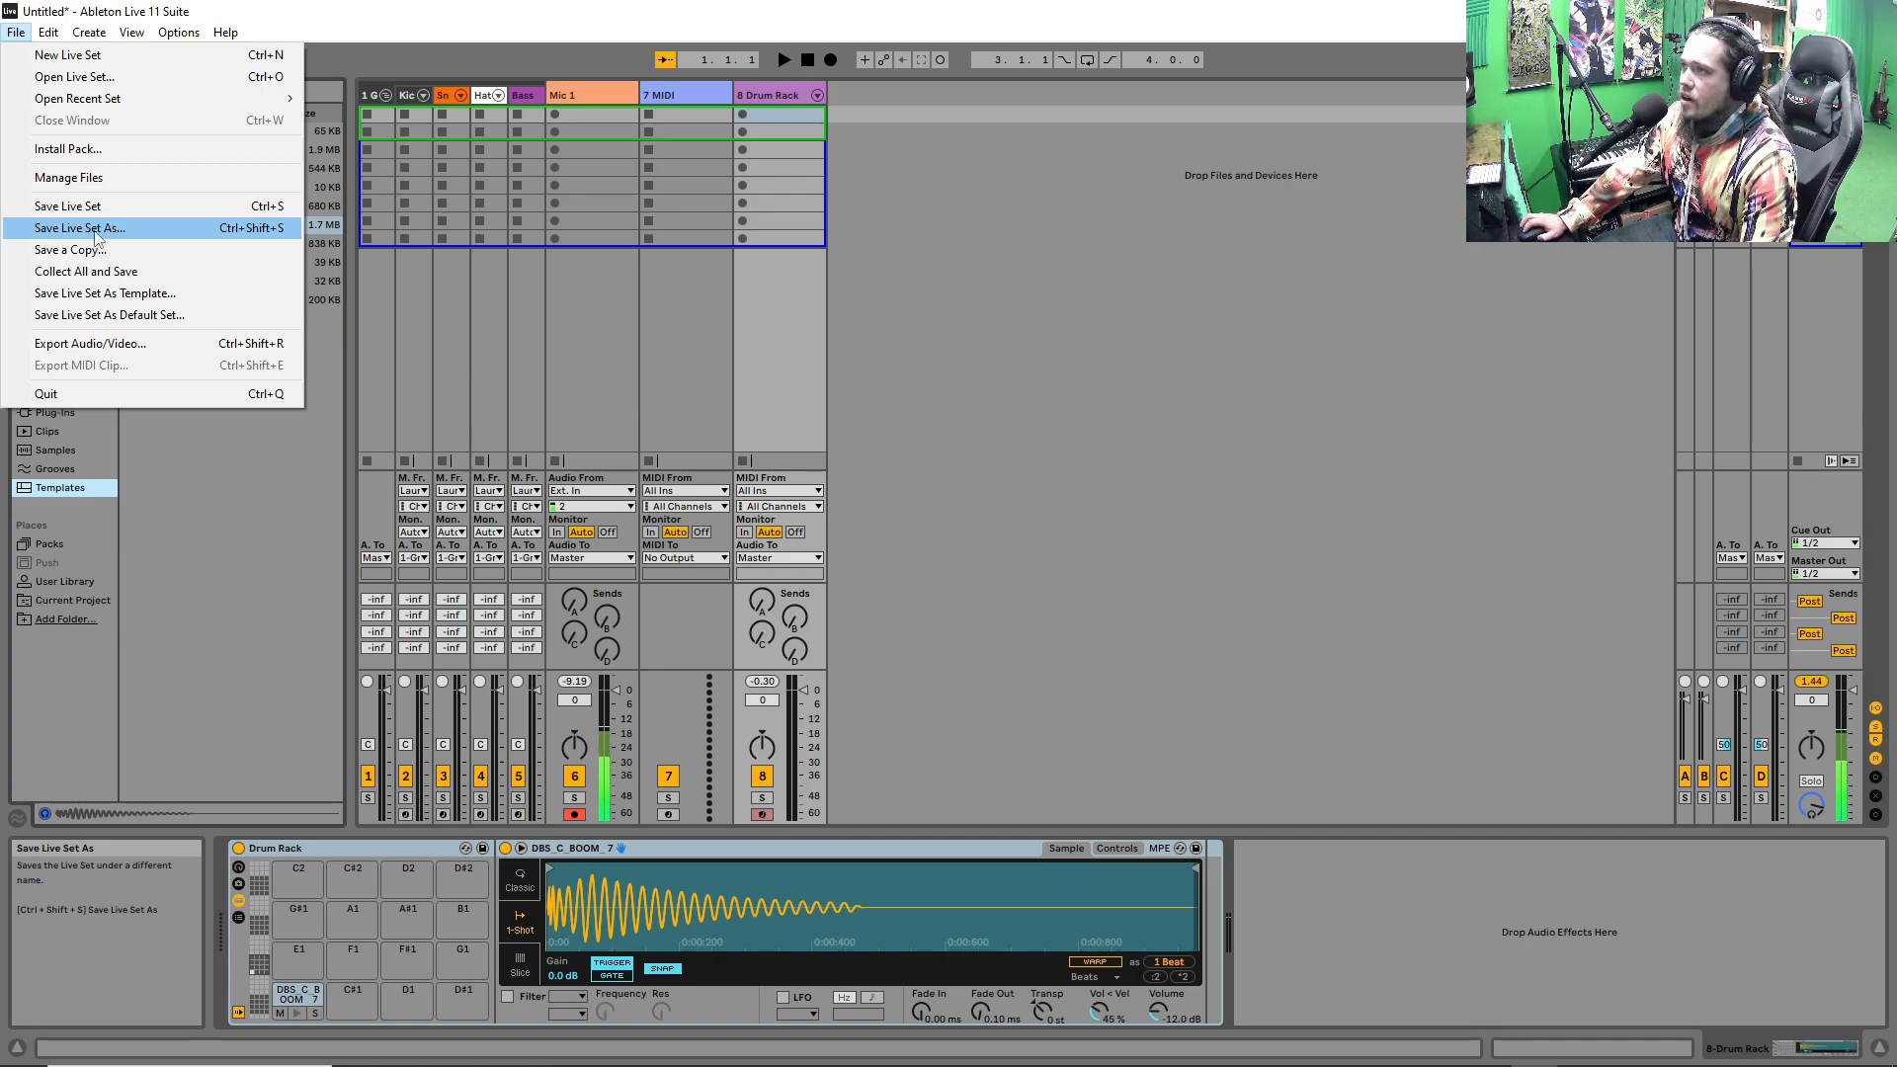
left_click(458, 7)
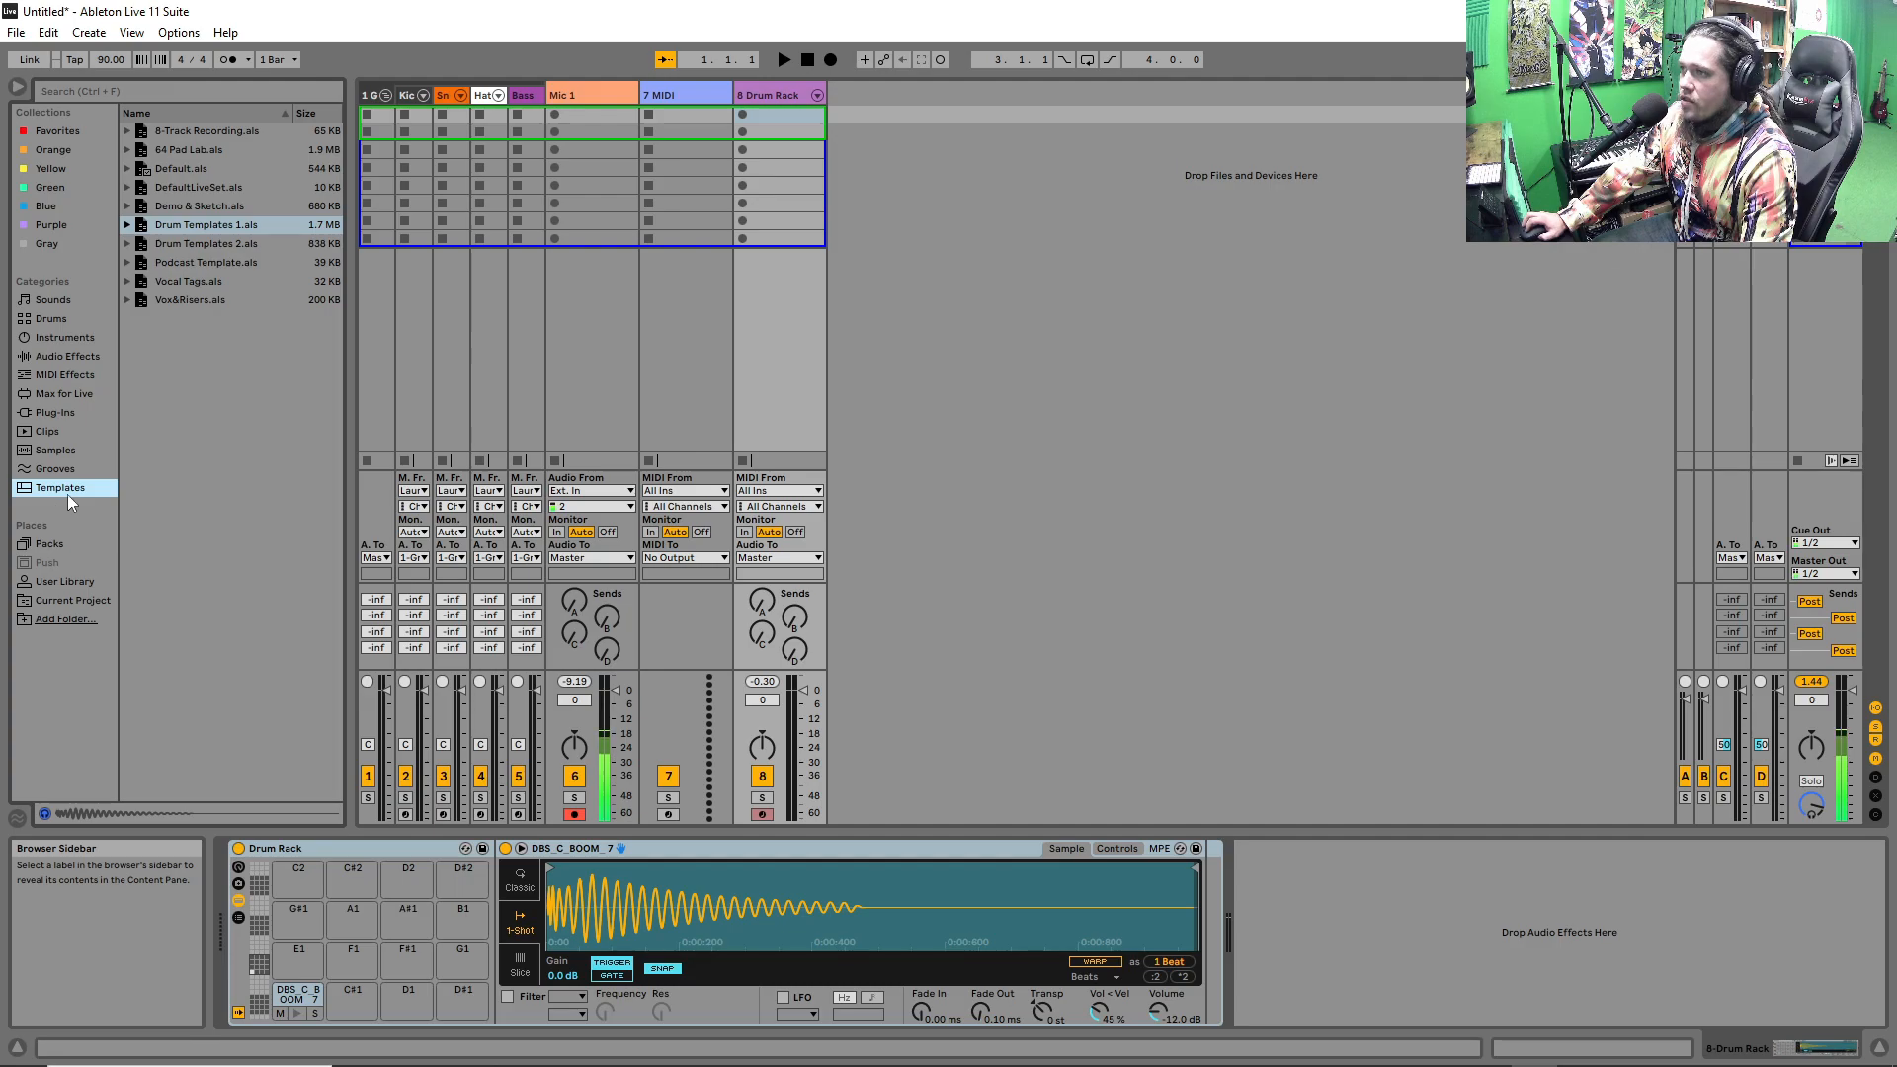
right_click(176, 224)
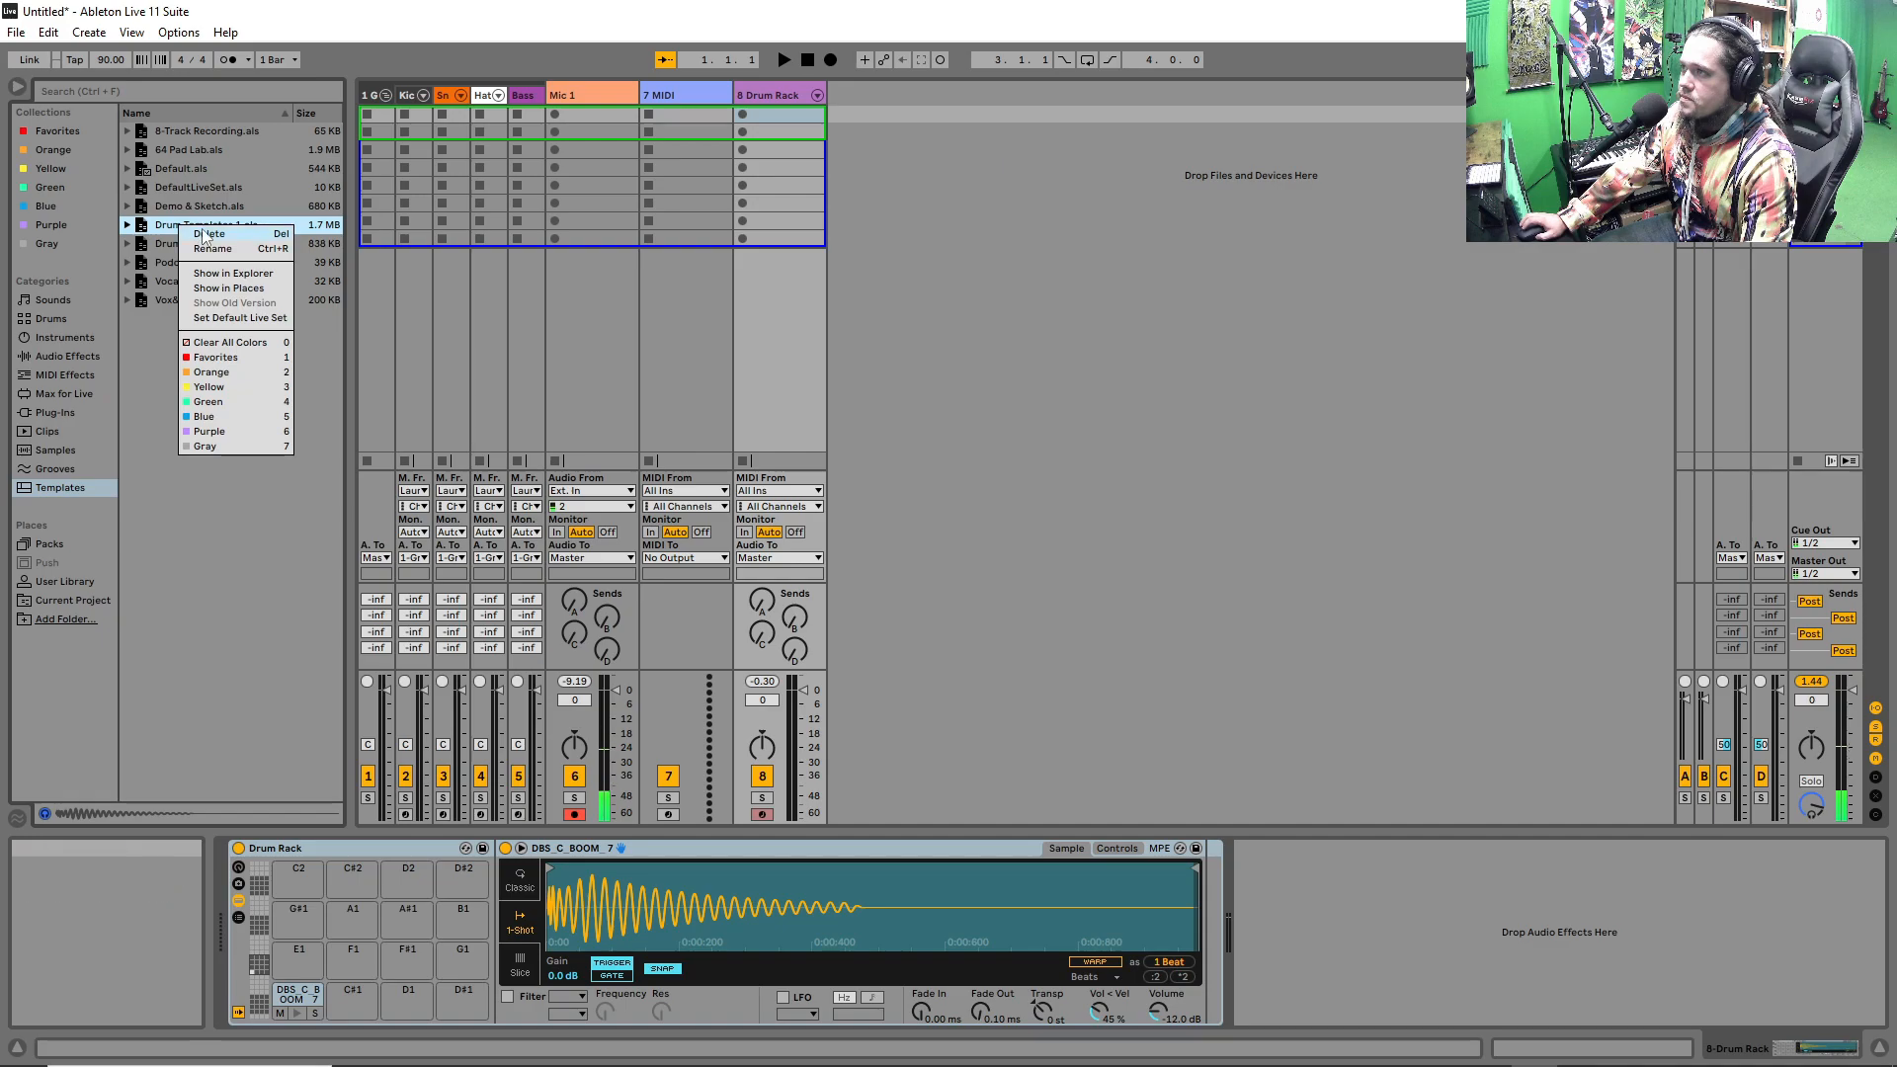
right_click(172, 169)
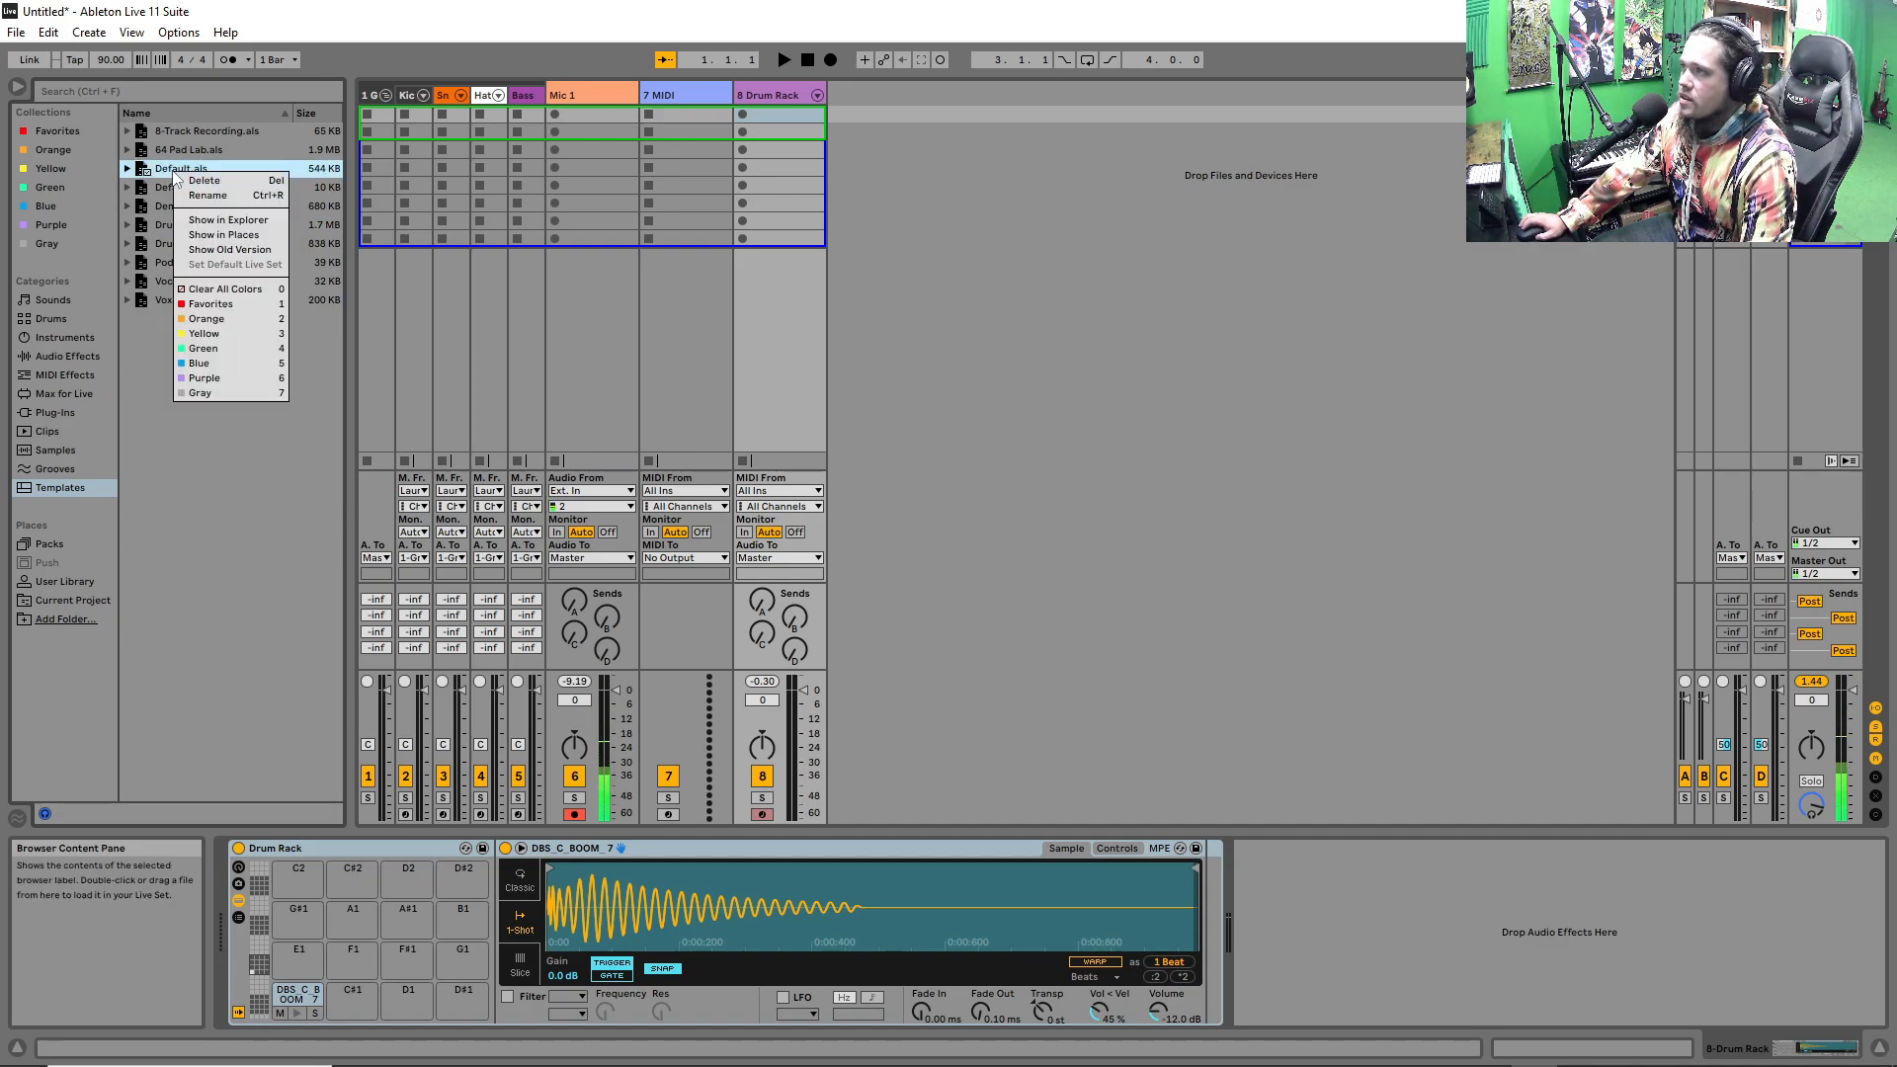
left_click(207, 223)
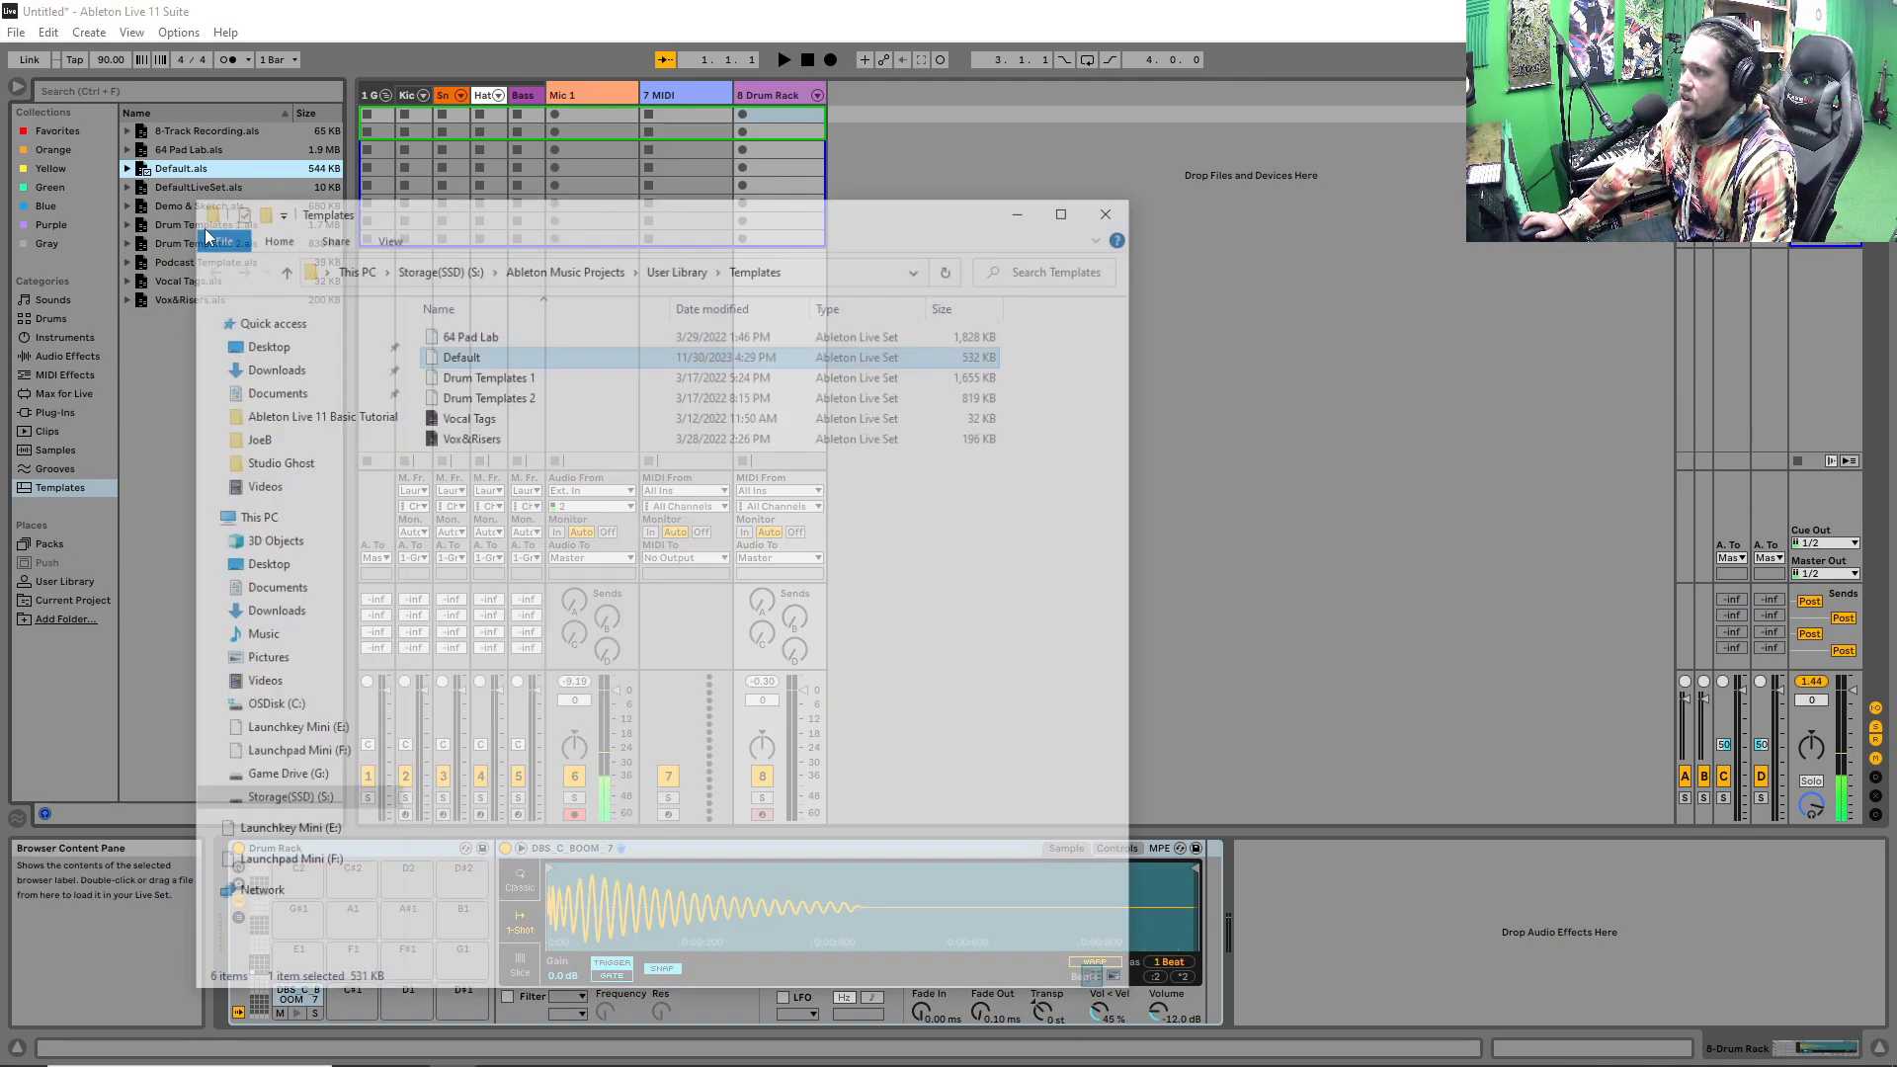
left_click_drag(510, 223, 622, 175)
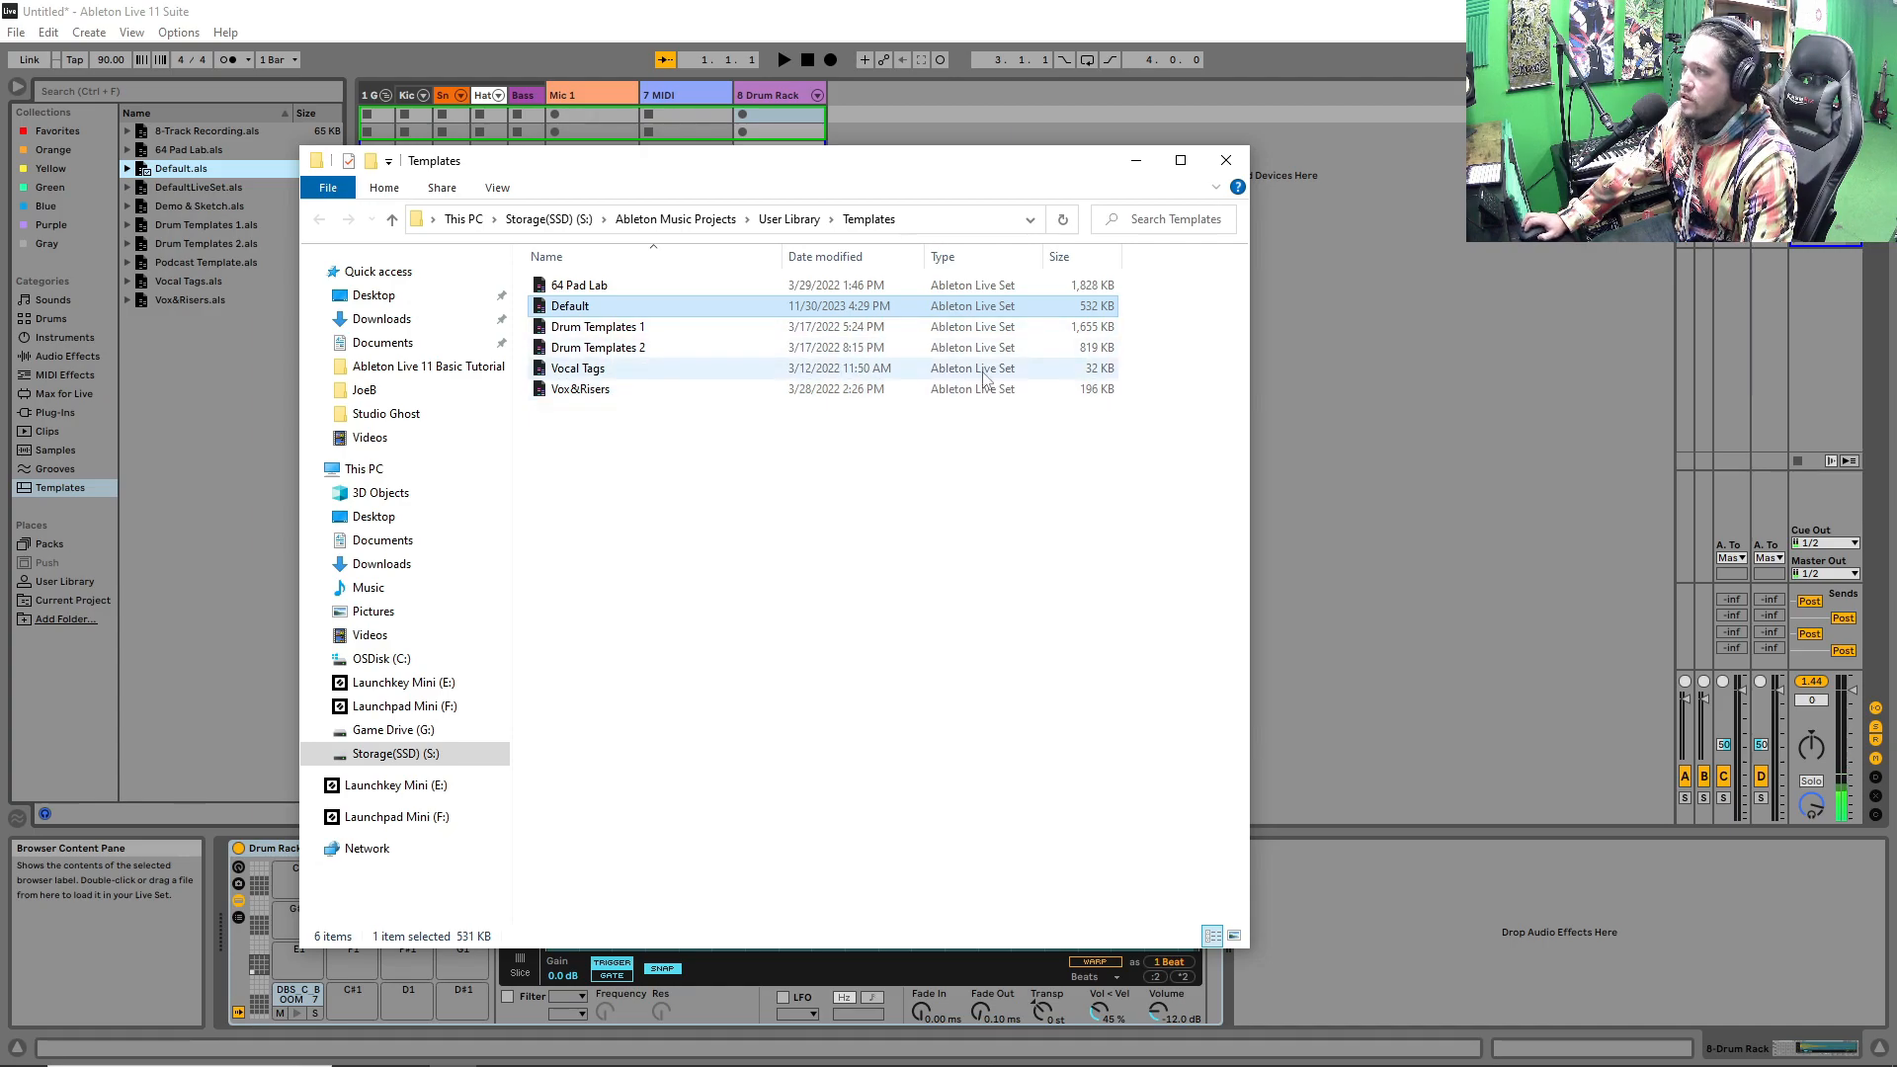
left_click(1226, 160)
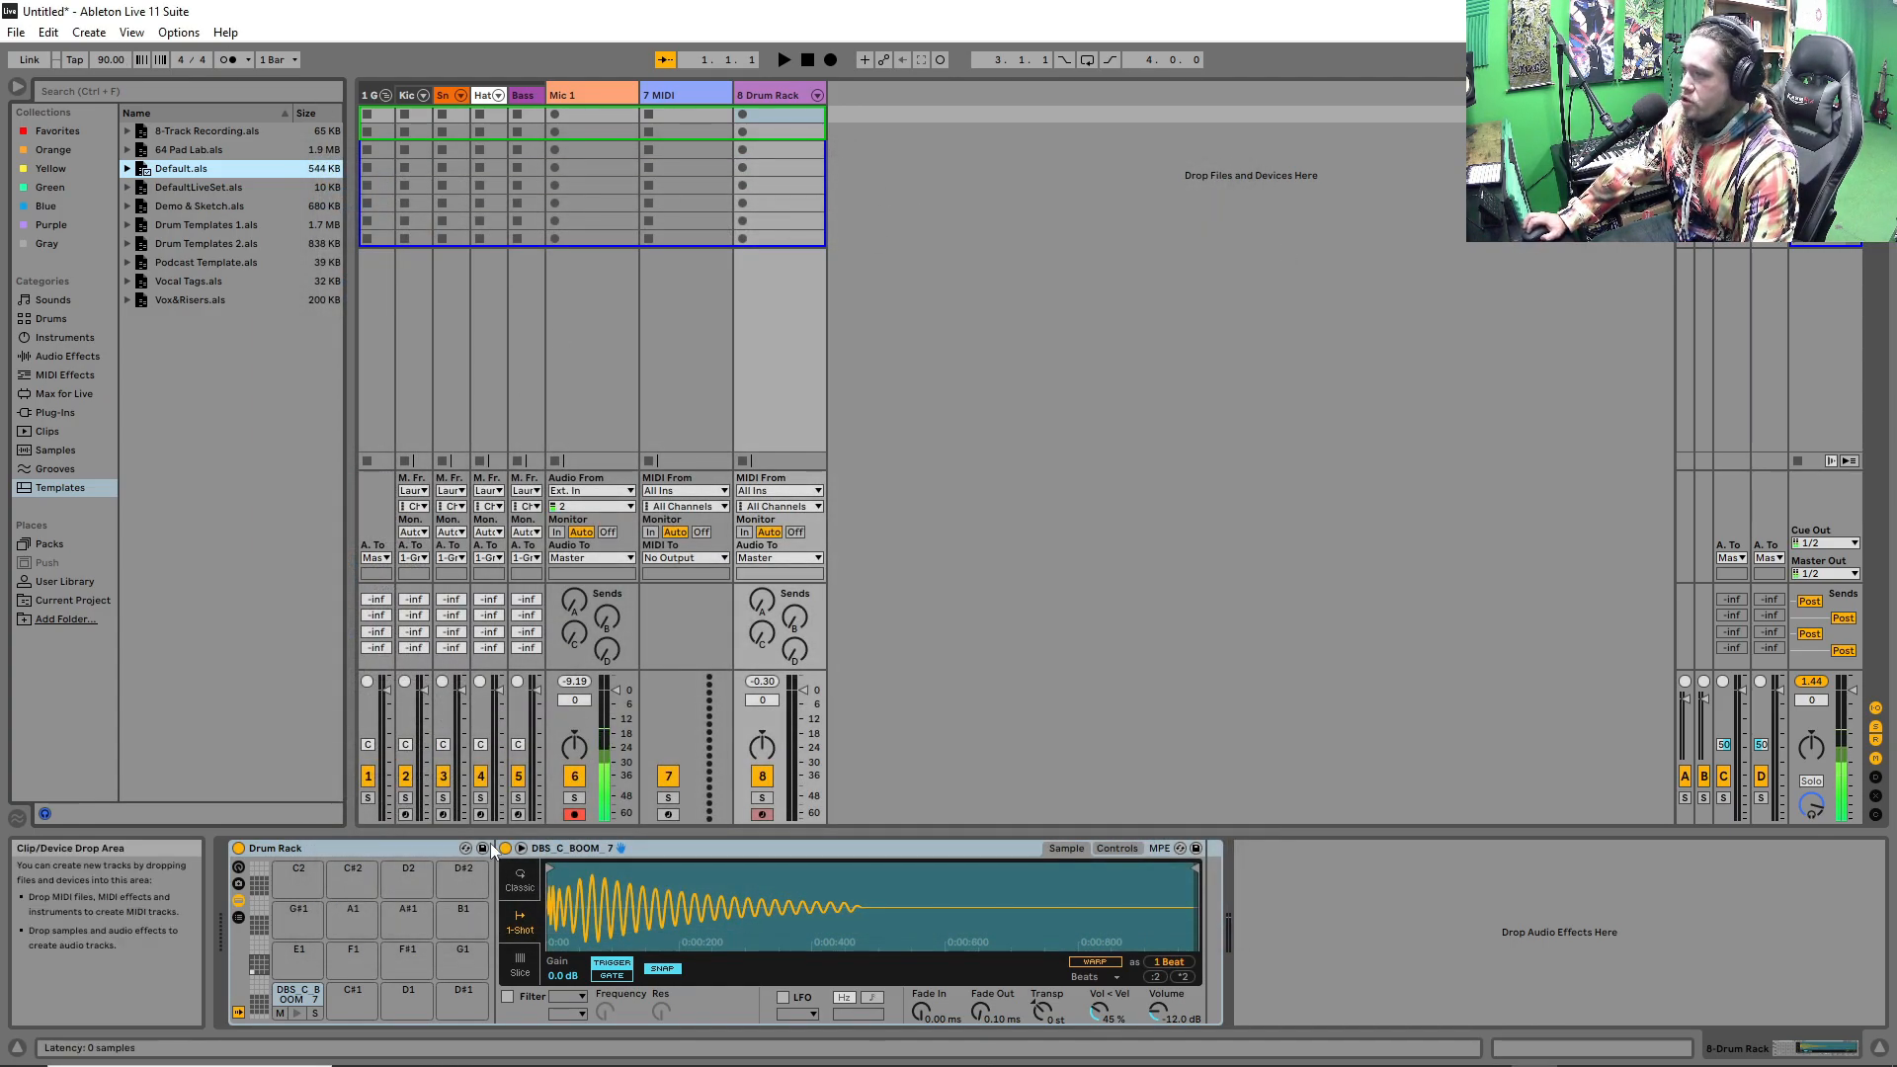
left_click(17, 35)
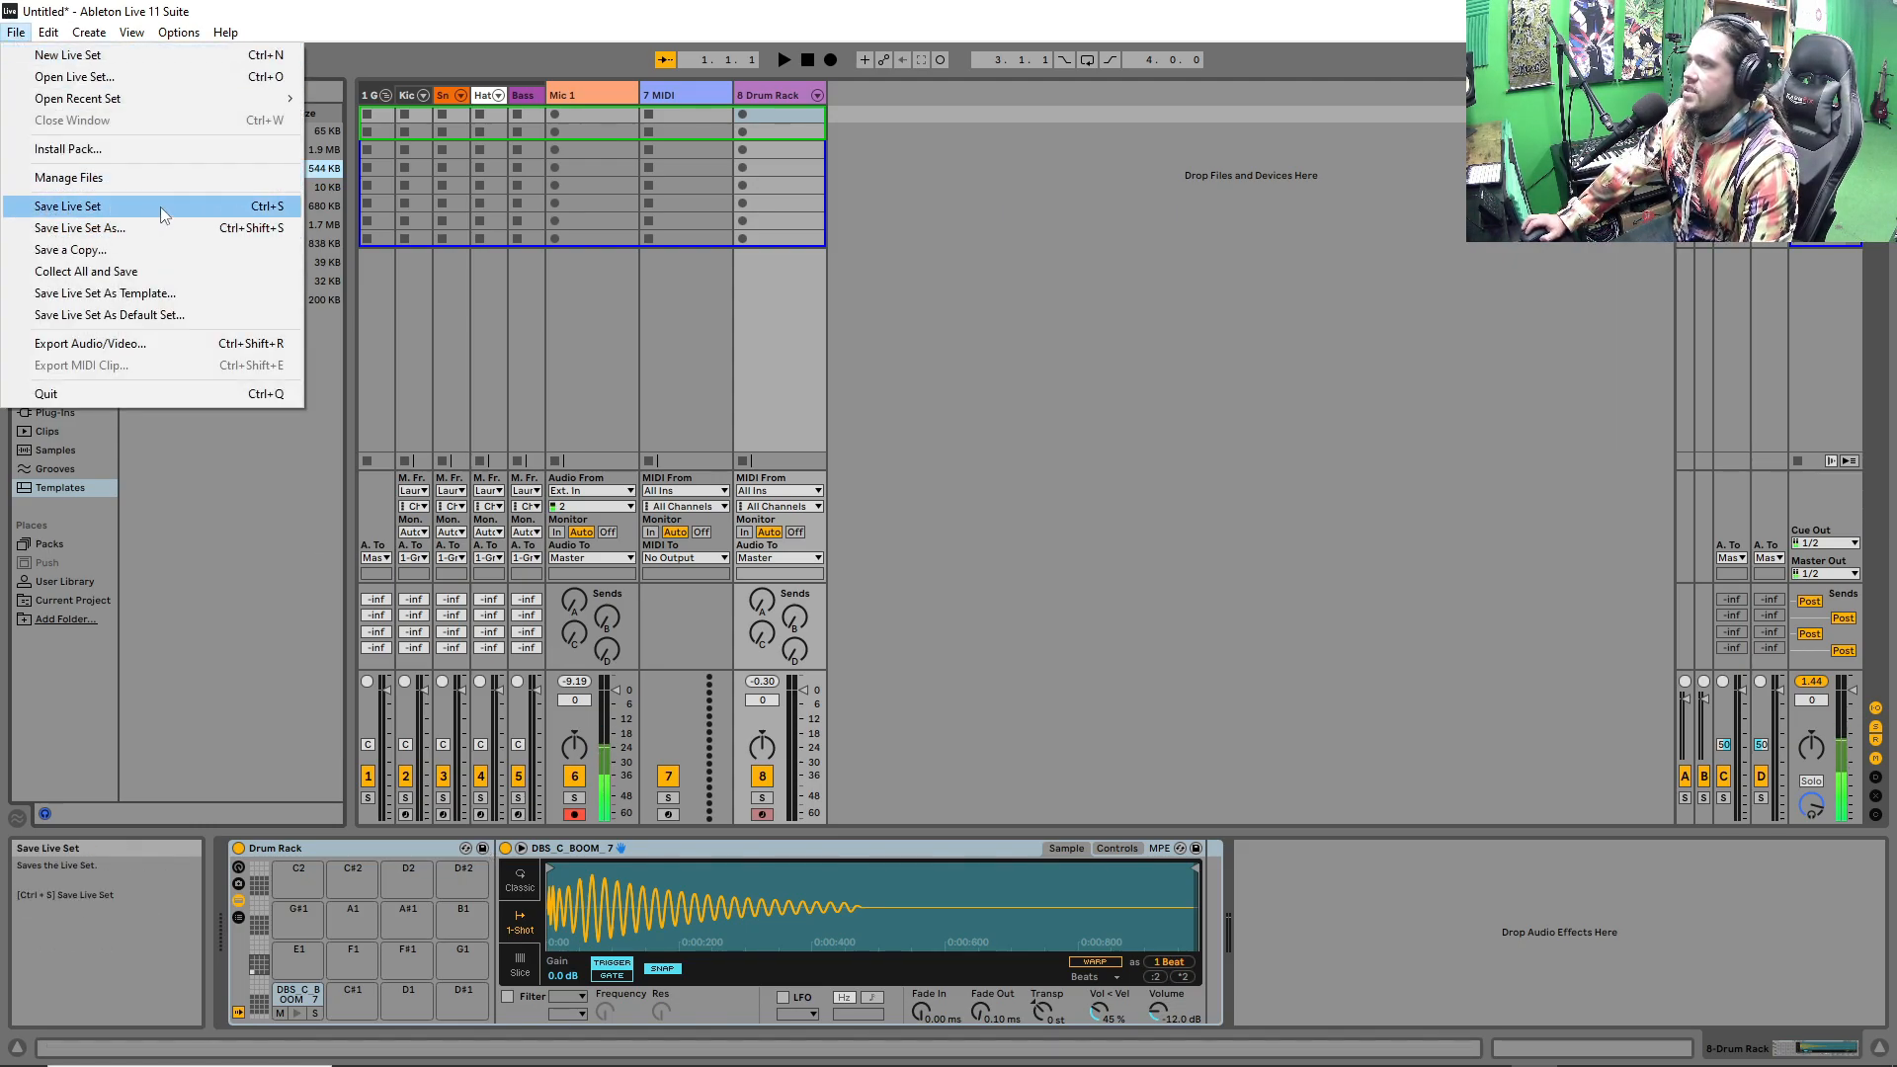
left_click(394, 38)
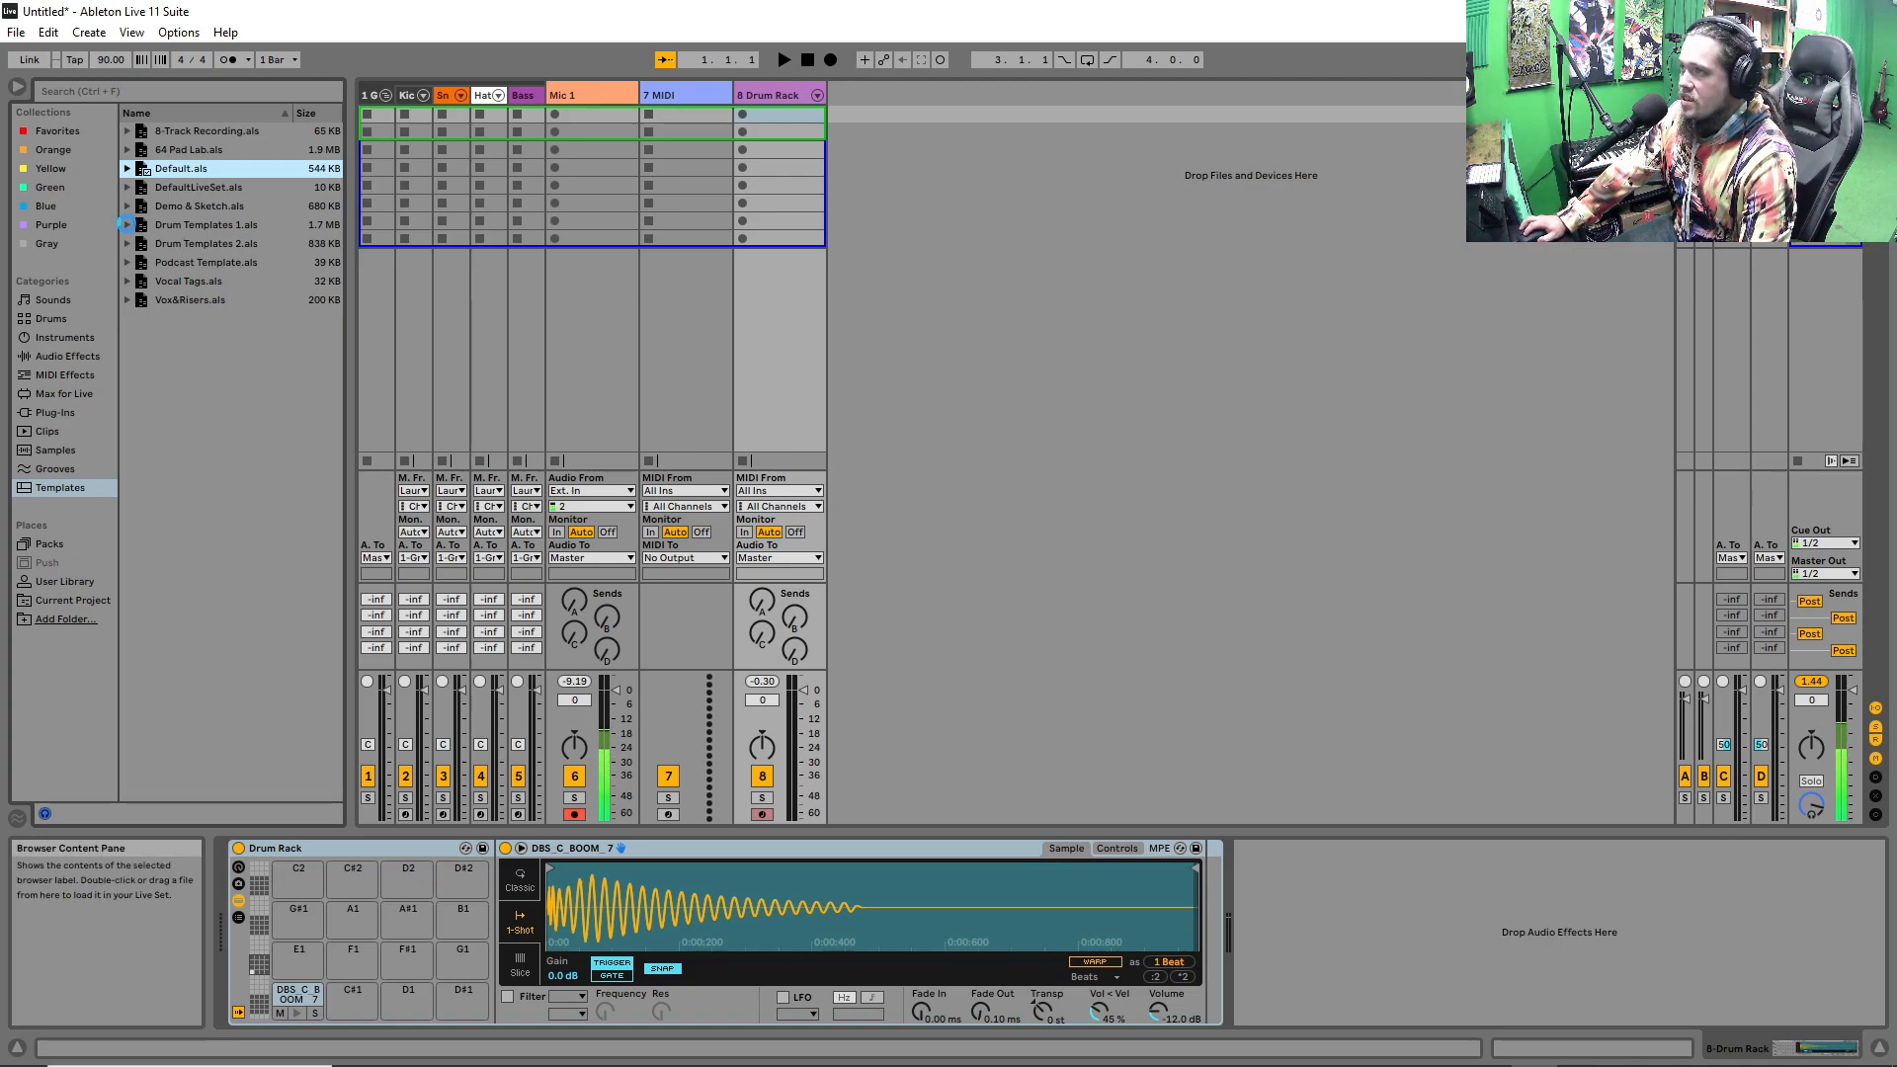
Load Drum 1 80bpm from the Drum Templates 1 set as a new track and play its clip with the notes shown.
left_click(125, 224)
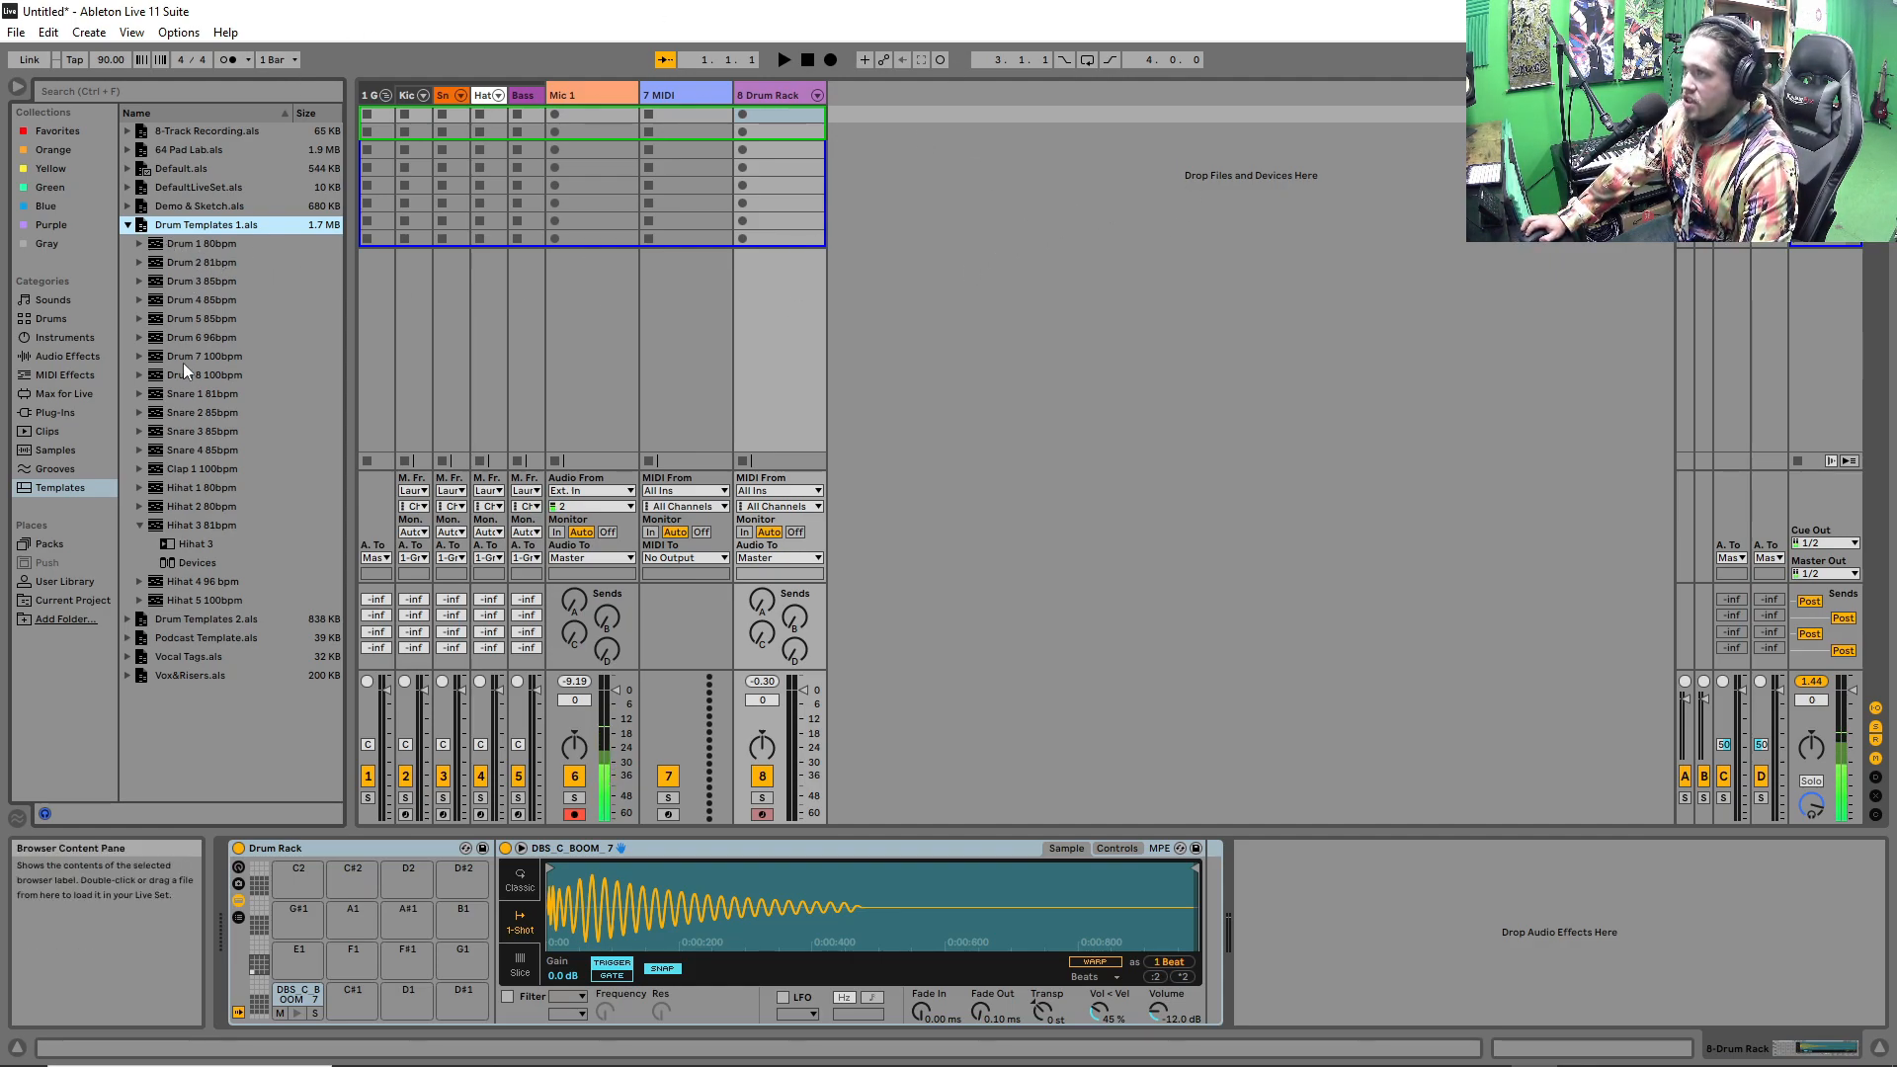
left_click(176, 246)
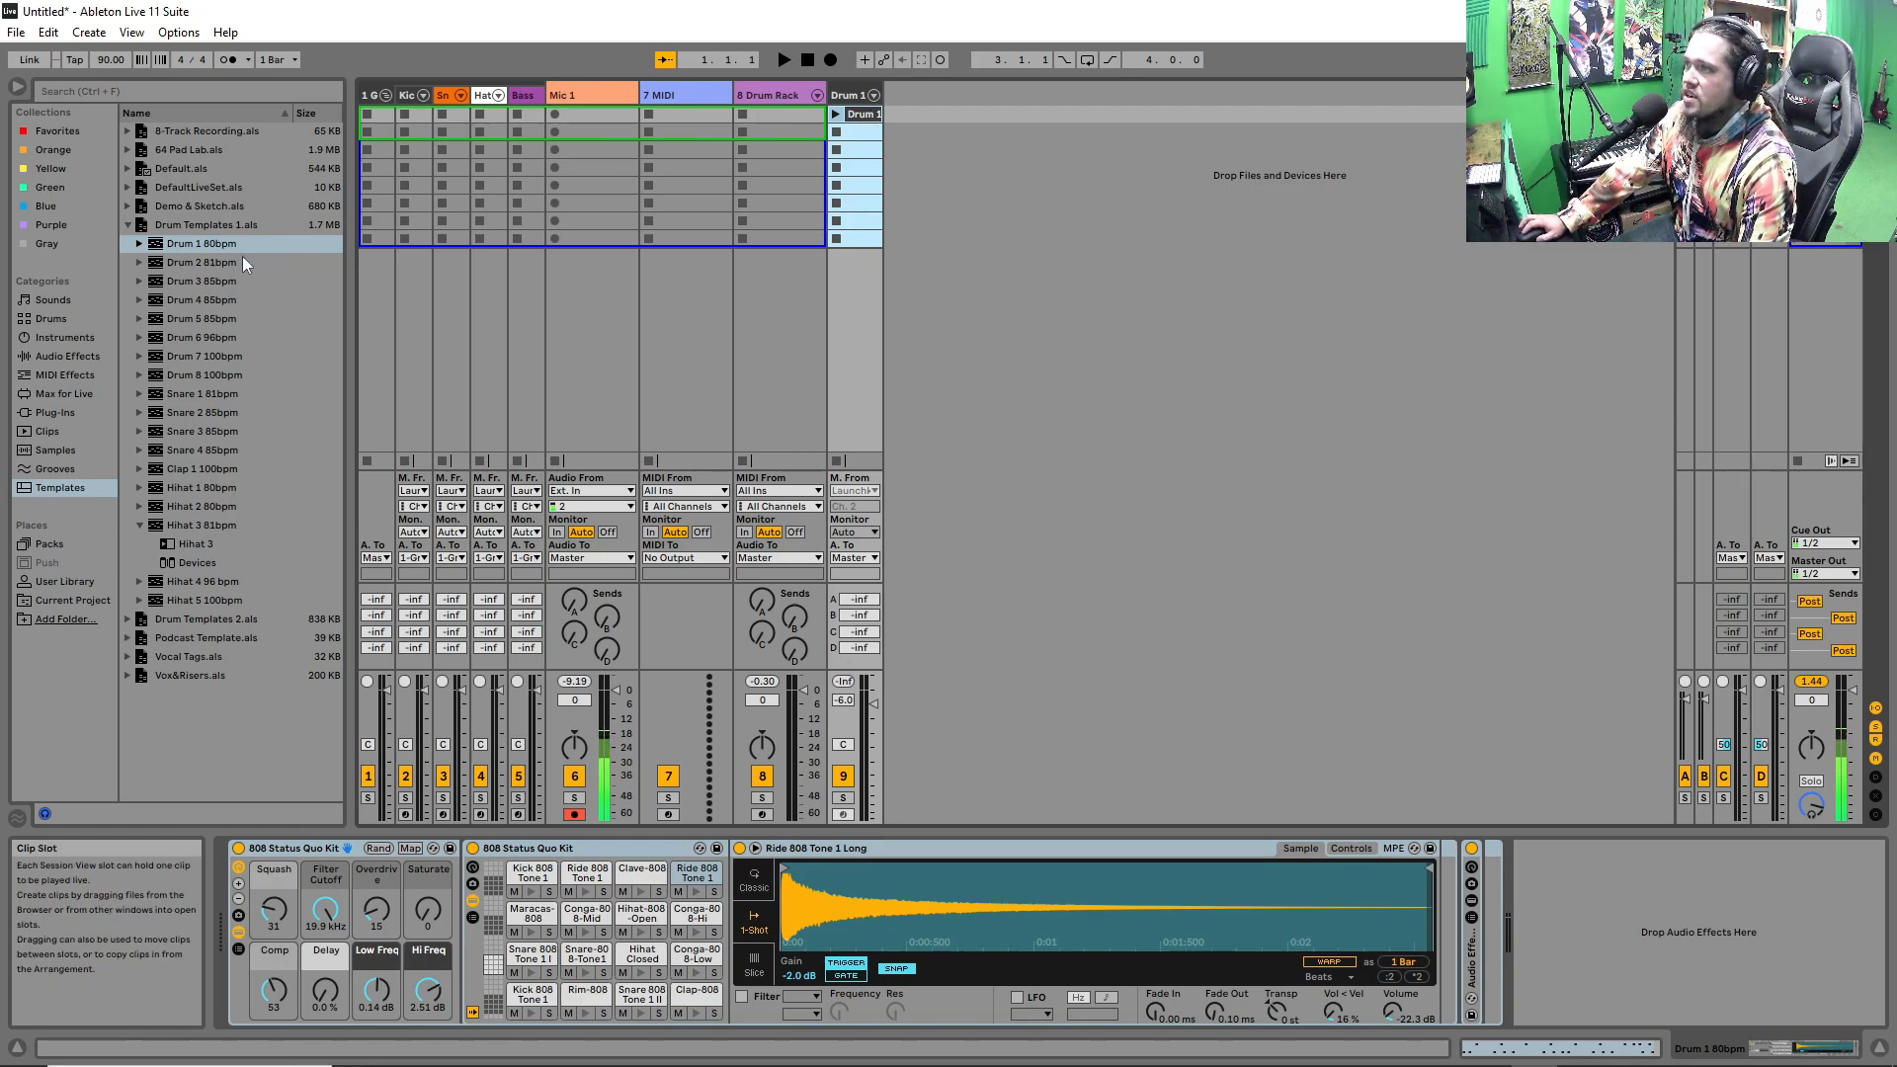
left_click(836, 115)
double_click(863, 115)
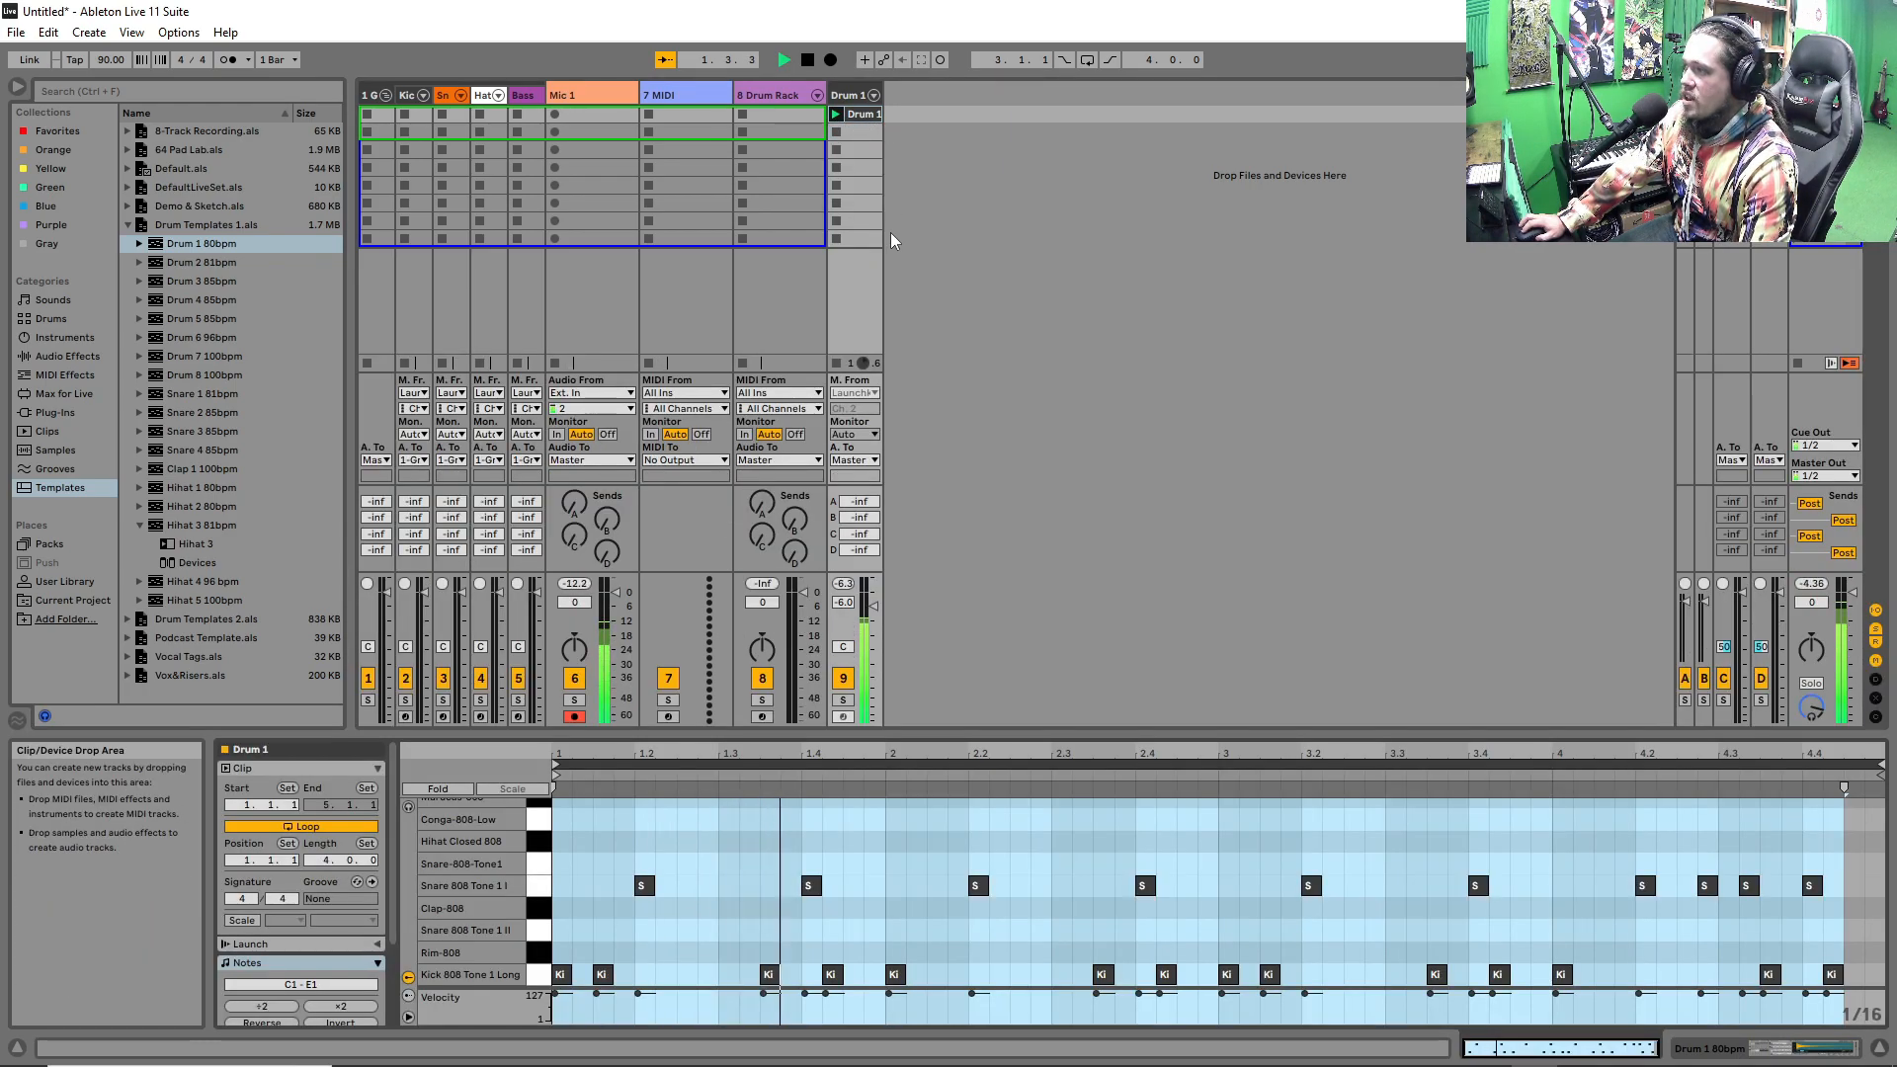
left_click(837, 365)
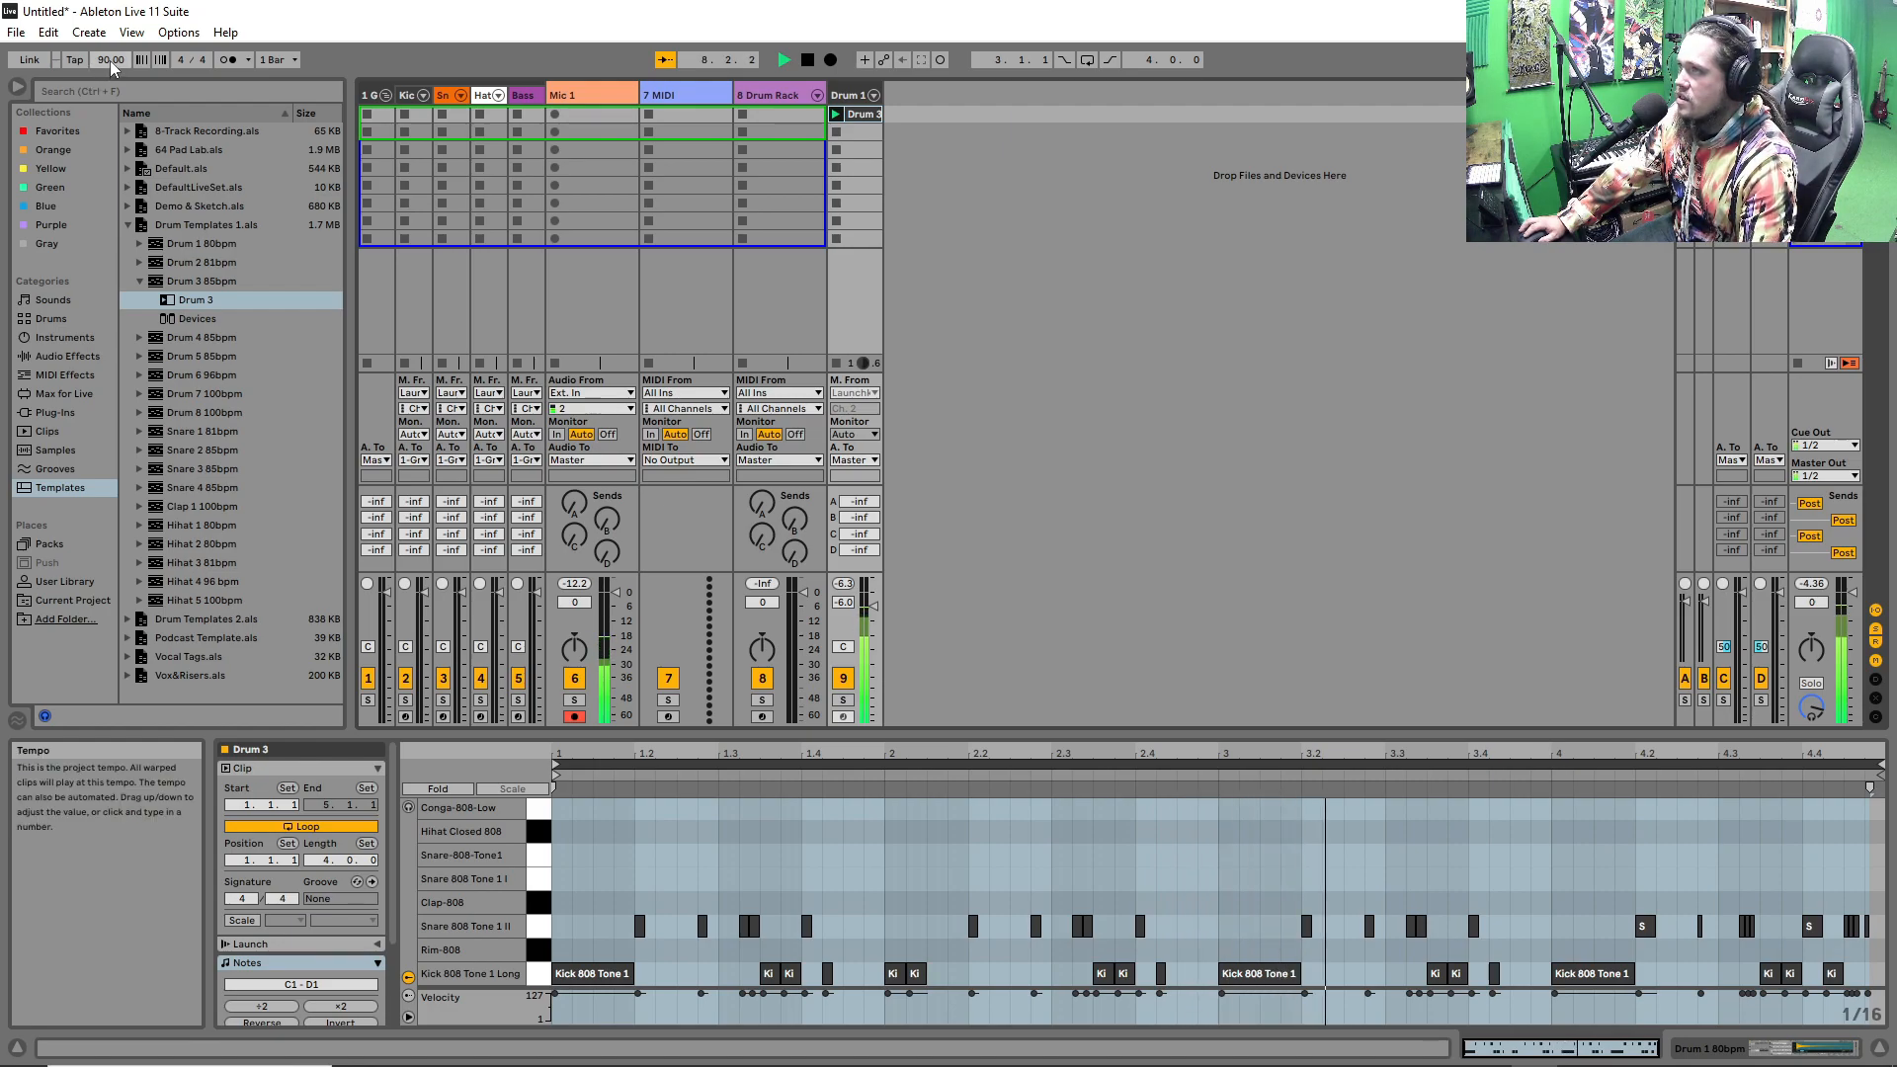
Try adjusting the project tempo while the Drum 3 clip plays, and stop the clip.
mouse_move(110, 62)
left_mouse_down()
mouse_move(110, 27)
mouse_move(109, 61)
left_mouse_up()
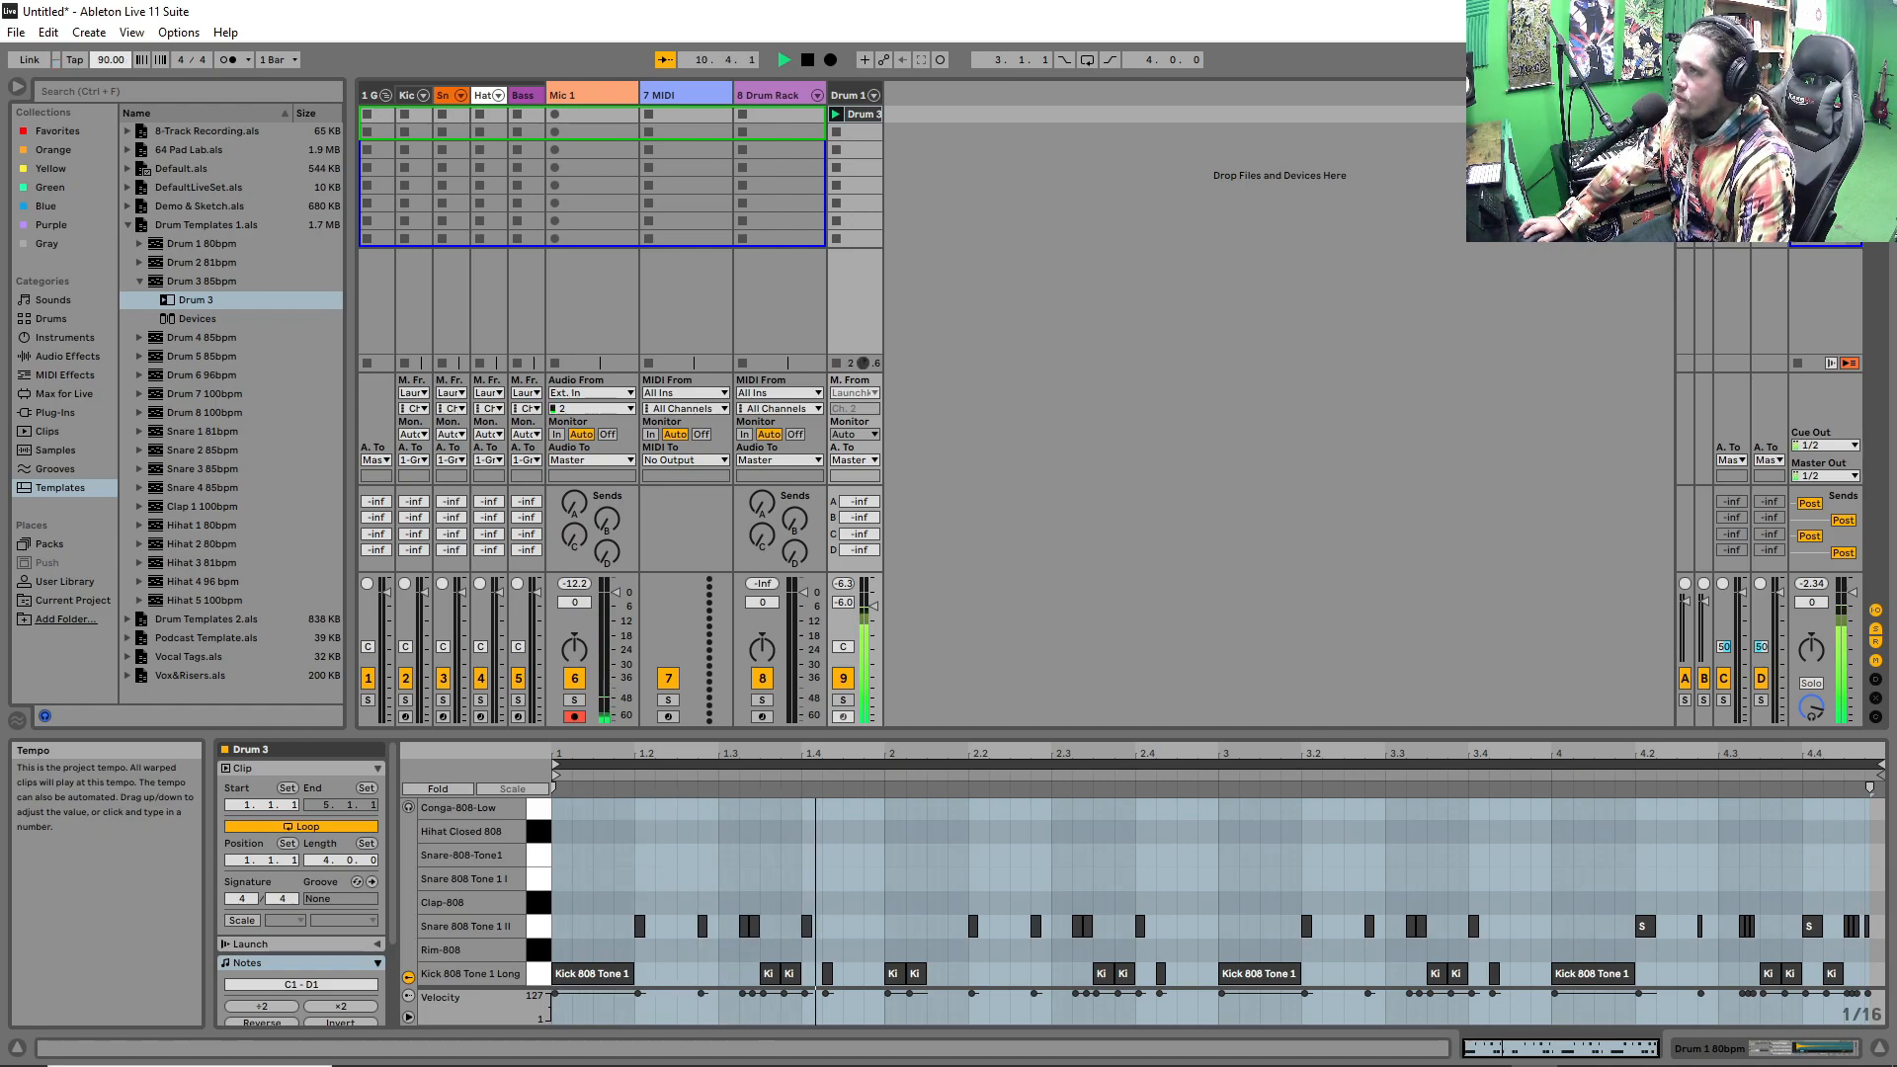
left_click(837, 362)
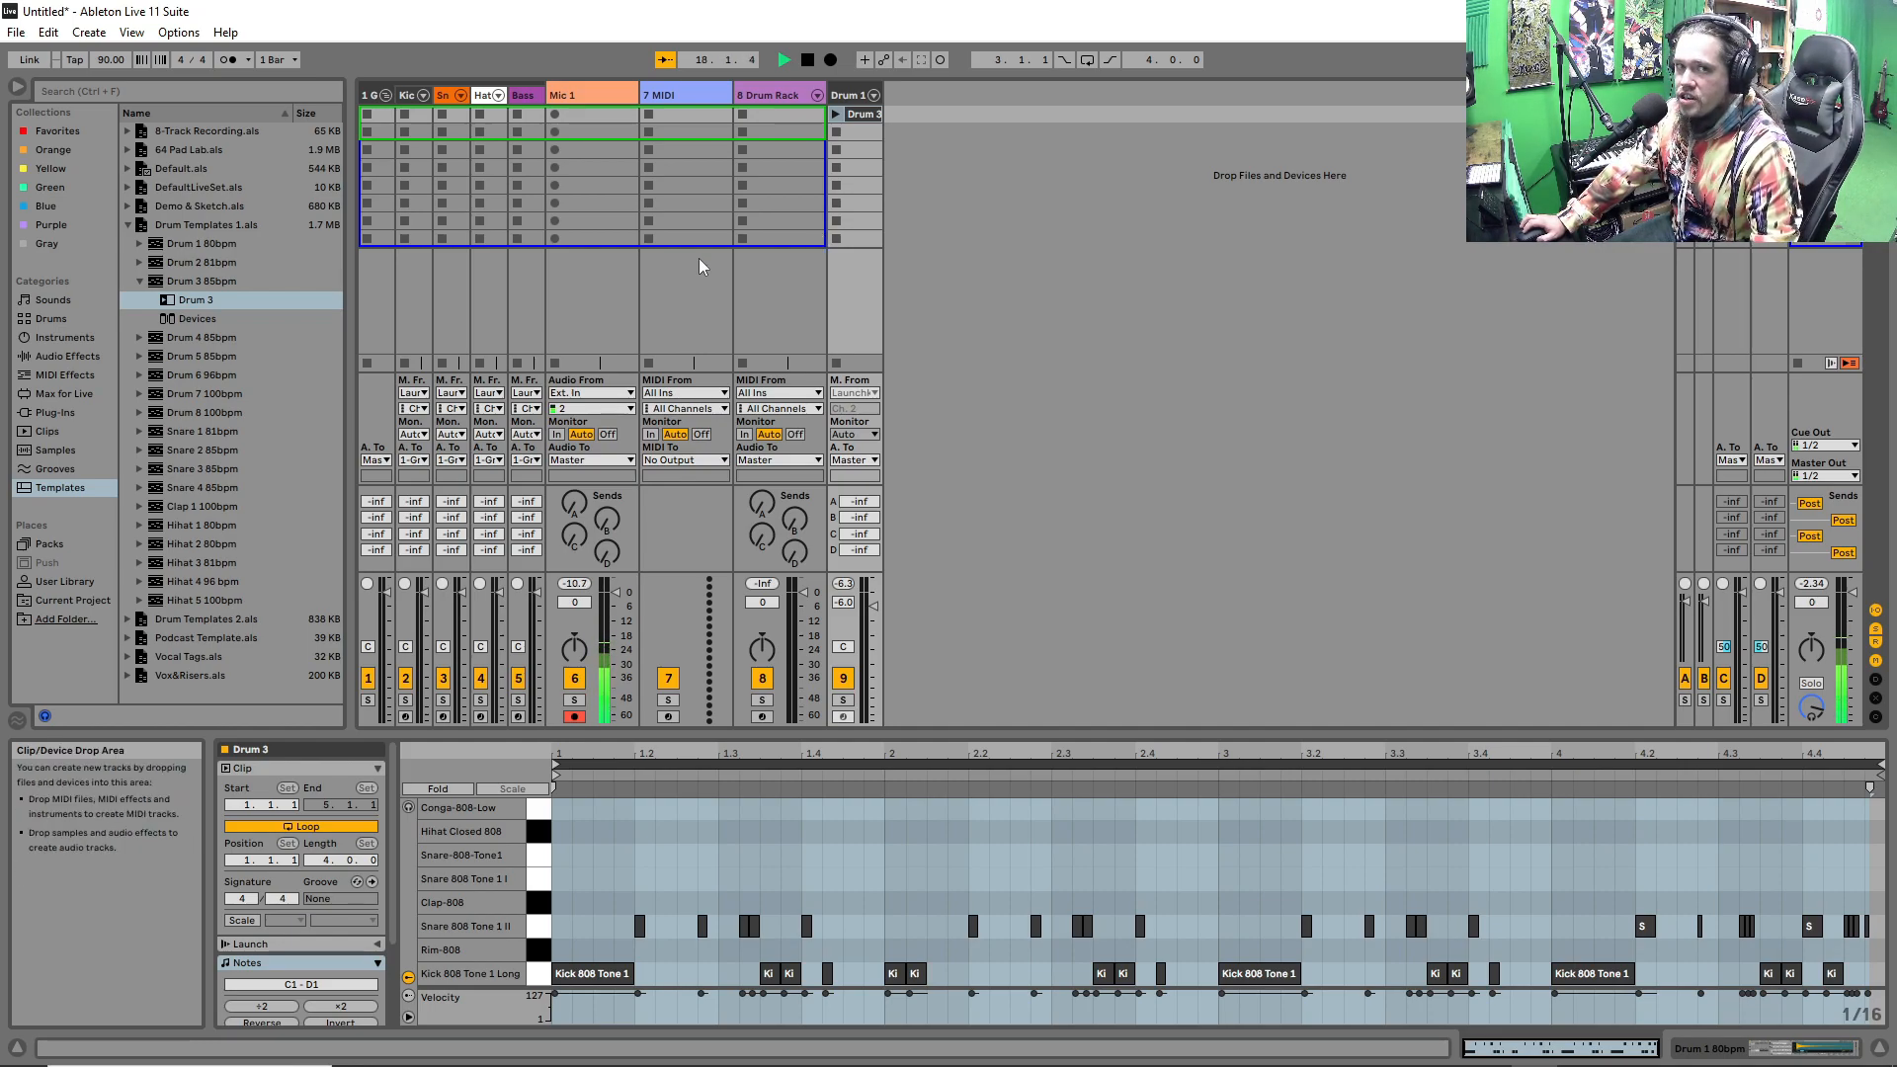
Delete the Drum 1 80bpm track and the Drum Rack track.
left_click(845, 94)
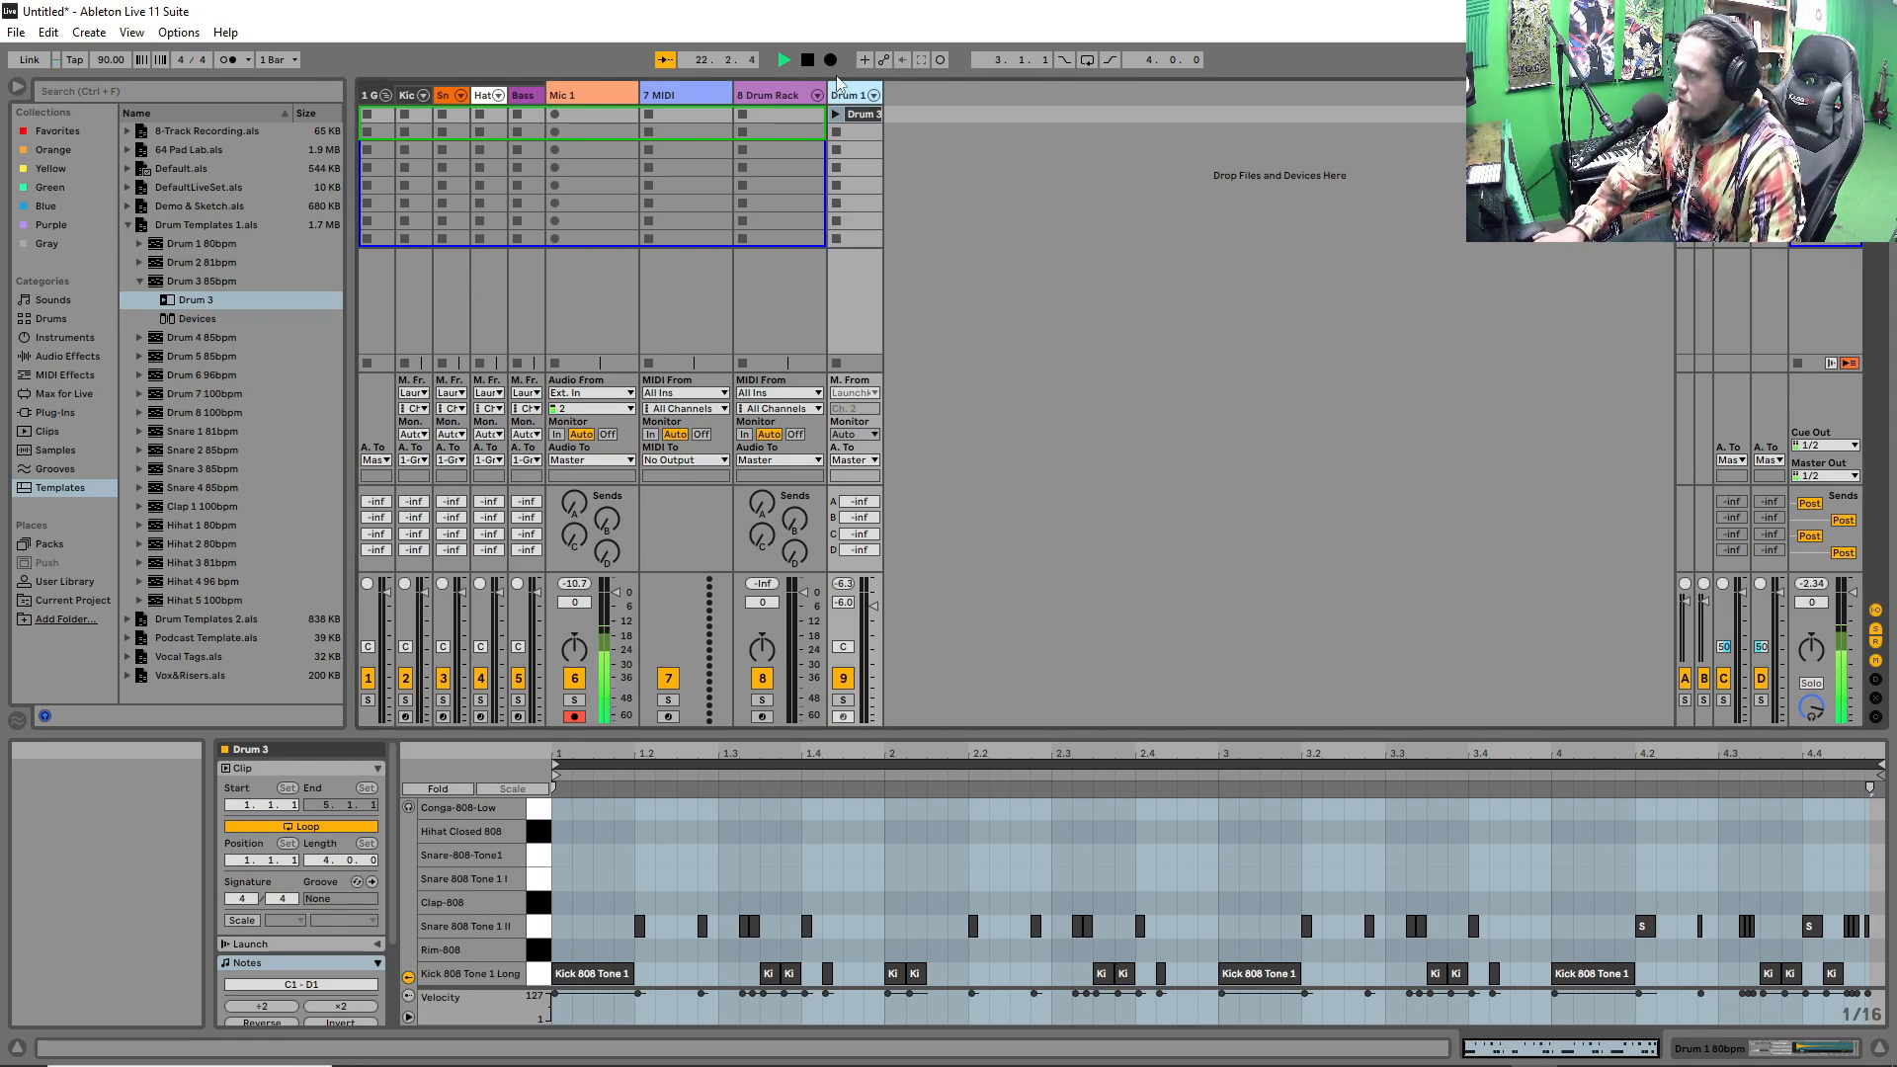
key("Delete")
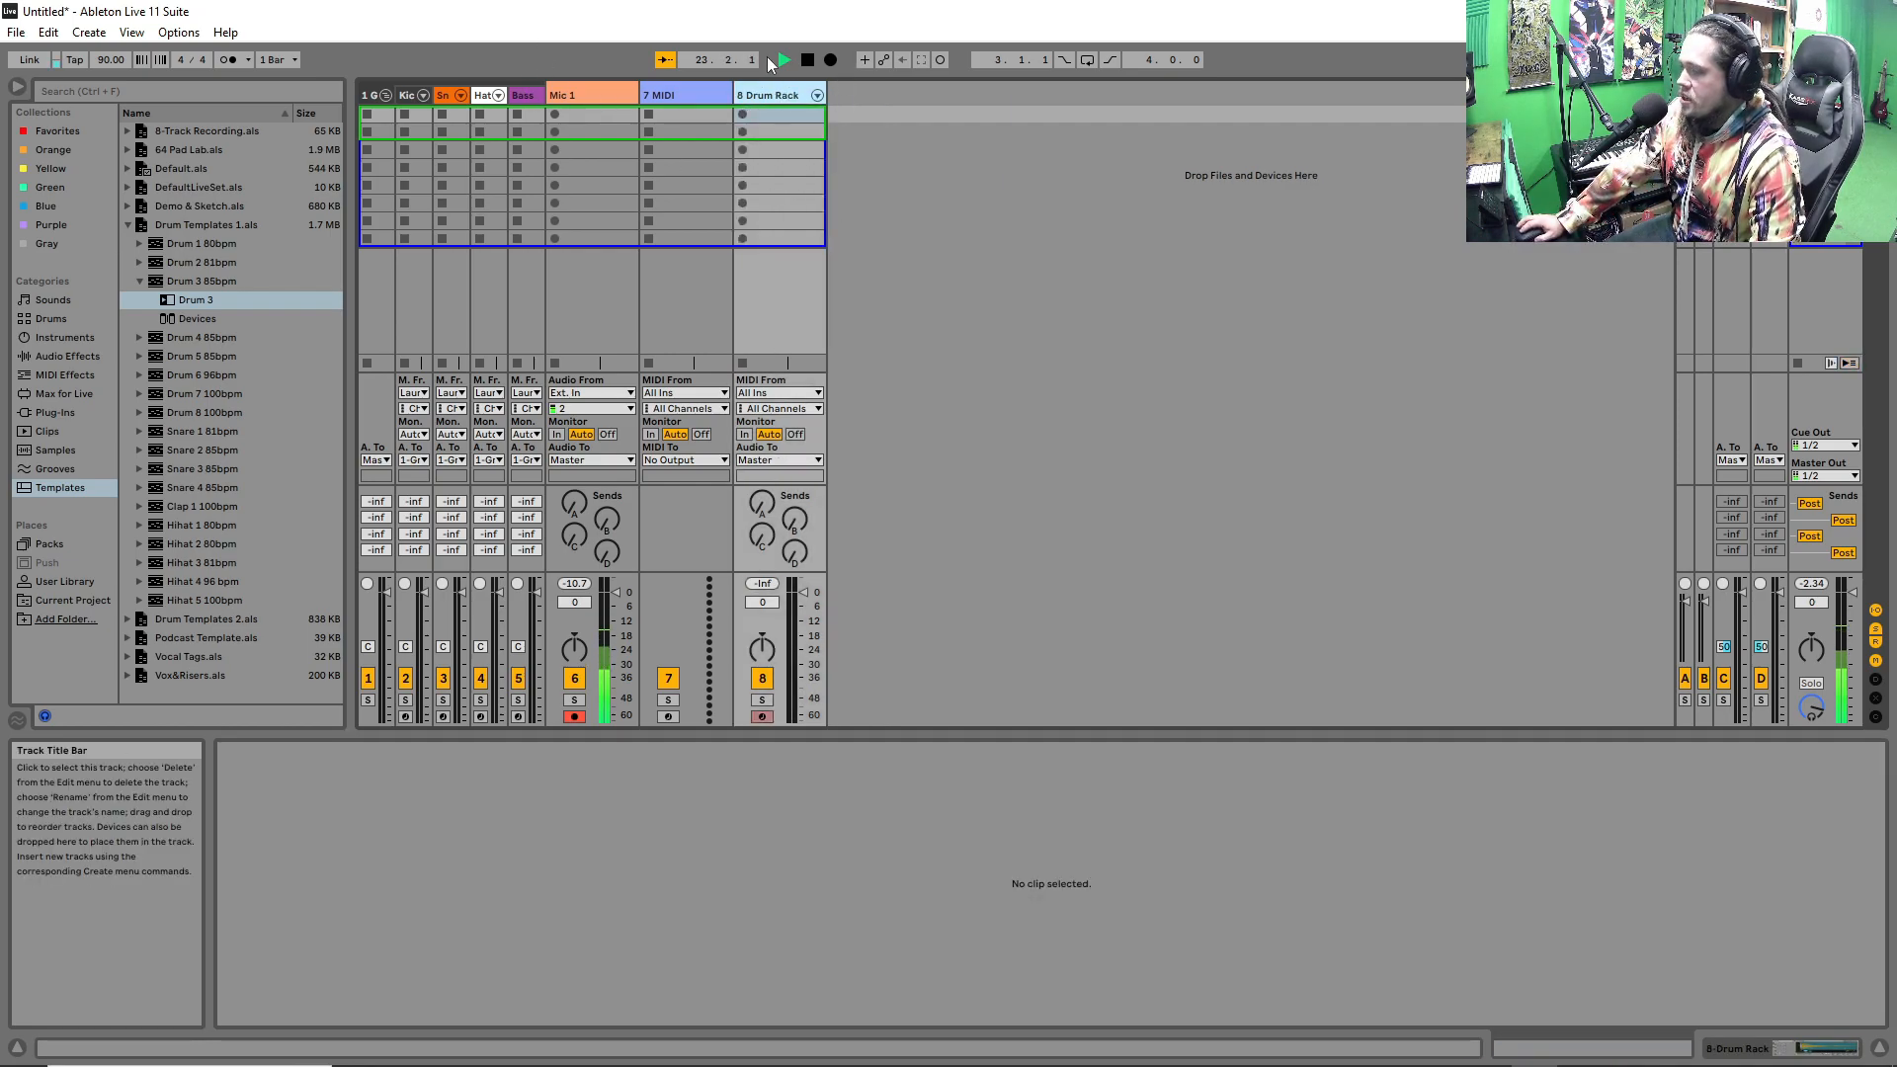
key("Delete")
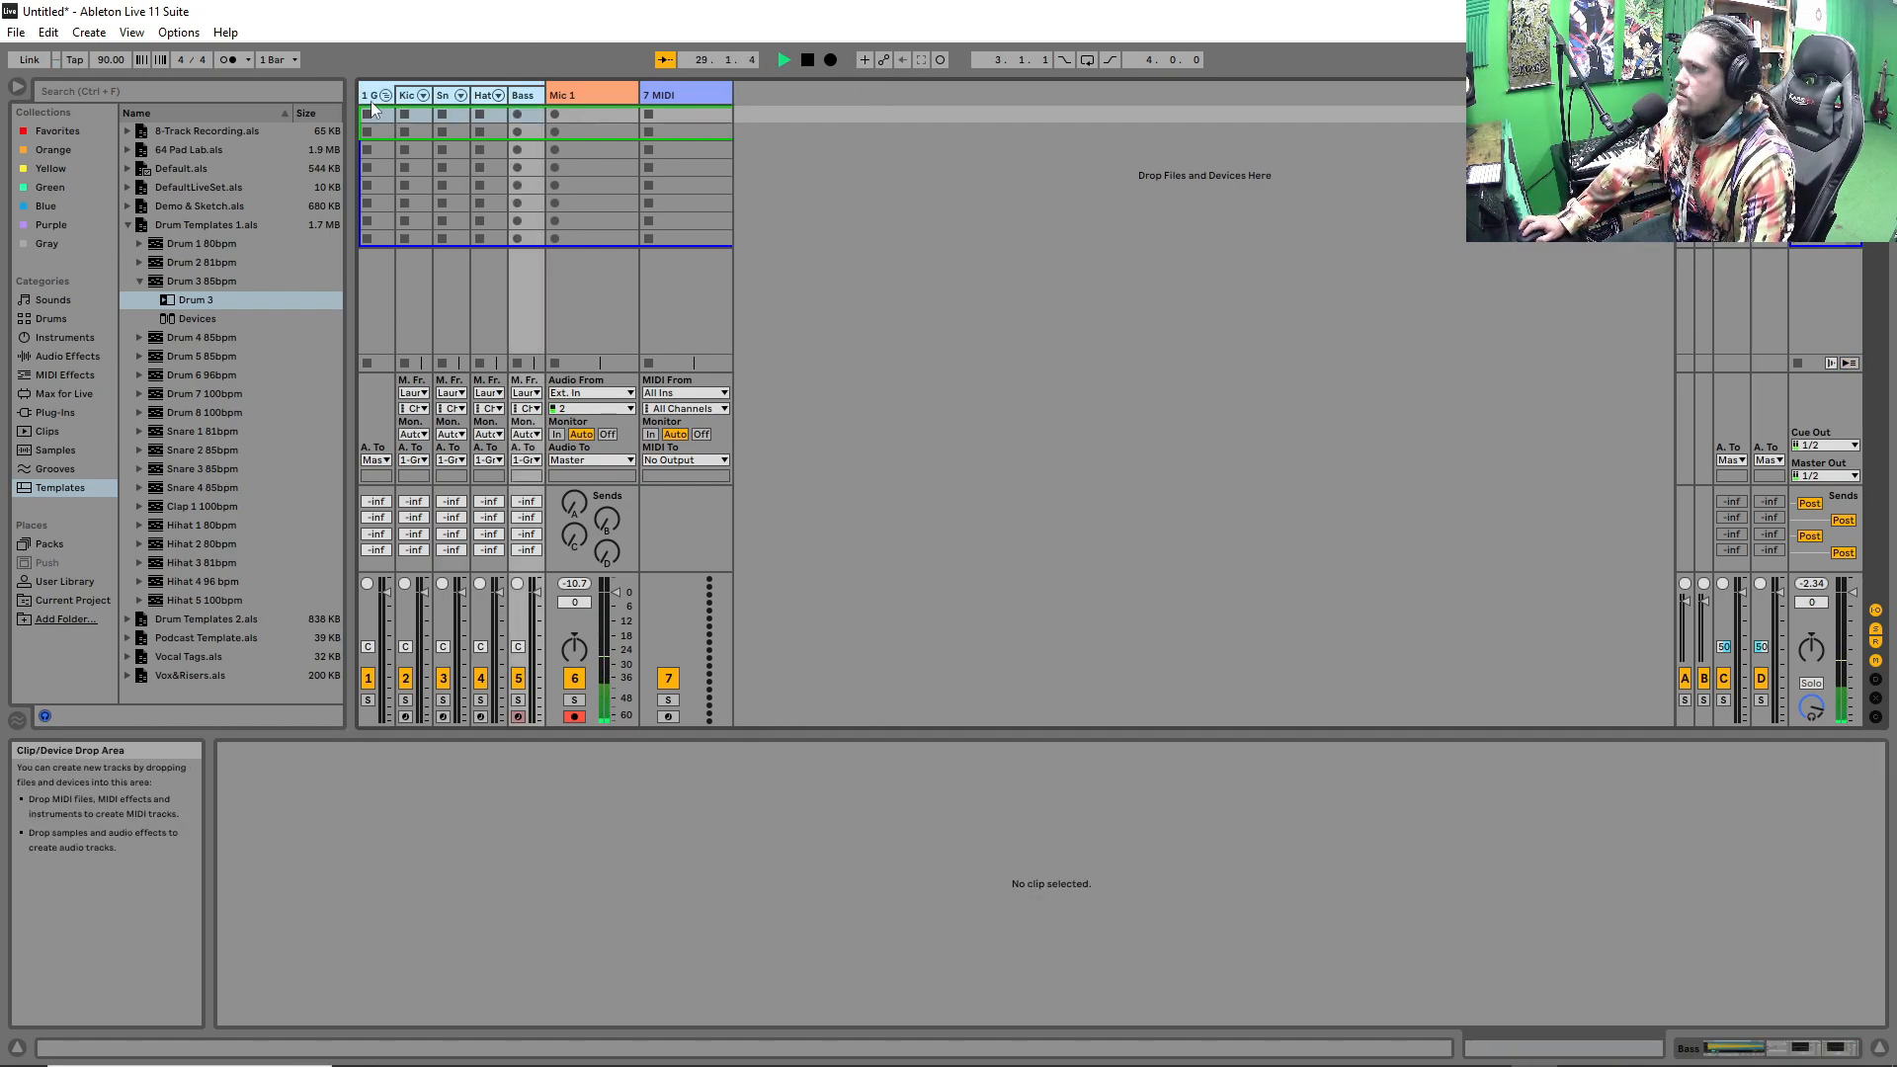
Widen the tracks of the 1 Group and insert two new MIDI tracks after 7 MIDI.
left_click(541, 95)
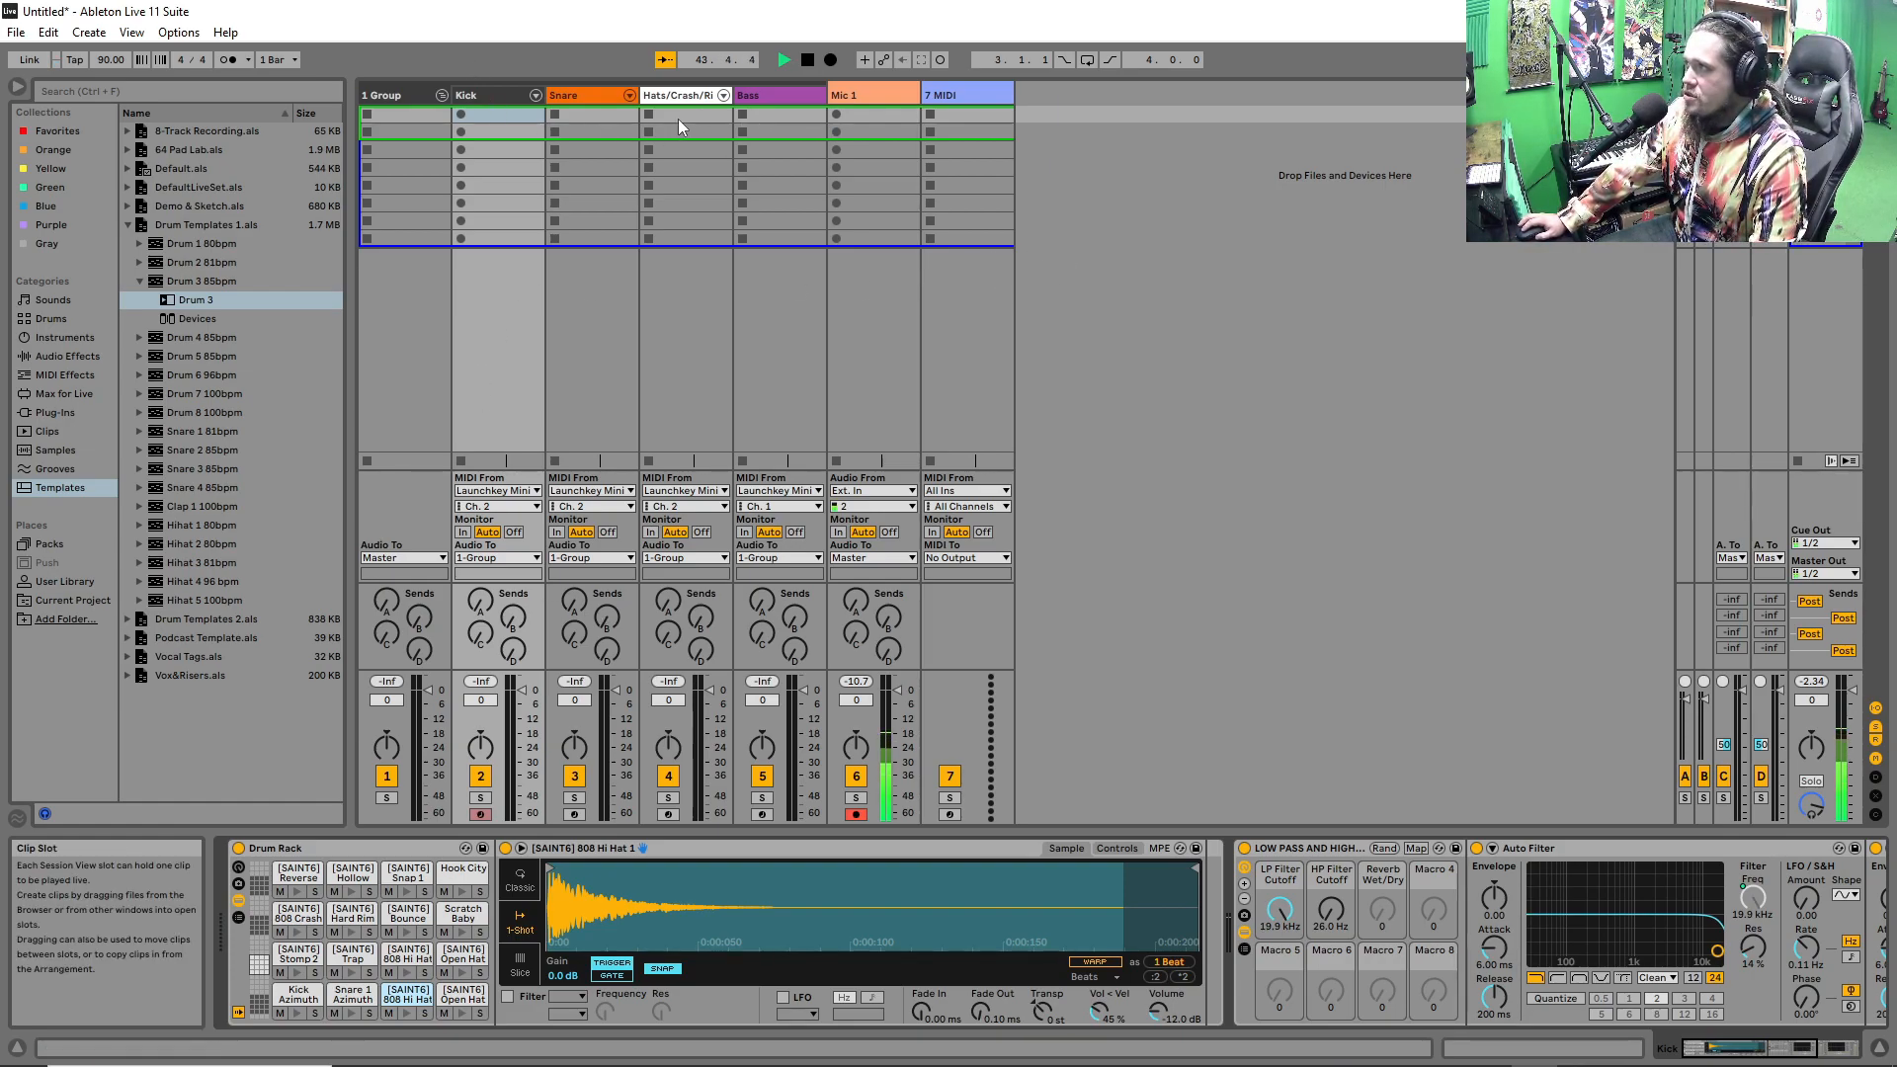
left_click(383, 93)
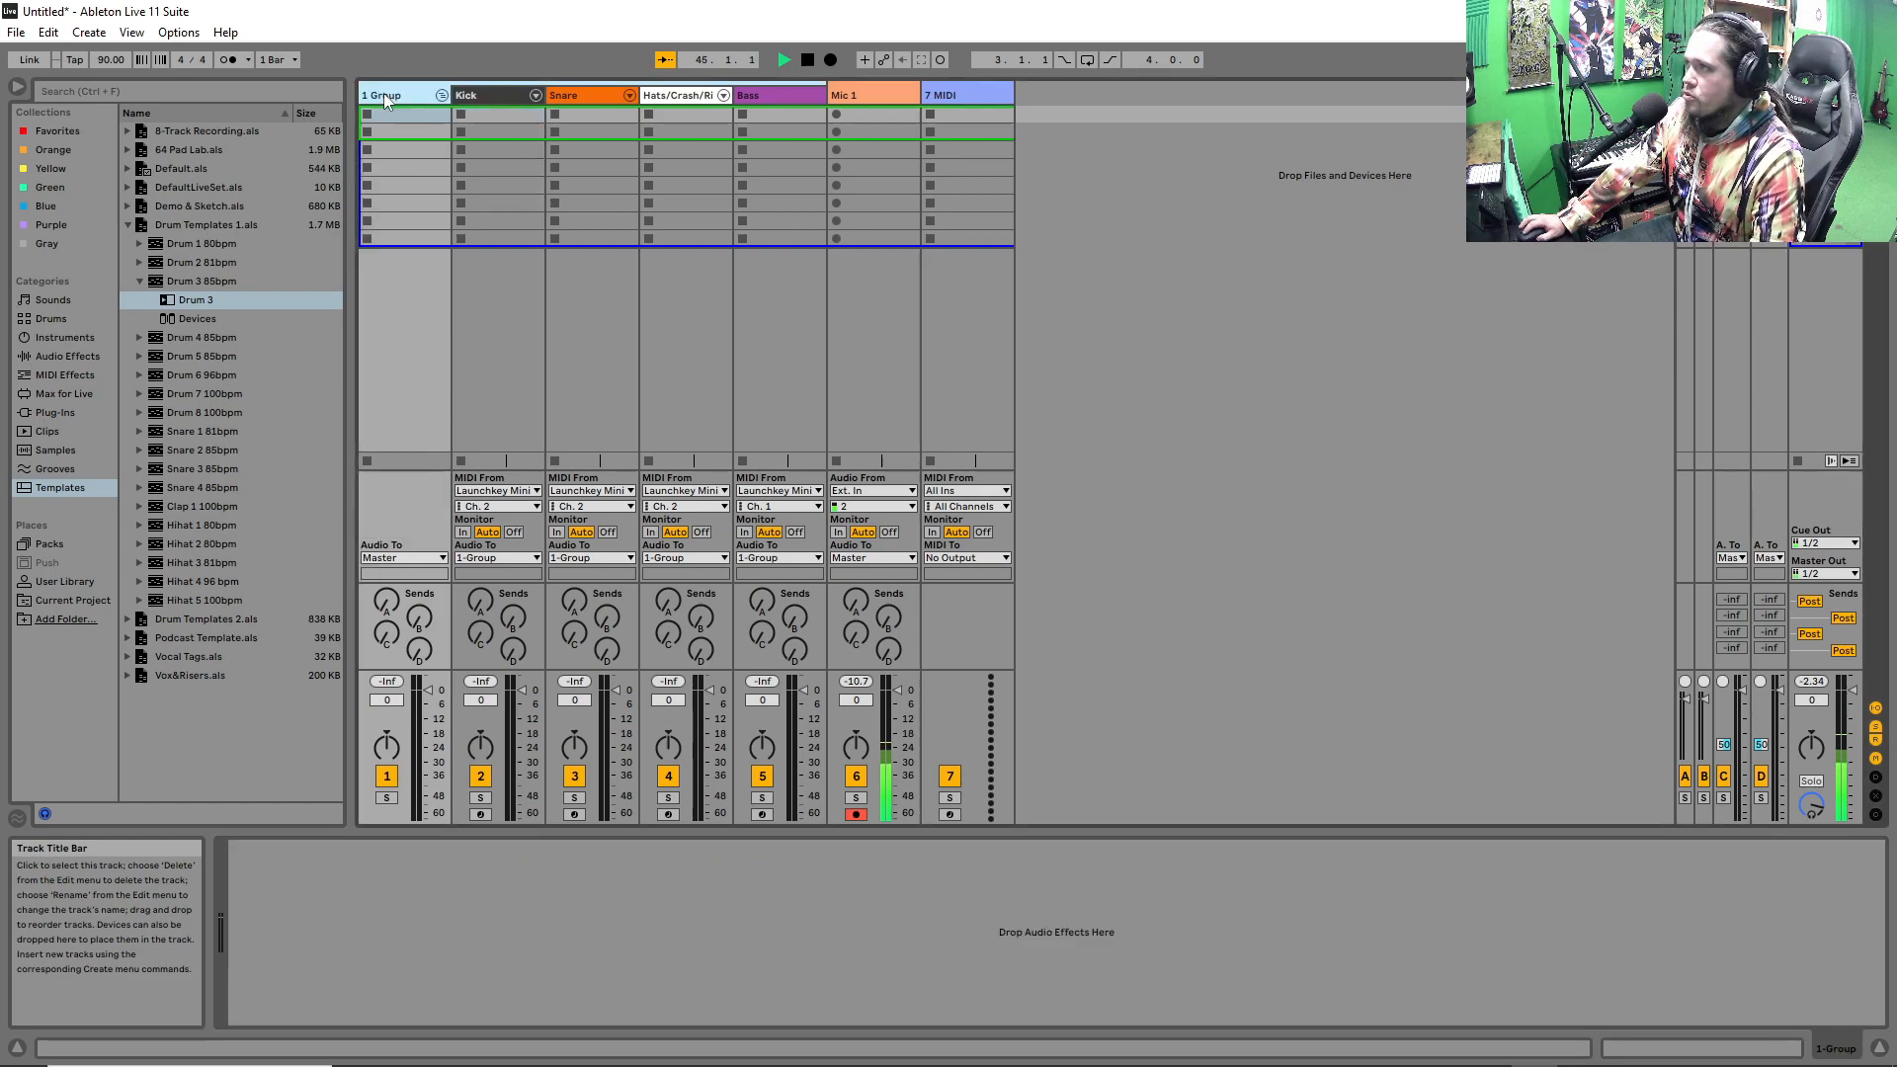
left_click(960, 89)
right_click(1076, 95)
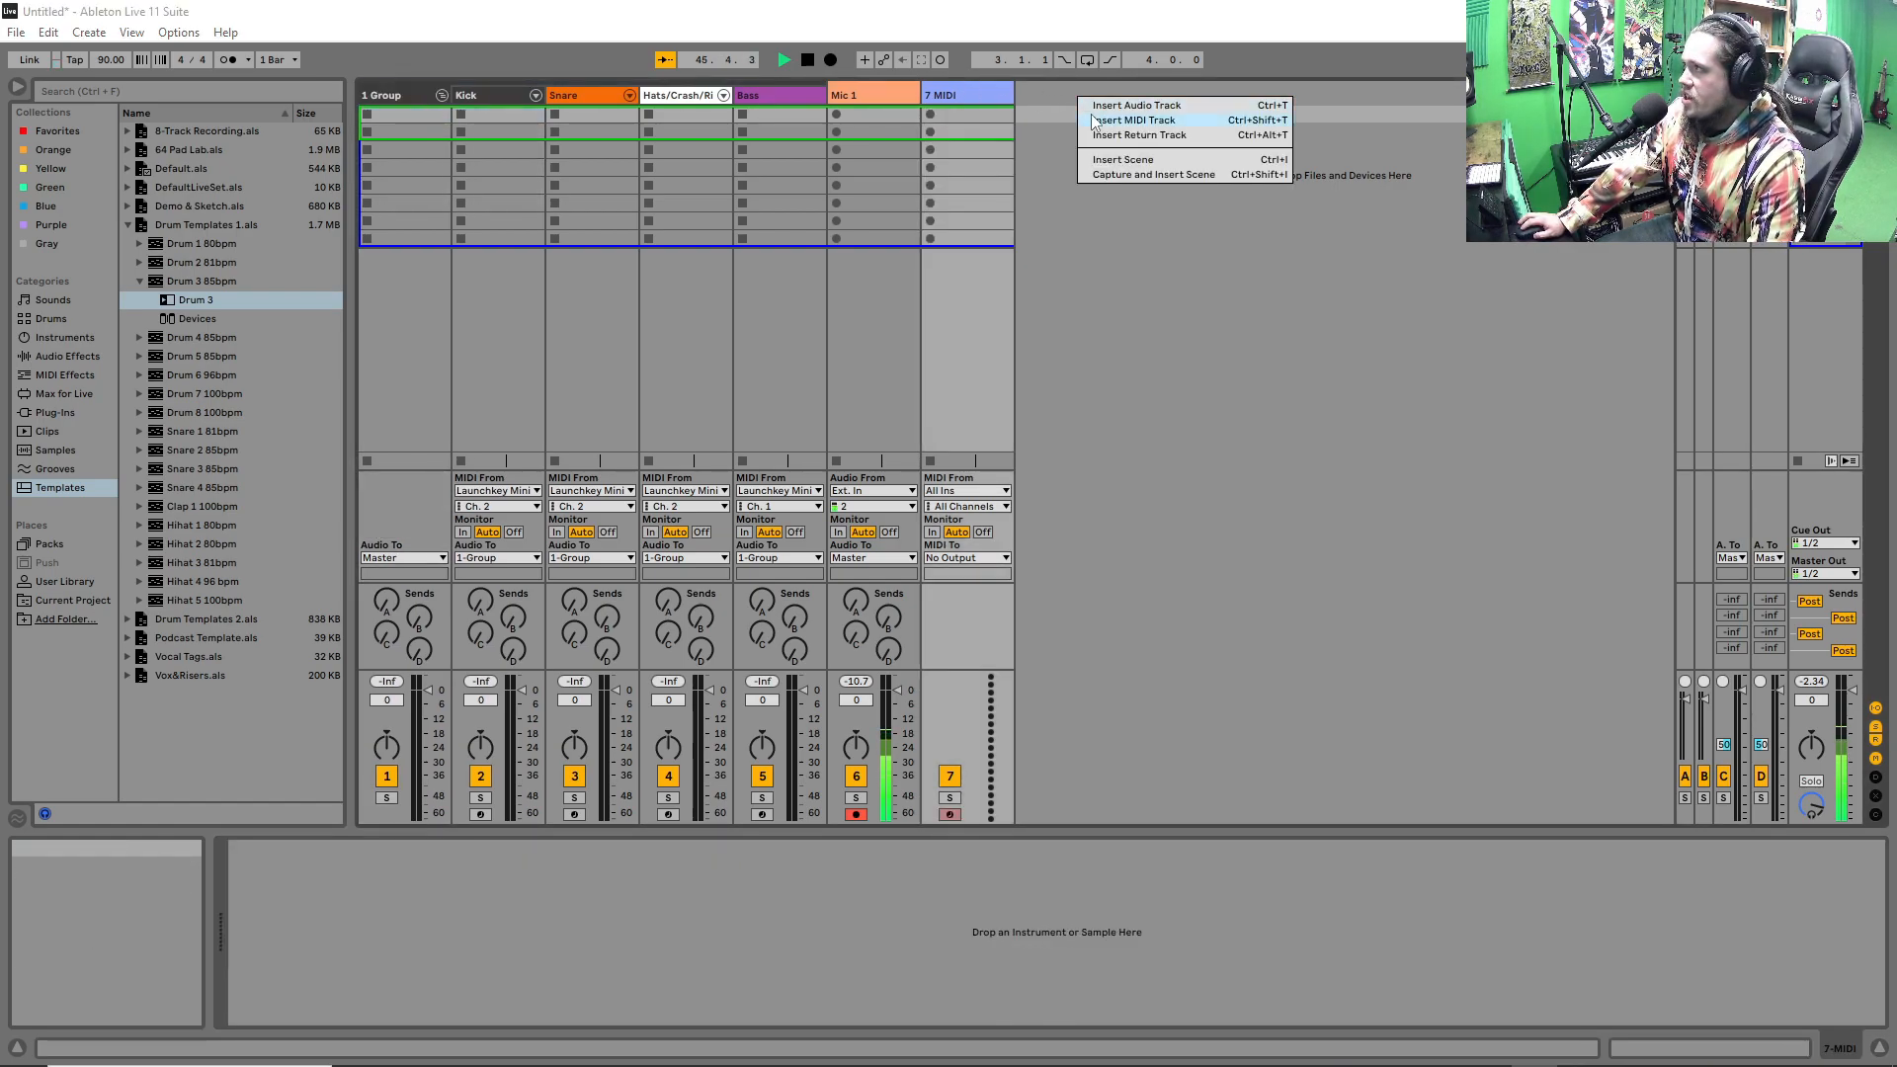
left_click(1099, 116)
right_click(1103, 98)
left_click(1151, 124)
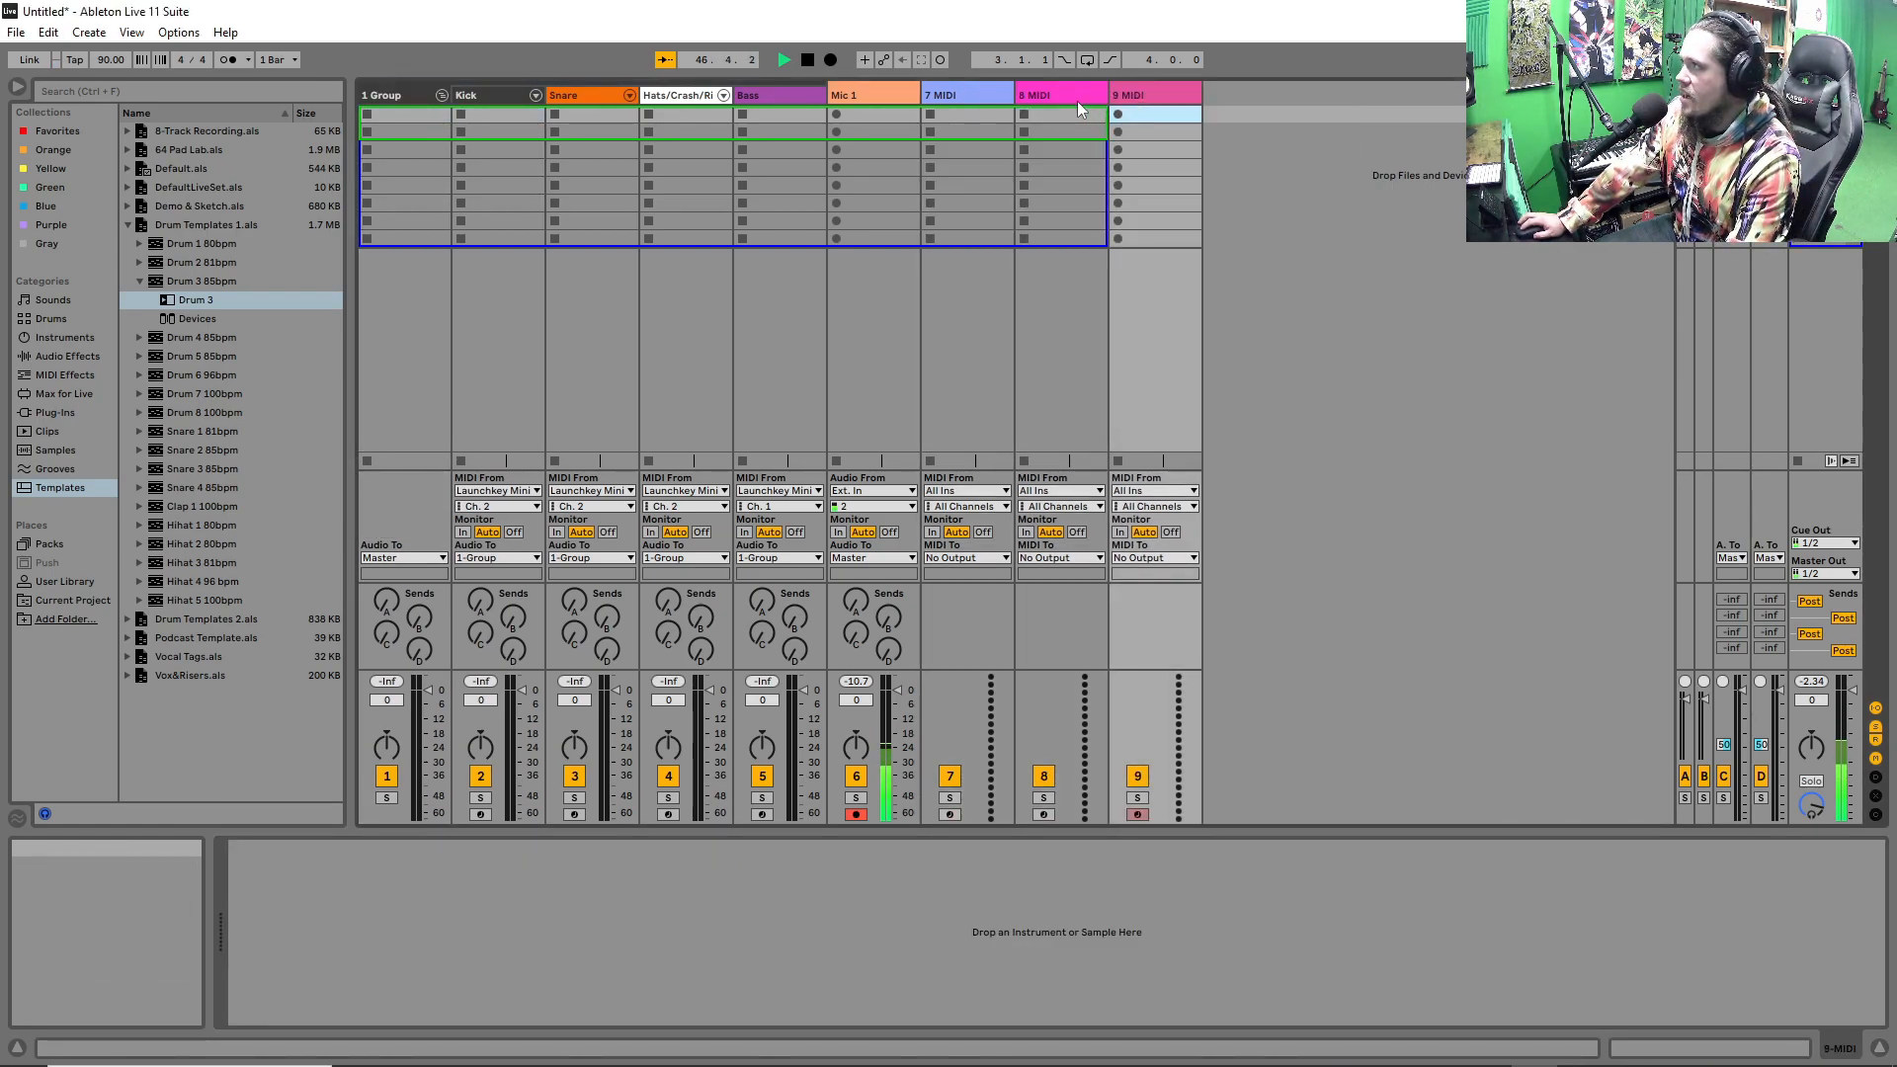
Demonstrate multi-track selection with 8 MIDI and 9 MIDI, and with the range from Mic 1 to 9 MIDI.
left_click(1135, 95)
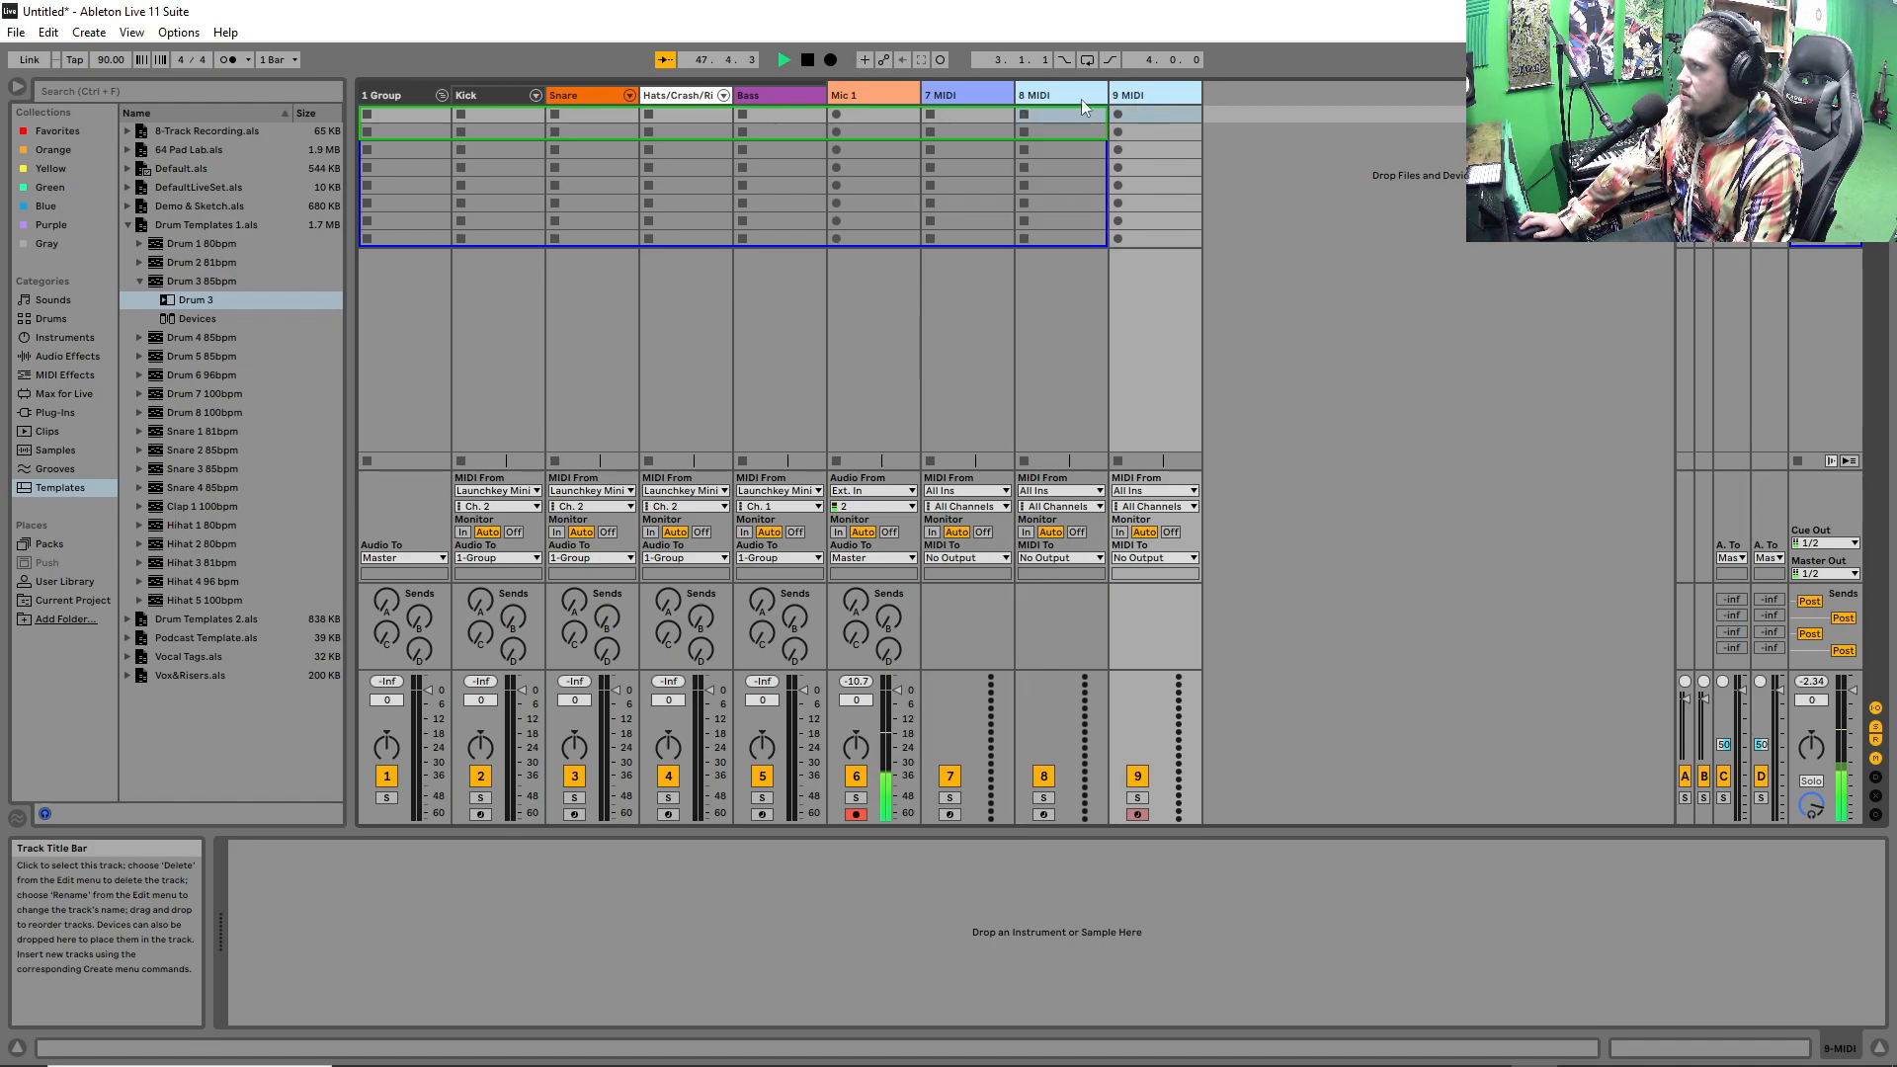
left_click(1136, 95)
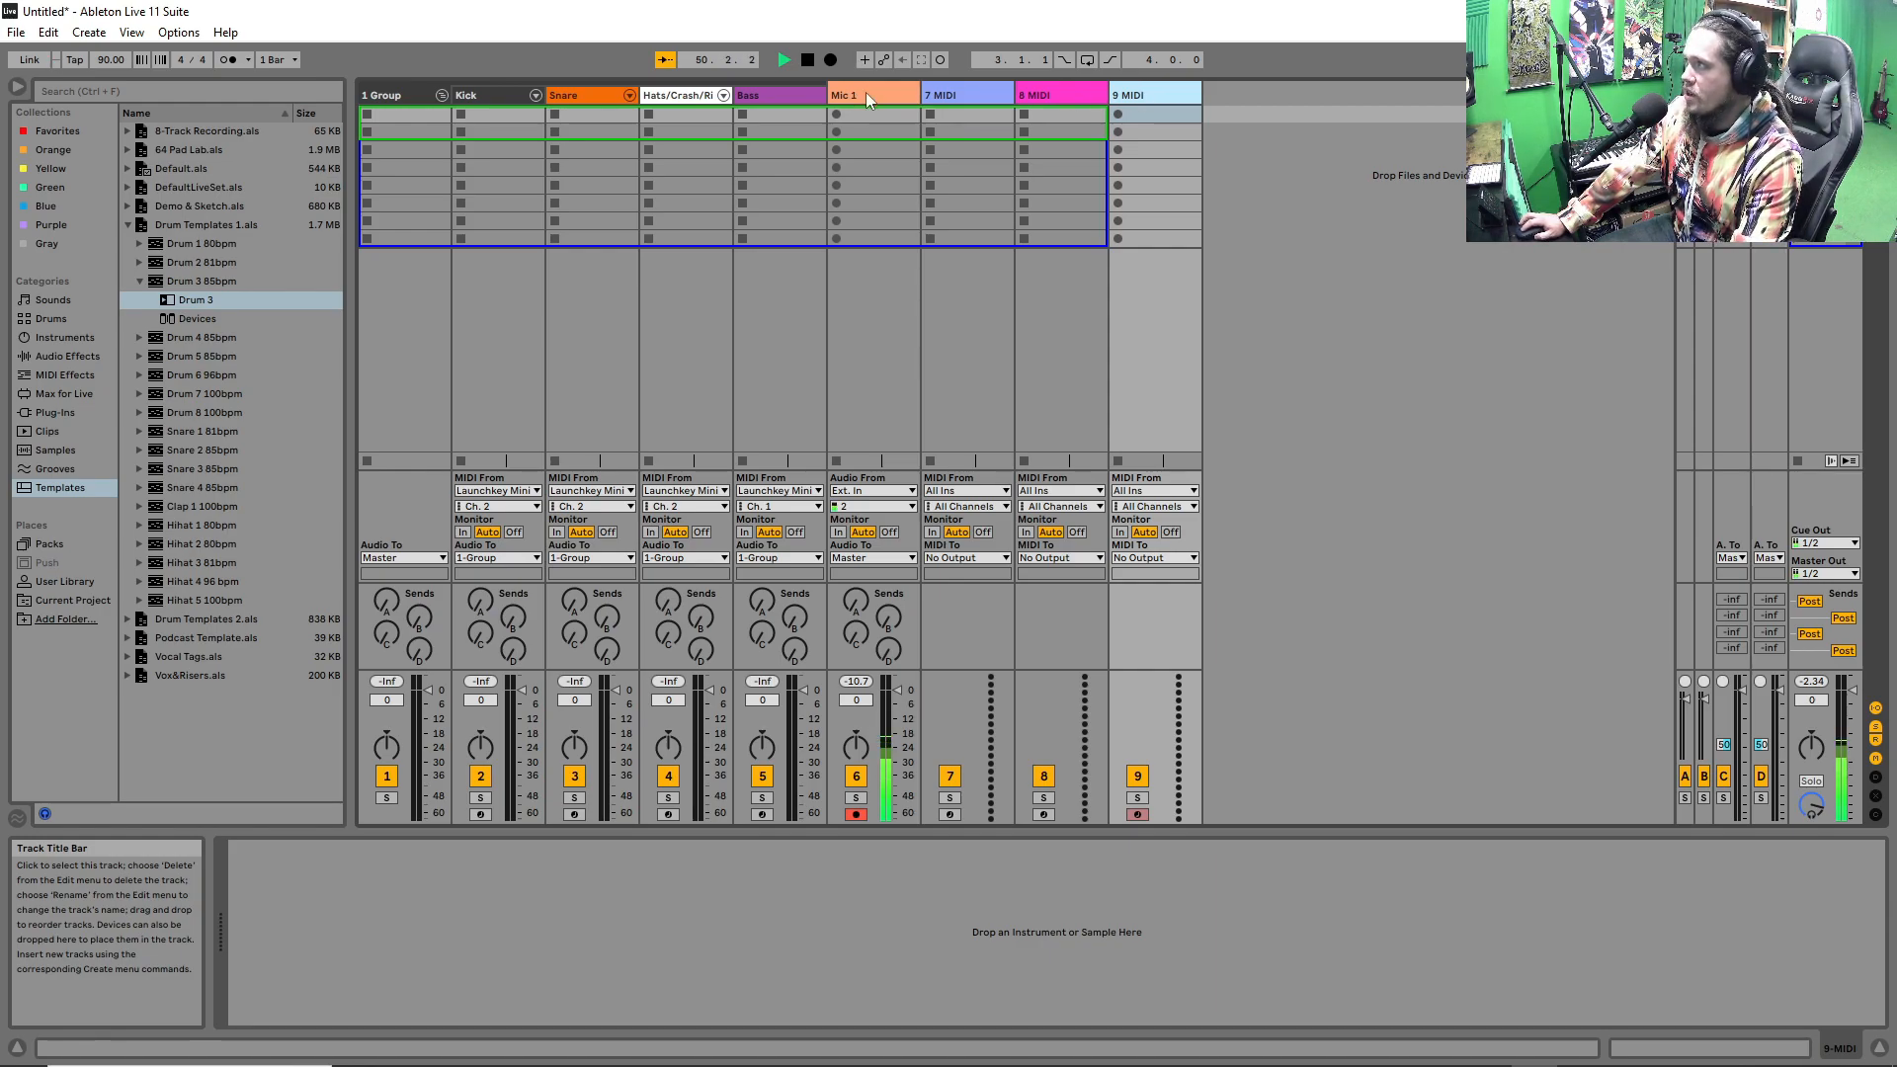
left_click(866, 92)
left_click(1157, 99)
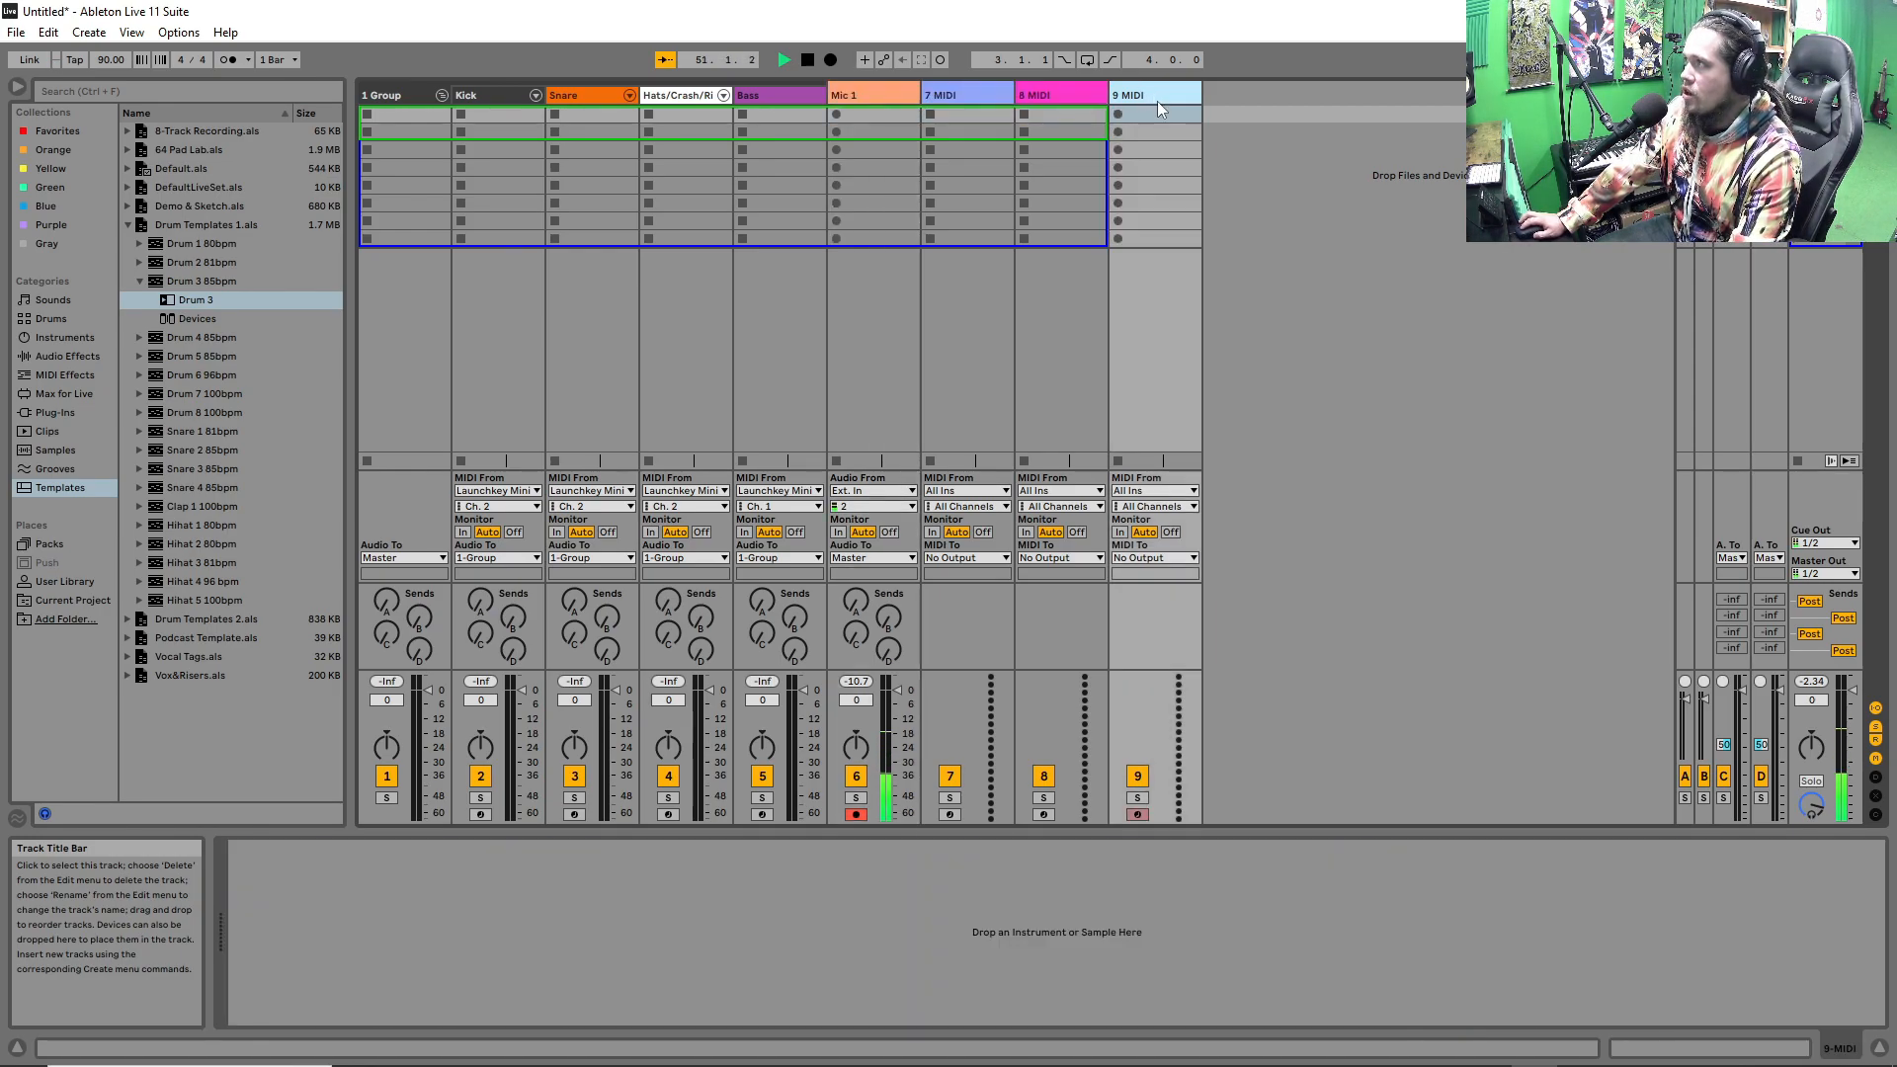
left_click(1050, 95)
left_click(883, 93)
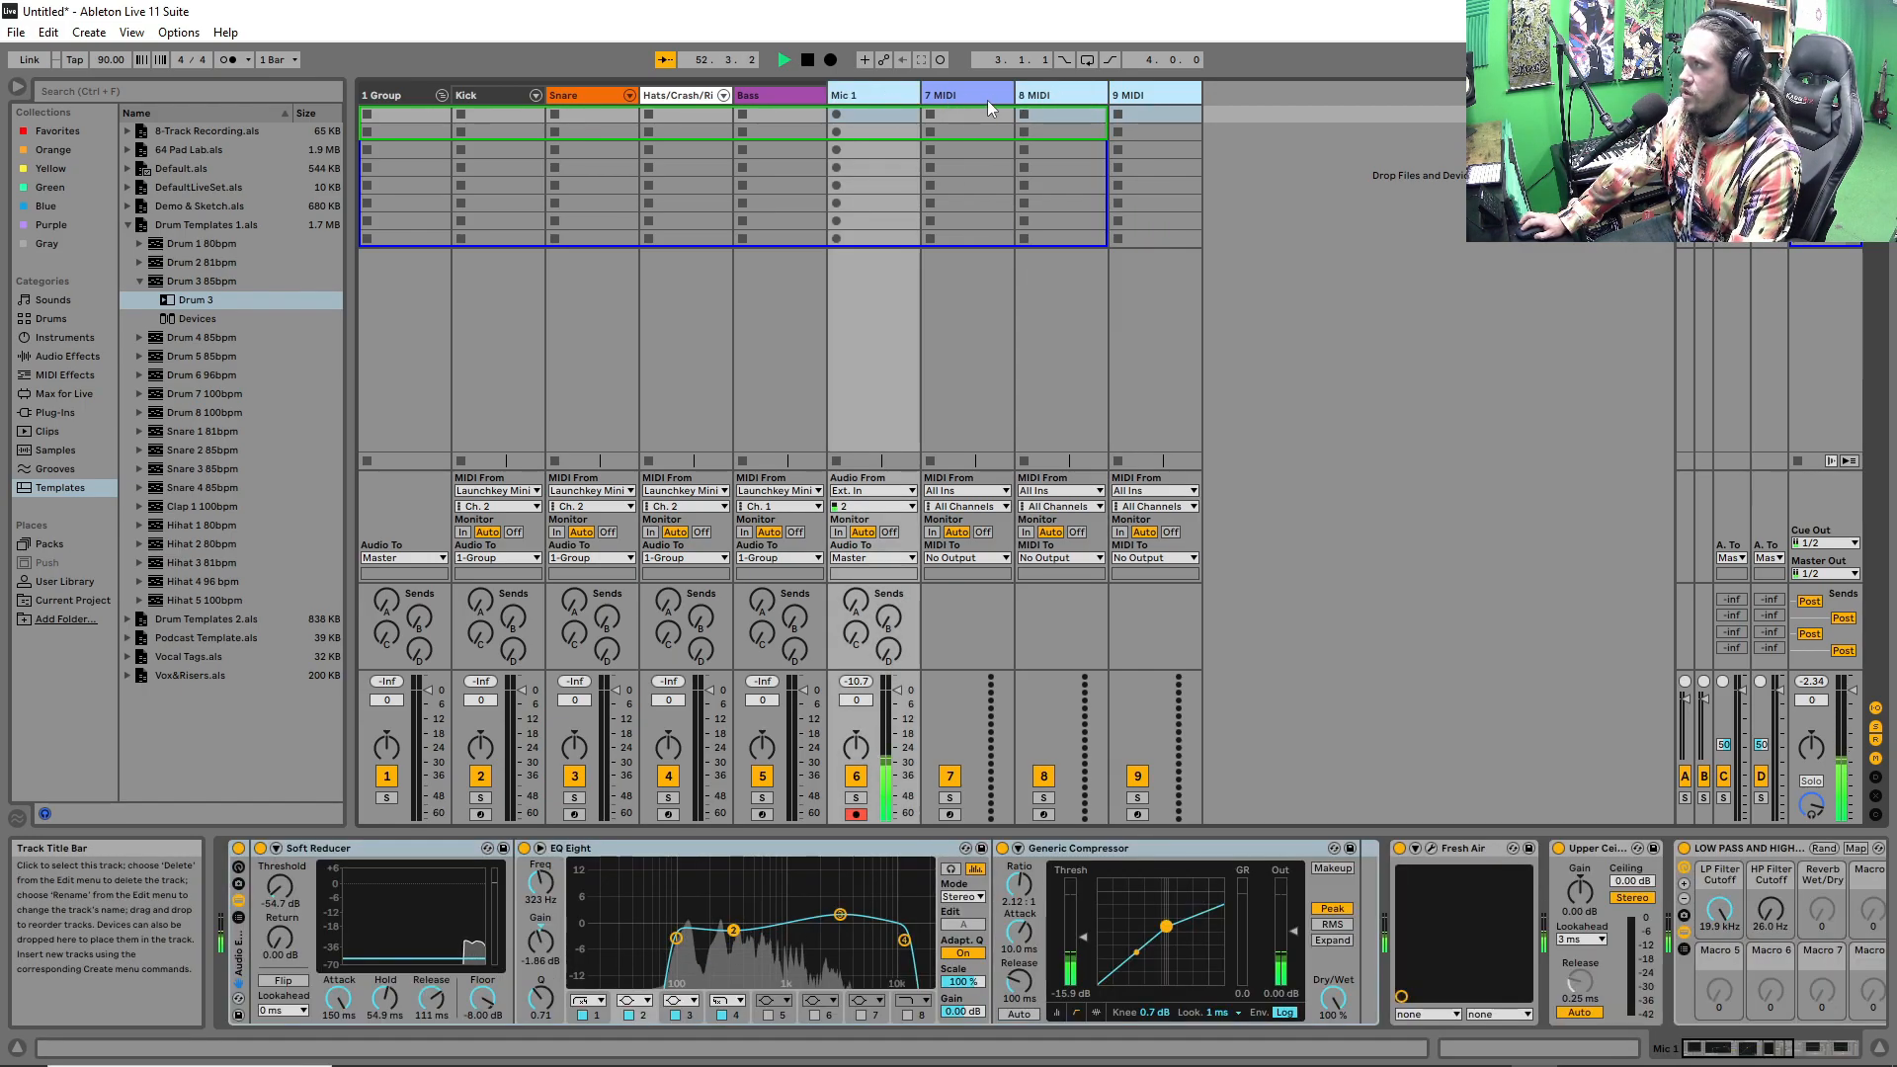
Group the 8 MIDI and 9 MIDI tracks, and adjust the new group's volume slightly.
left_click(1158, 96)
left_click(1064, 93)
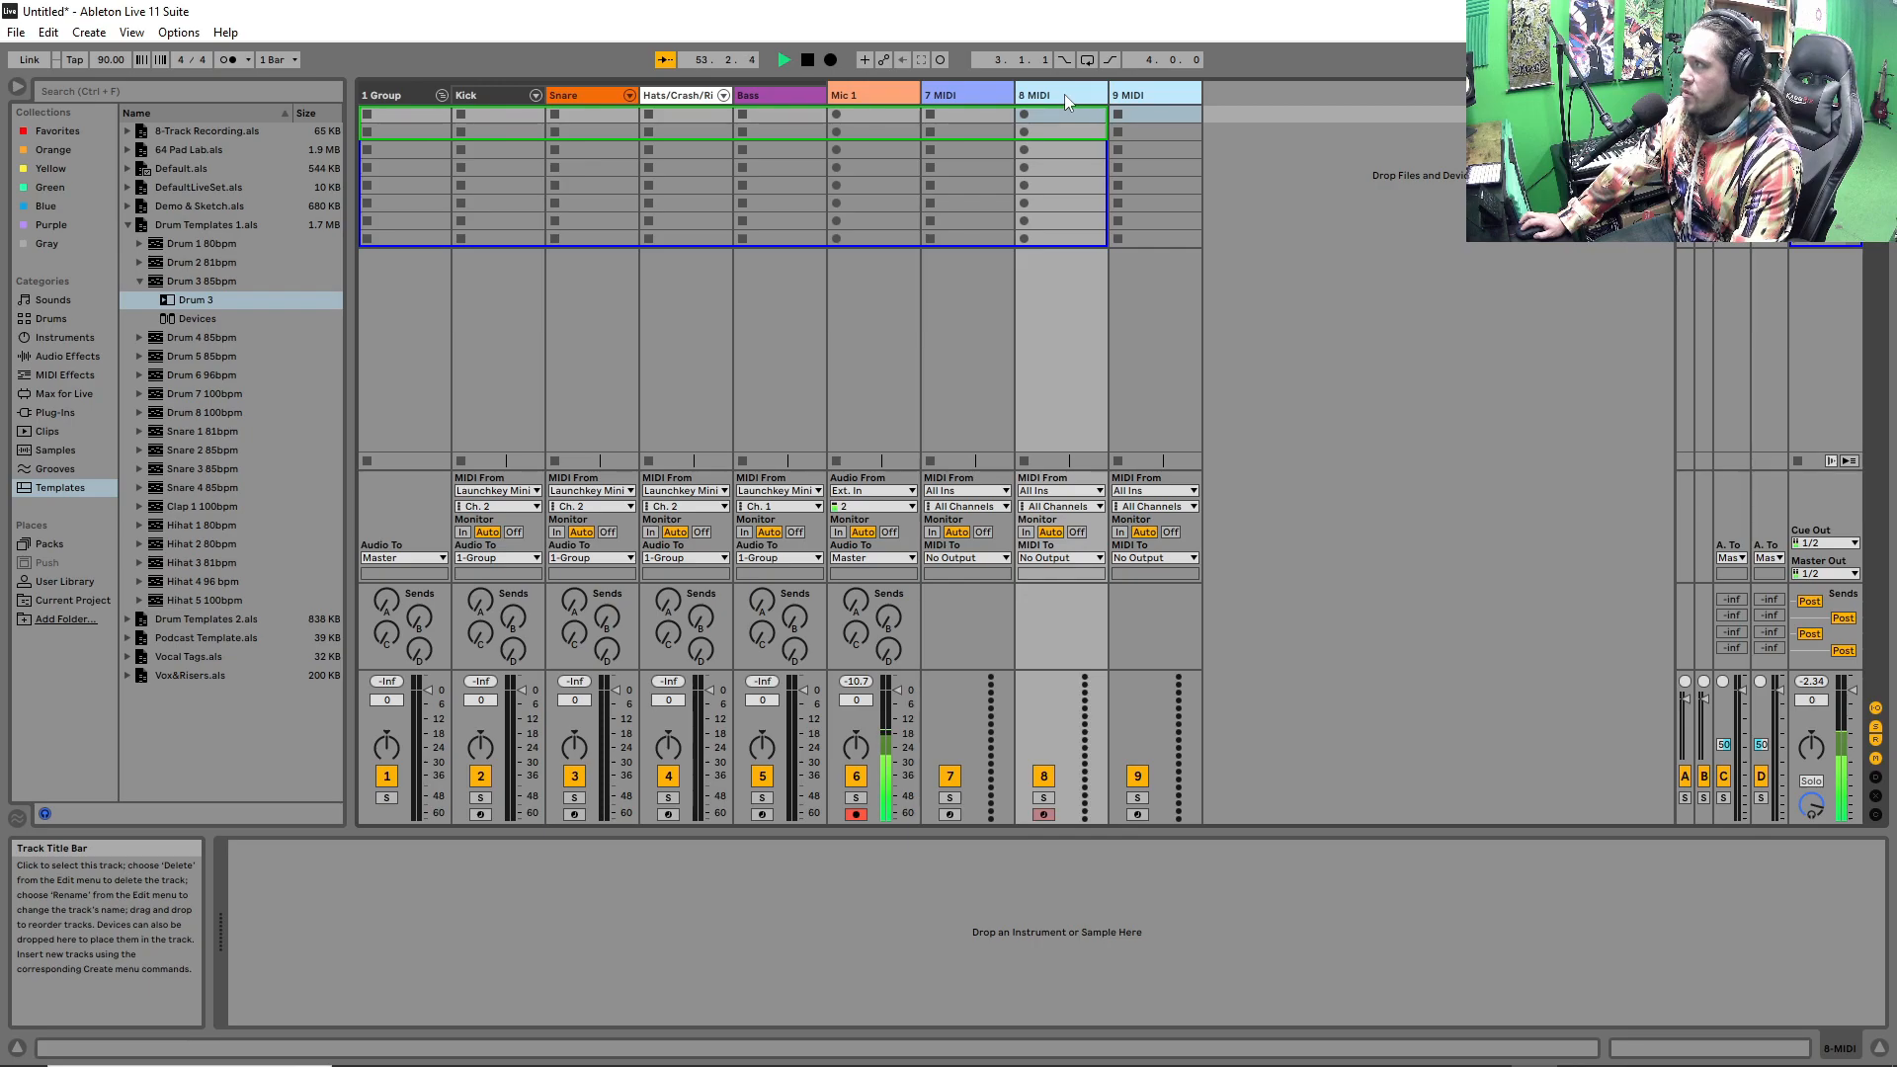
right_click(1075, 95)
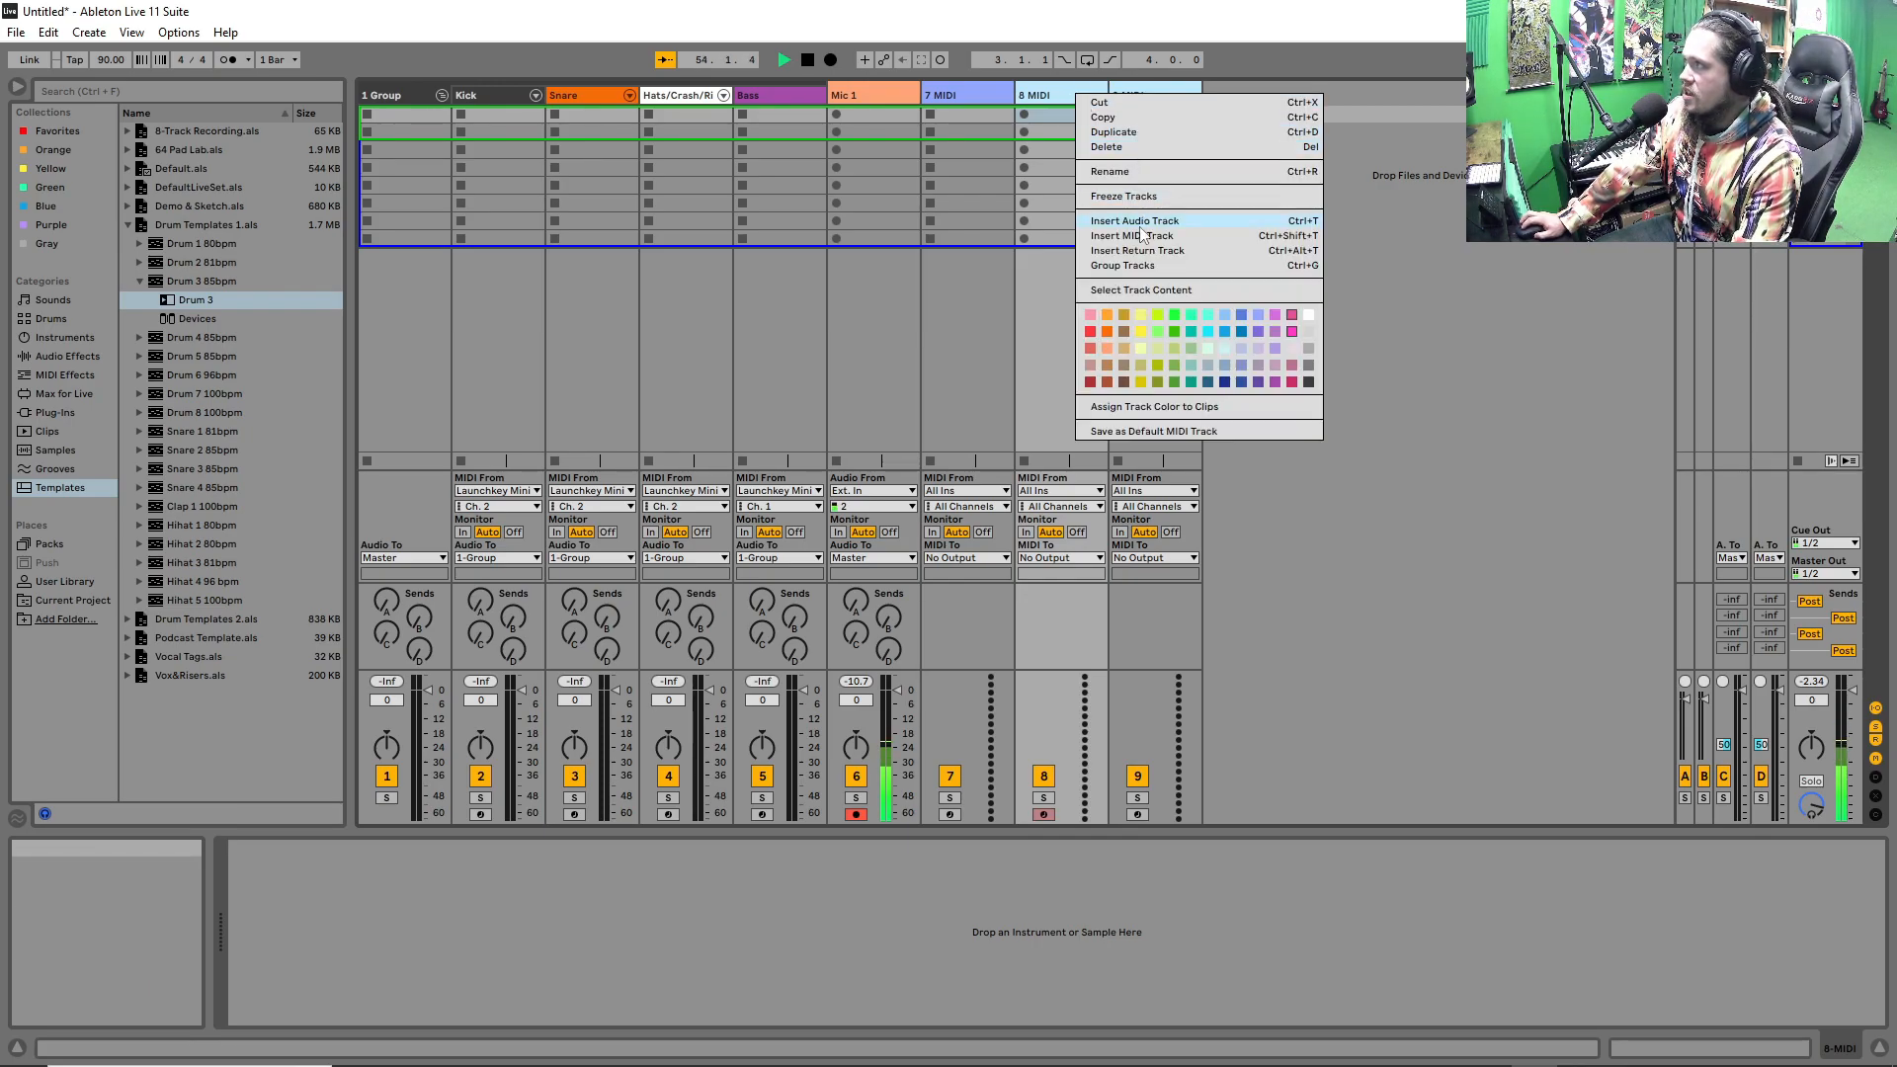
left_click(1124, 266)
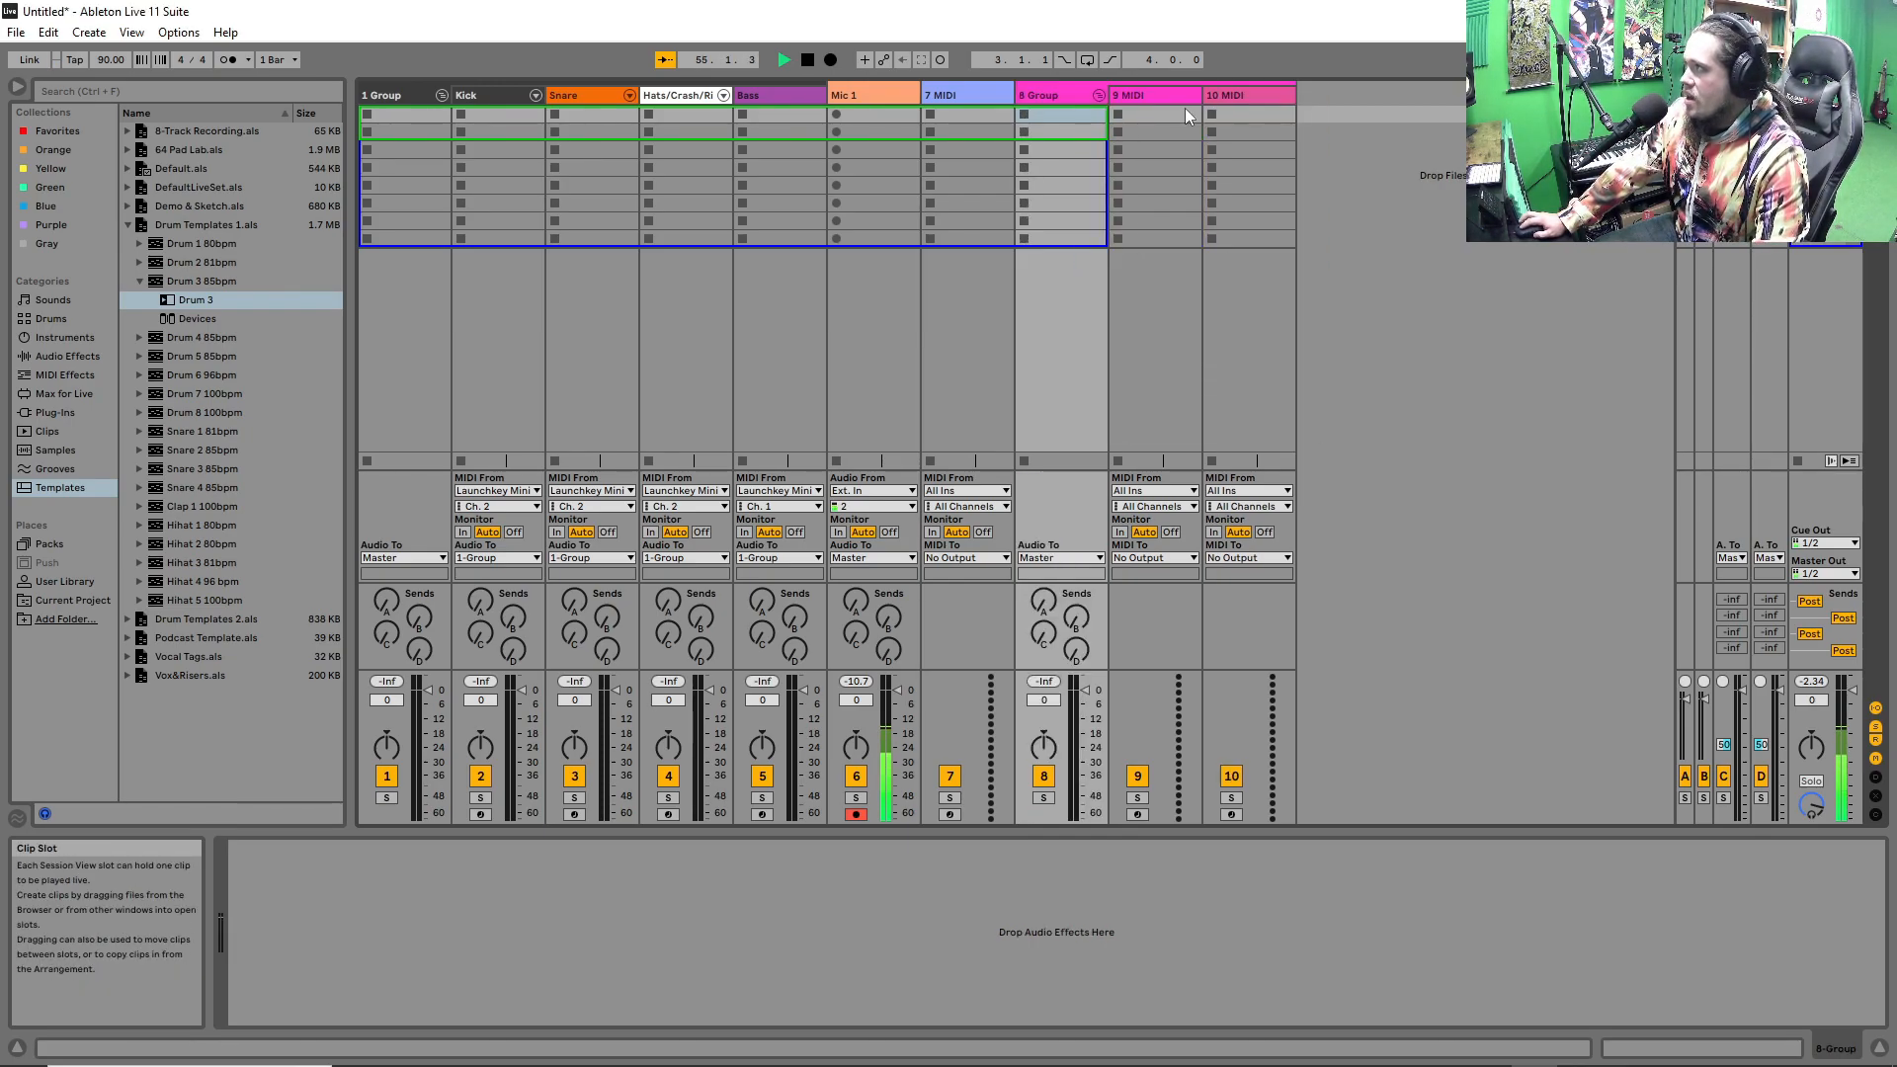
left_click(1064, 96)
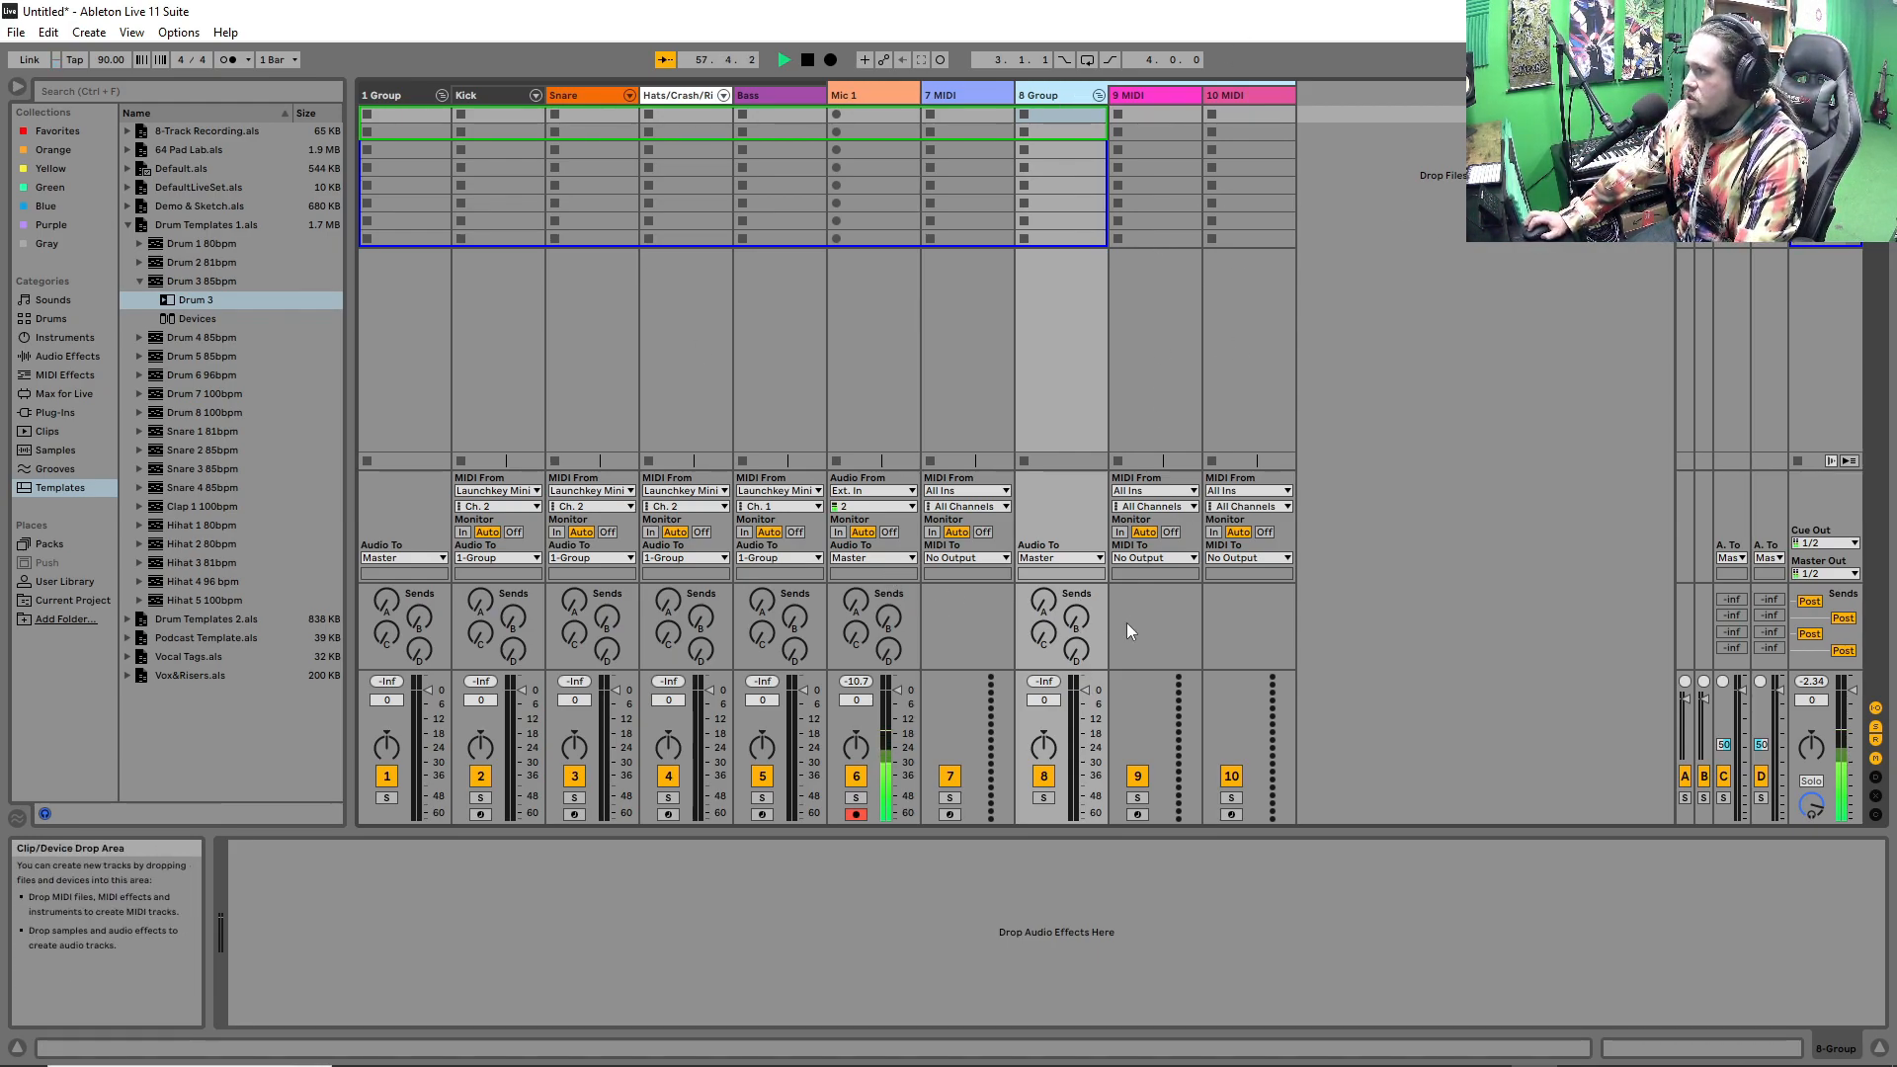
left_click_drag(1083, 690, 1083, 694)
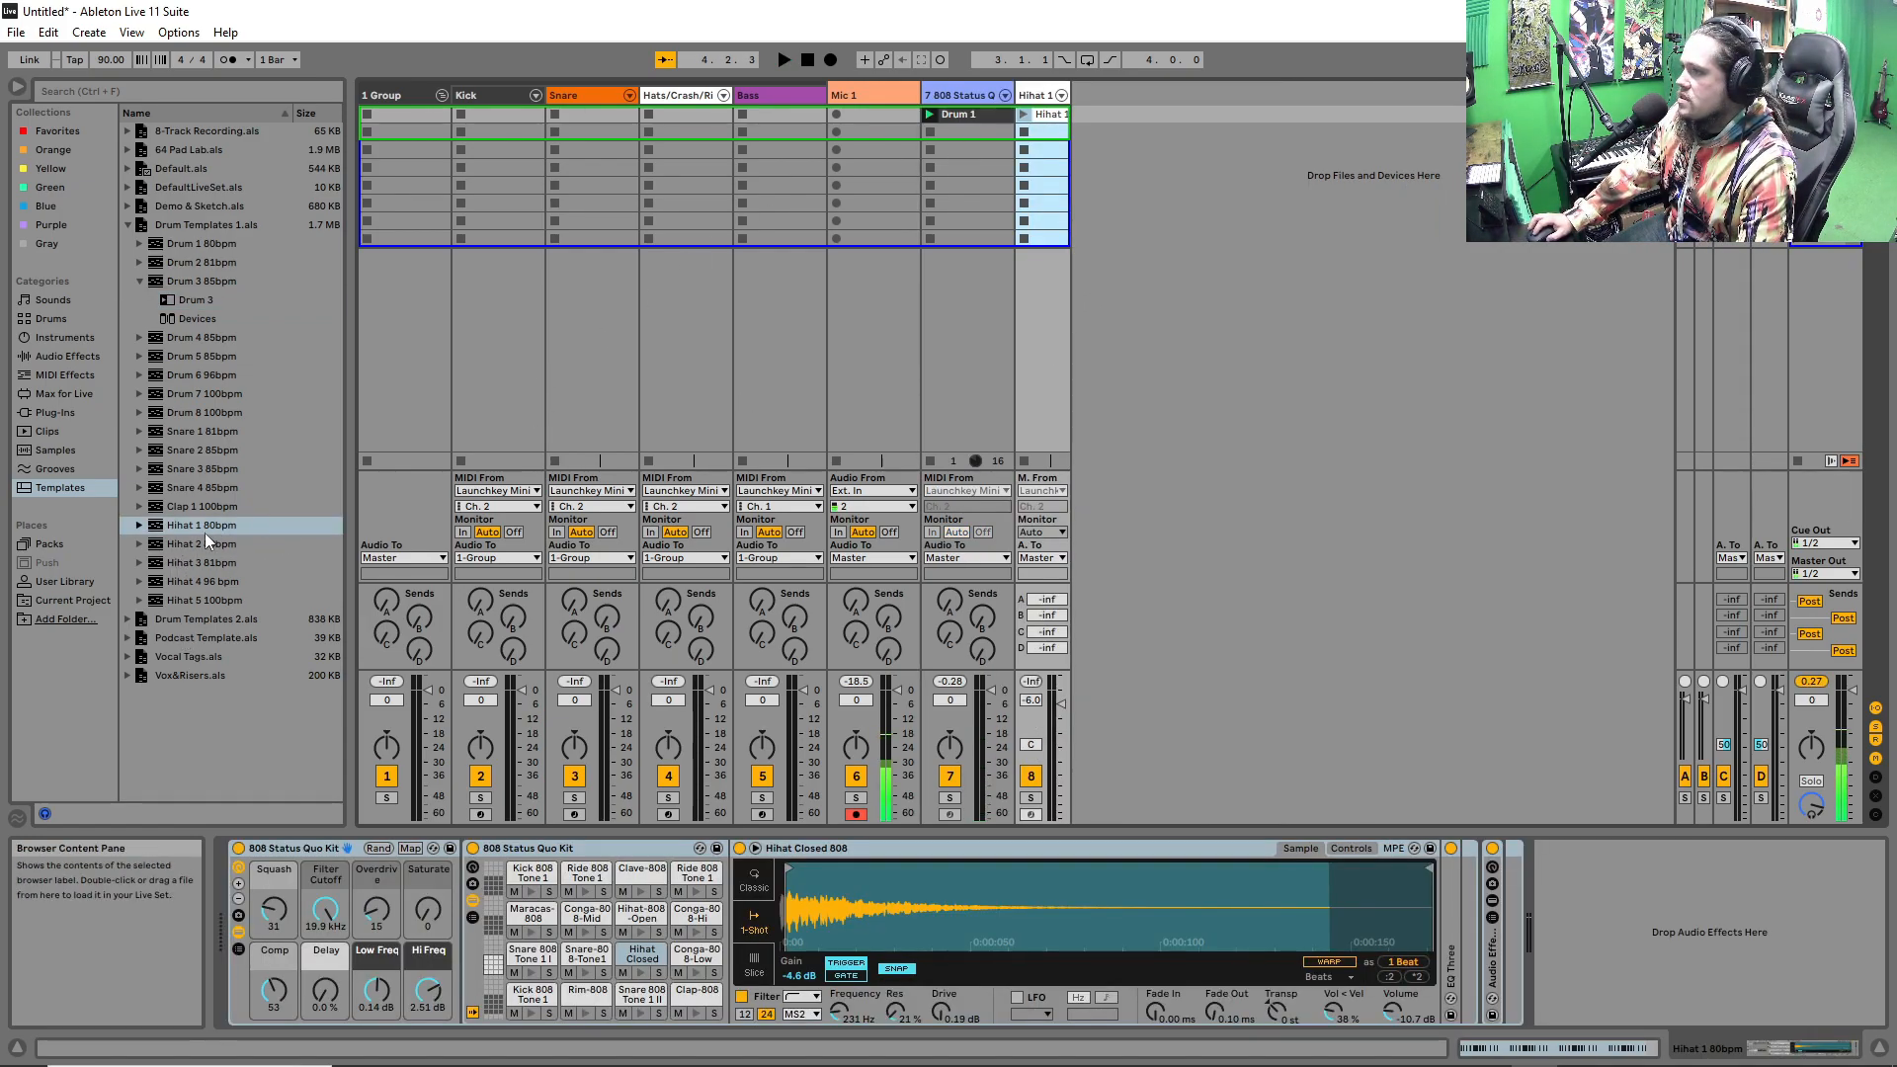
Widen the Hihat 1 80bpm track, and examine the Drum 1 clip's notes and its track's devices.
left_click_drag(1070, 94, 1144, 94)
double_click(955, 115)
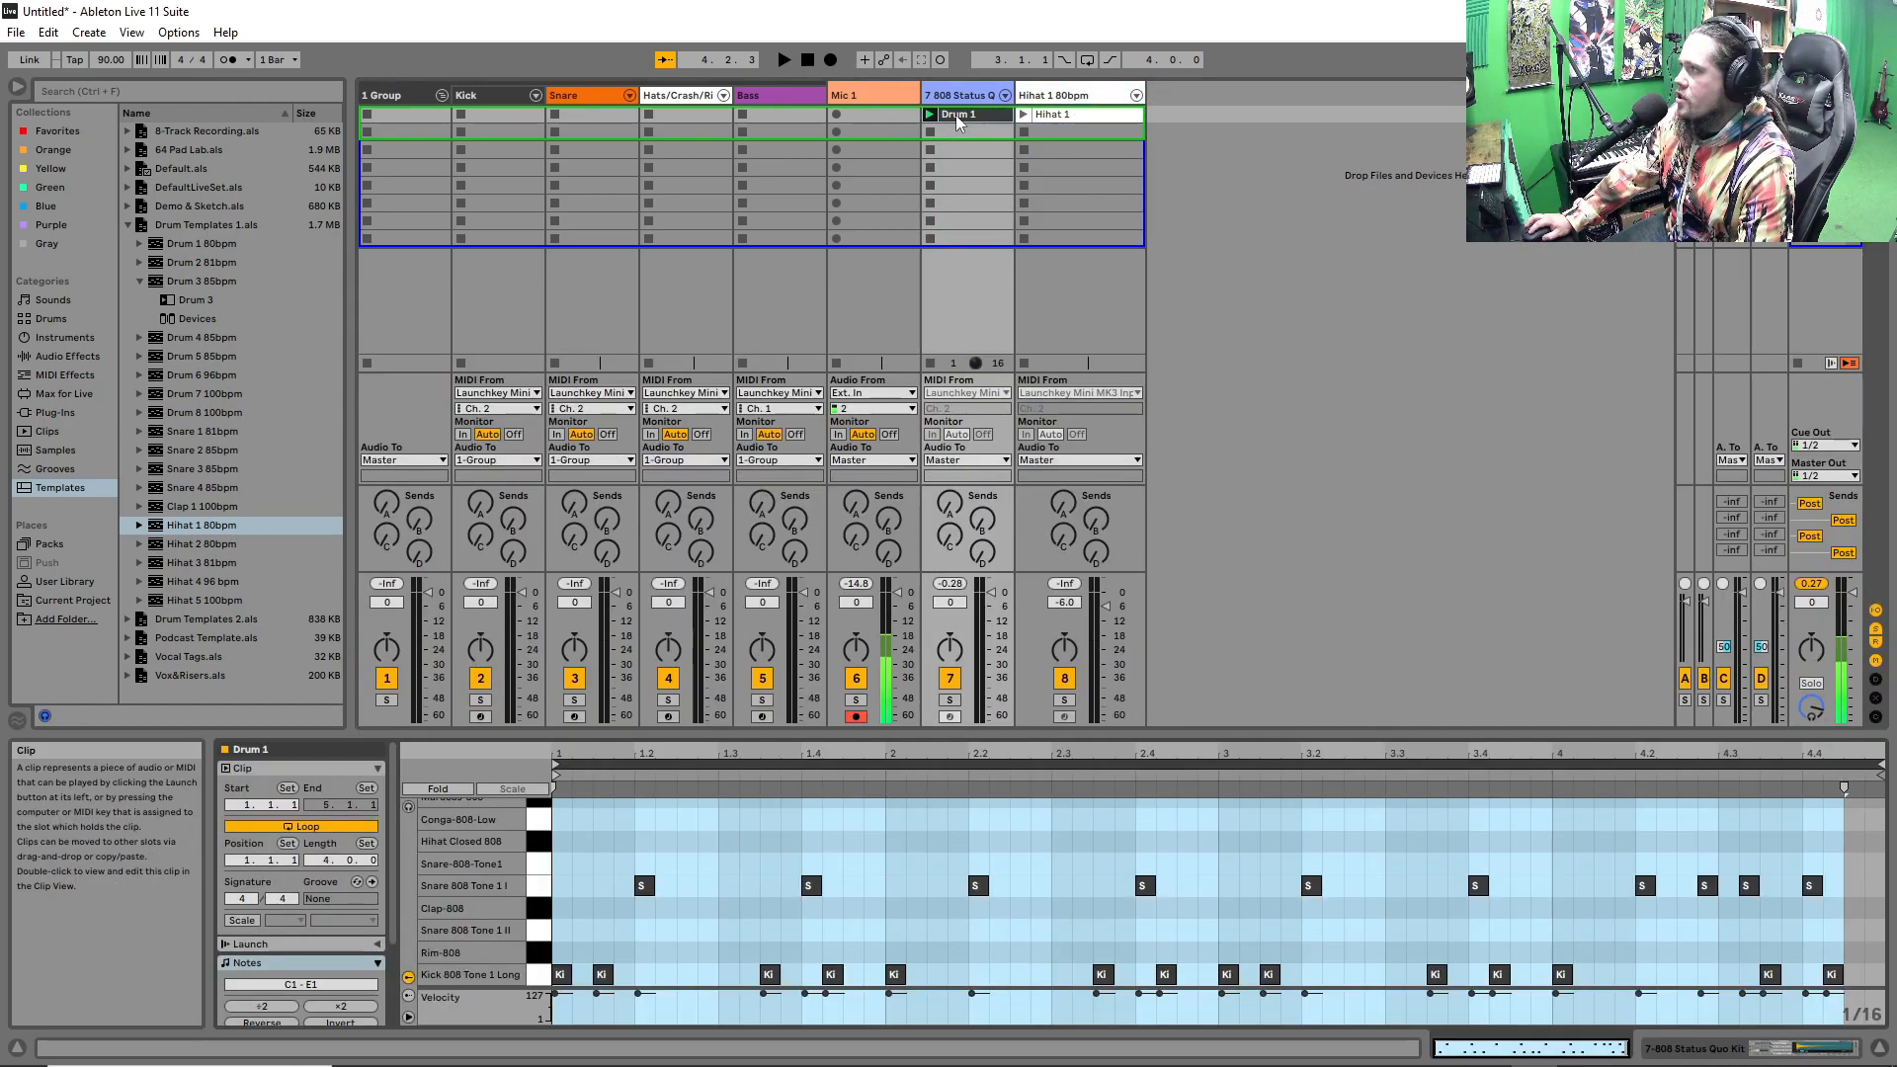
left_click(966, 94)
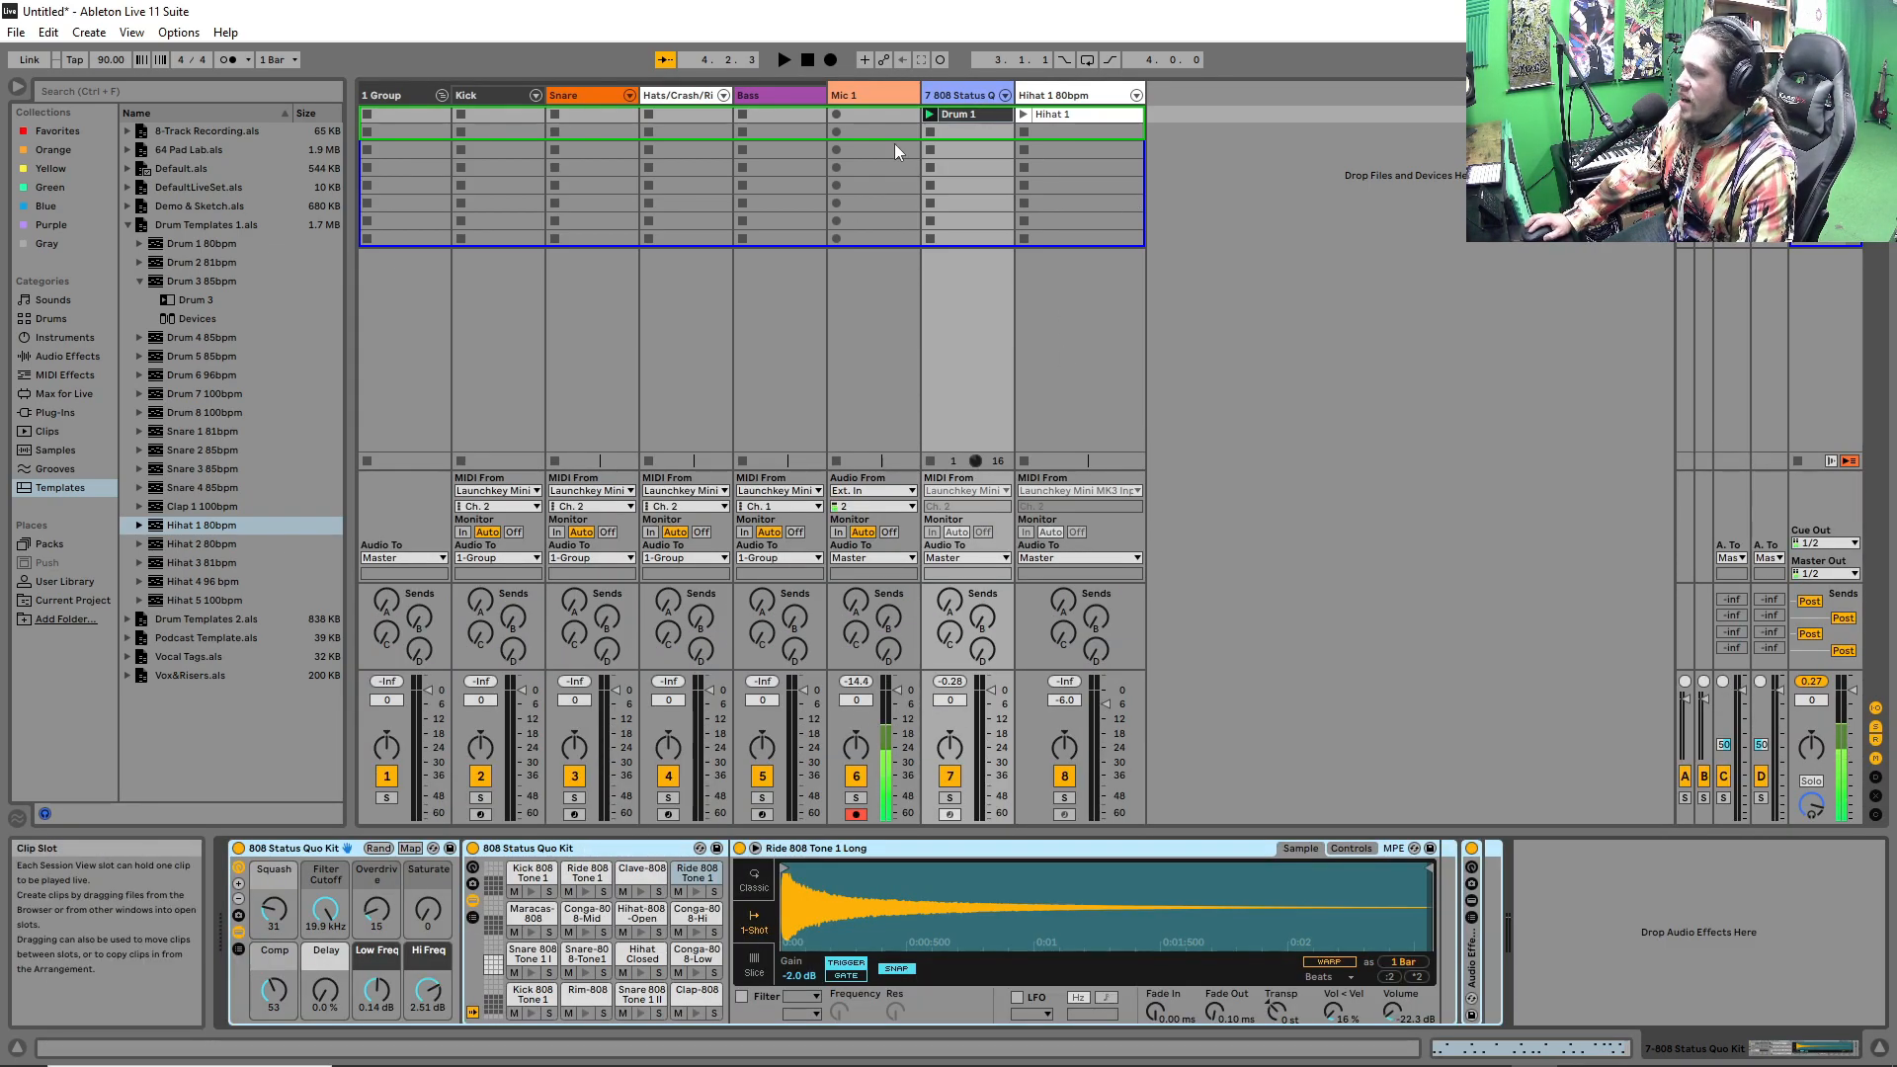
With the Drum 1 clip playing, swap its kit for 707 Core Kit from the Drums library, and pick 808 Status Quo Kit.adg.
left_click(53, 320)
left_click(134, 134)
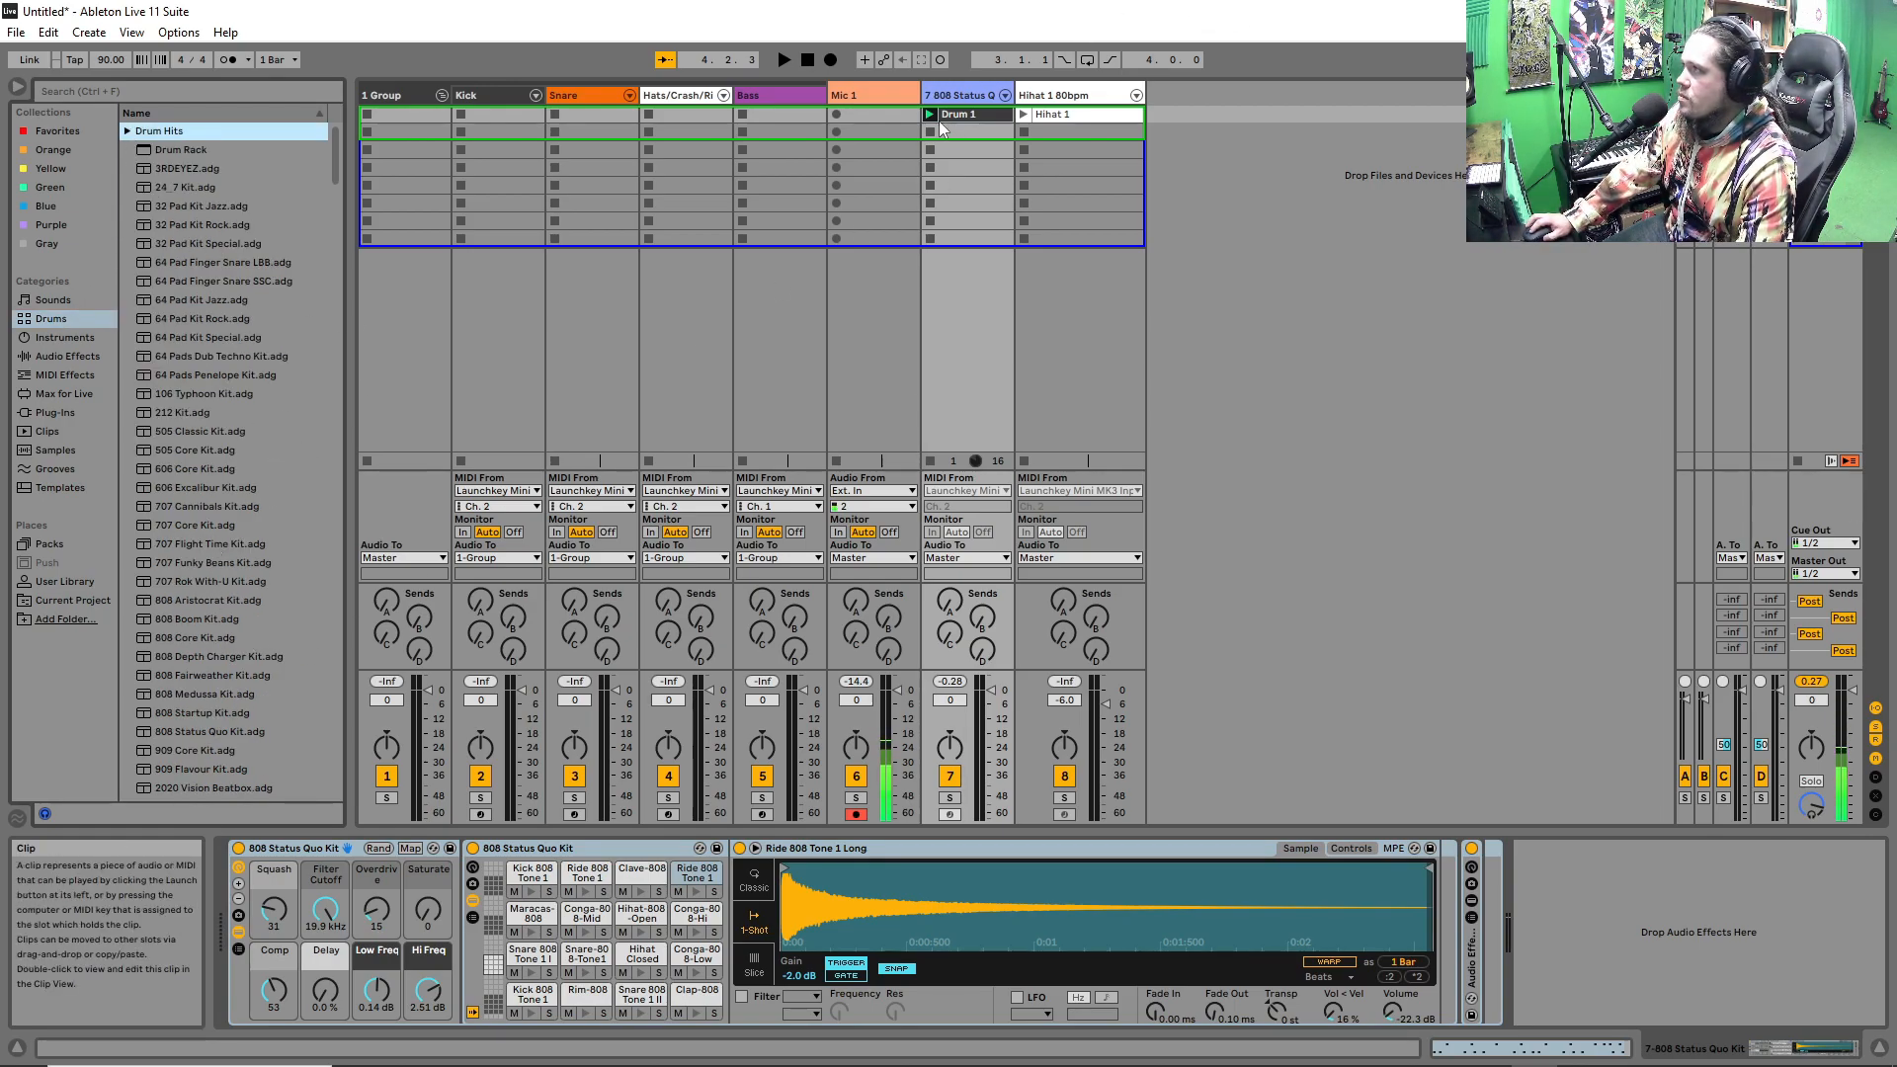
key("space")
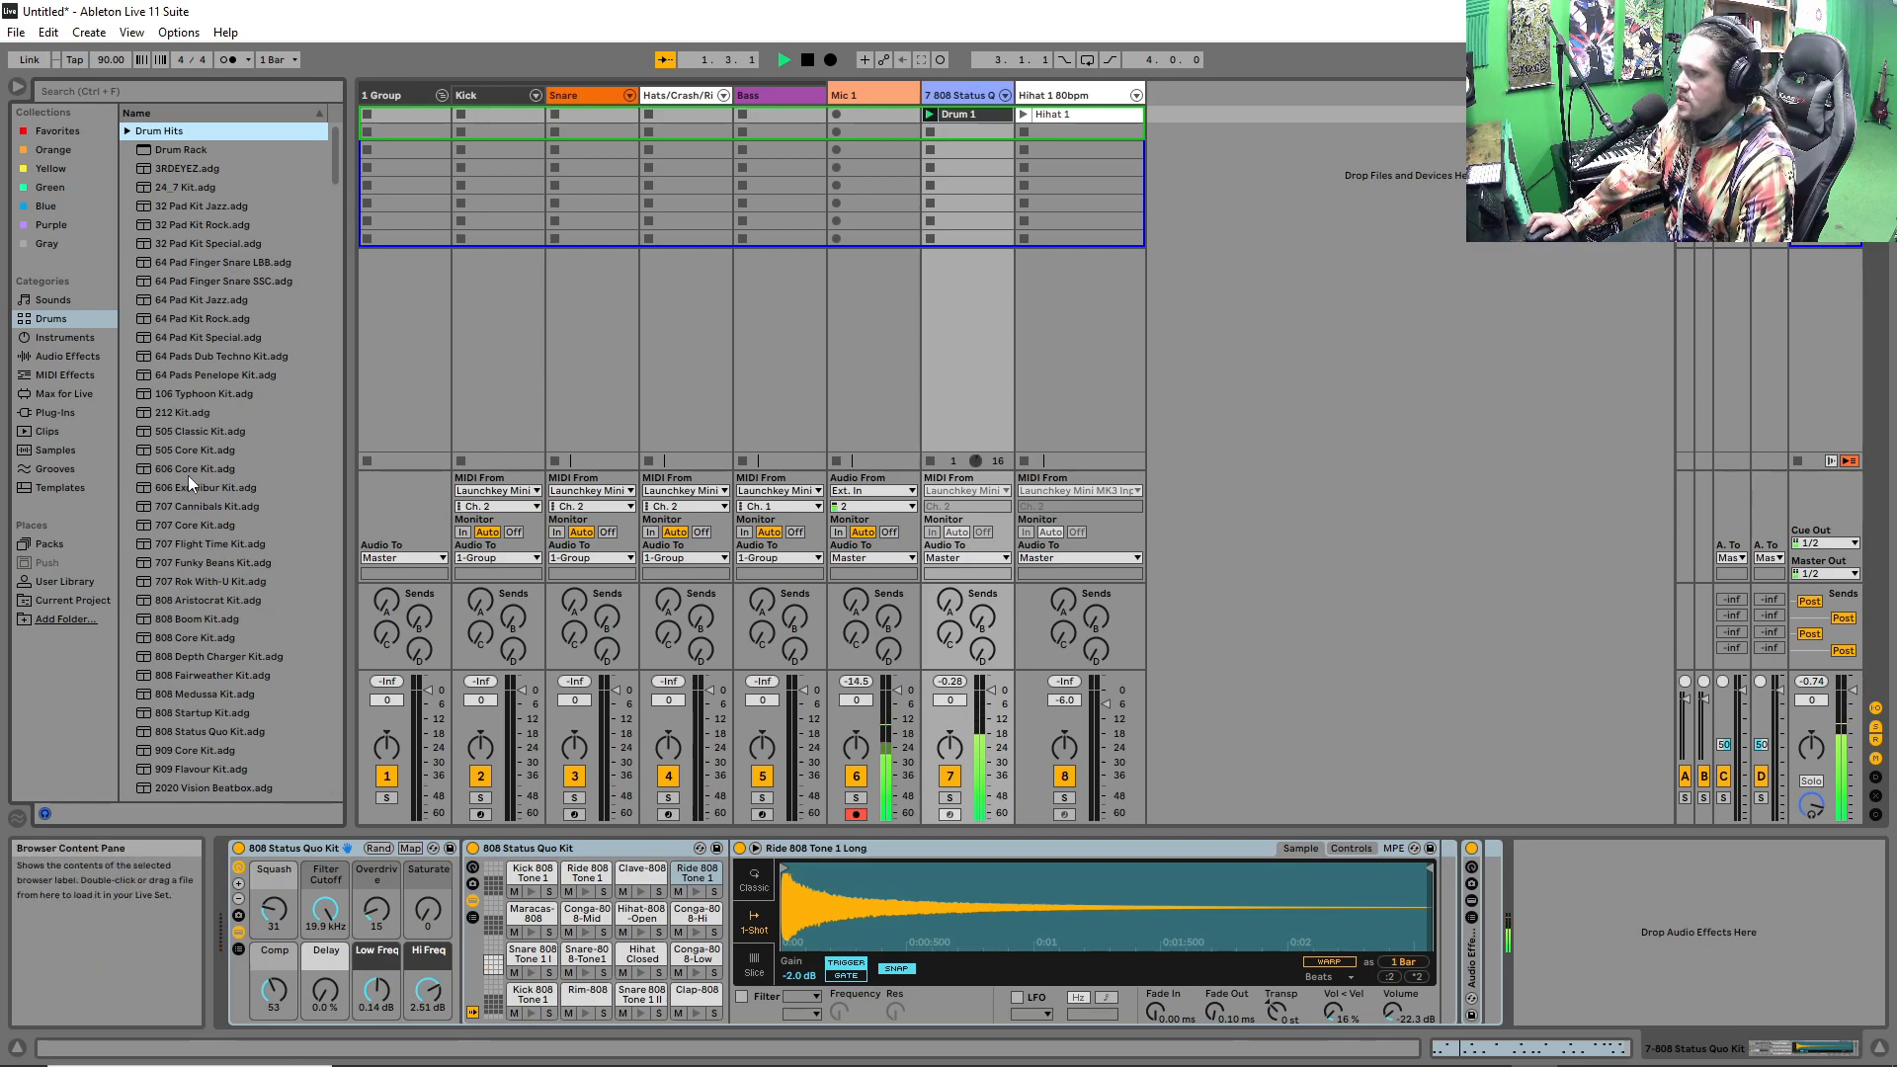
left_click_drag(179, 530, 956, 367)
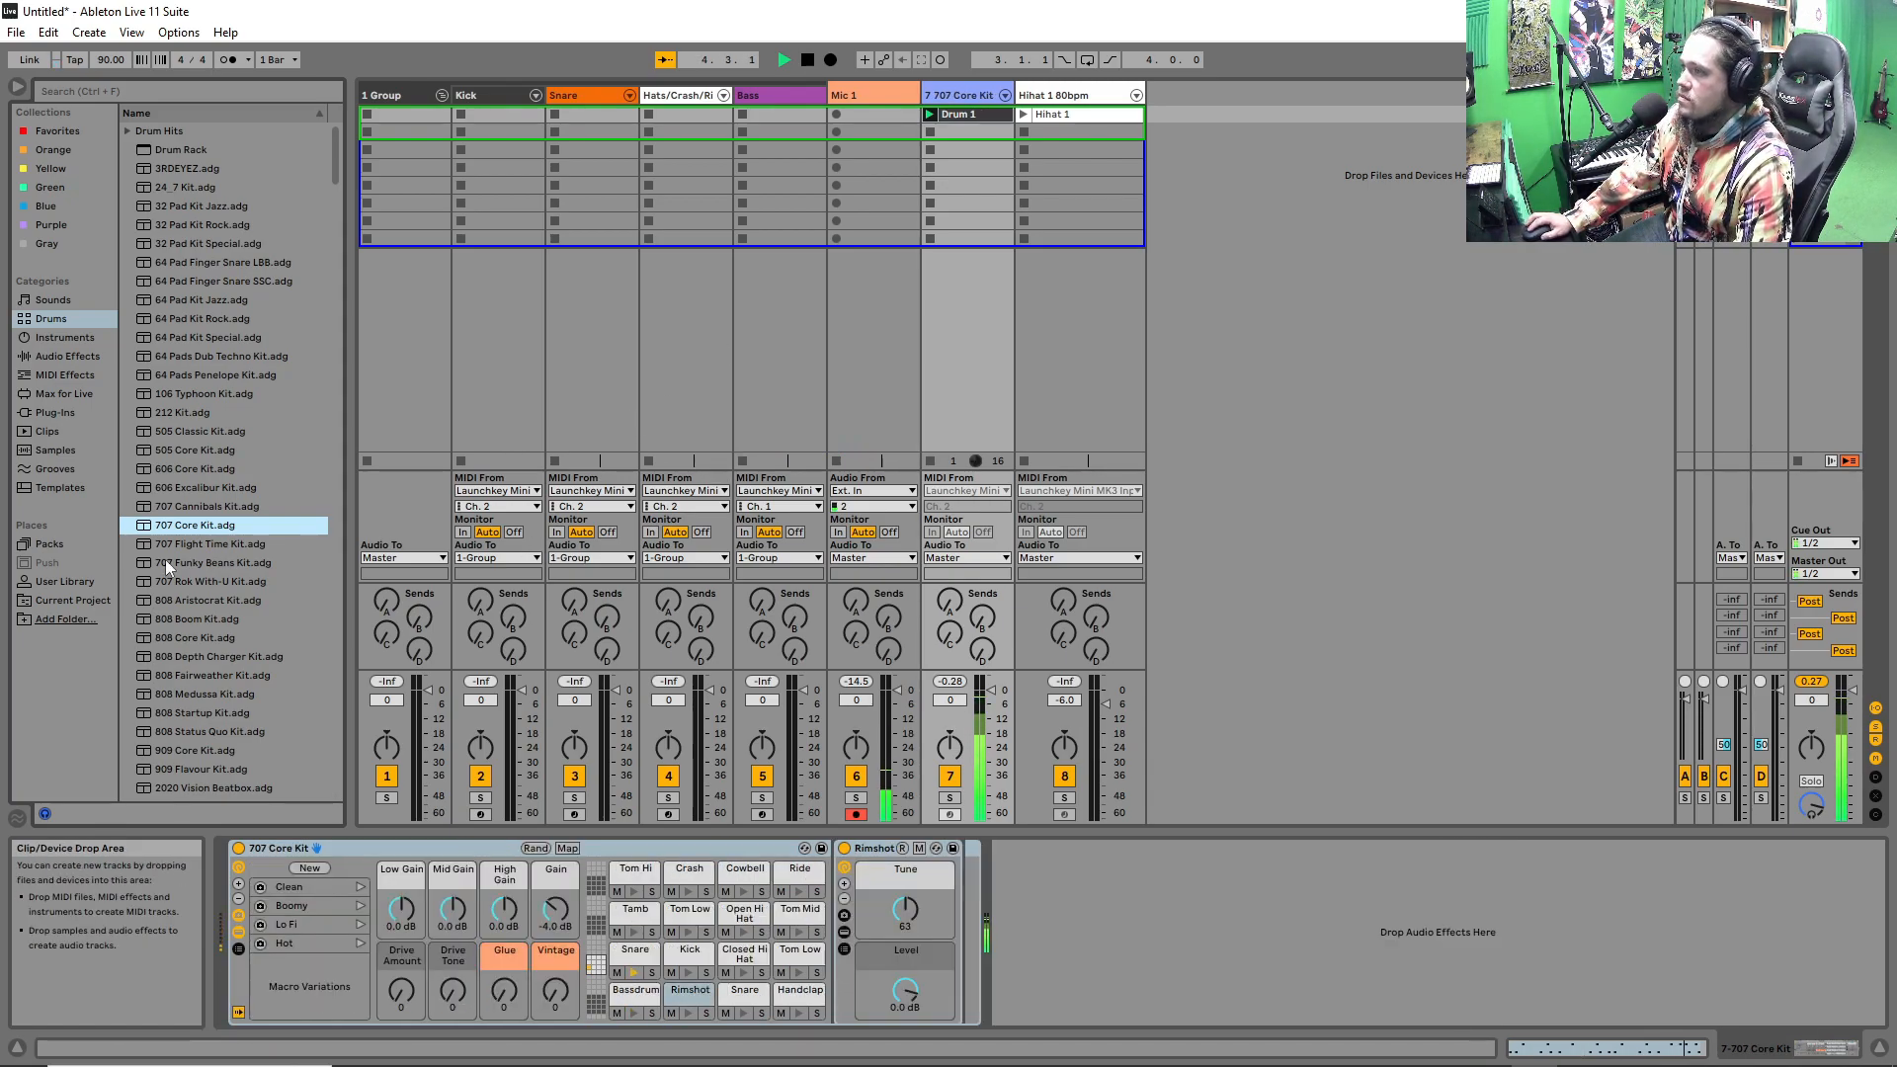
left_click(191, 731)
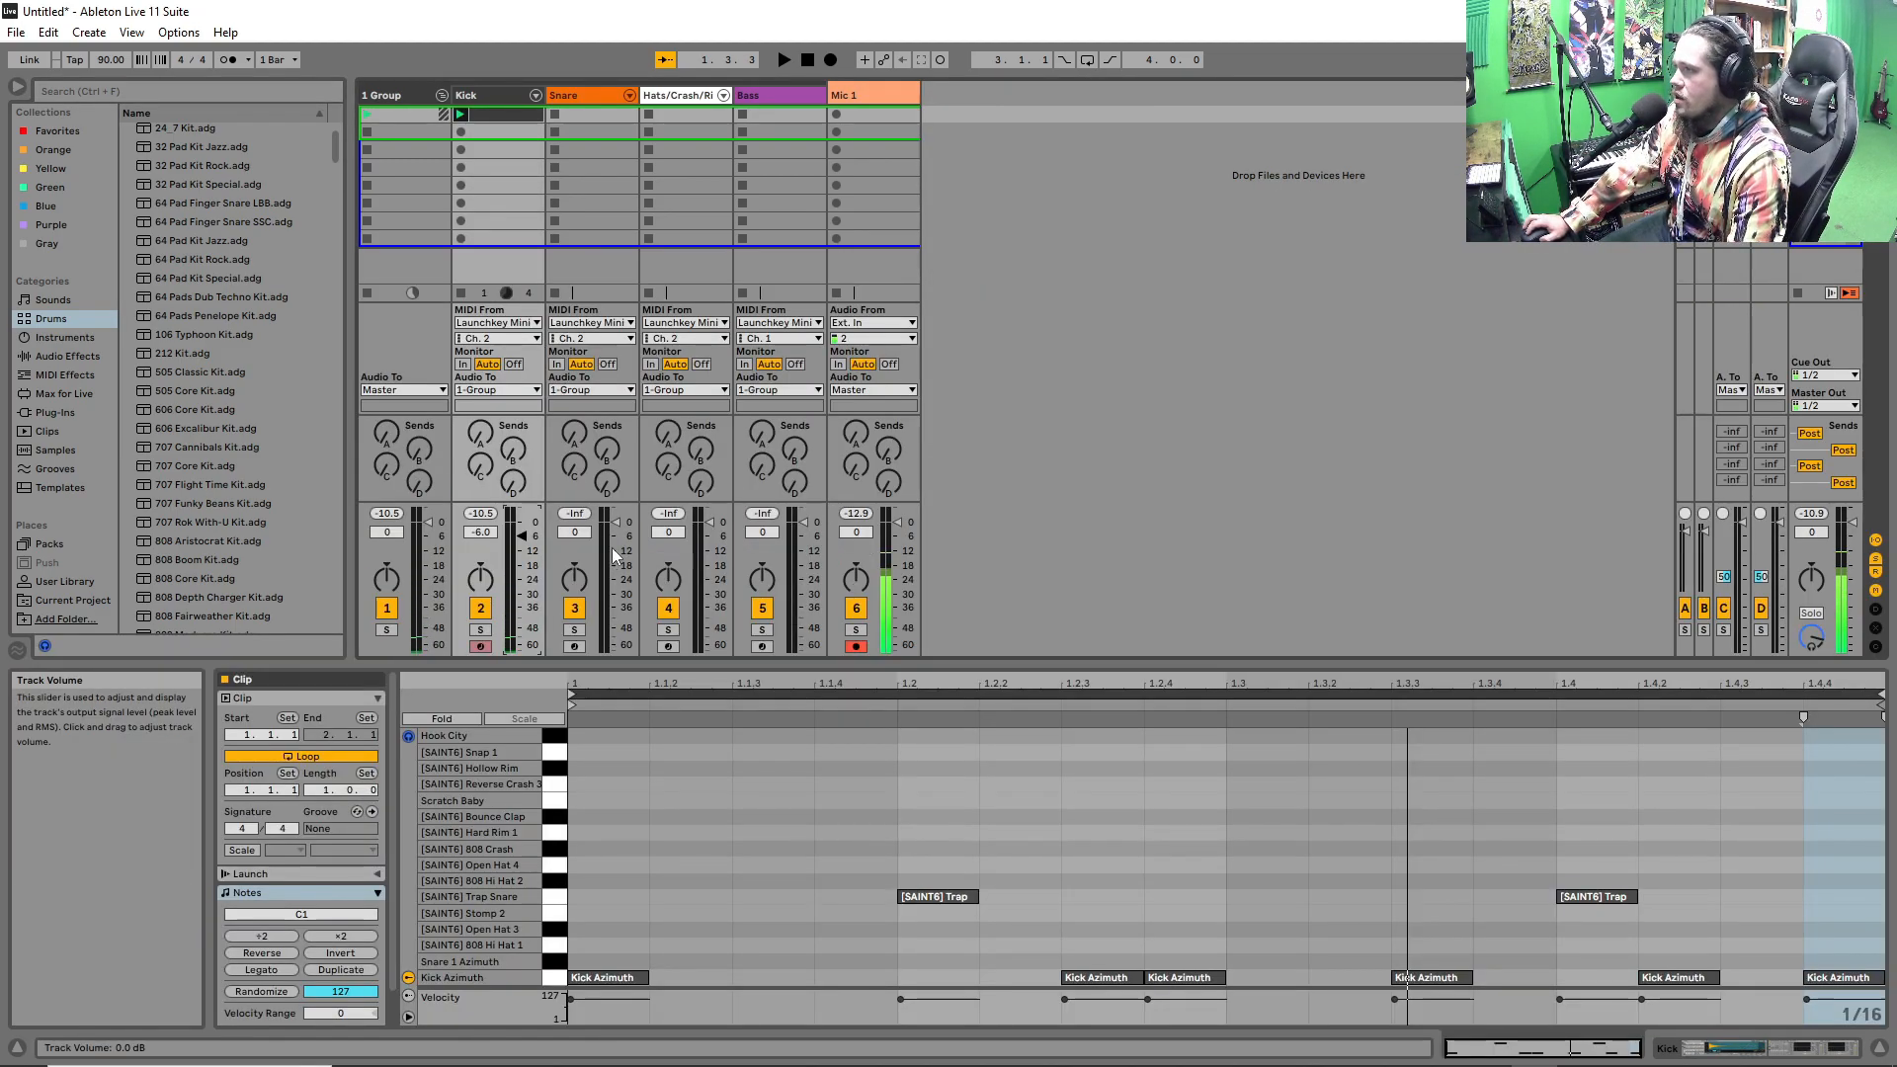
Preview the Kick track's clip, and replace the Snare track with a duplicate of the Kick track.
key("space")
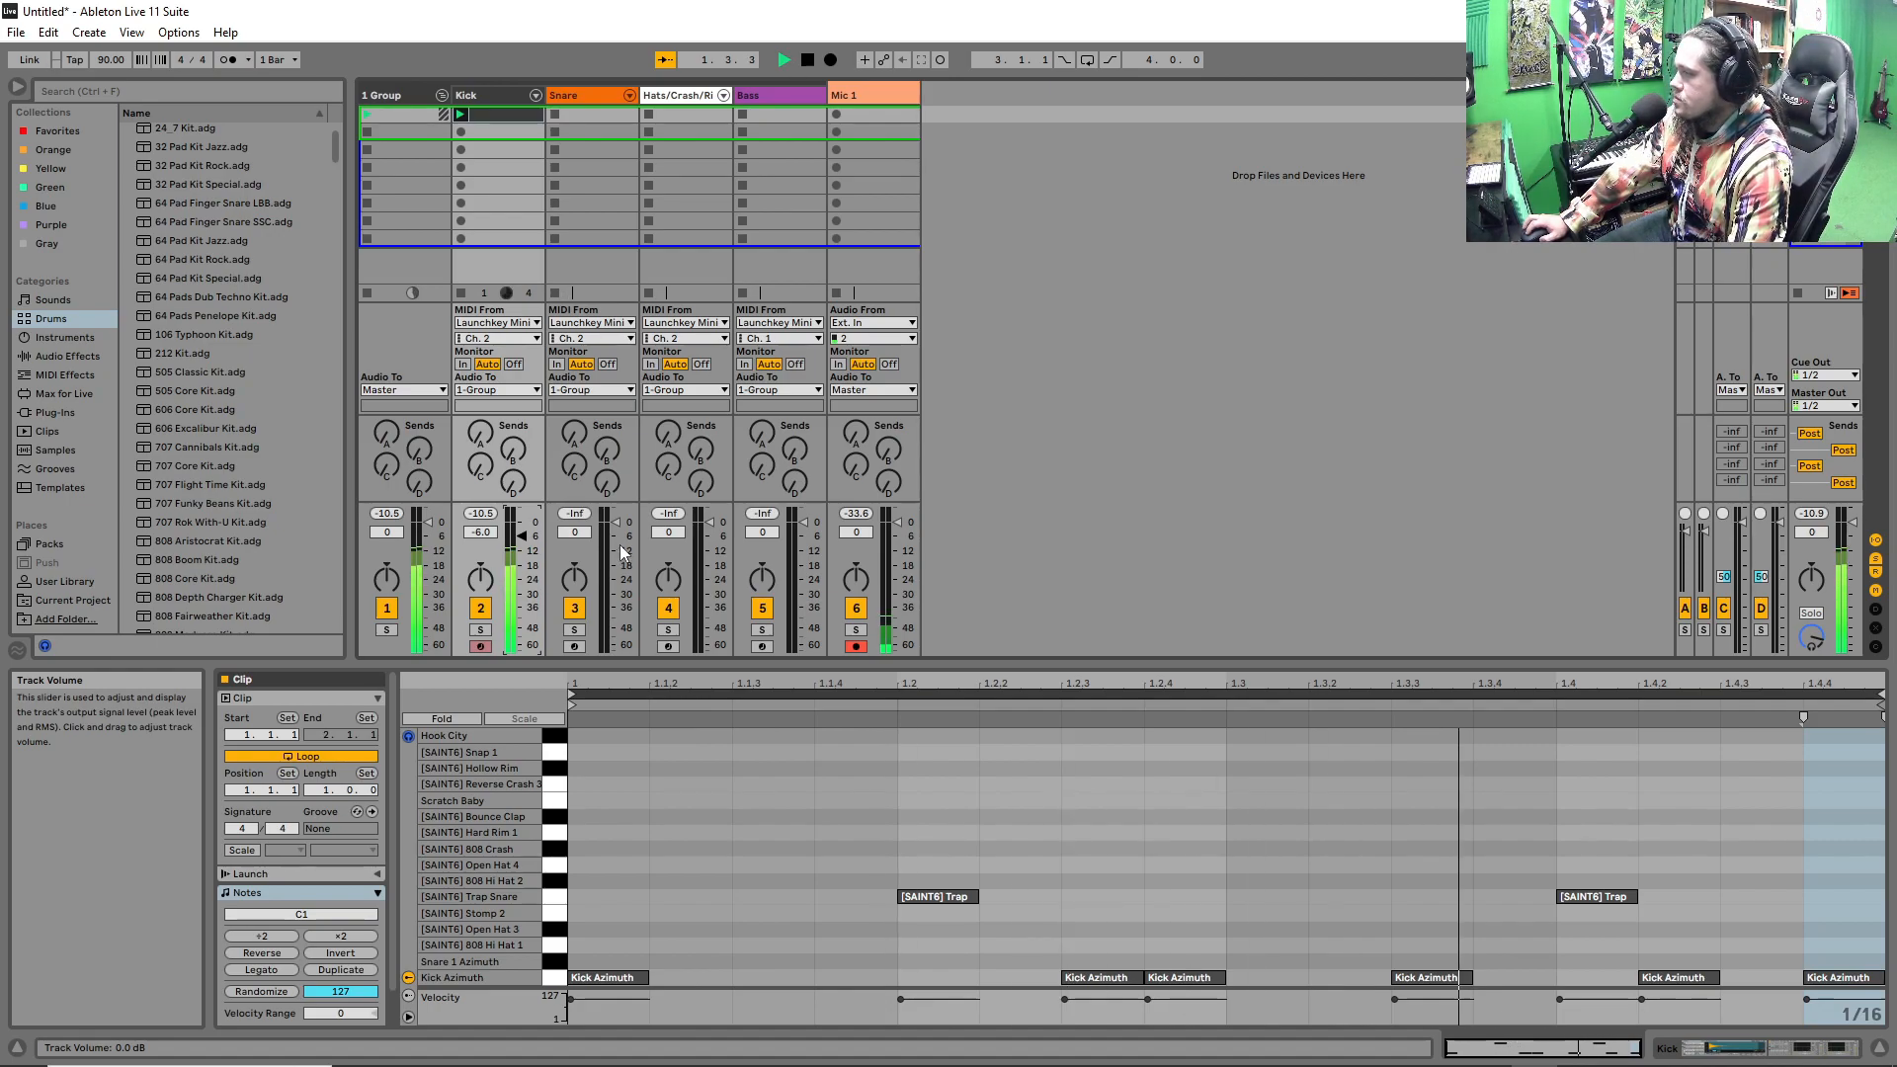
key("space")
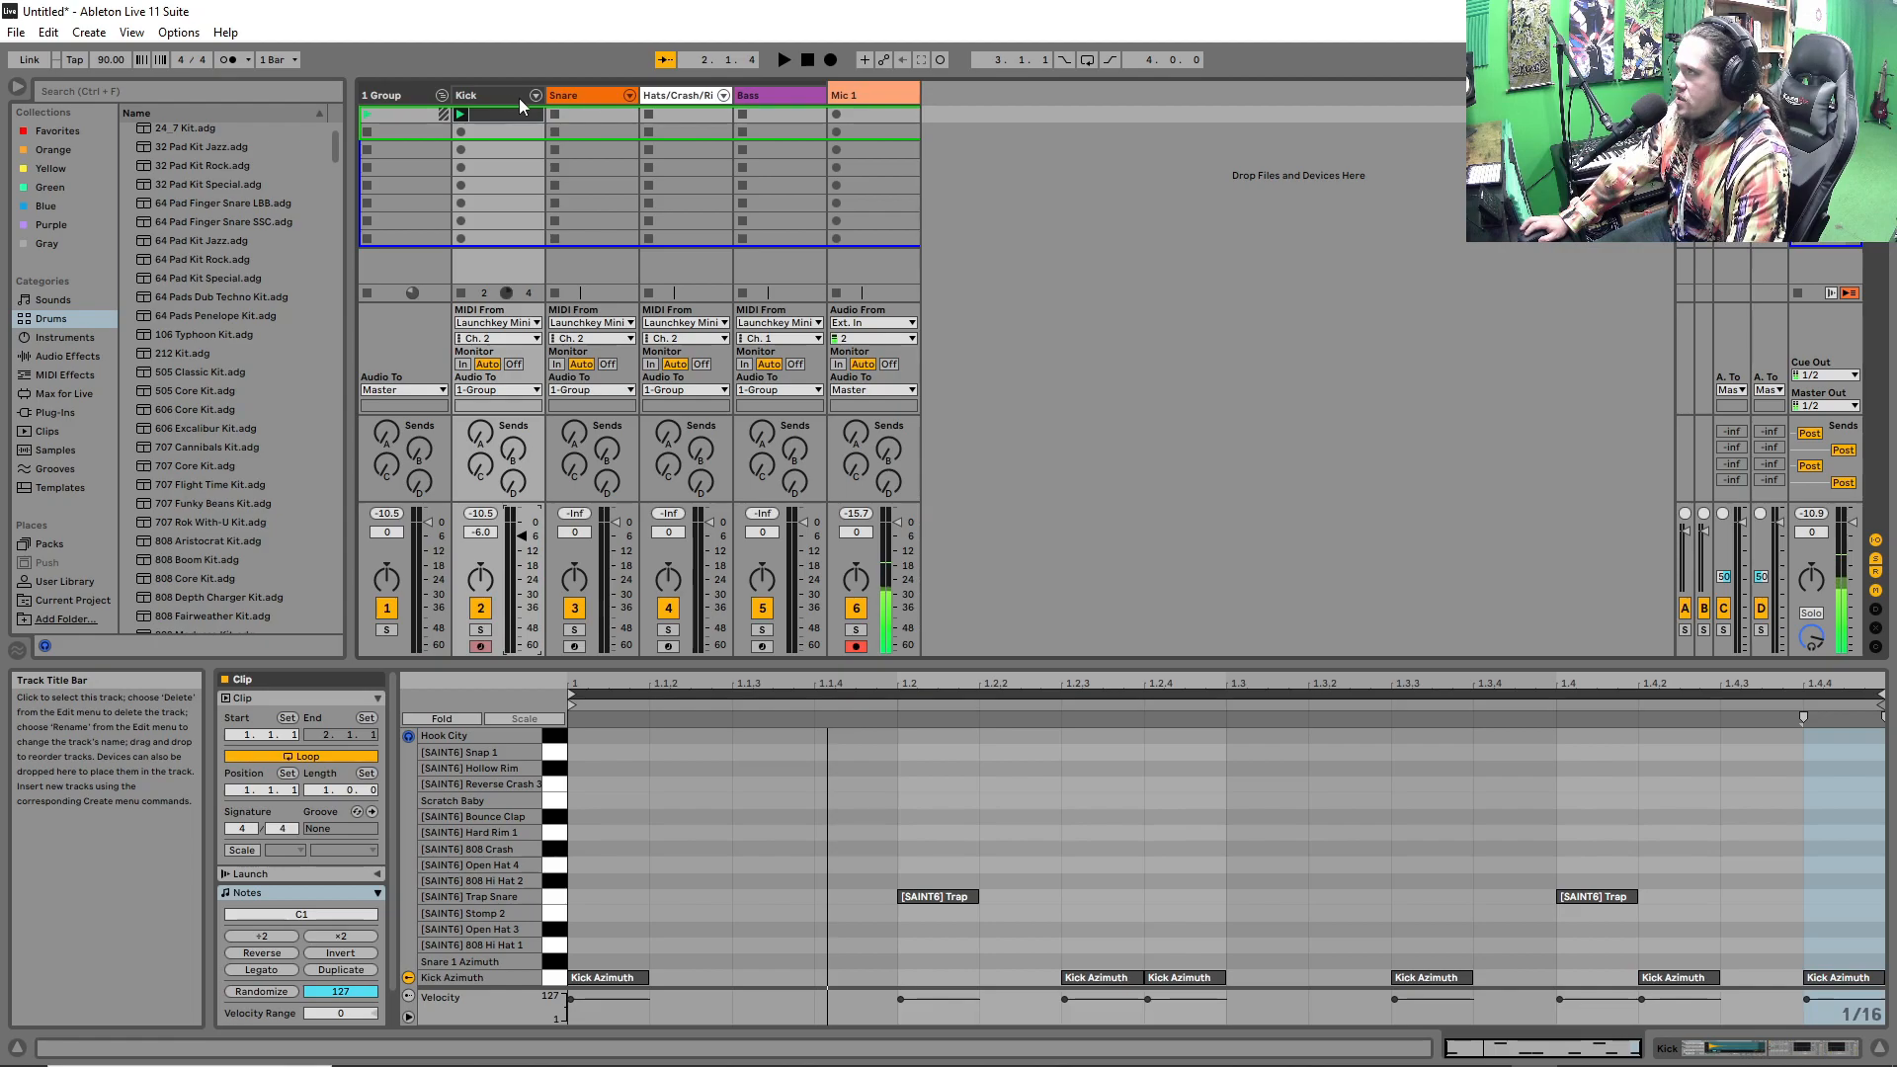
left_click(583, 95)
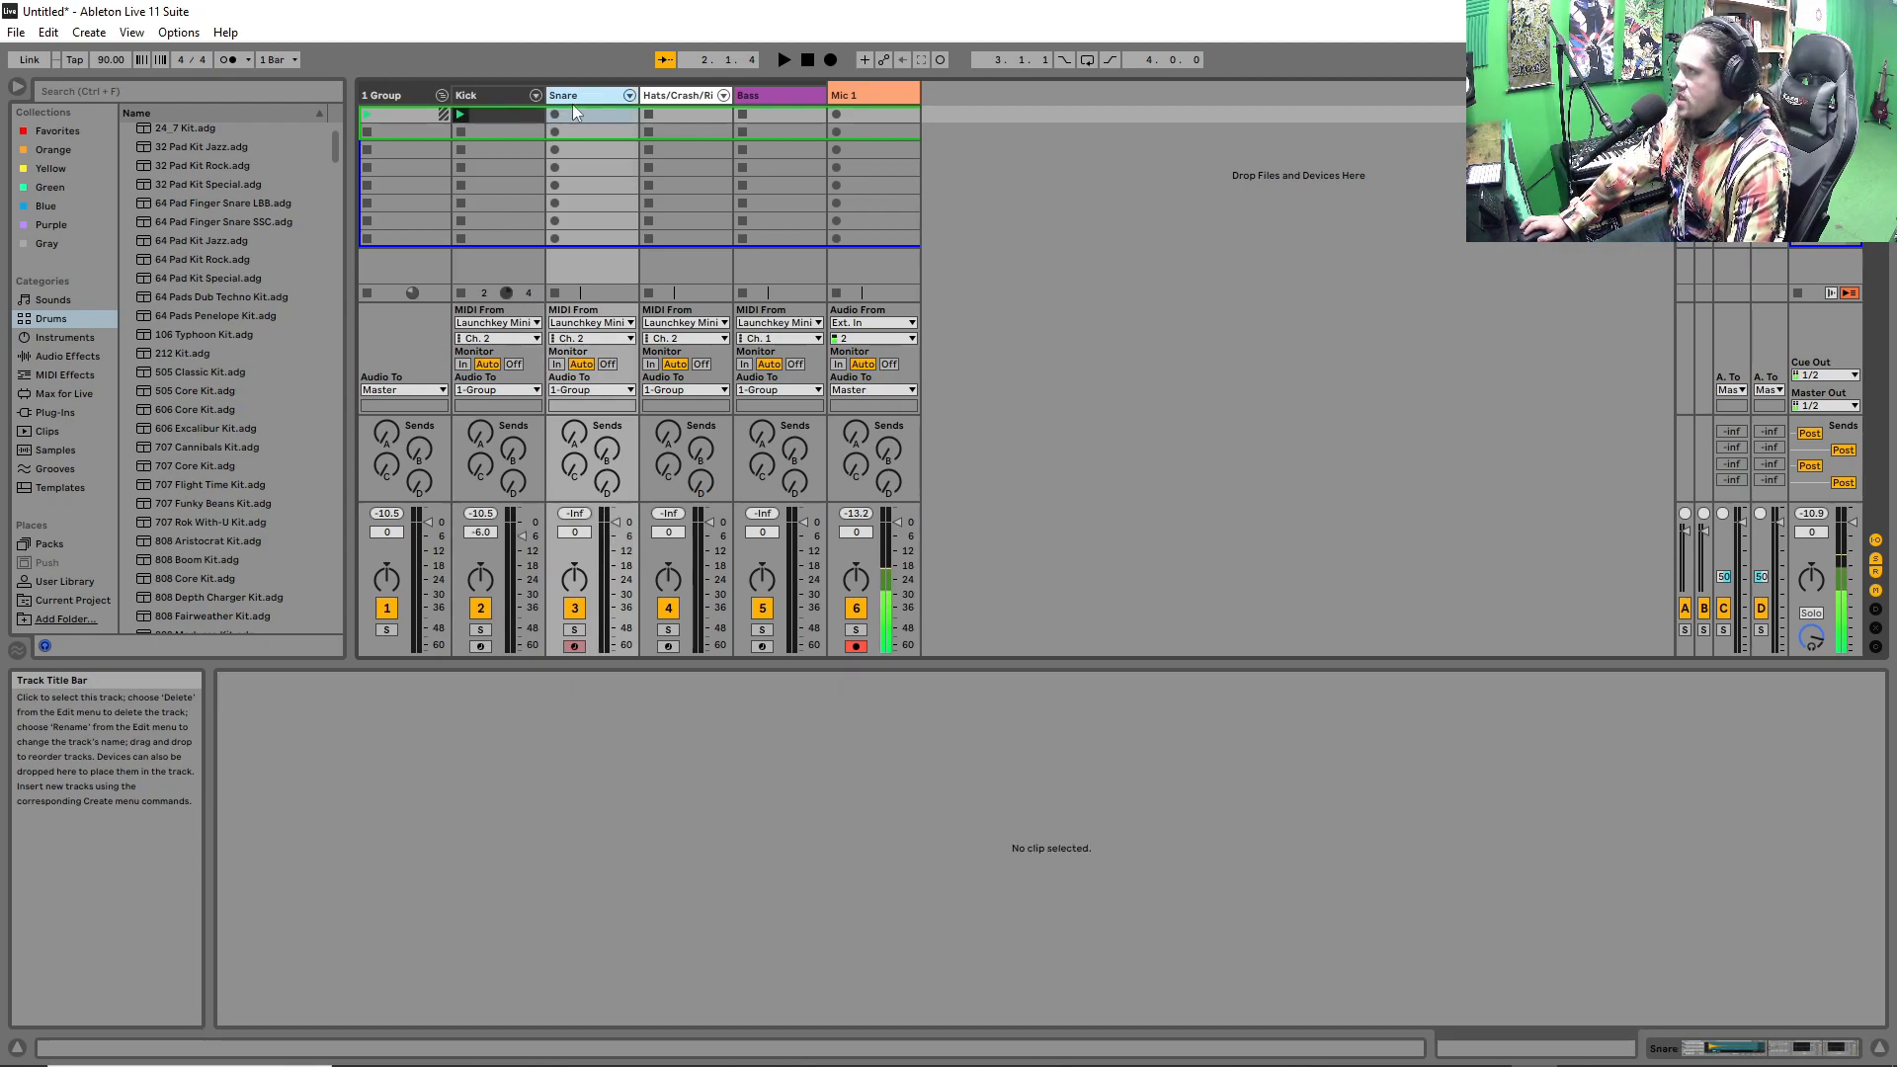
right_click(587, 100)
left_click(605, 146)
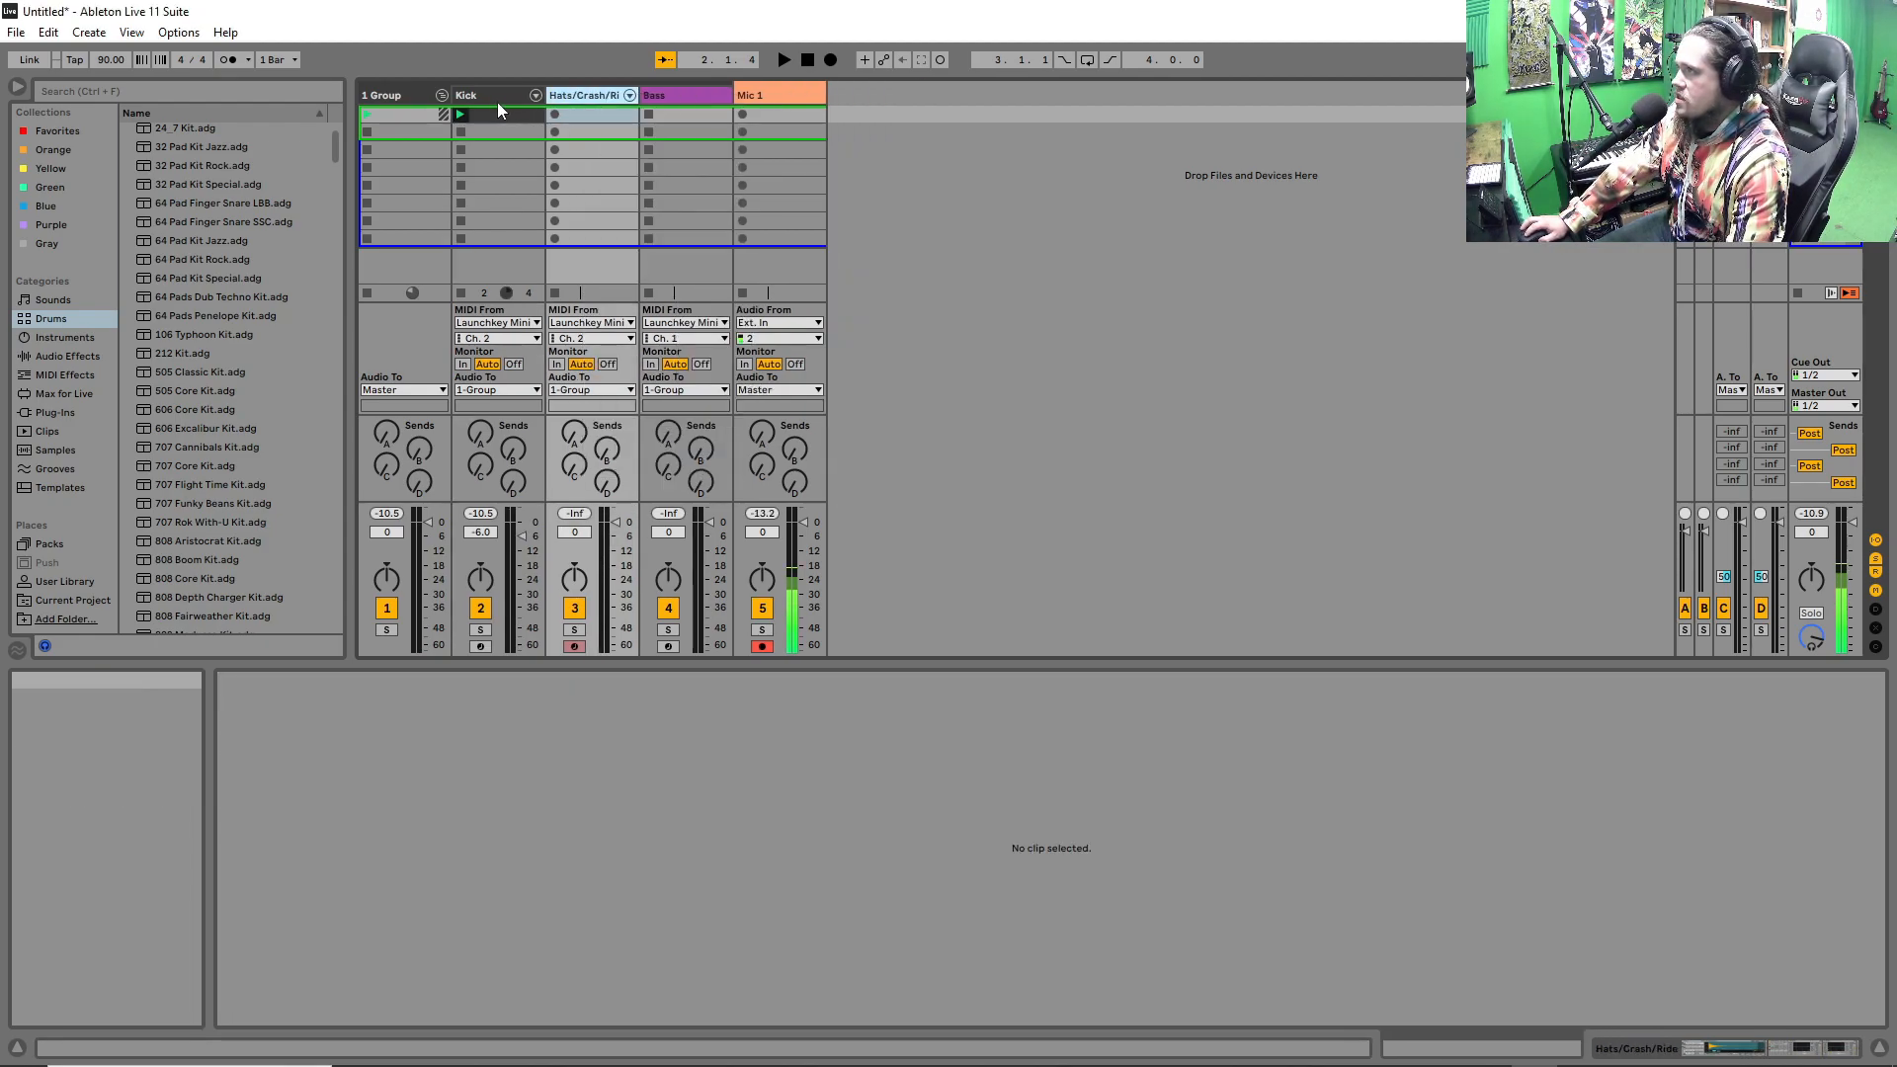
right_click(498, 104)
left_click(521, 141)
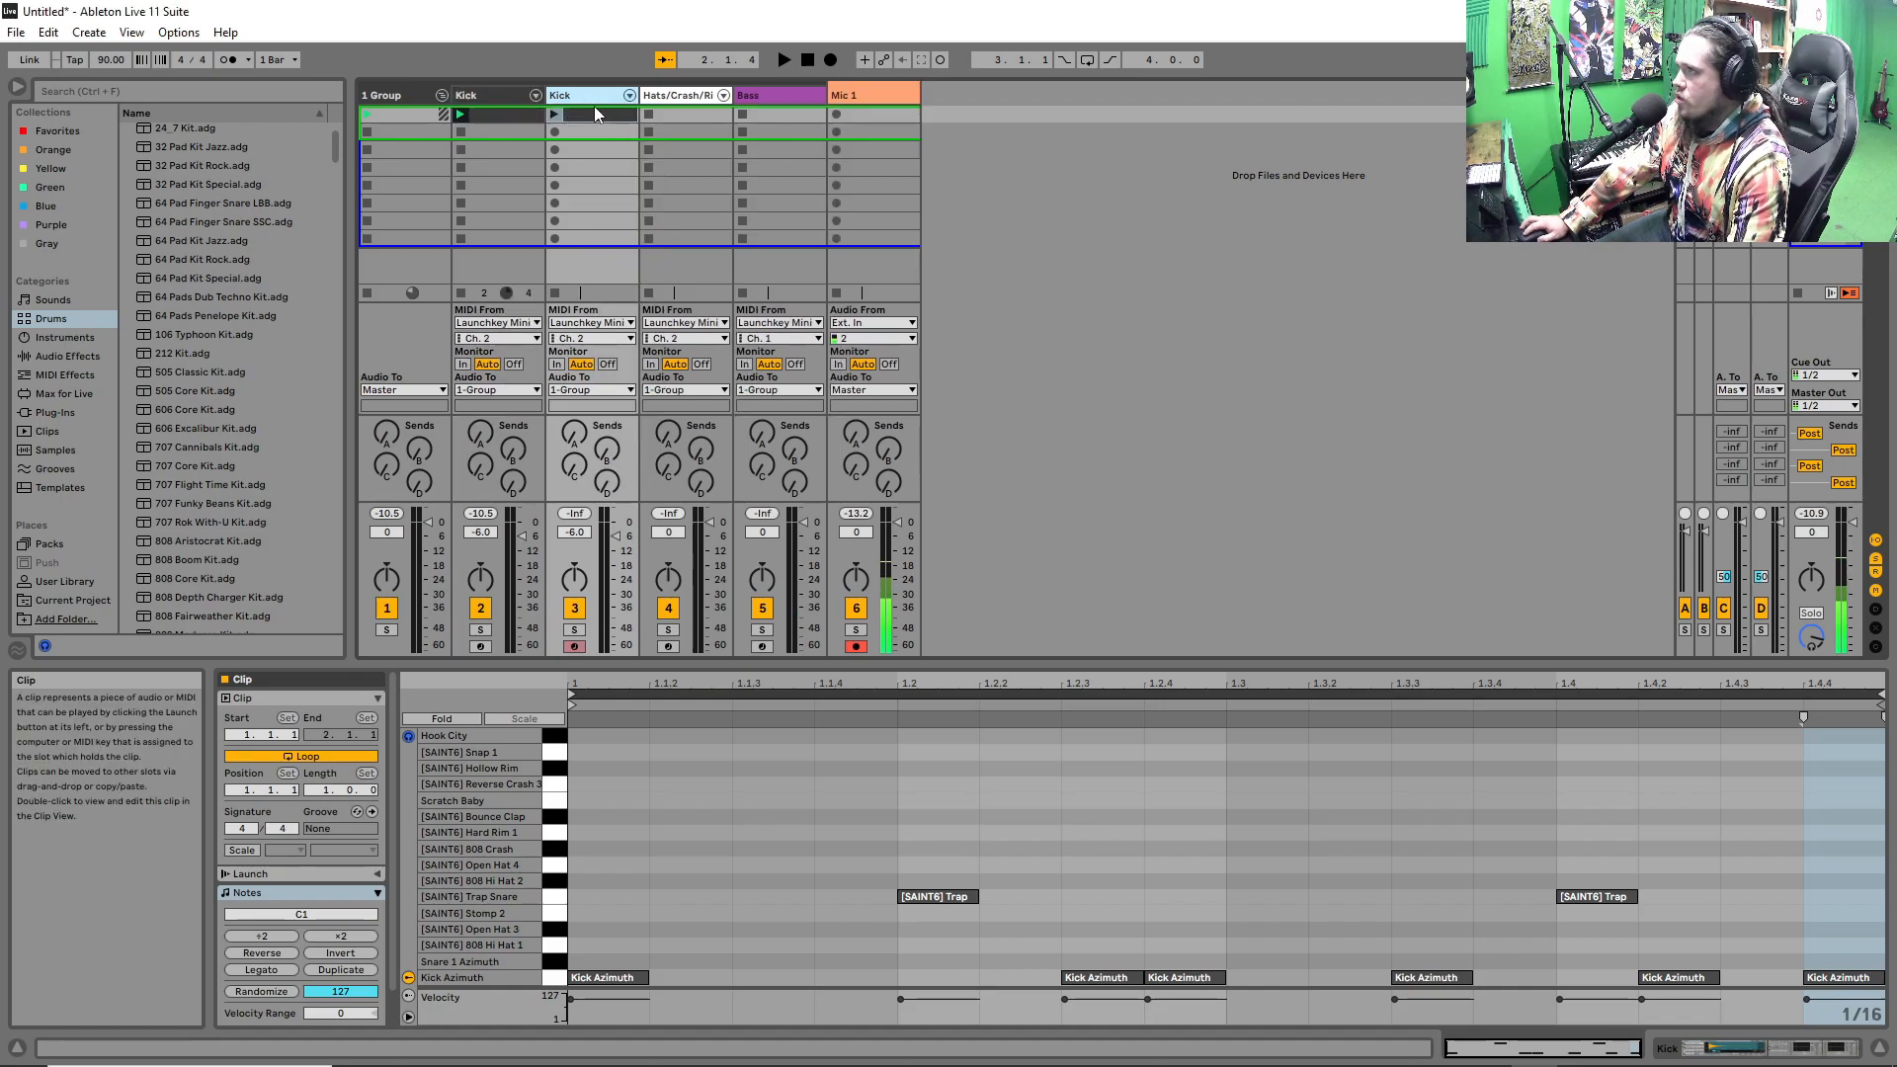
Color the duplicated Kick track and its clip orange.
right_click(591, 97)
left_click(621, 347)
right_click(608, 115)
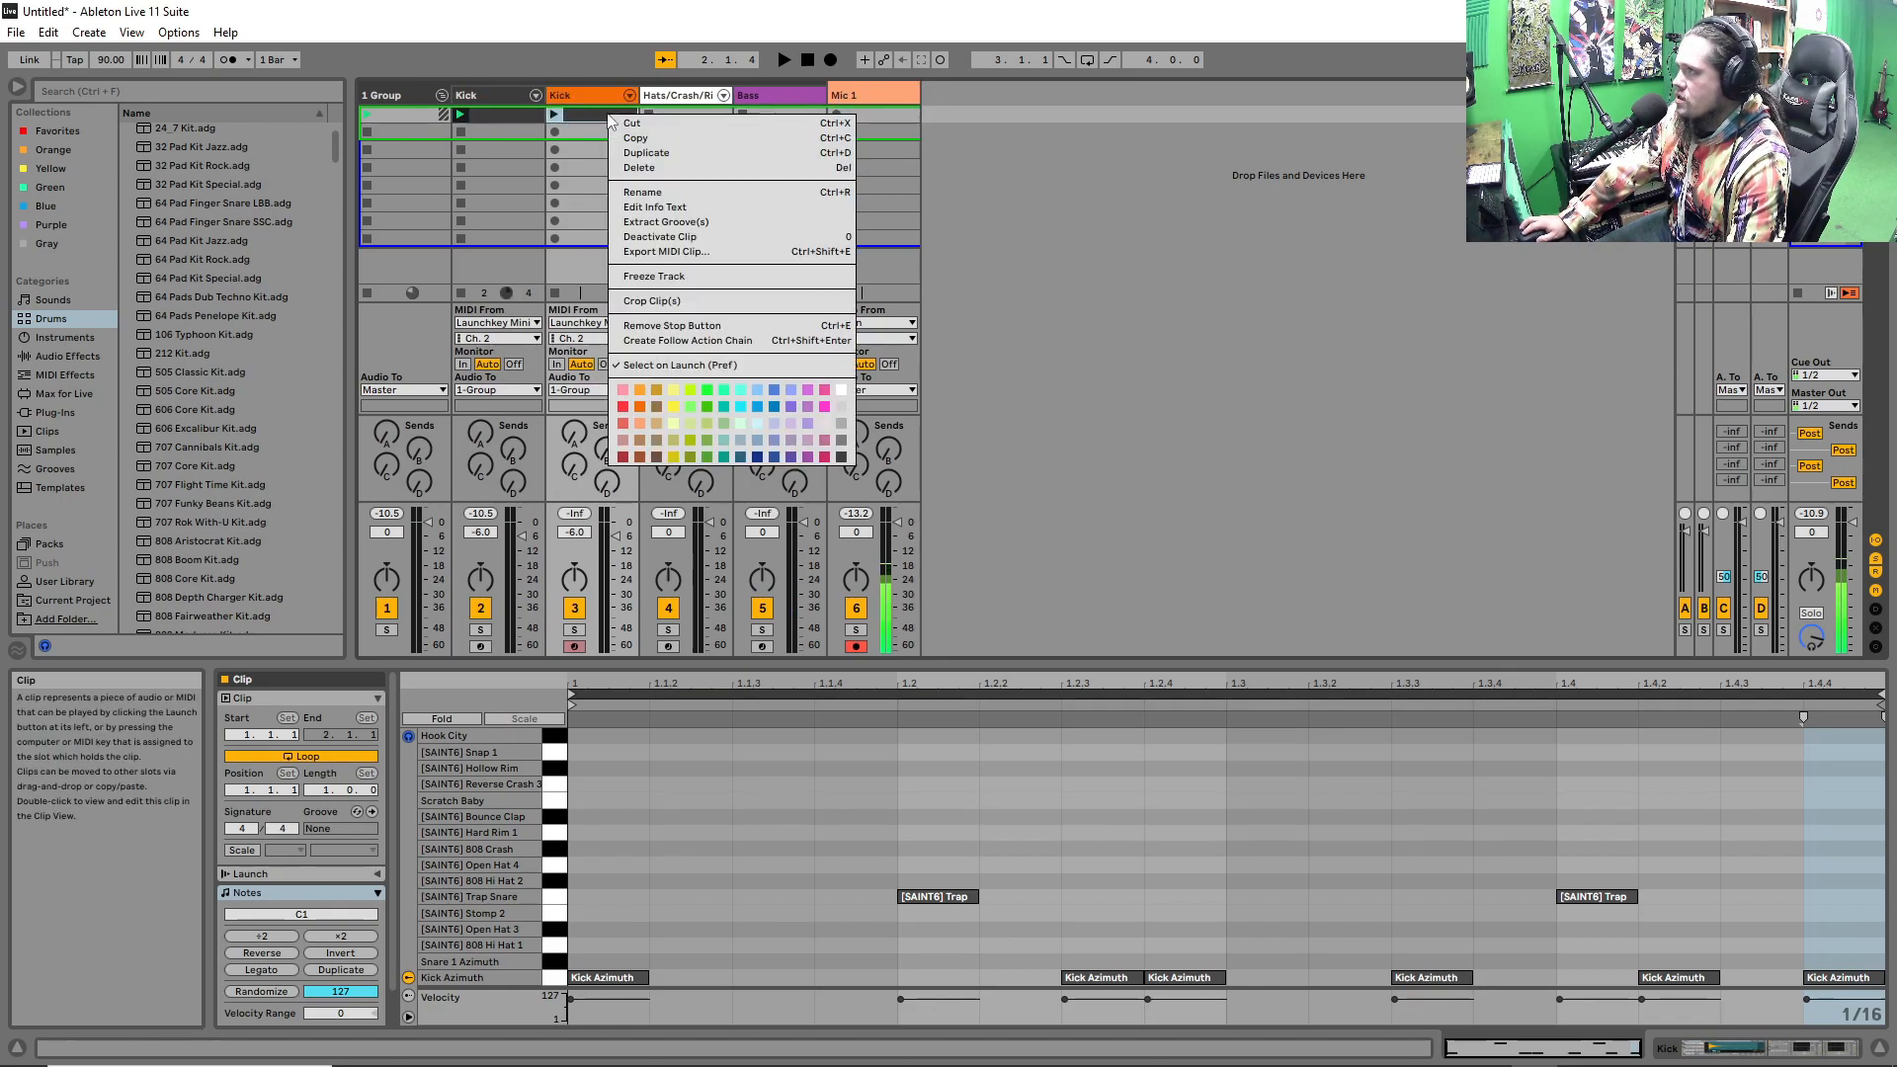
left_click(640, 406)
Remove the Trap Snare notes from the original Kick clip and the Kick Azimuth notes from the orange duplicate clip.
left_click(500, 116)
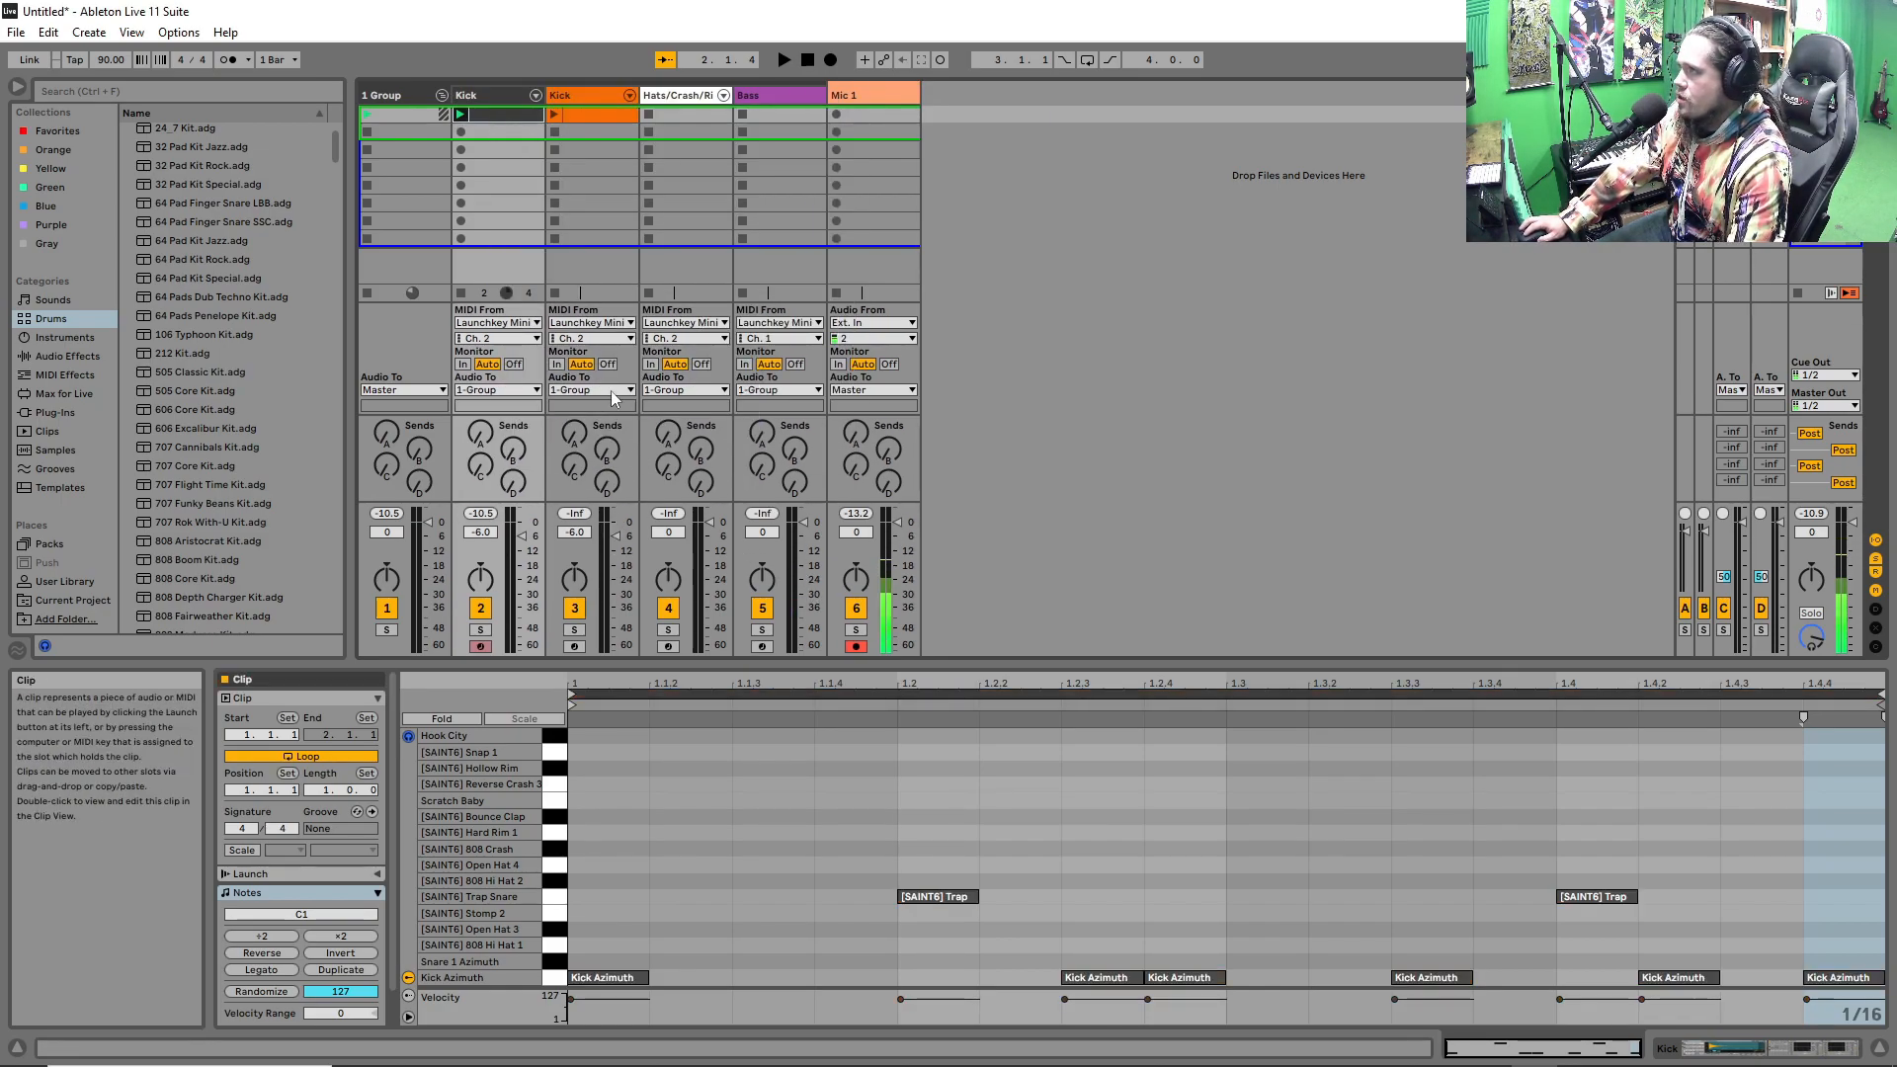
left_click_drag(800, 833, 1709, 909)
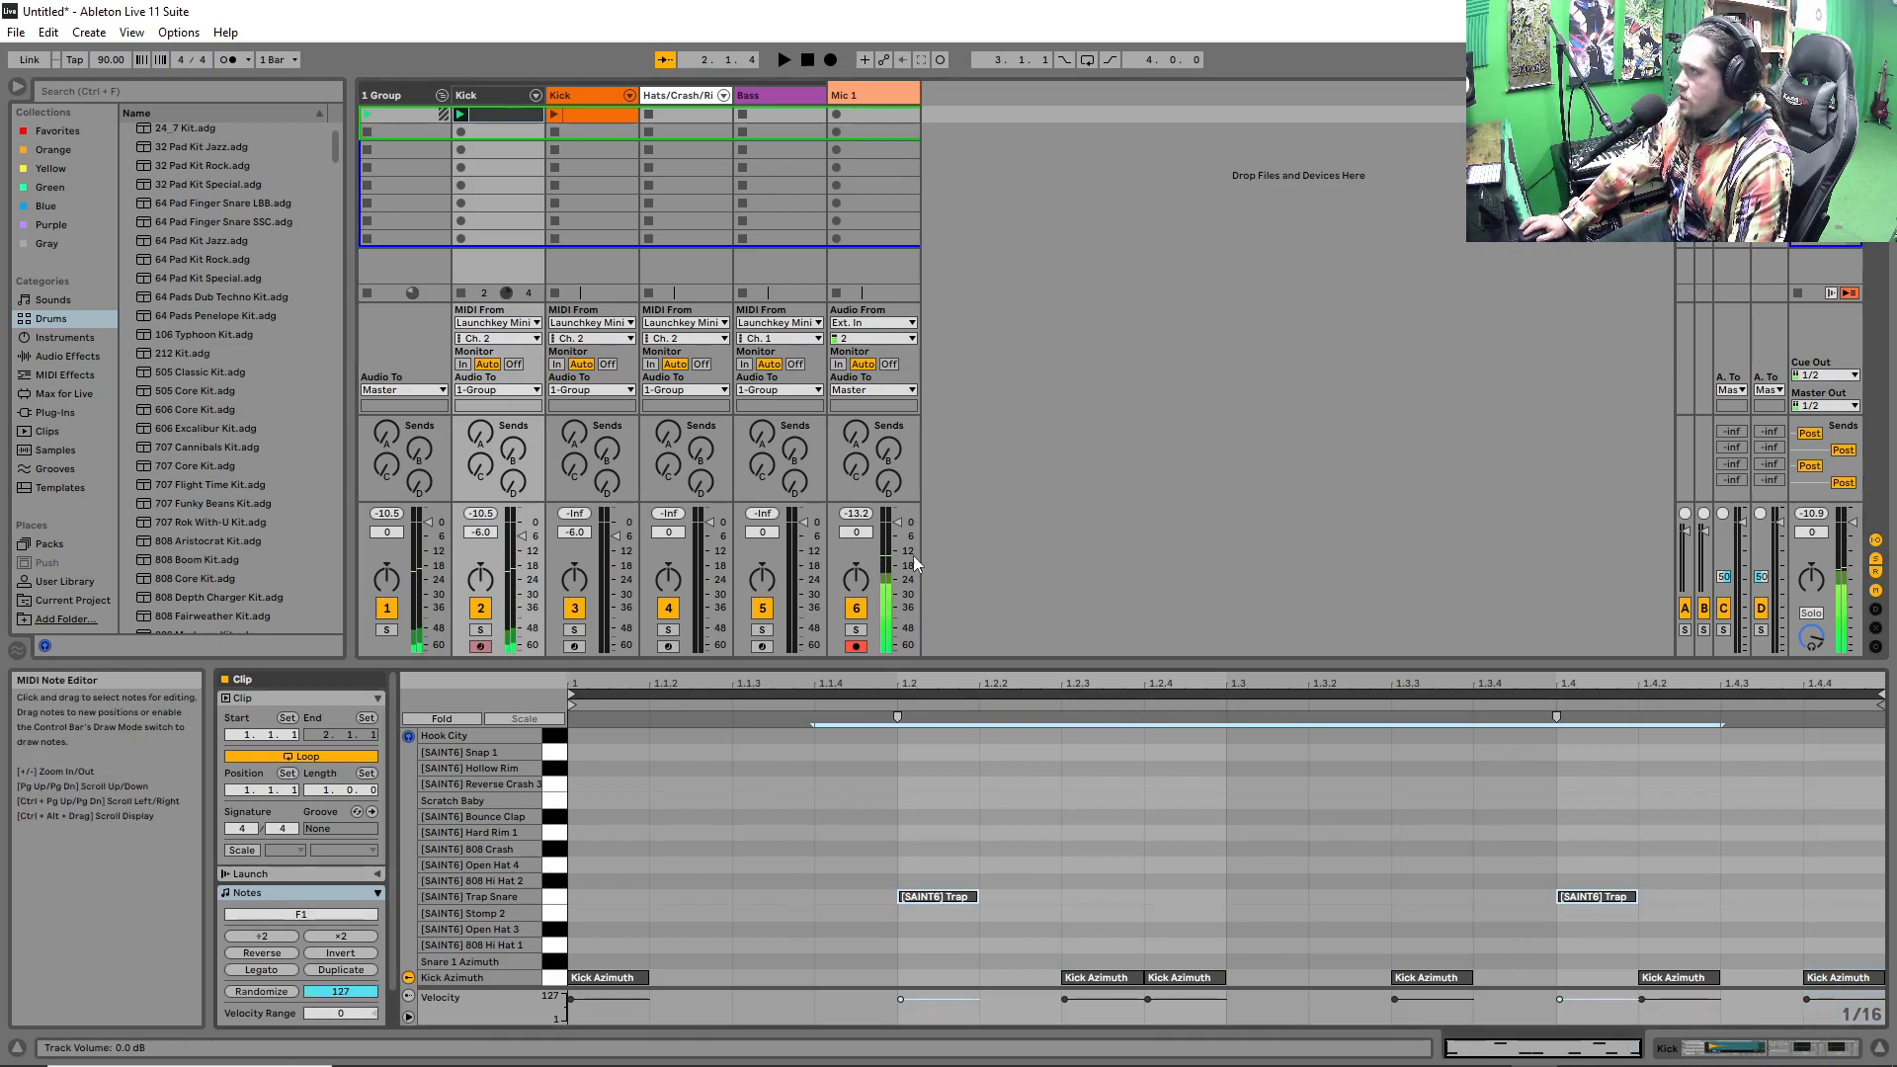
left_click(618, 116)
left_click_drag(599, 941, 1855, 1027)
key("Delete")
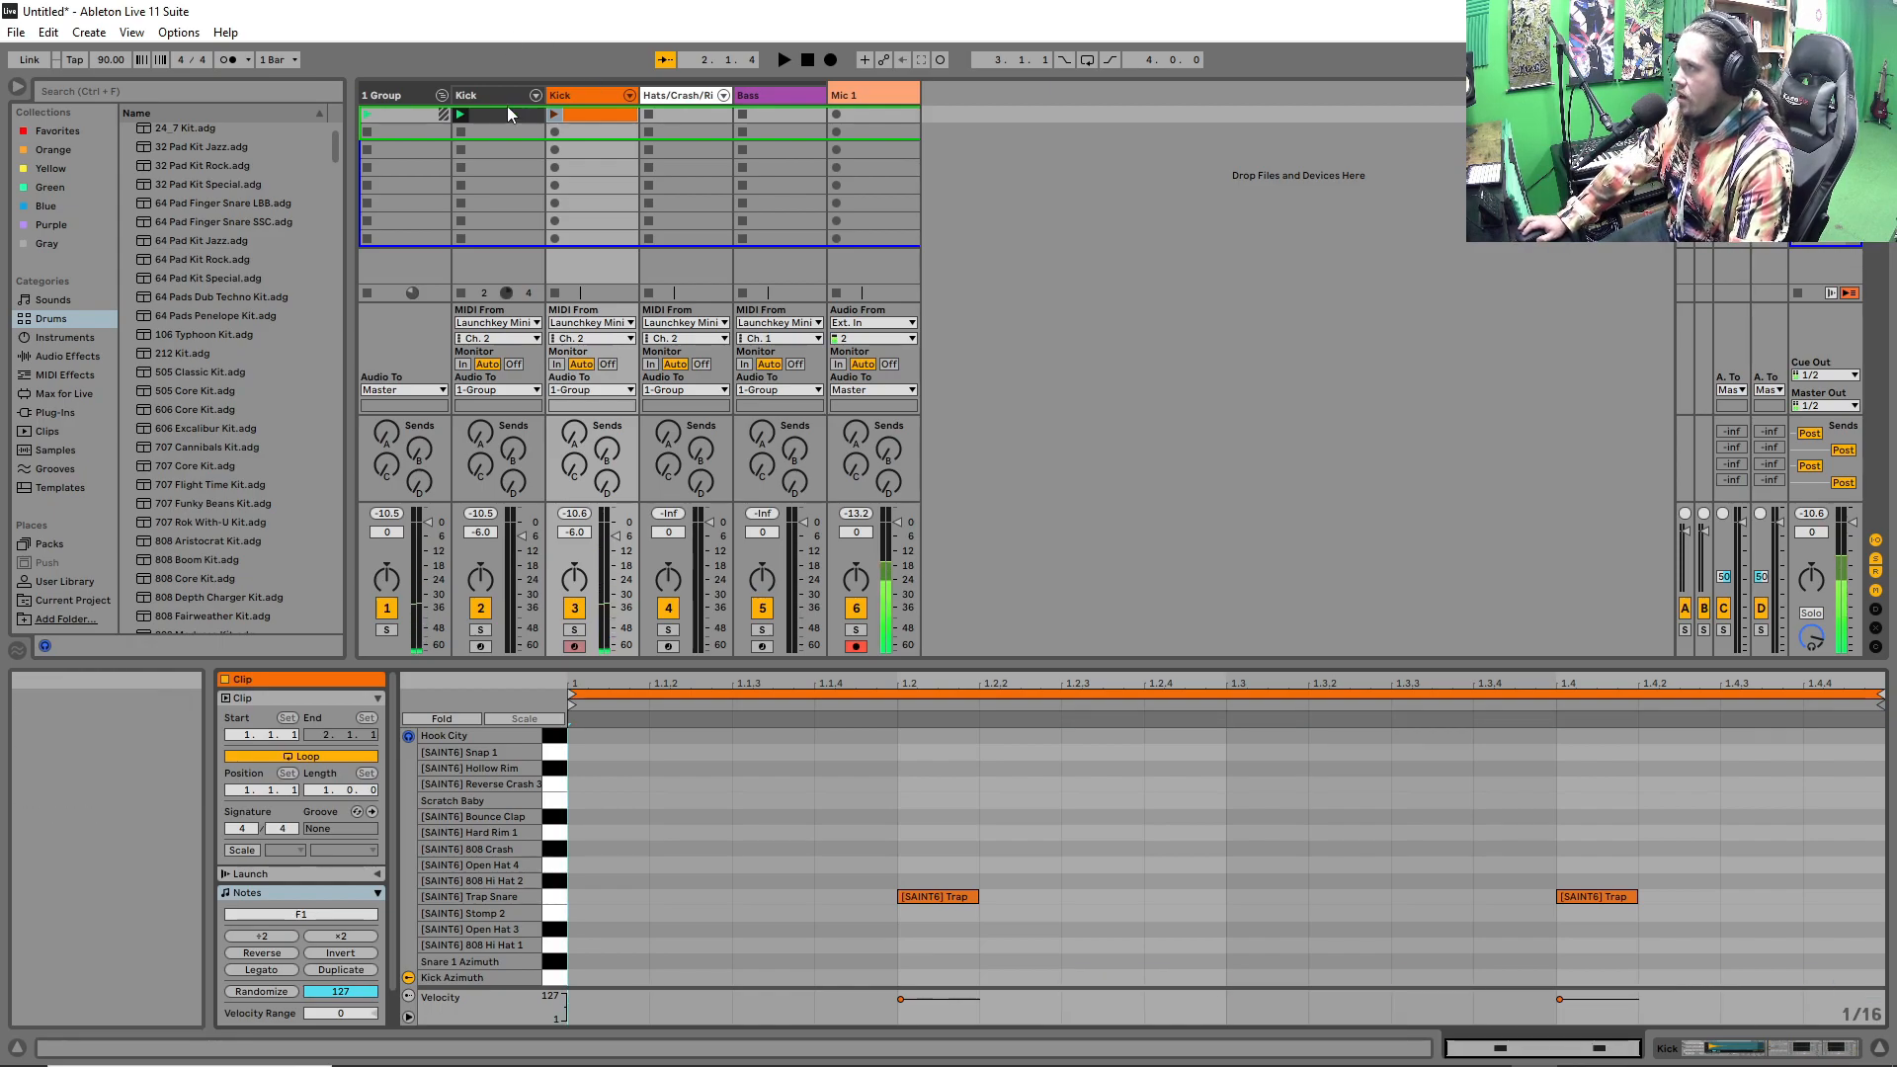
Launch the original Kick clip and the orange snare clip together.
left_click(465, 110)
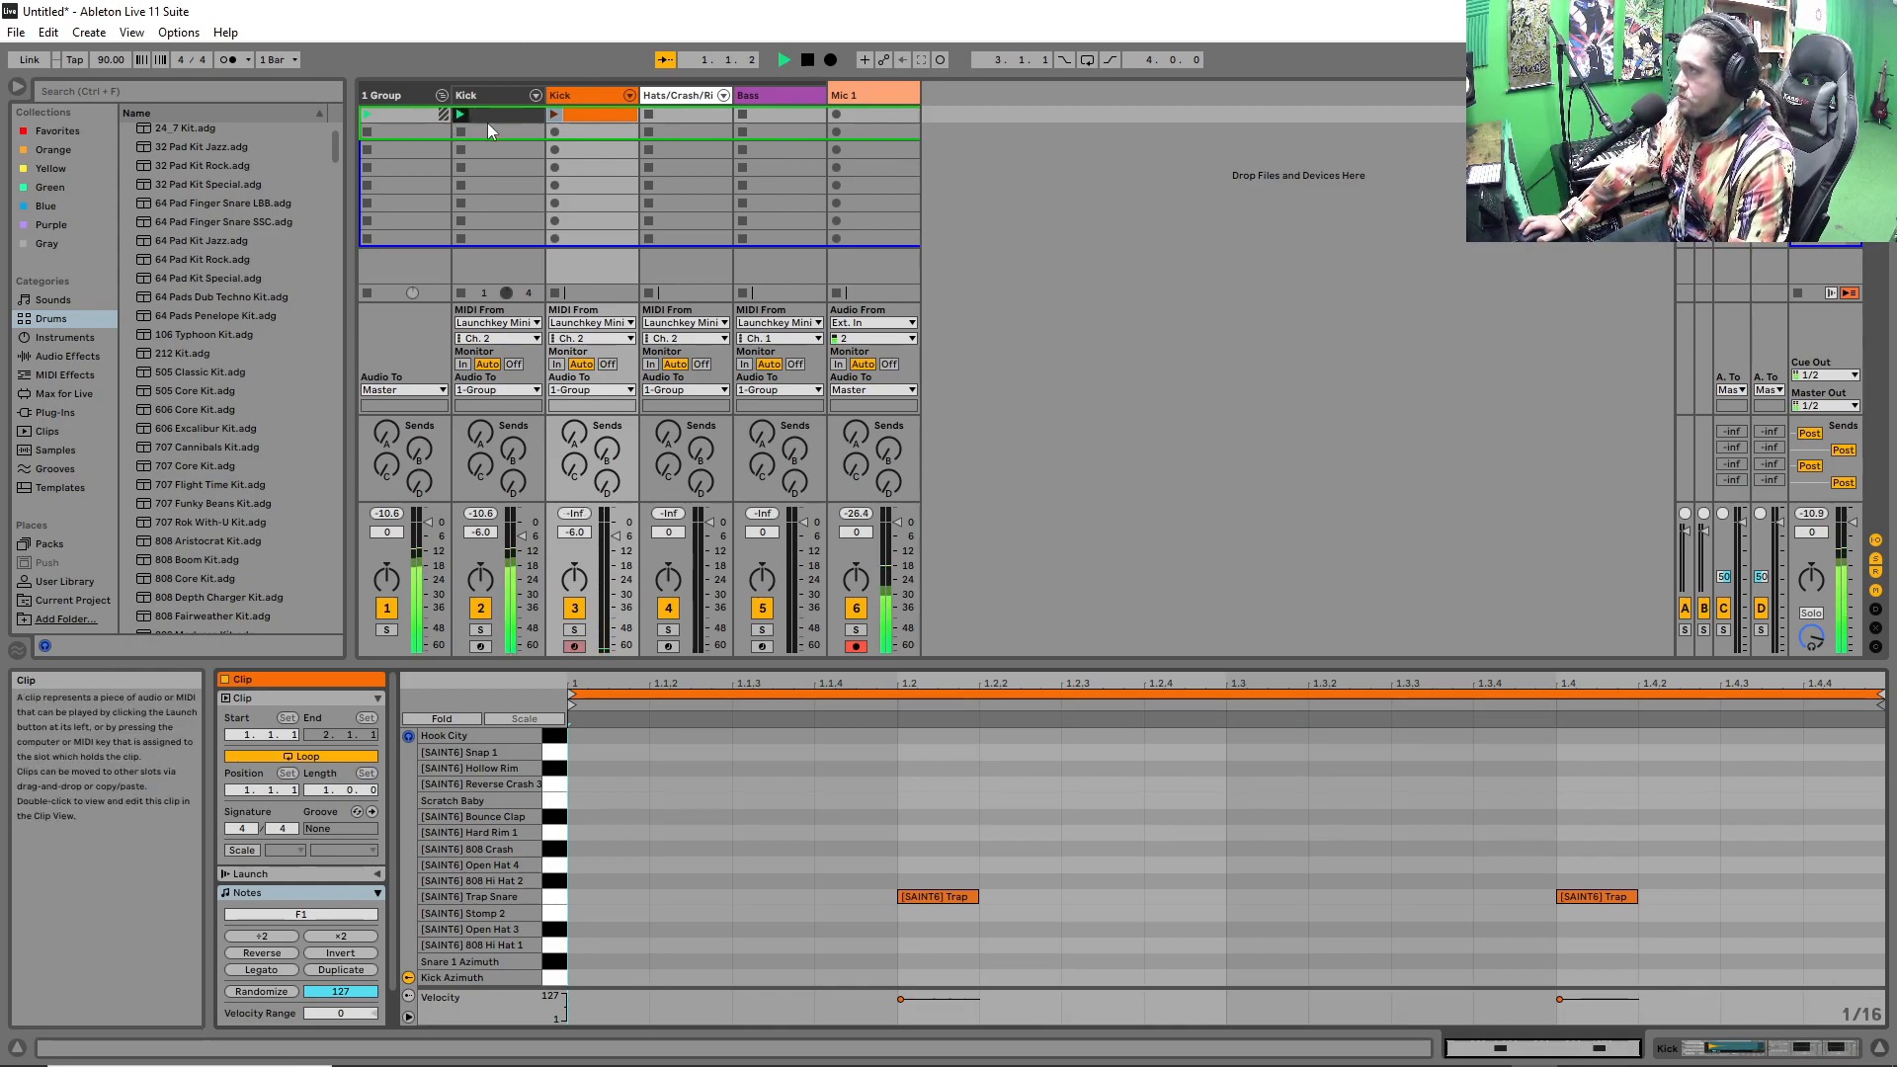
left_click(554, 114)
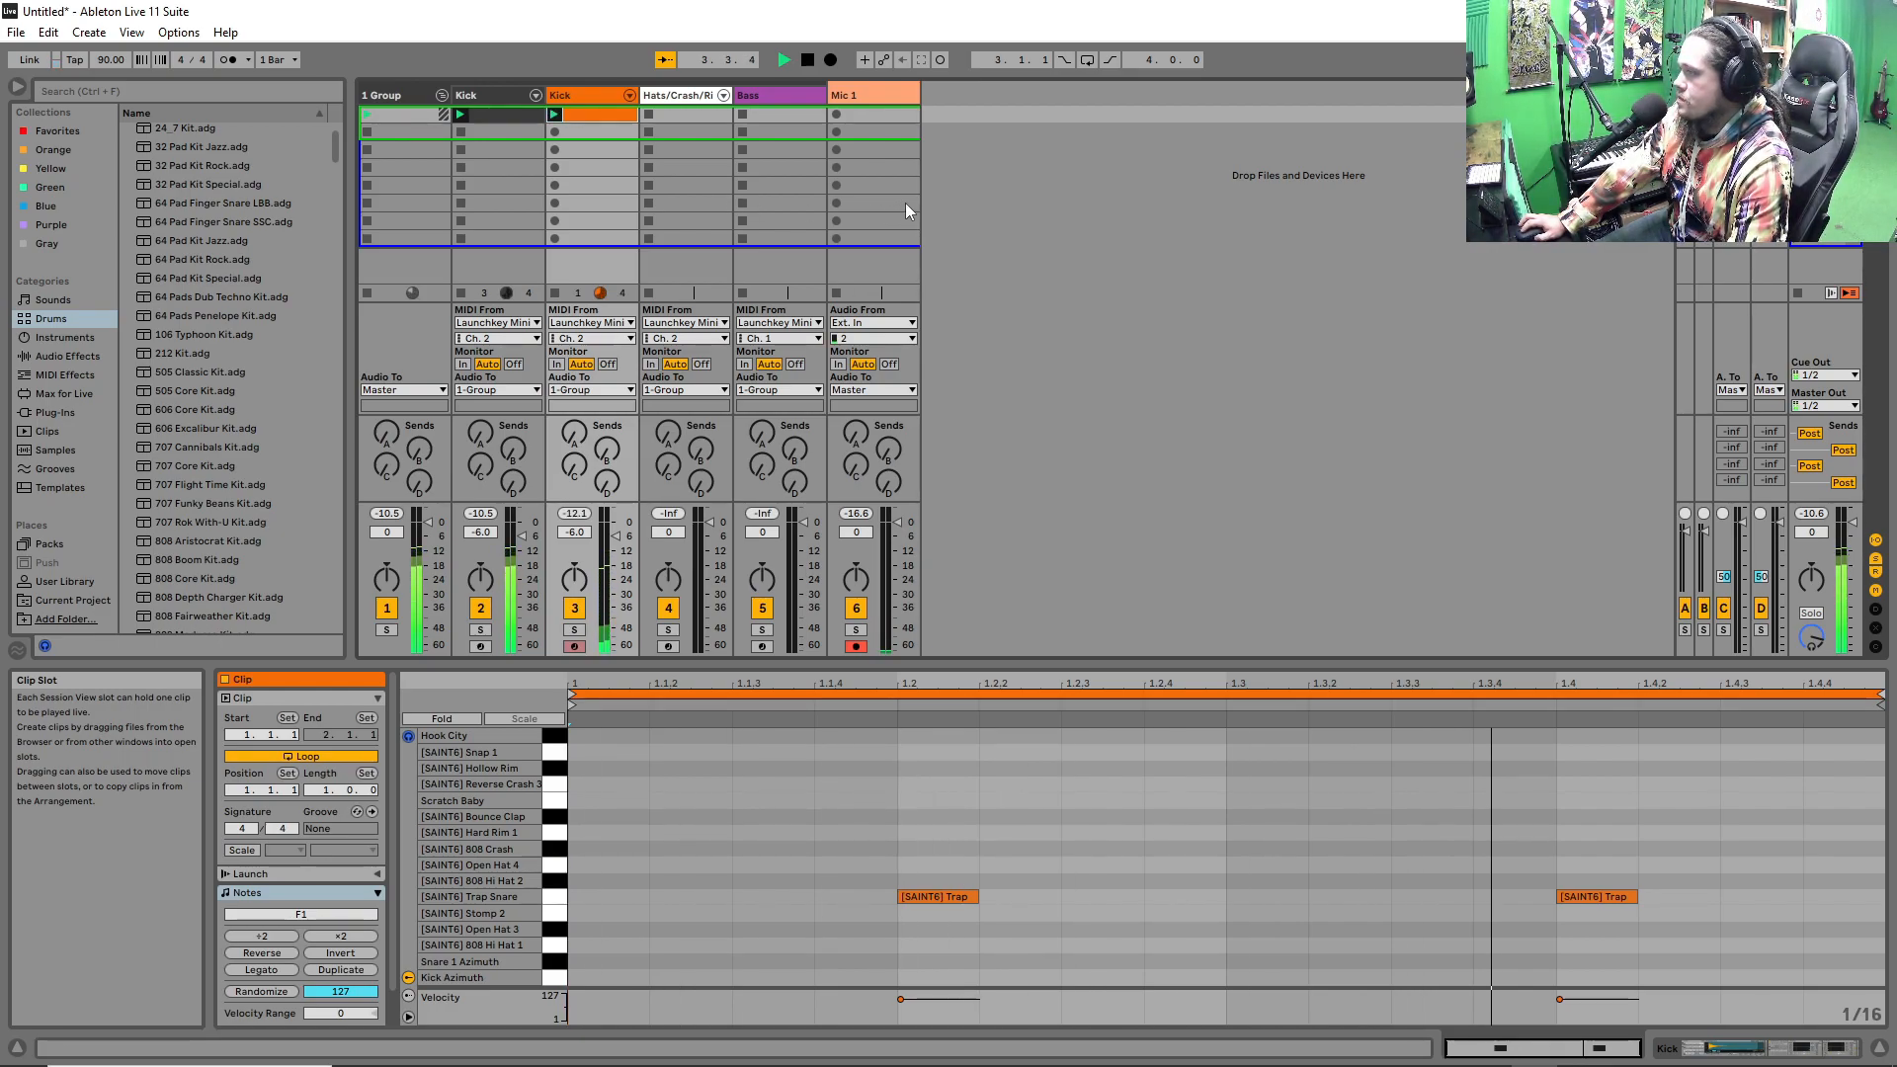
Select the Hats/Crash/Ride track, play its hi-hat clip with the others, and try its volume fader.
left_click(685, 100)
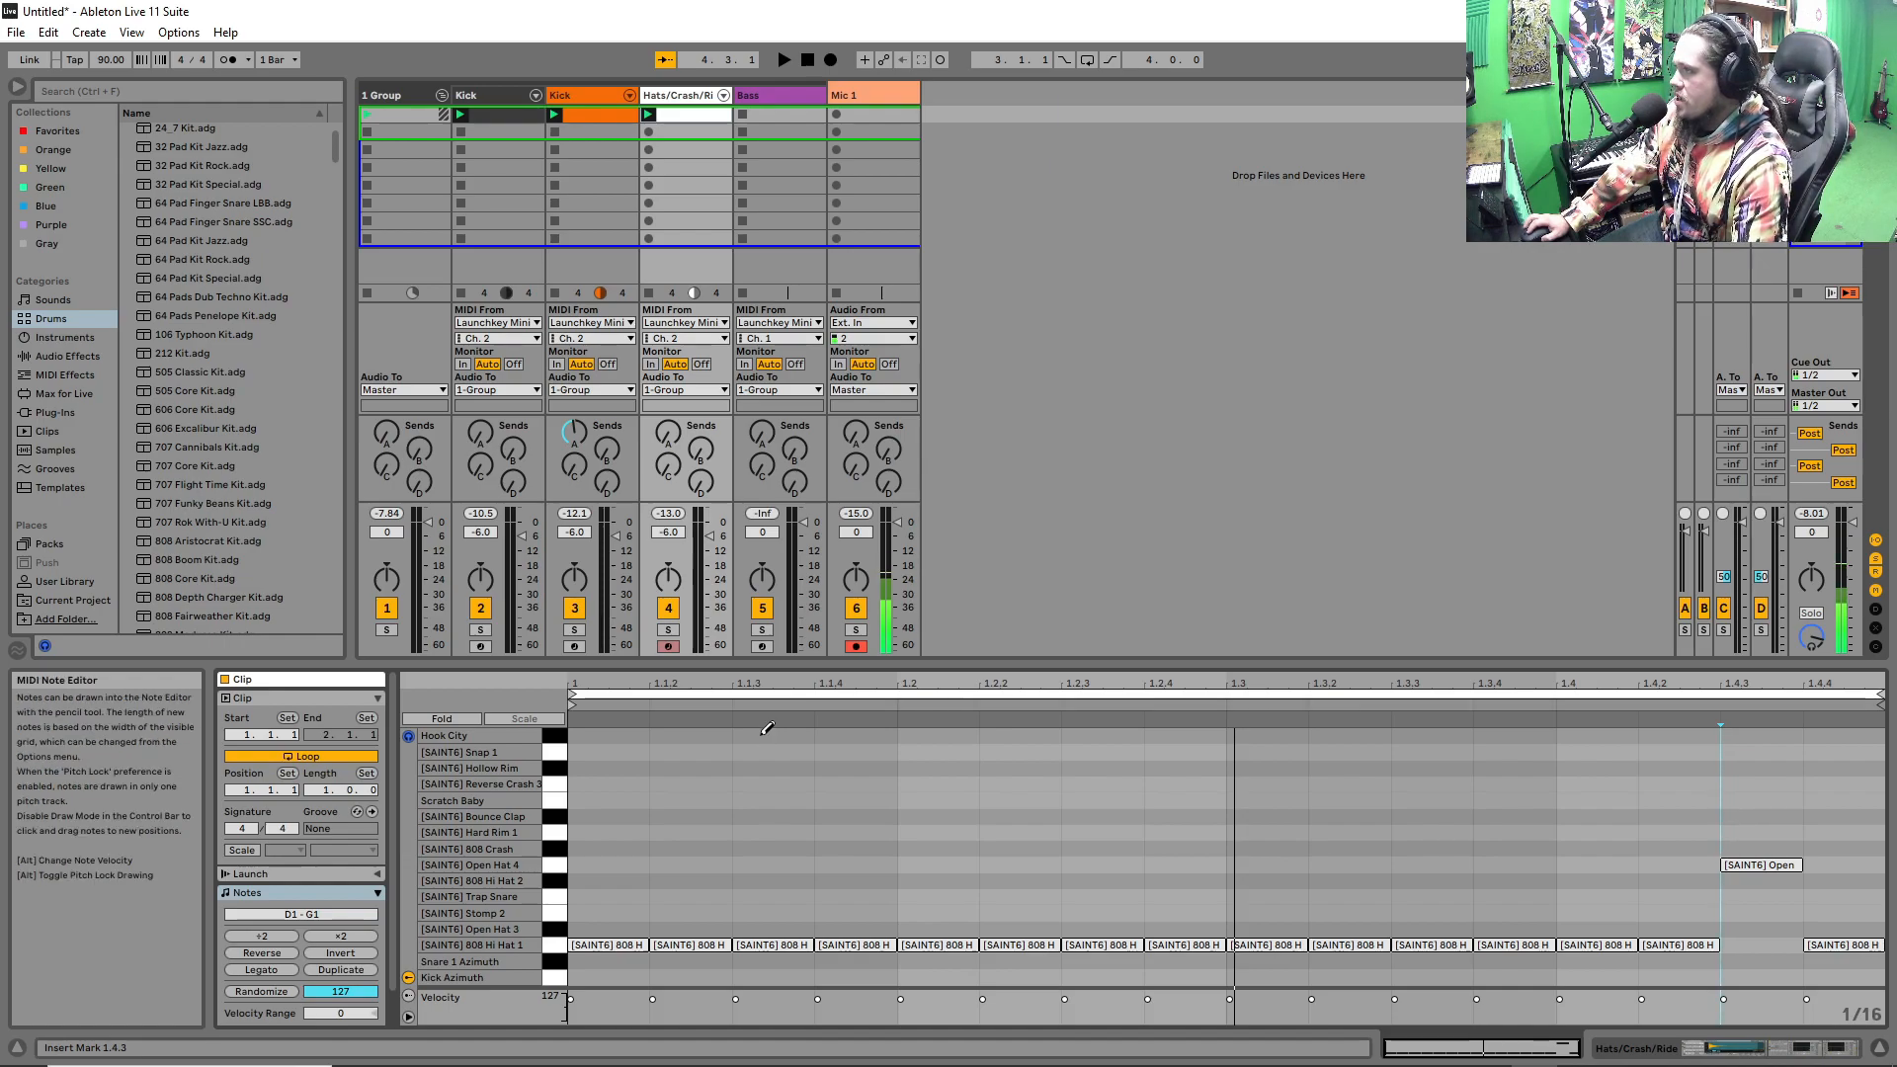
key("space")
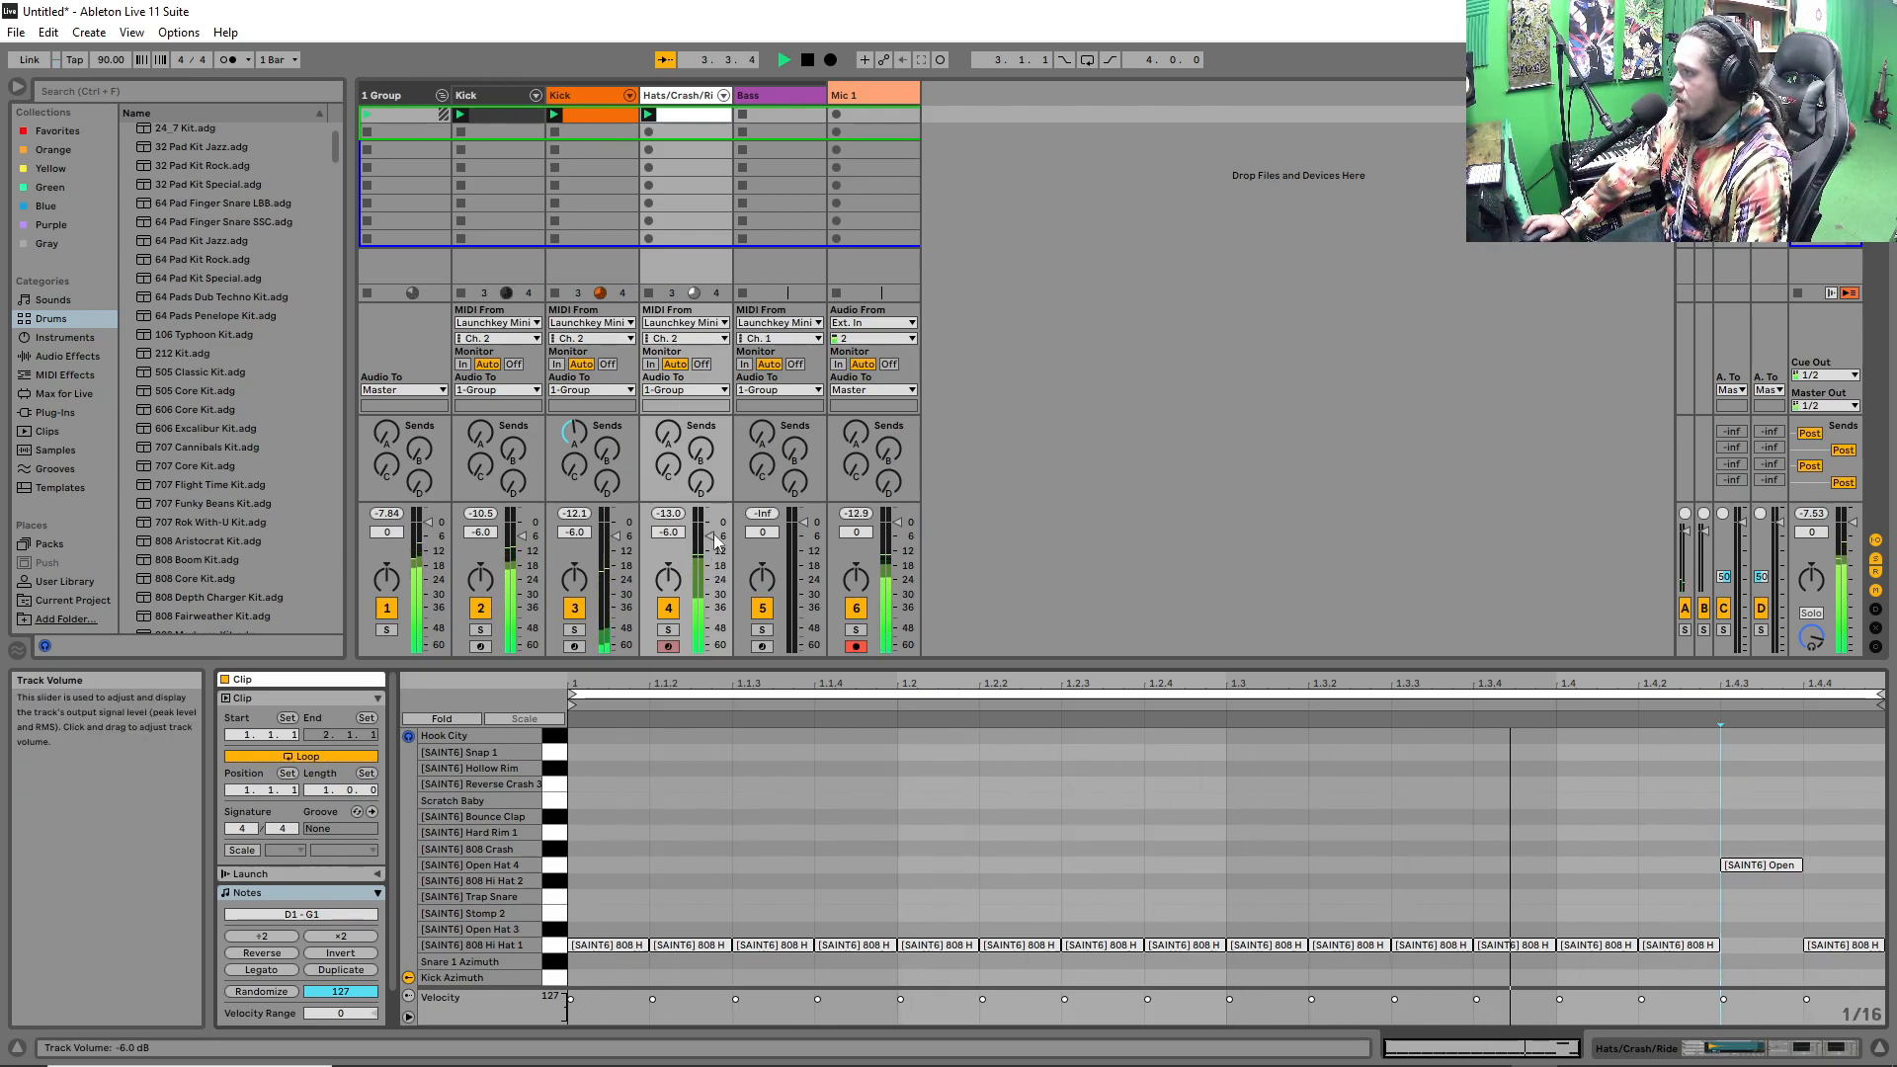
mouse_move(718, 543)
left_mouse_down()
mouse_move(716, 569)
mouse_move(712, 538)
left_mouse_up()
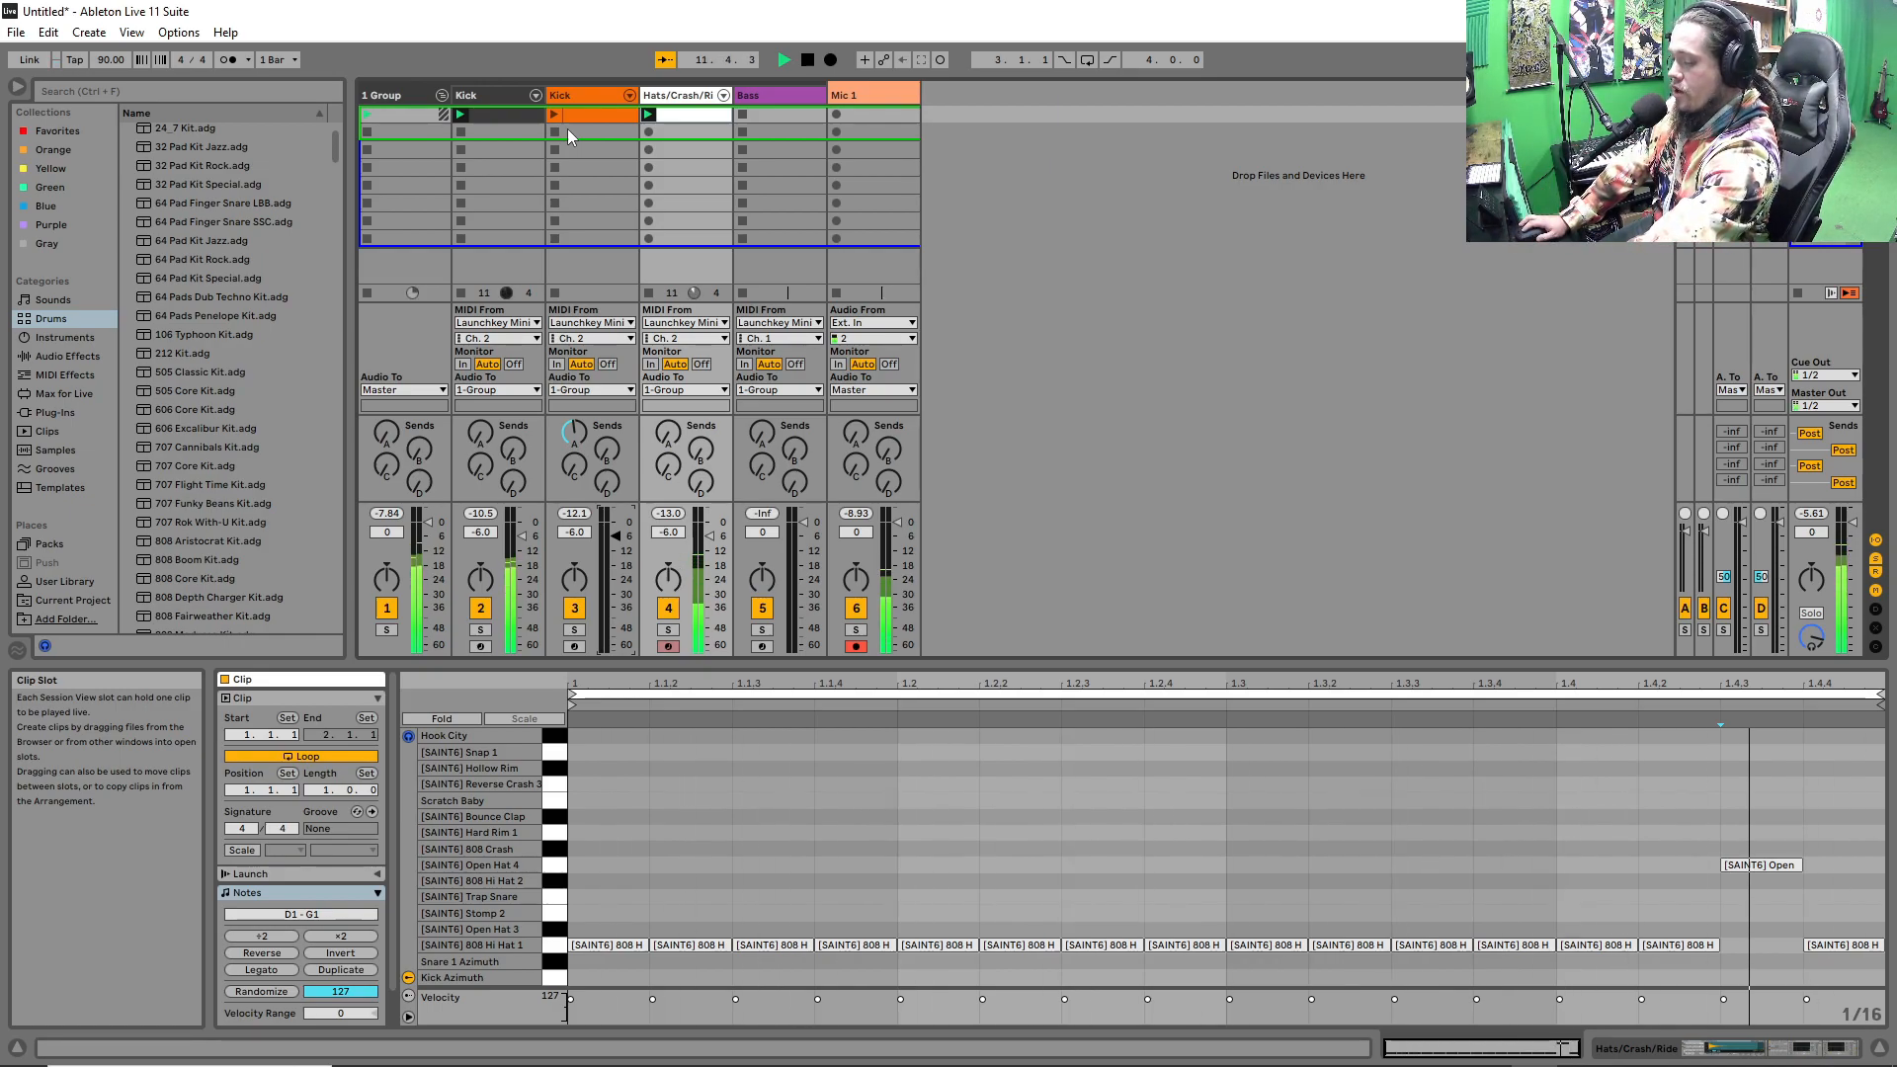
Switch from the orange snare clip to the Hats/Crash/Ride clip and launch the hi-hat clip.
key("Left")
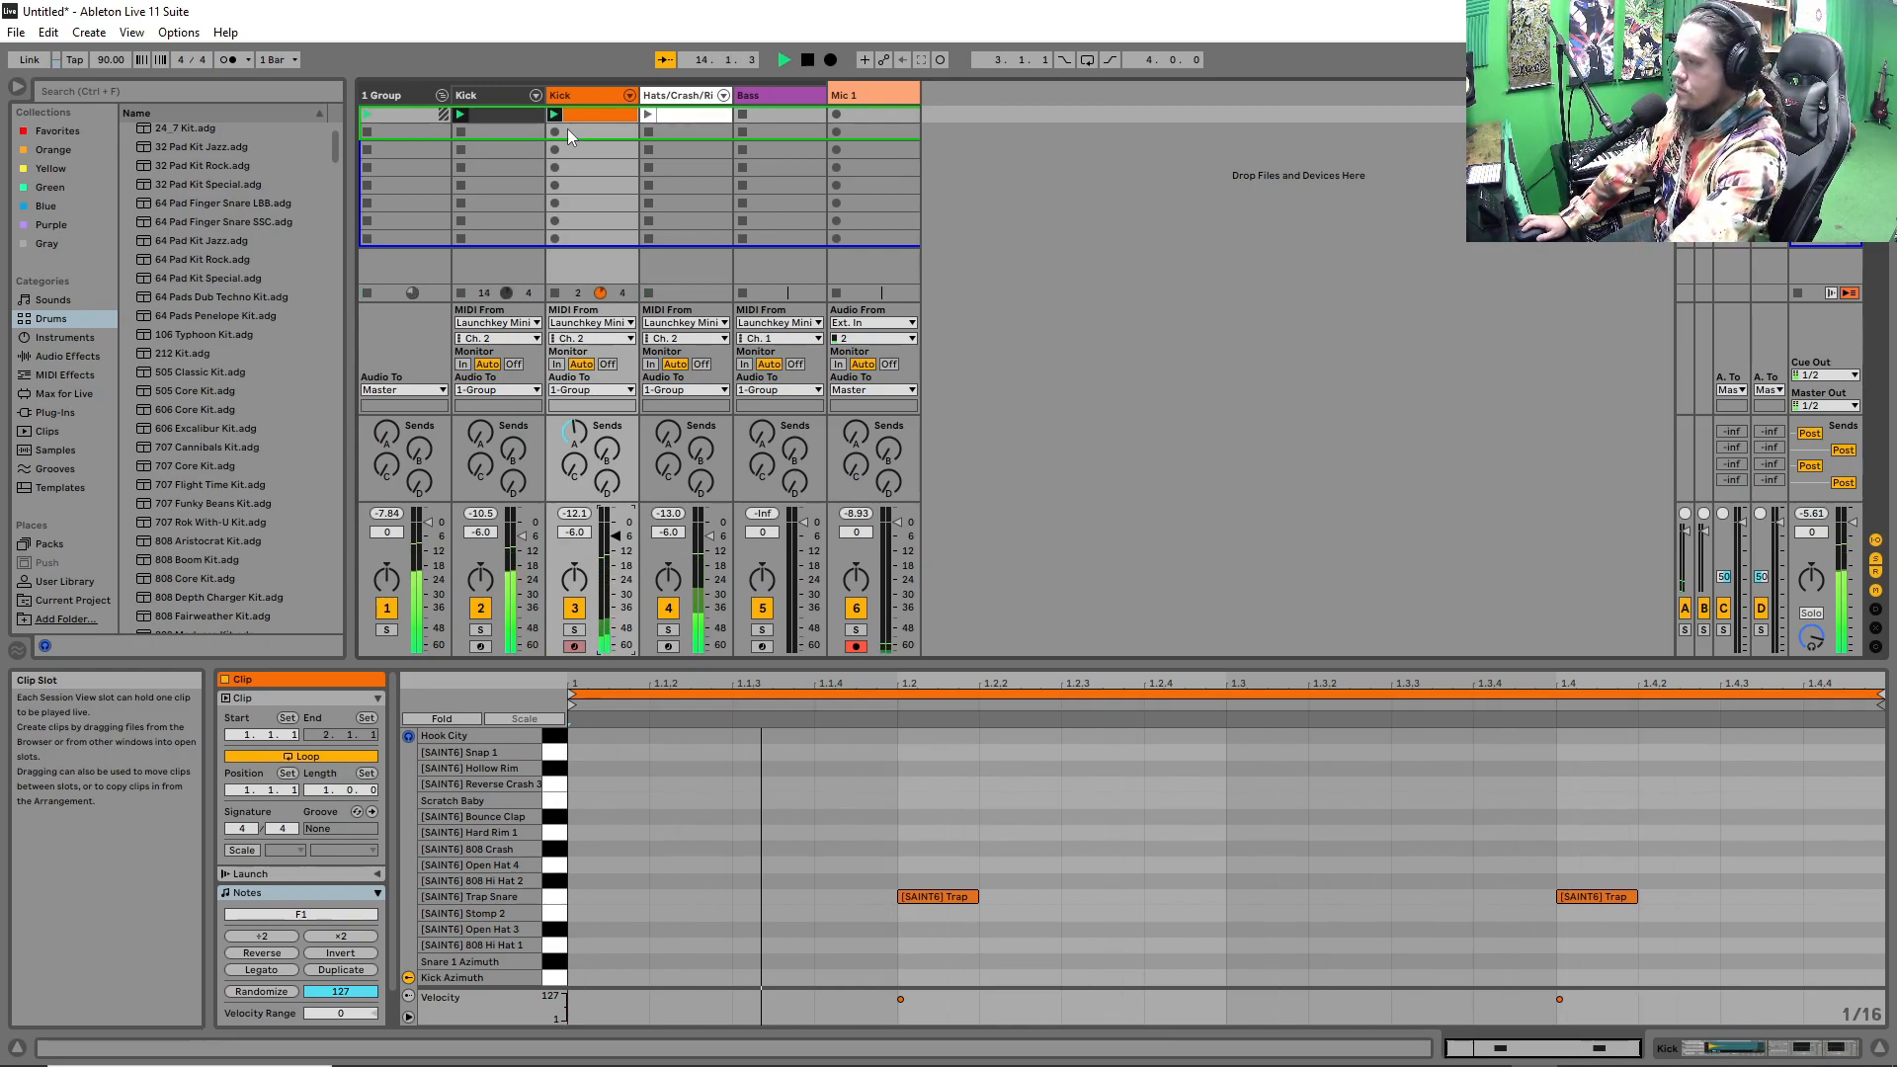
key("Right")
key("Return")
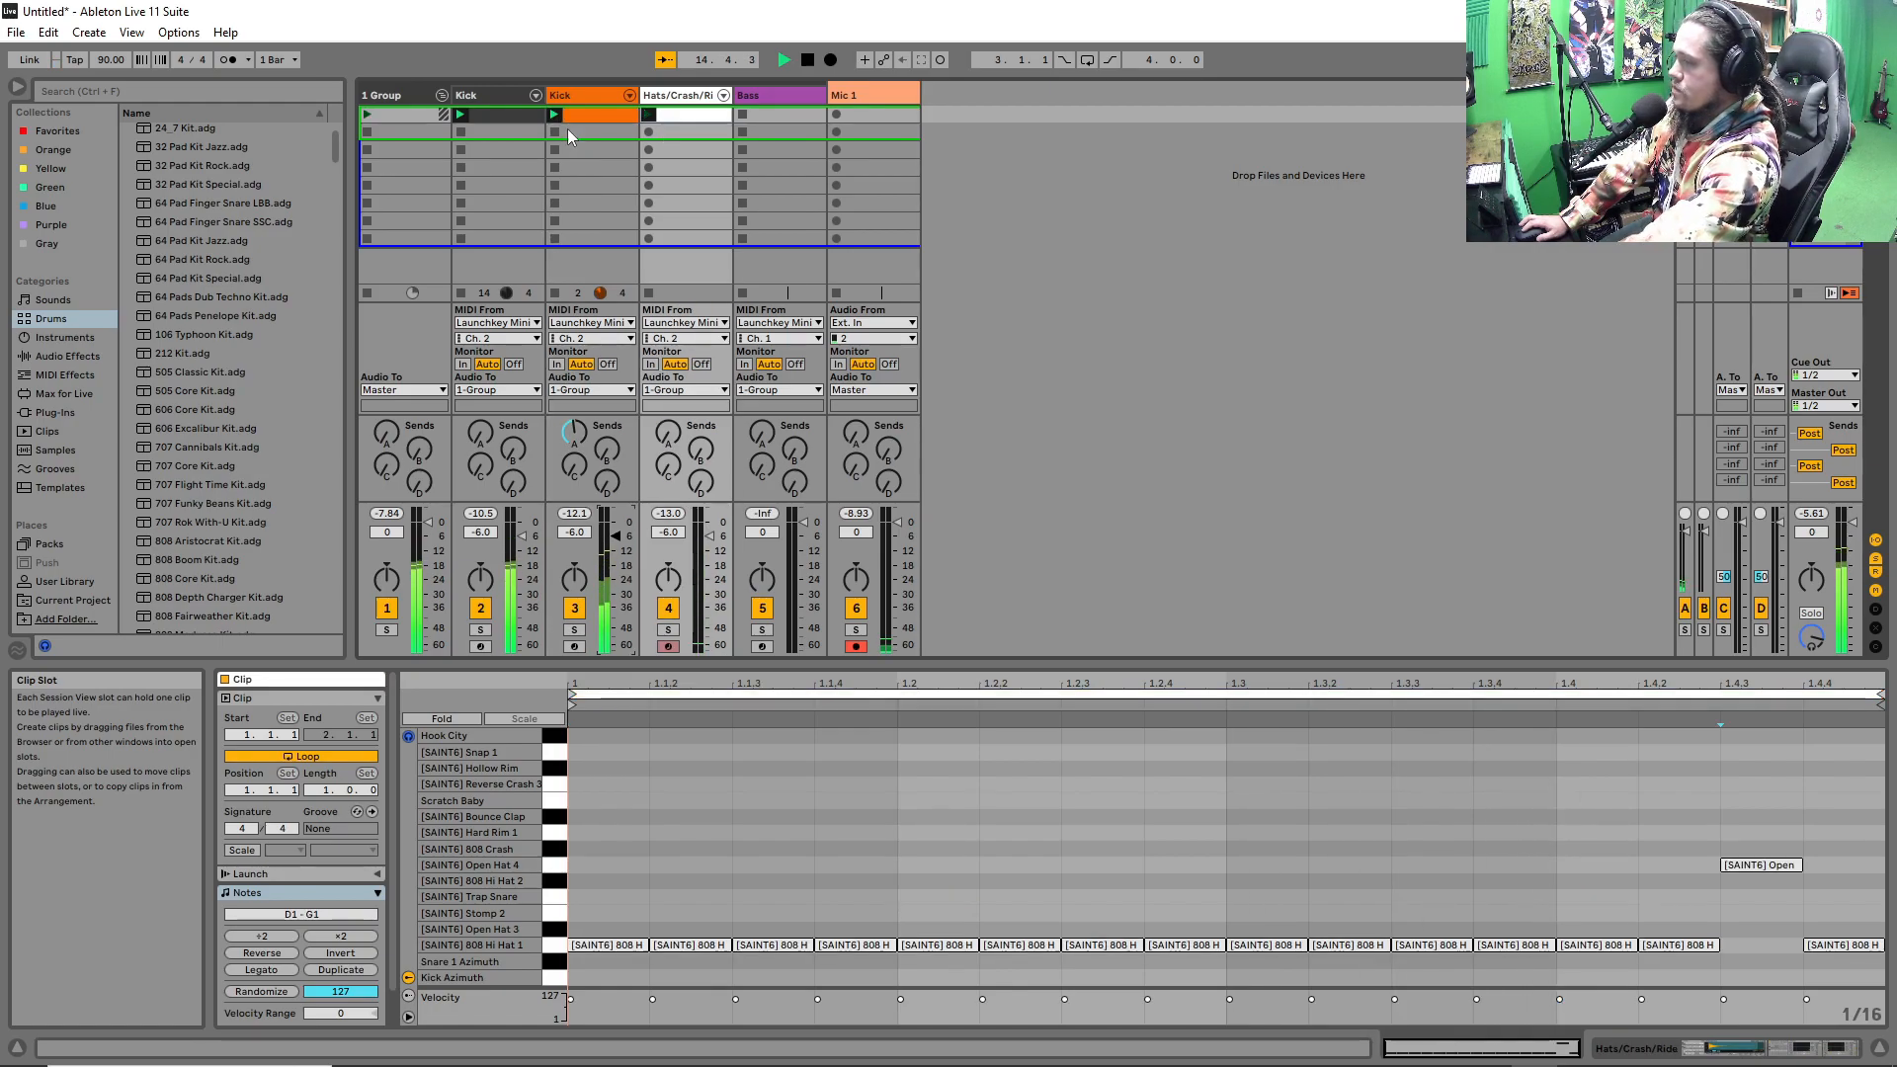
Open the orange snare clip and play it together with the kick and hi-hat clips.
key("space")
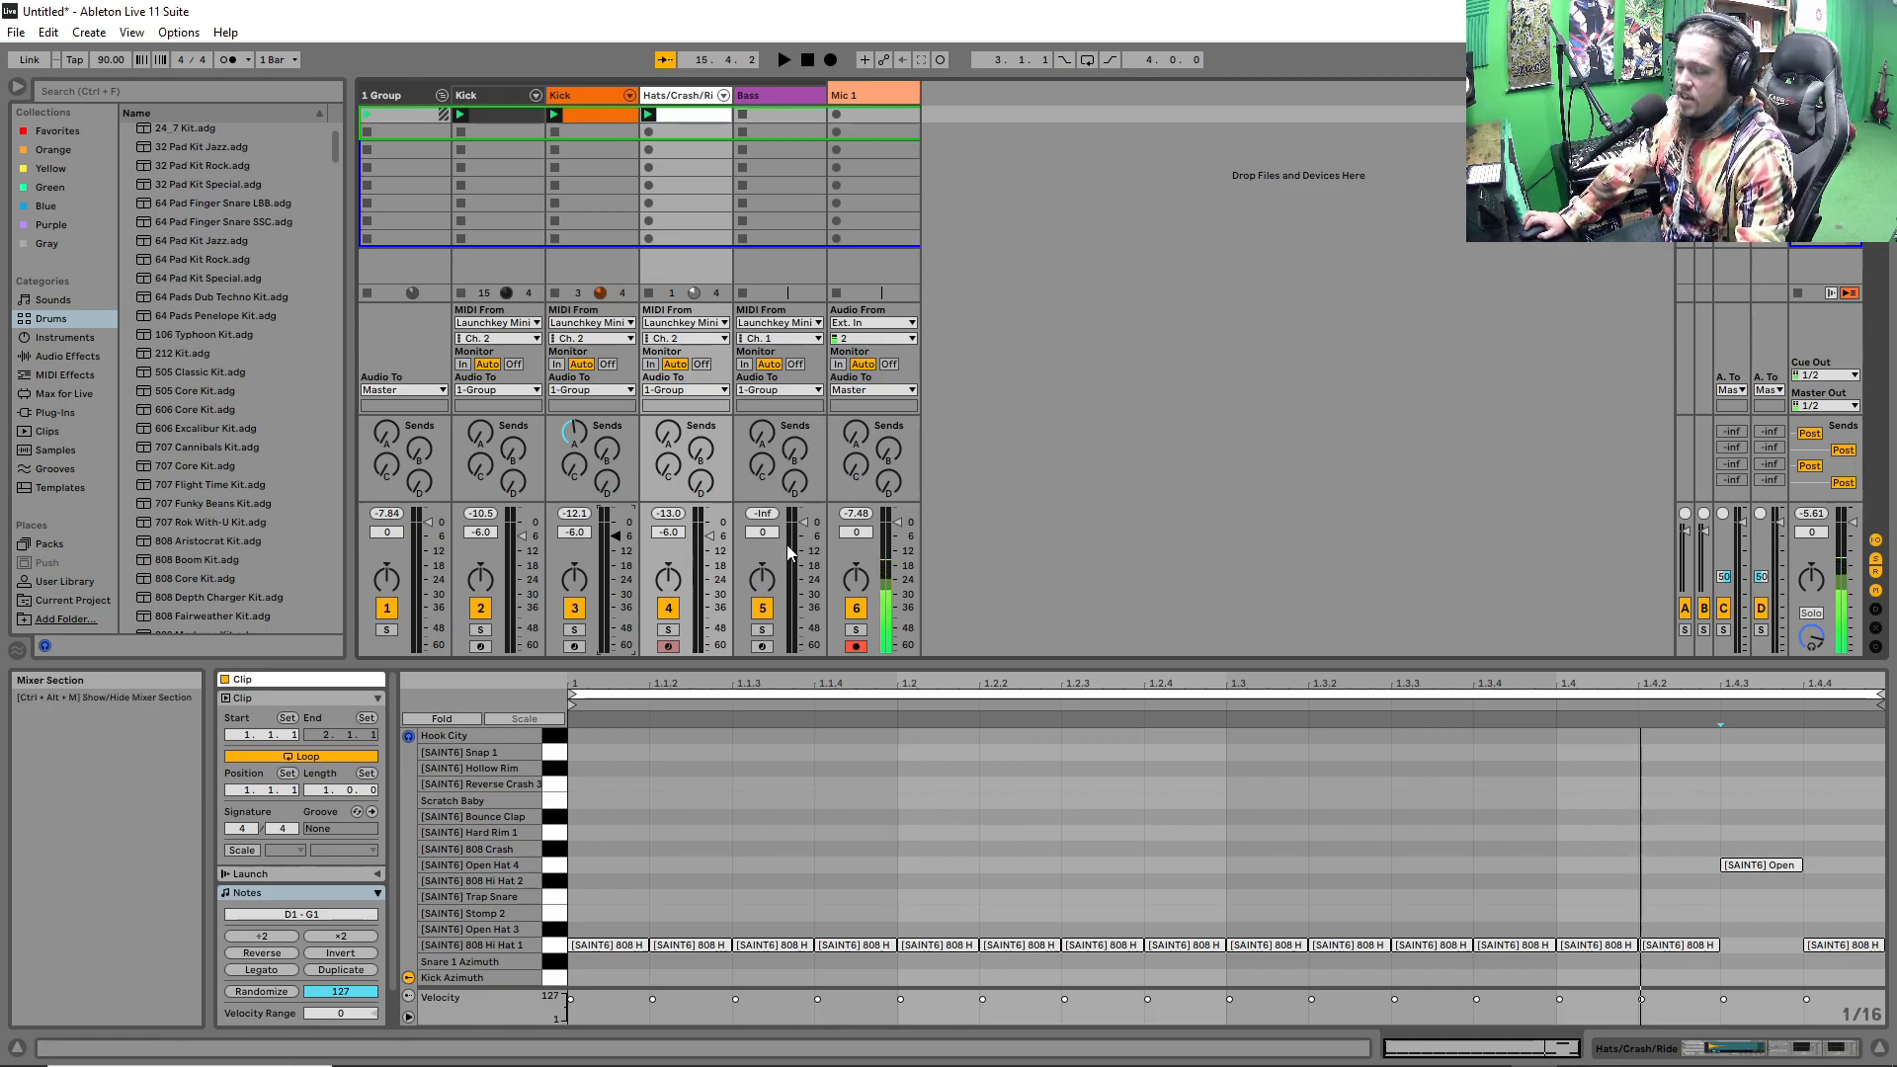
left_click(584, 115)
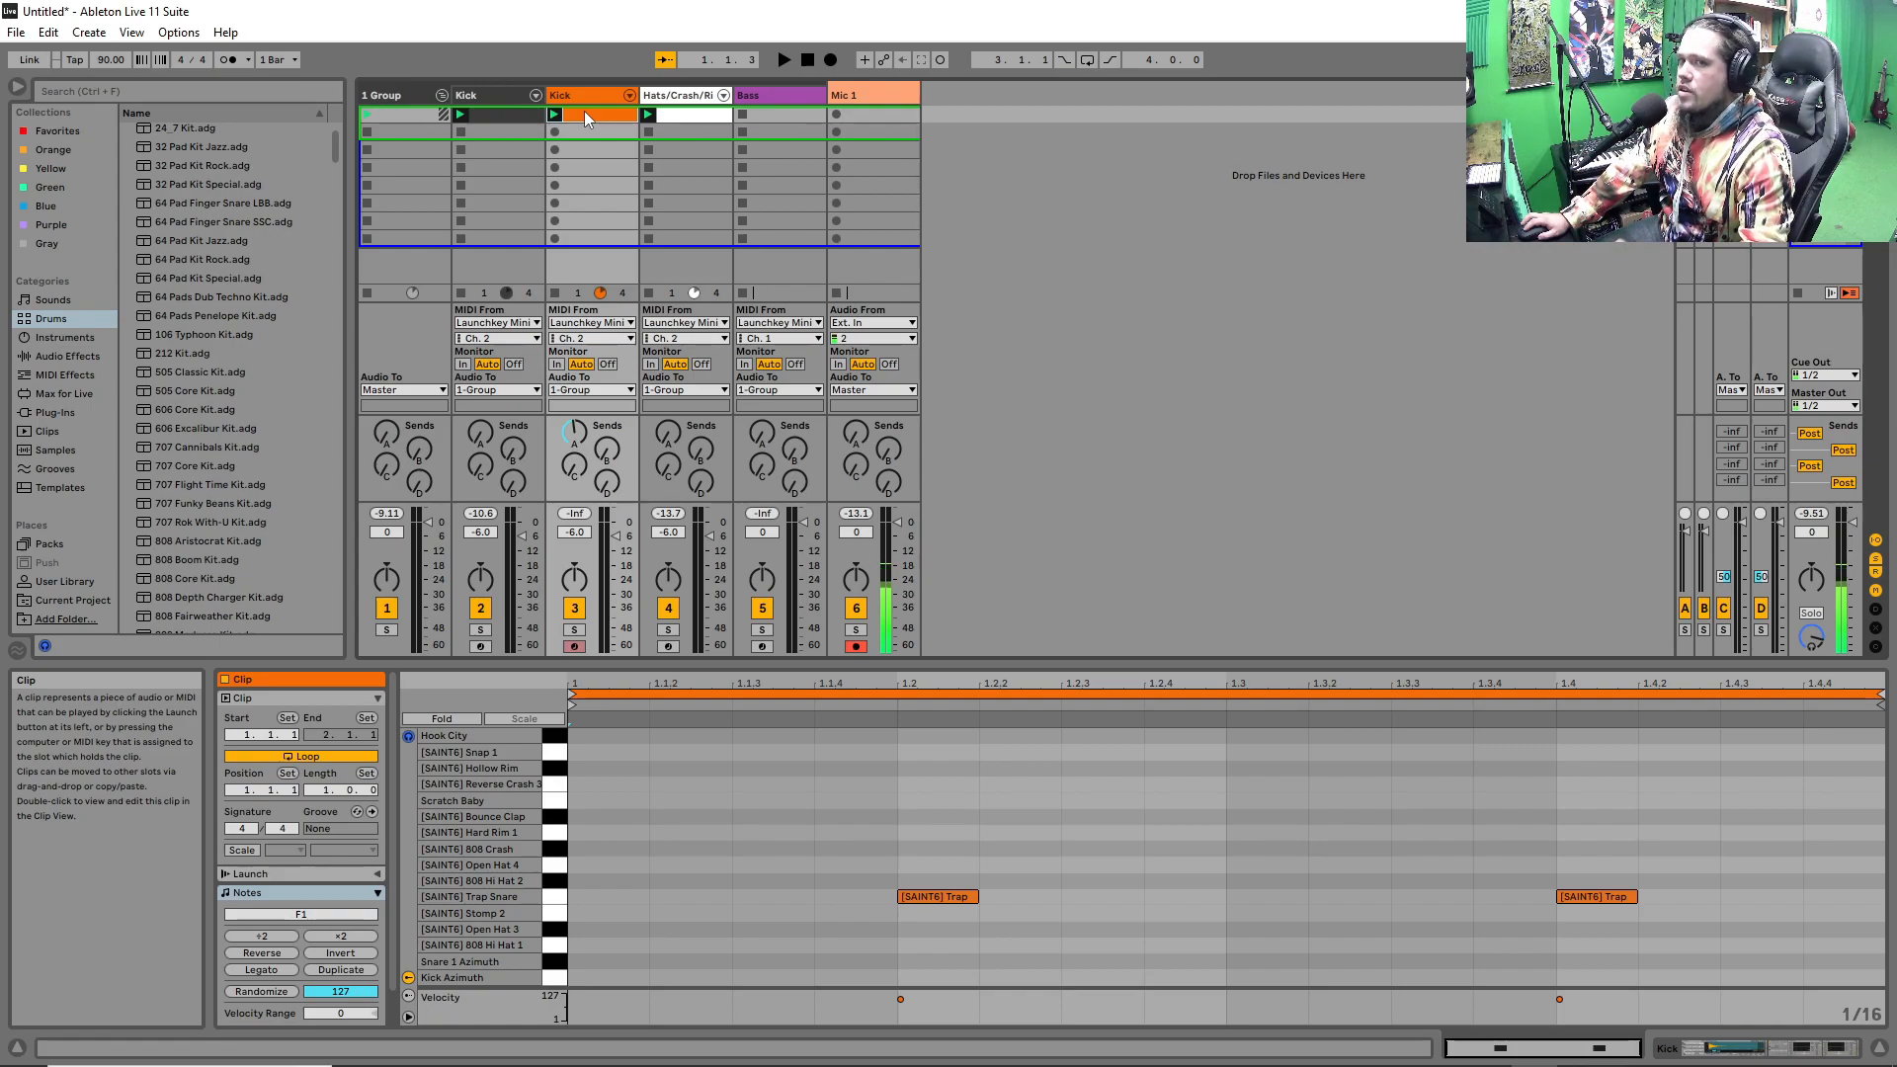
key("space")
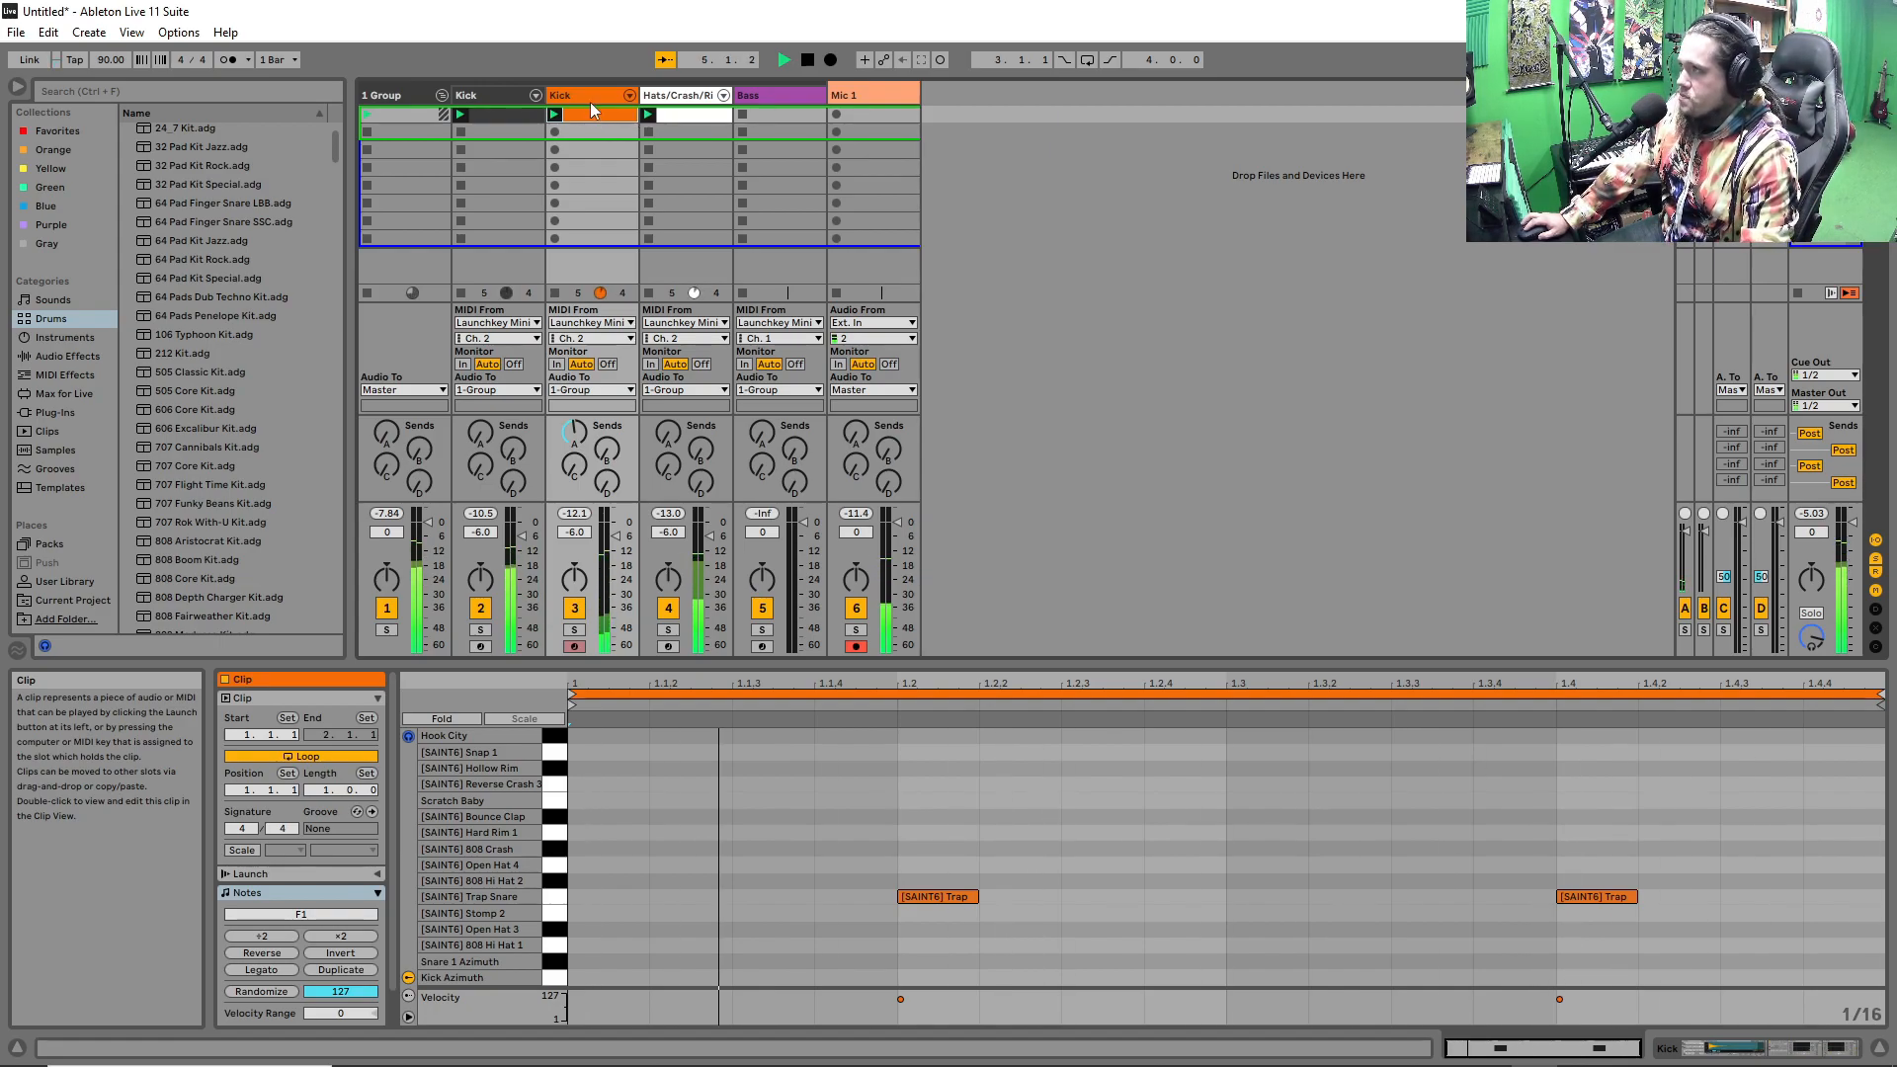
key("space")
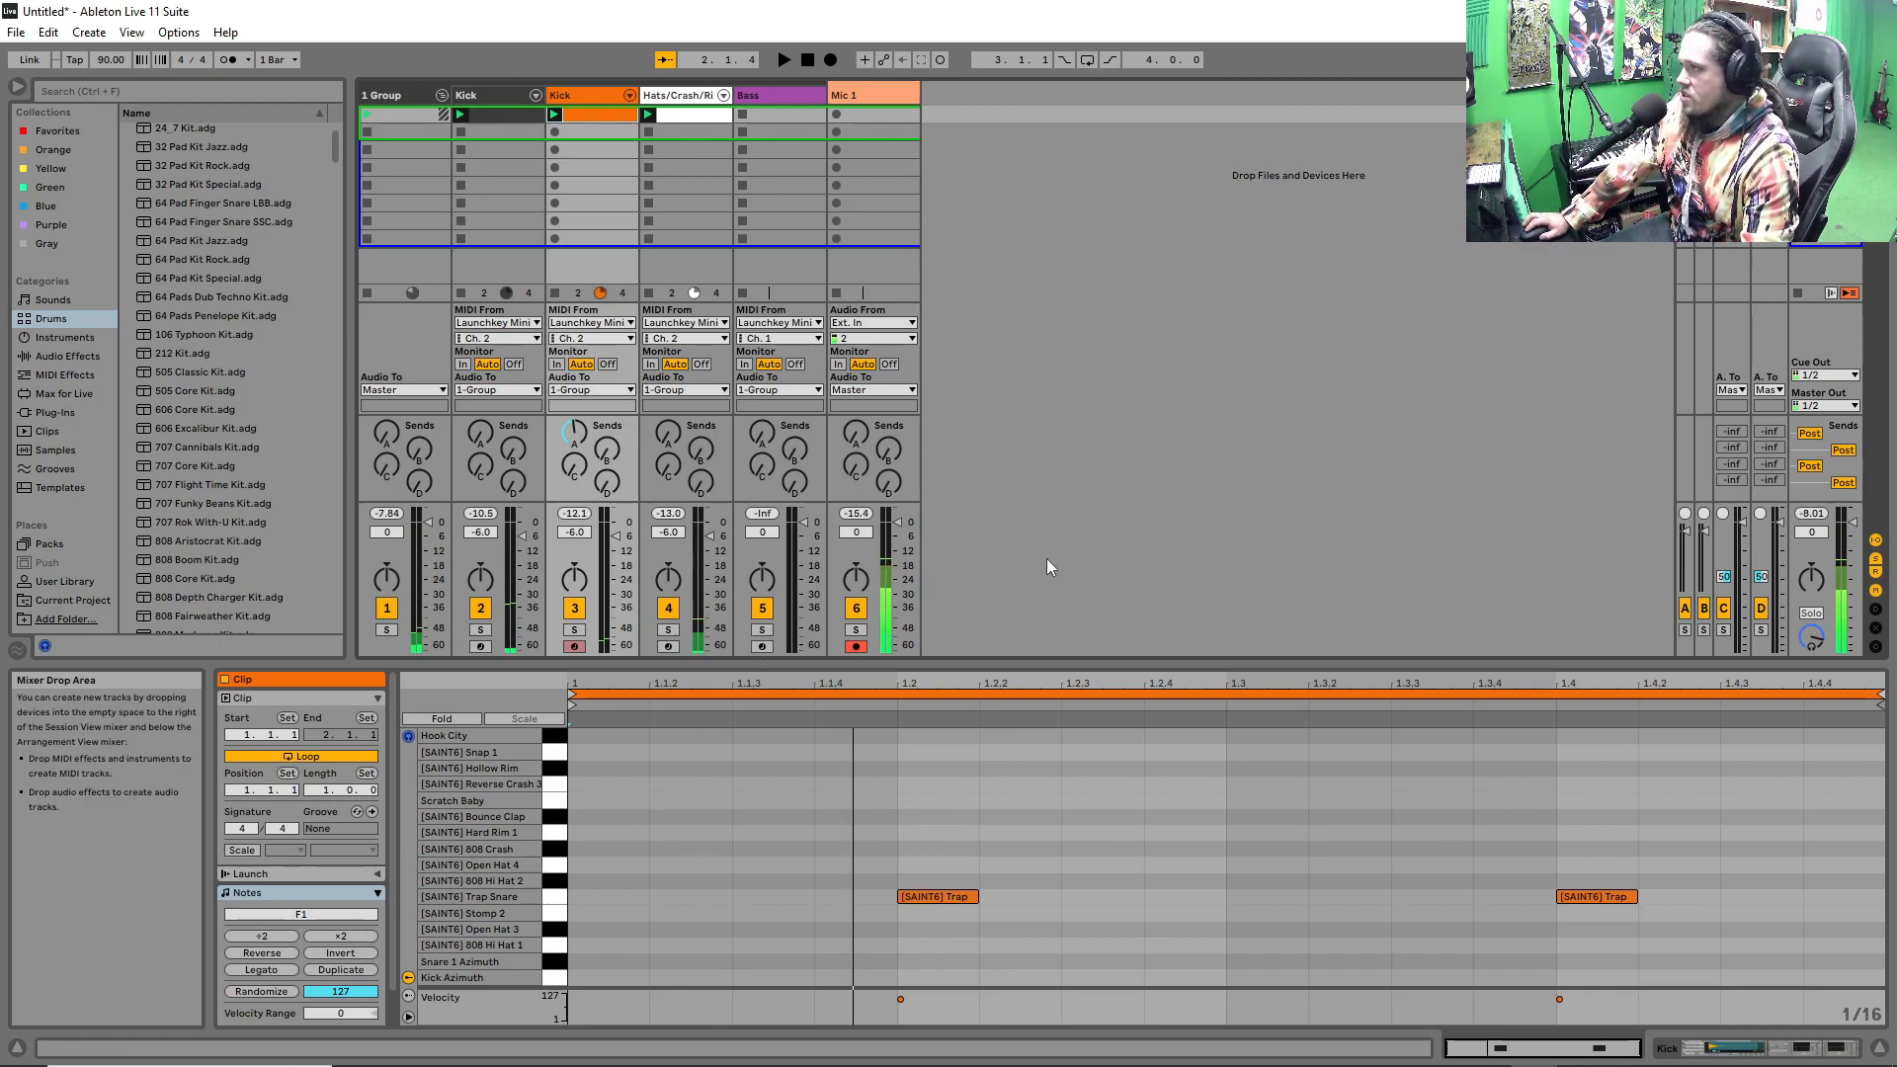
key("space")
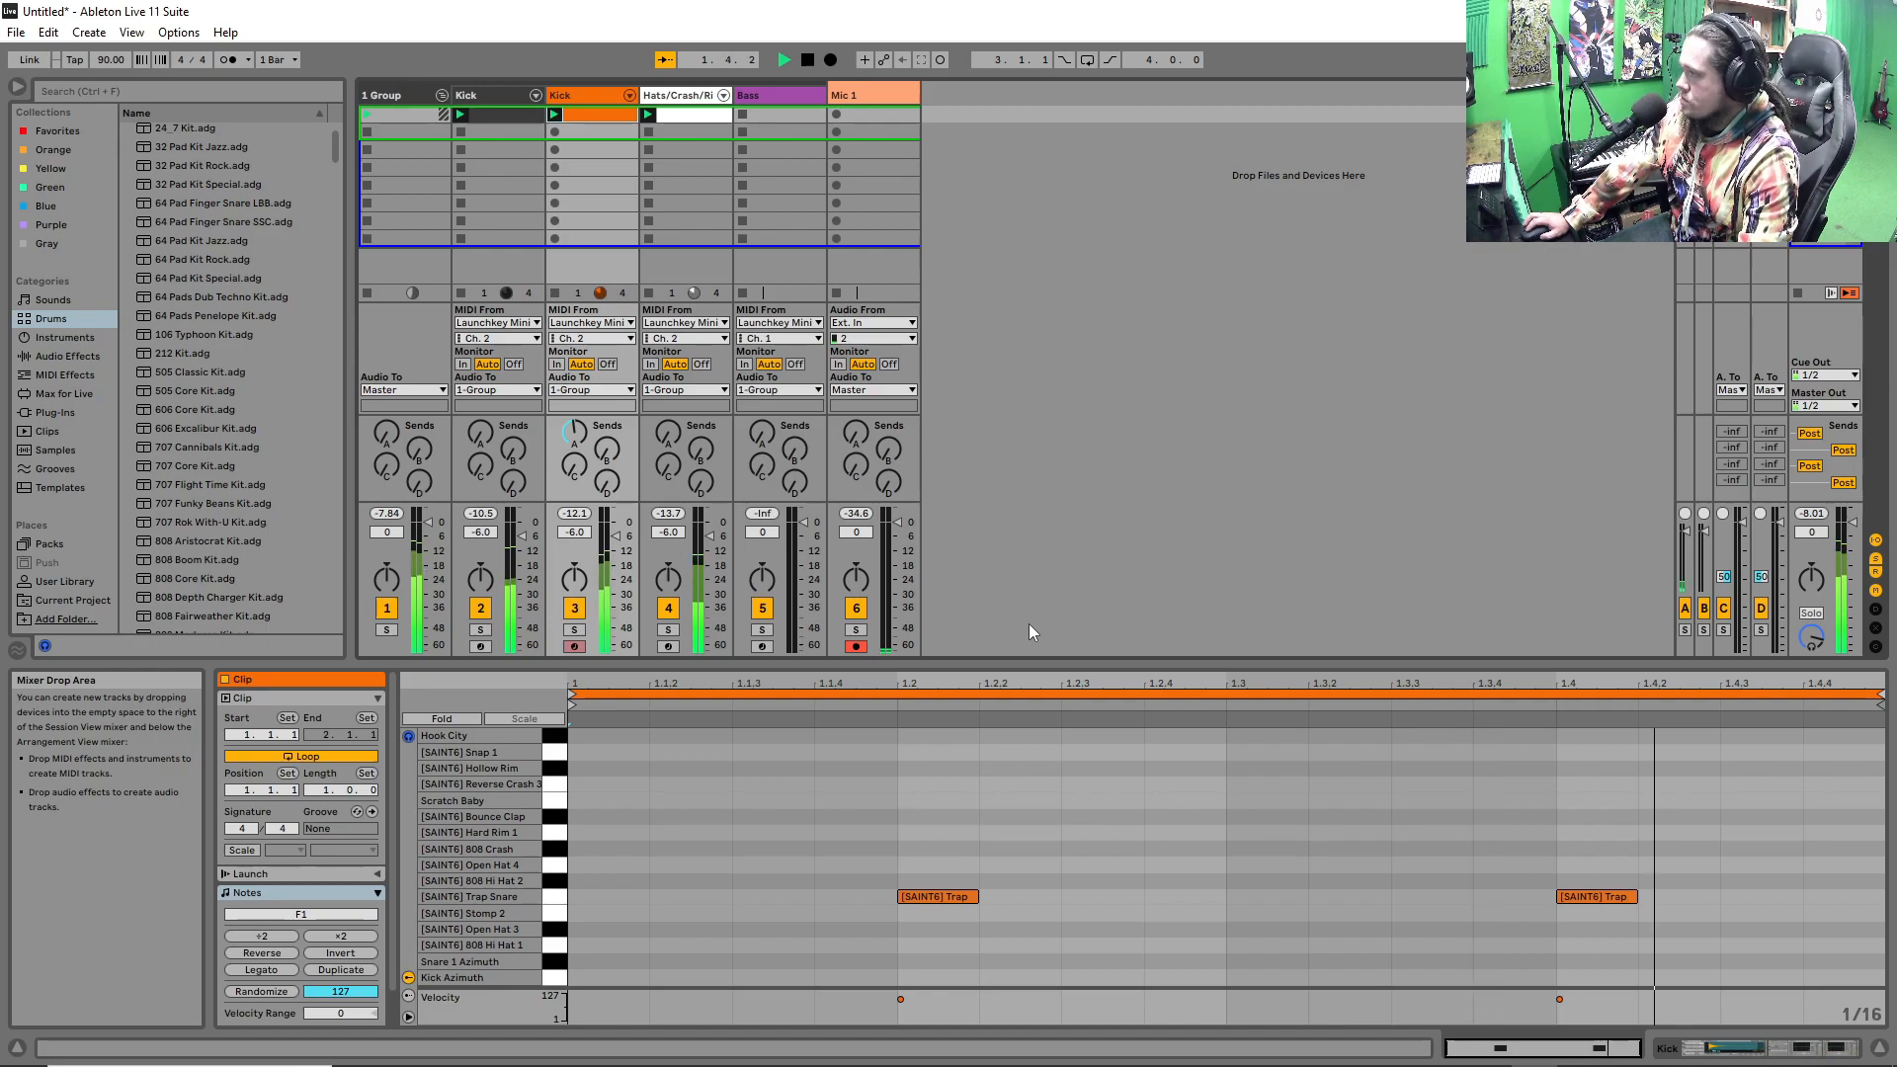
key("space")
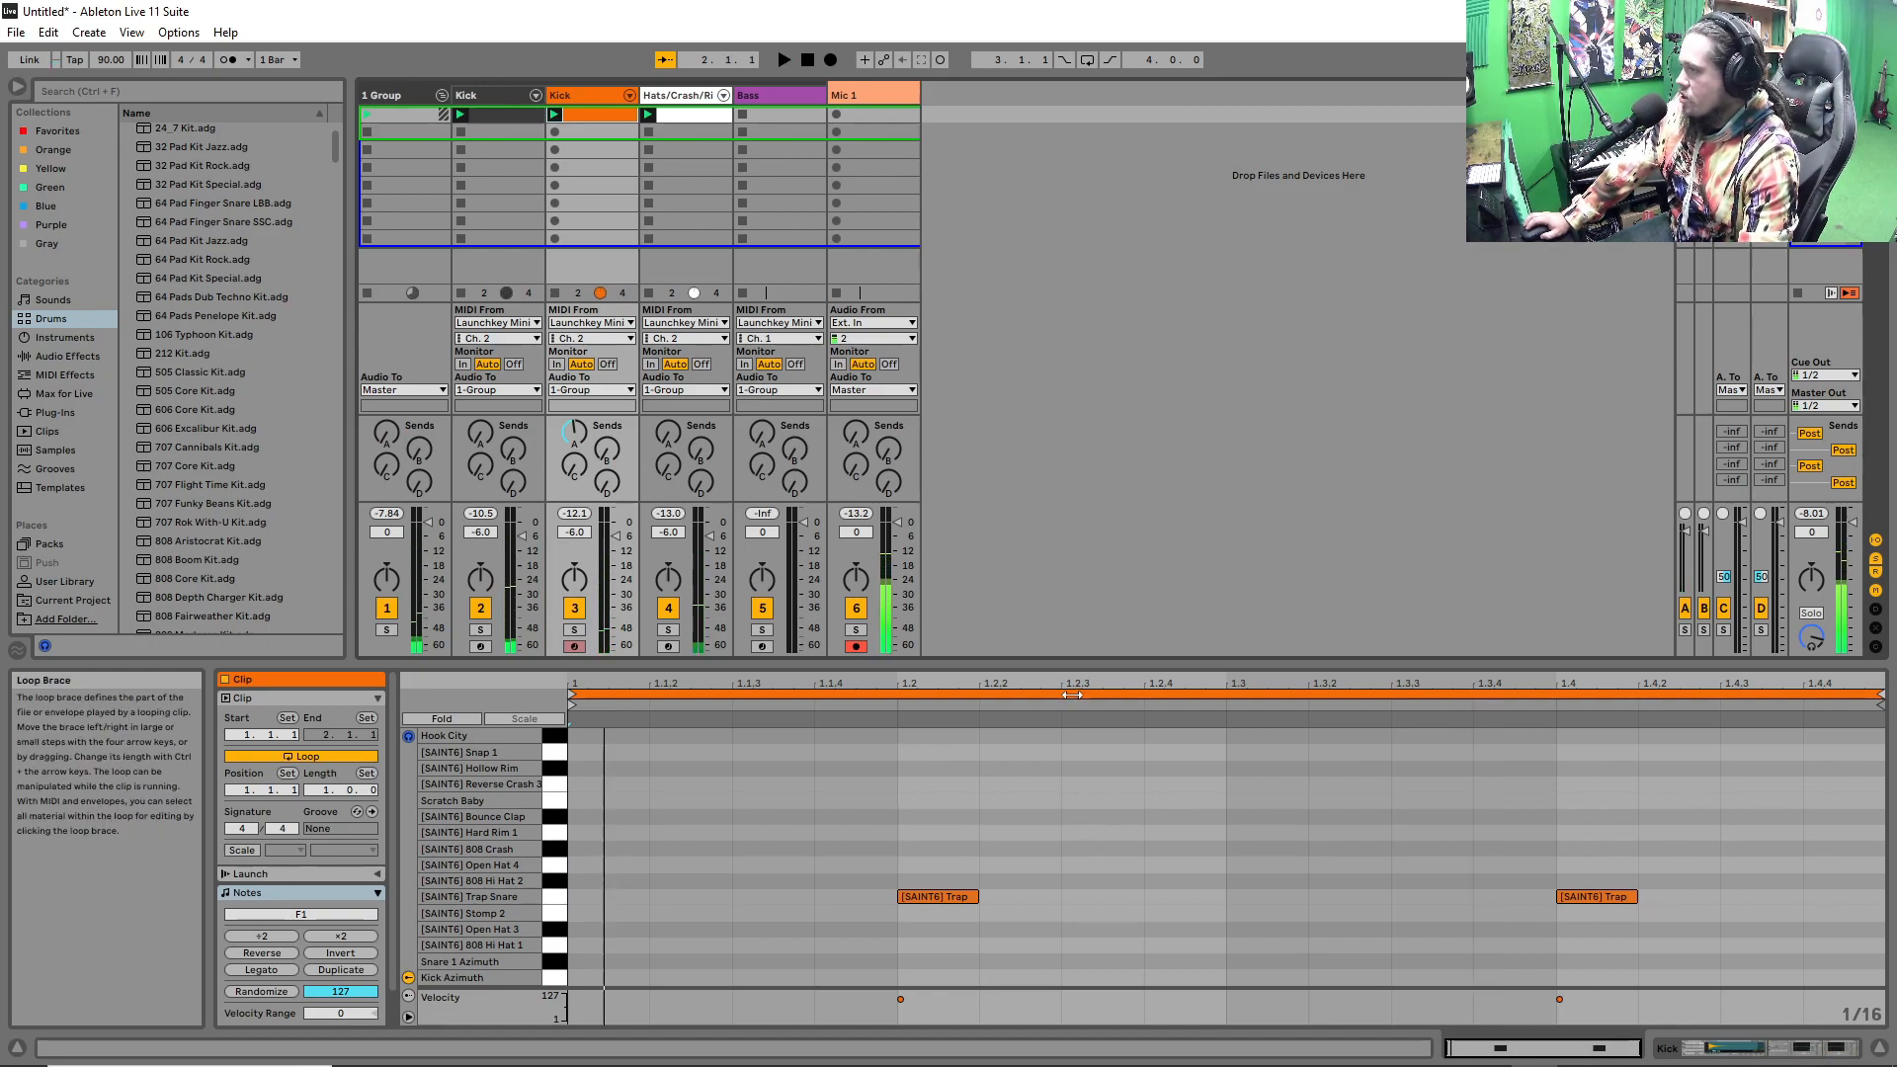
Duplicate the orange snare clip's loop twice to extend it to four bars.
right_click(1074, 698)
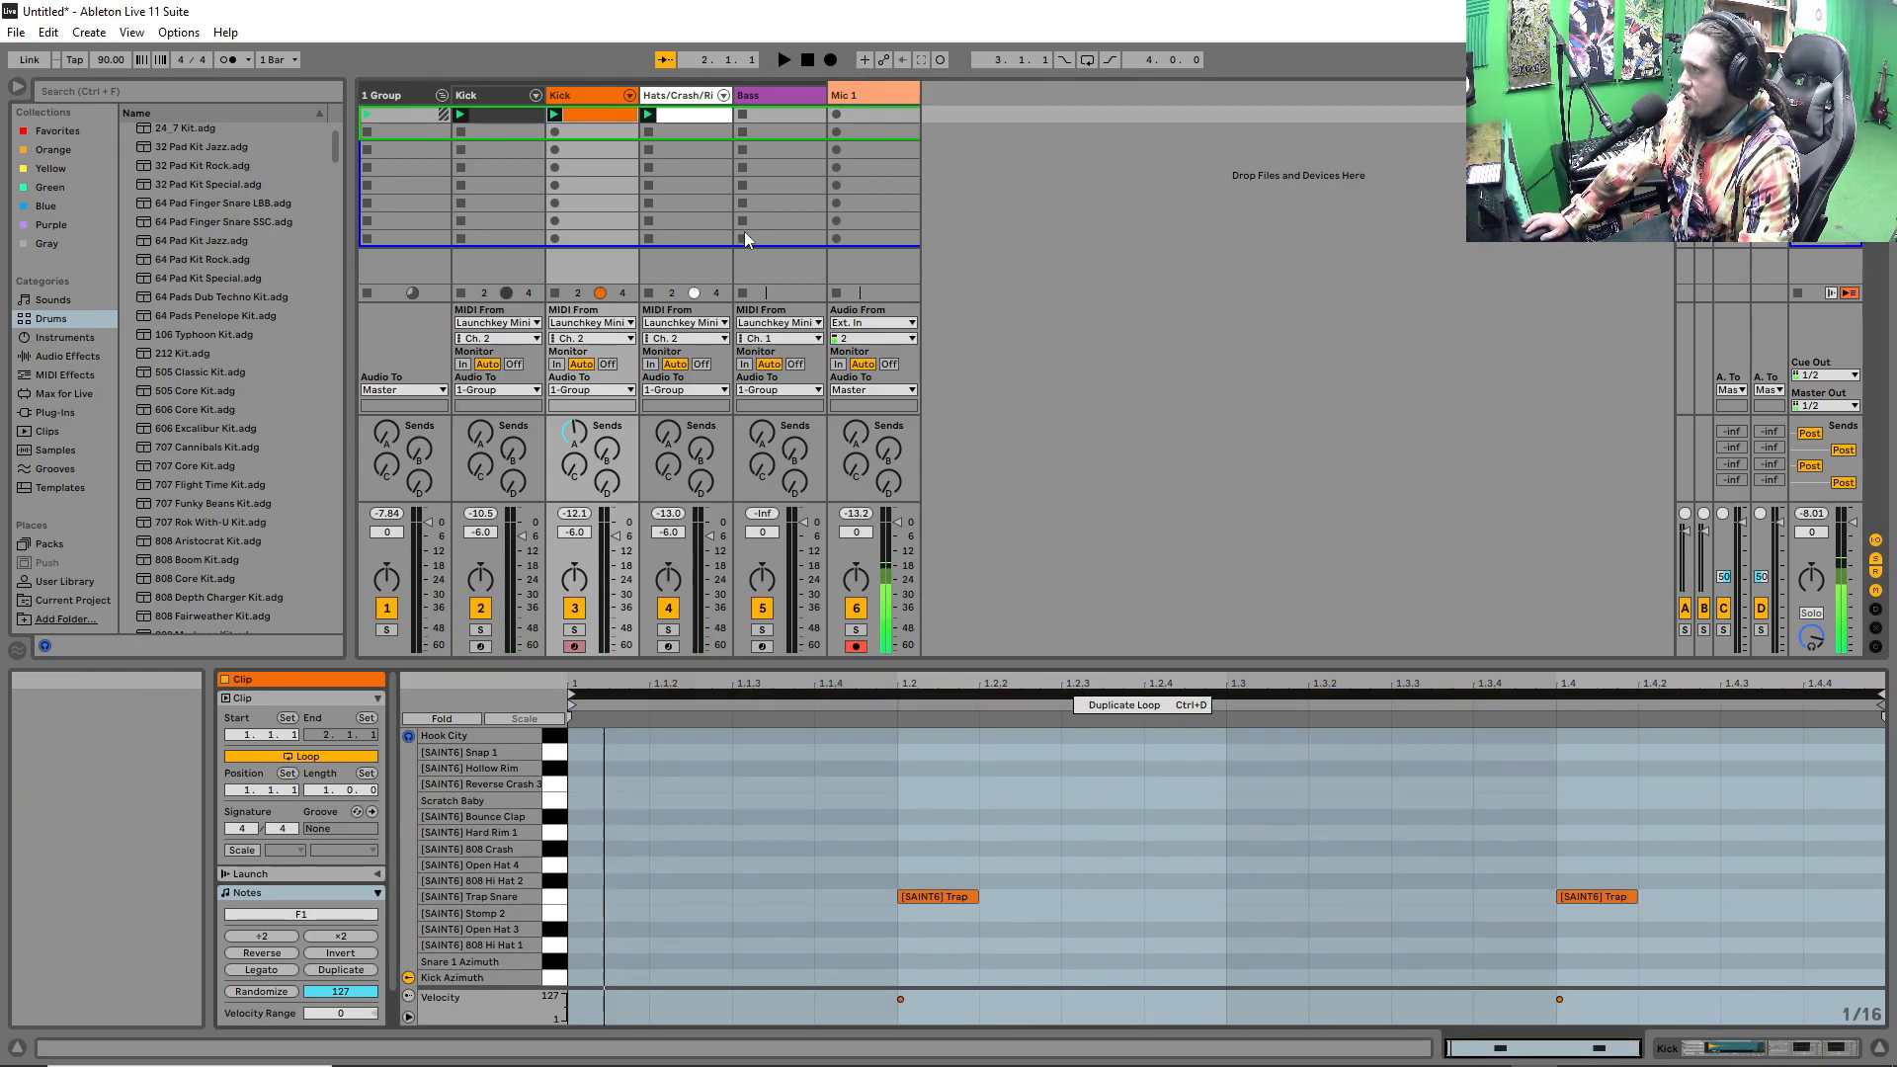
left_click(696, 254)
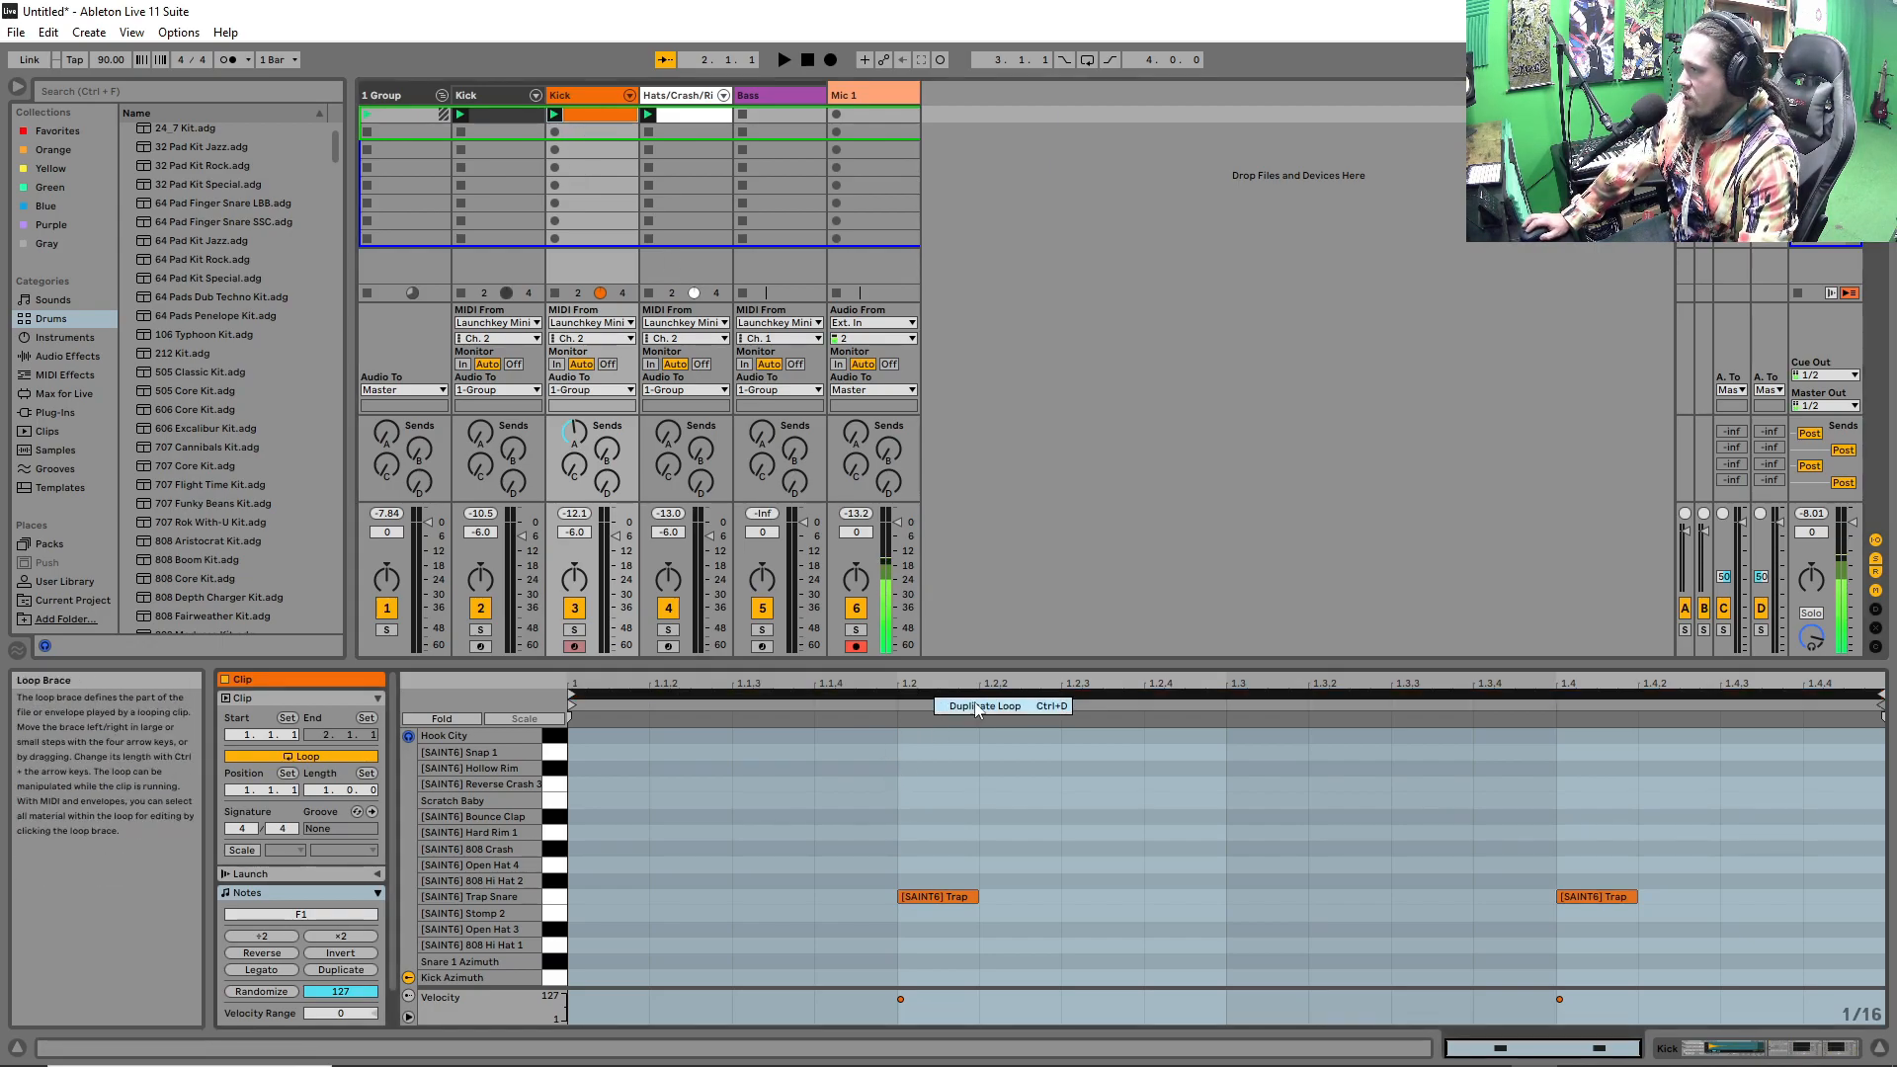
key("ctrl+d")
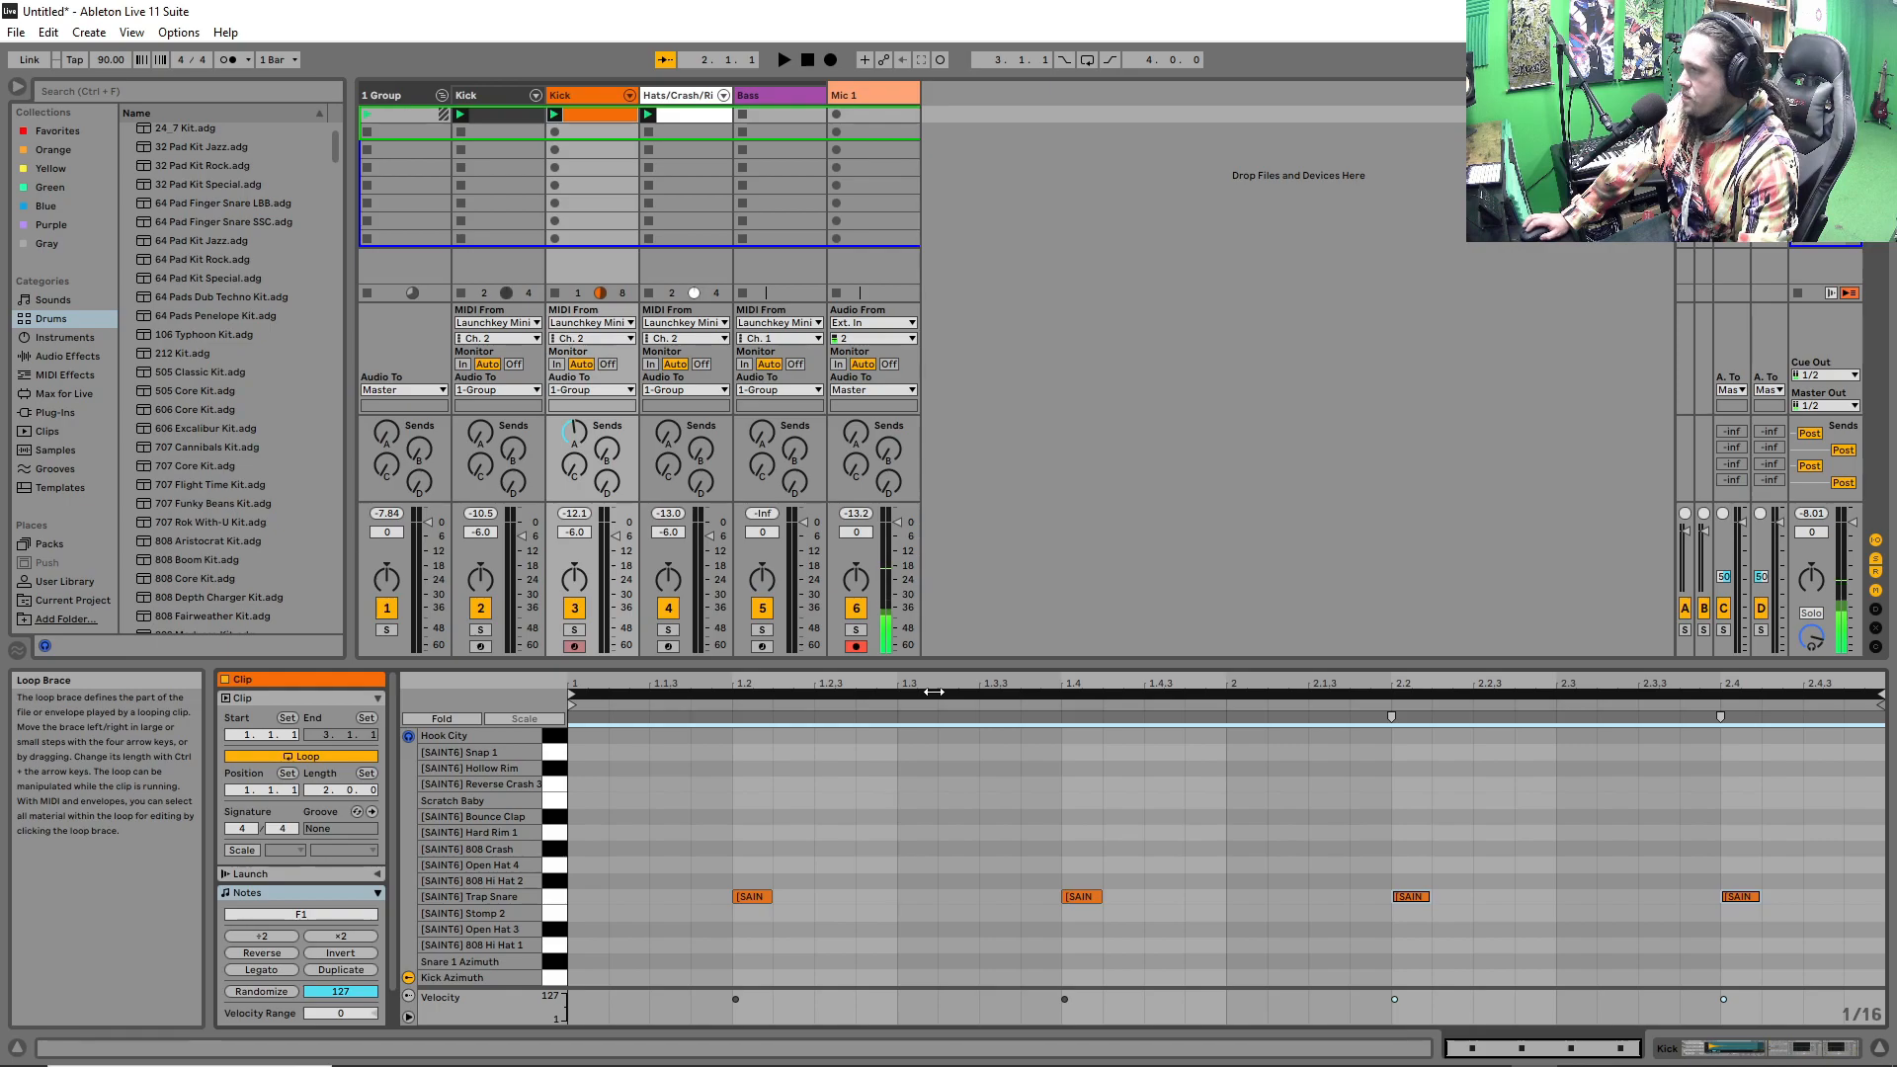
right_click(933, 691)
left_click(955, 705)
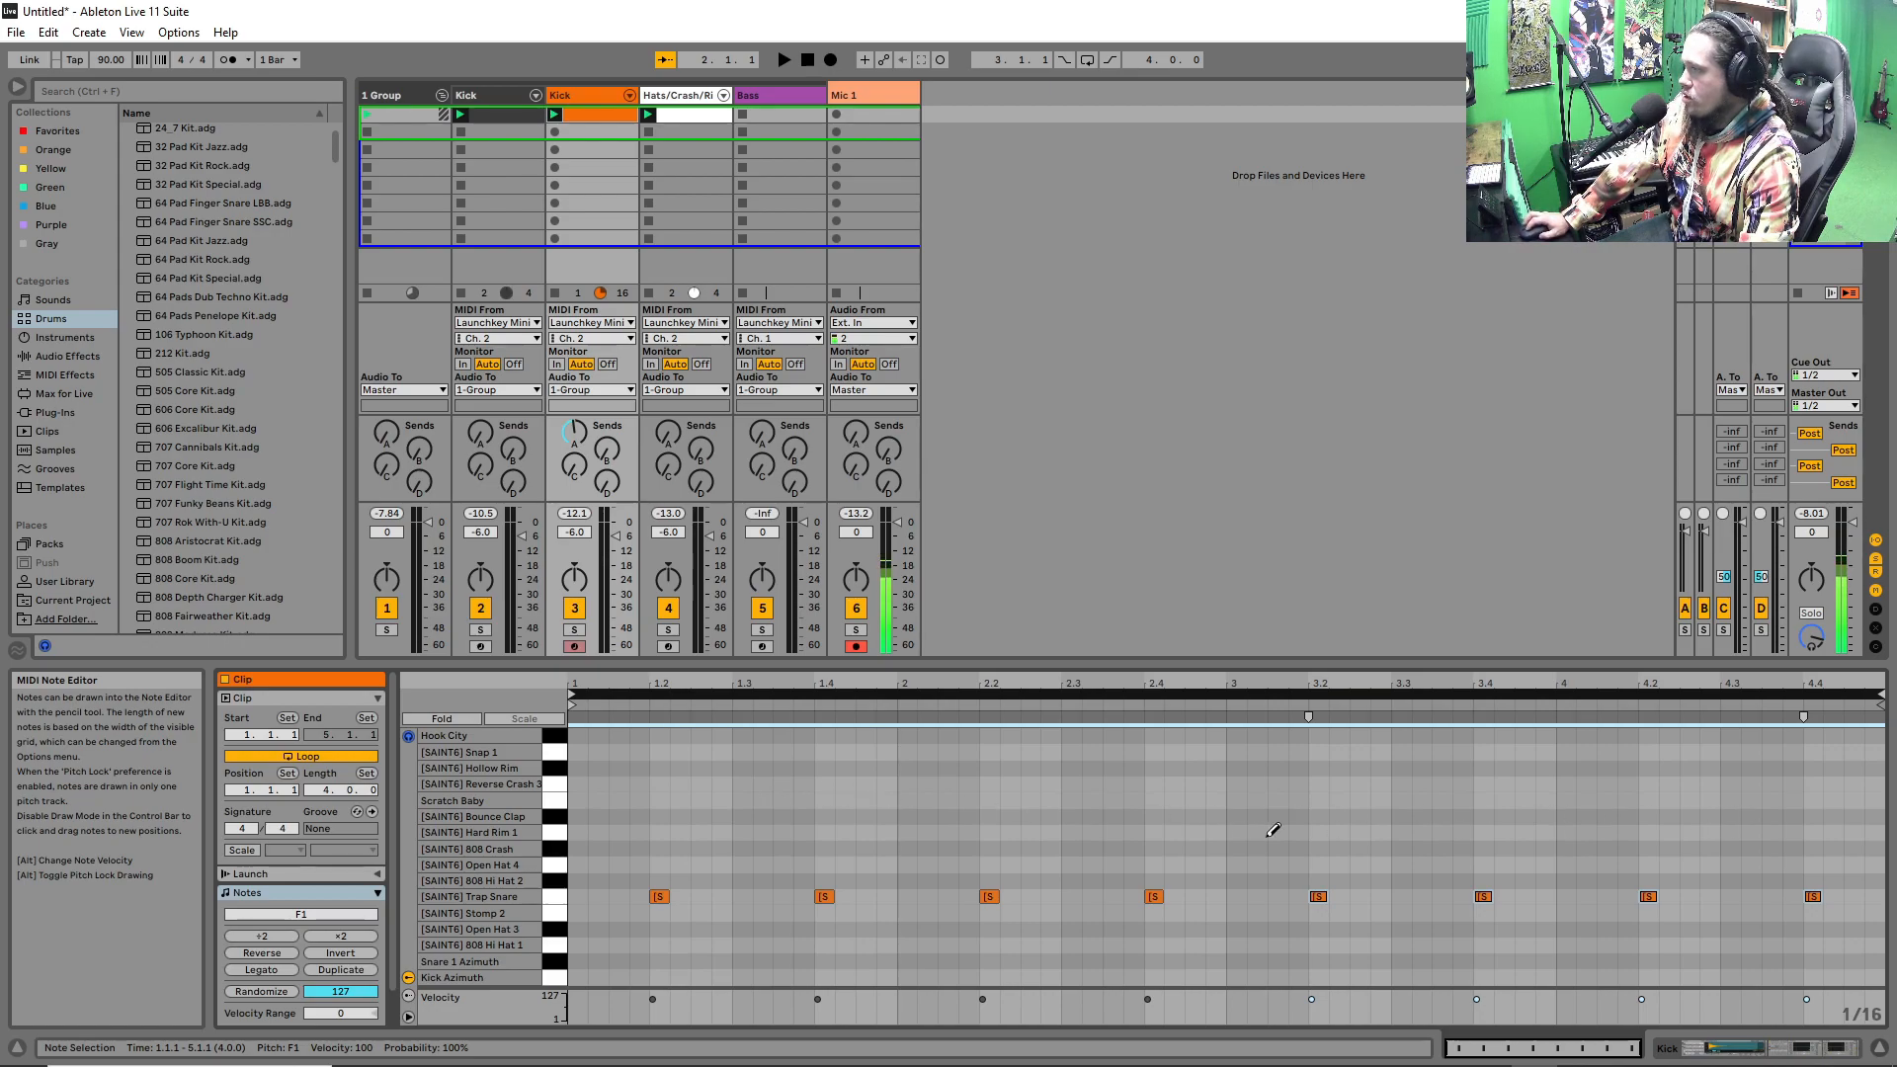
Erase the Trap Snare notes at 4.2 and 4.4 and limit the snare clip's loop to bar 4.
left_click(1650, 895)
left_click(1813, 895)
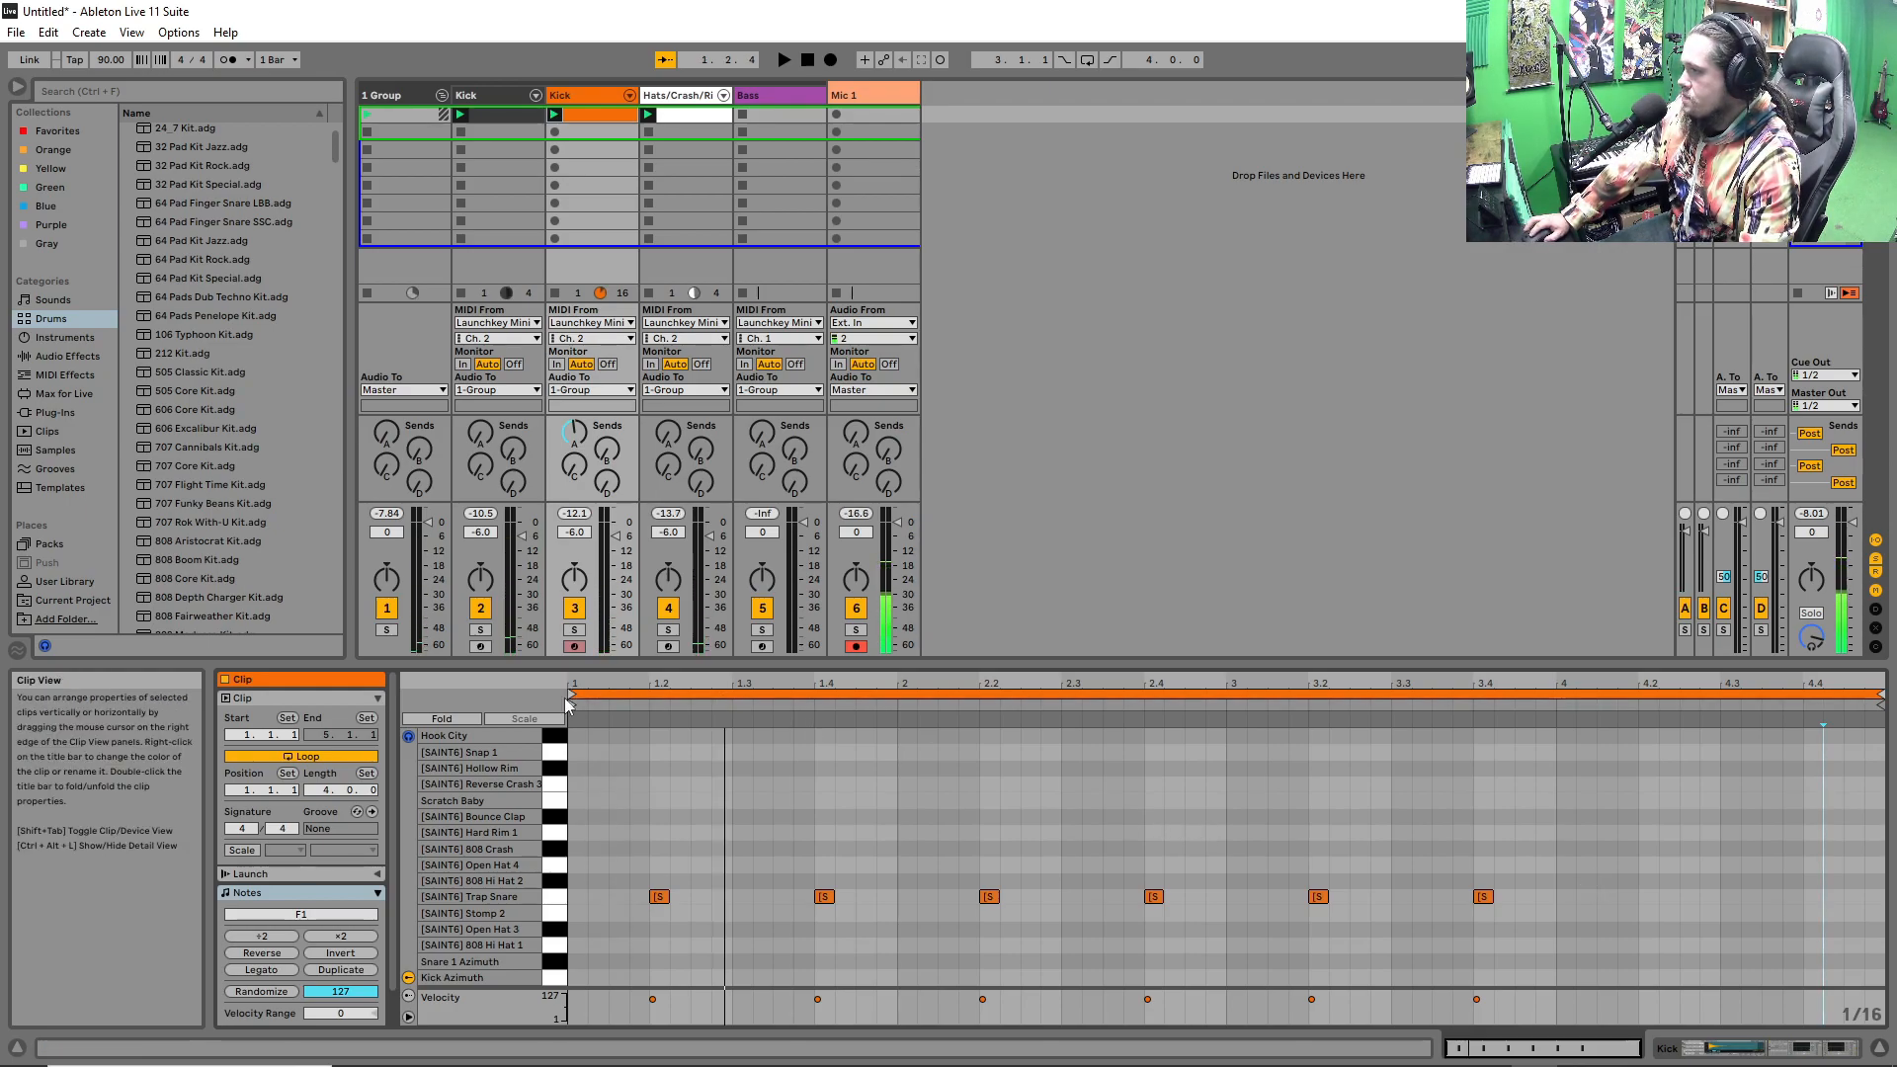
left_click_drag(568, 703, 1558, 707)
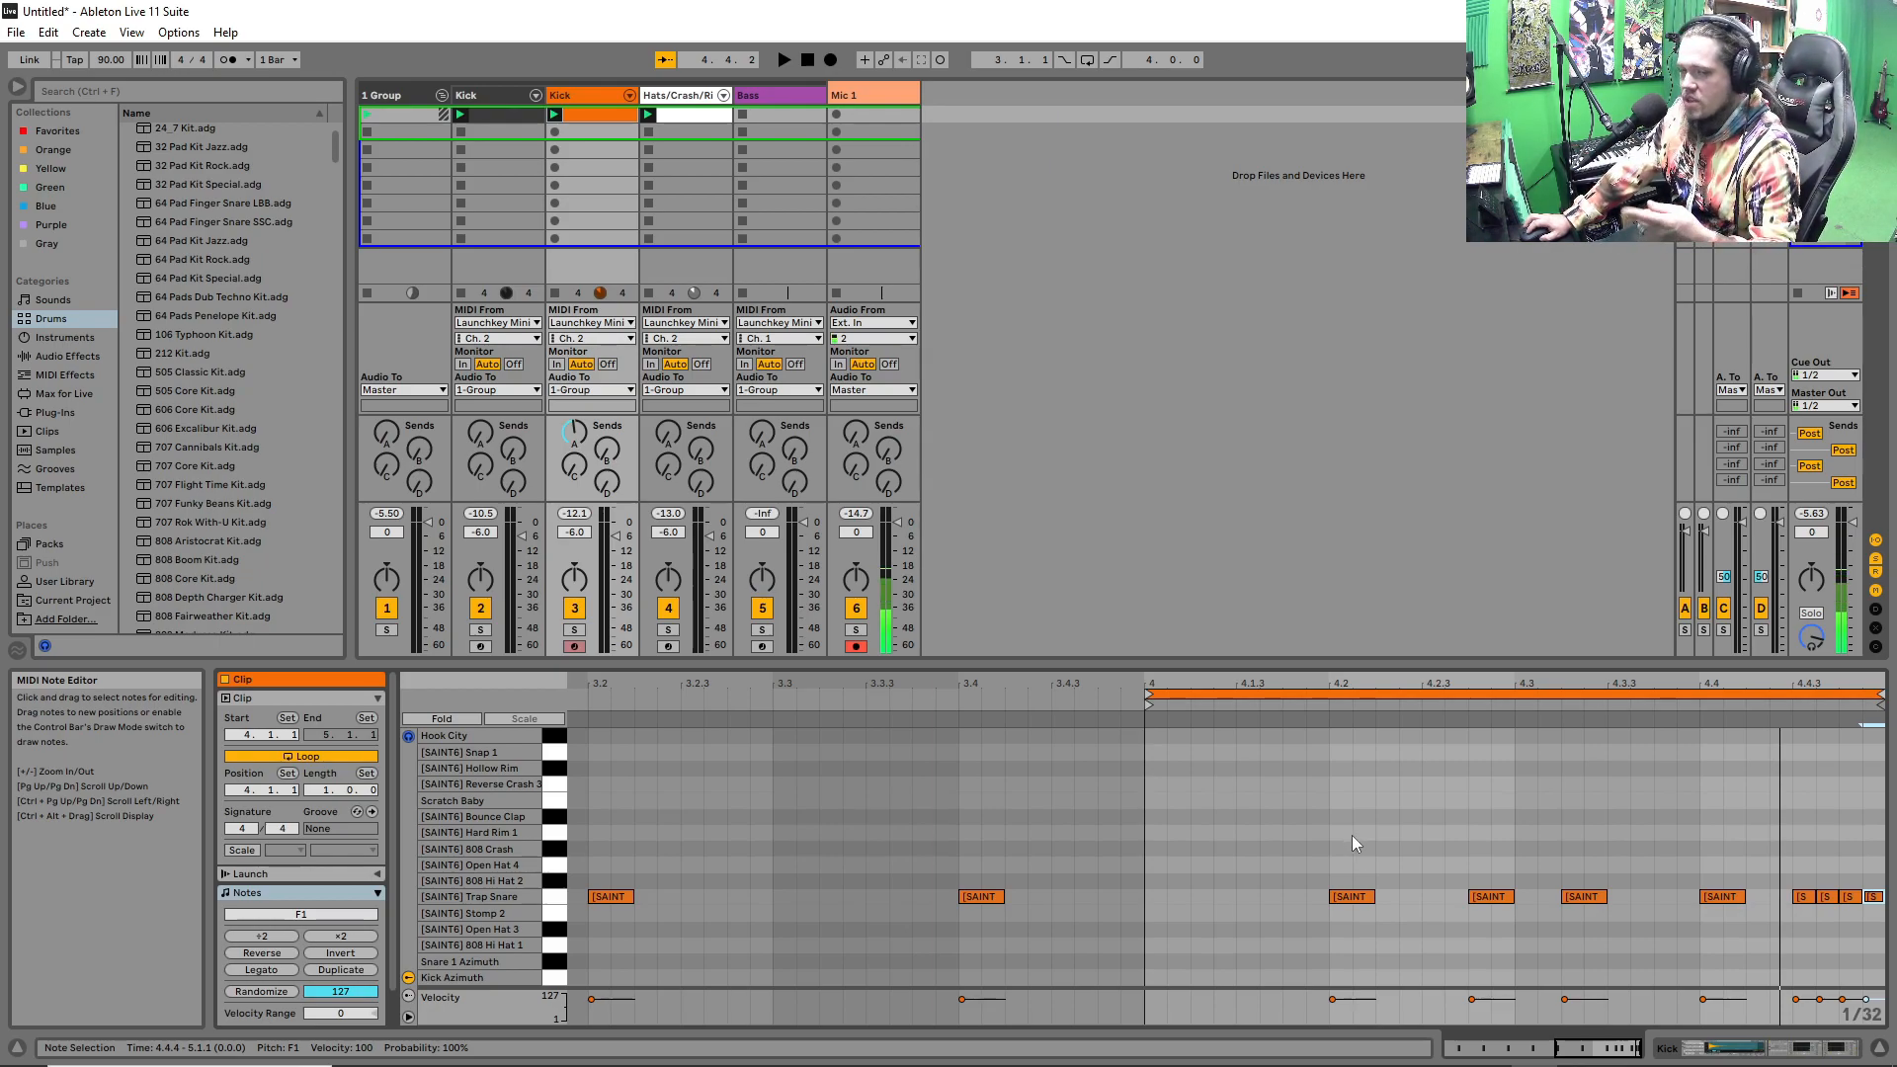
Shape the velocities of the closing Trap Snare roll in bar 4 into a rising ramp and play the fill.
key("space")
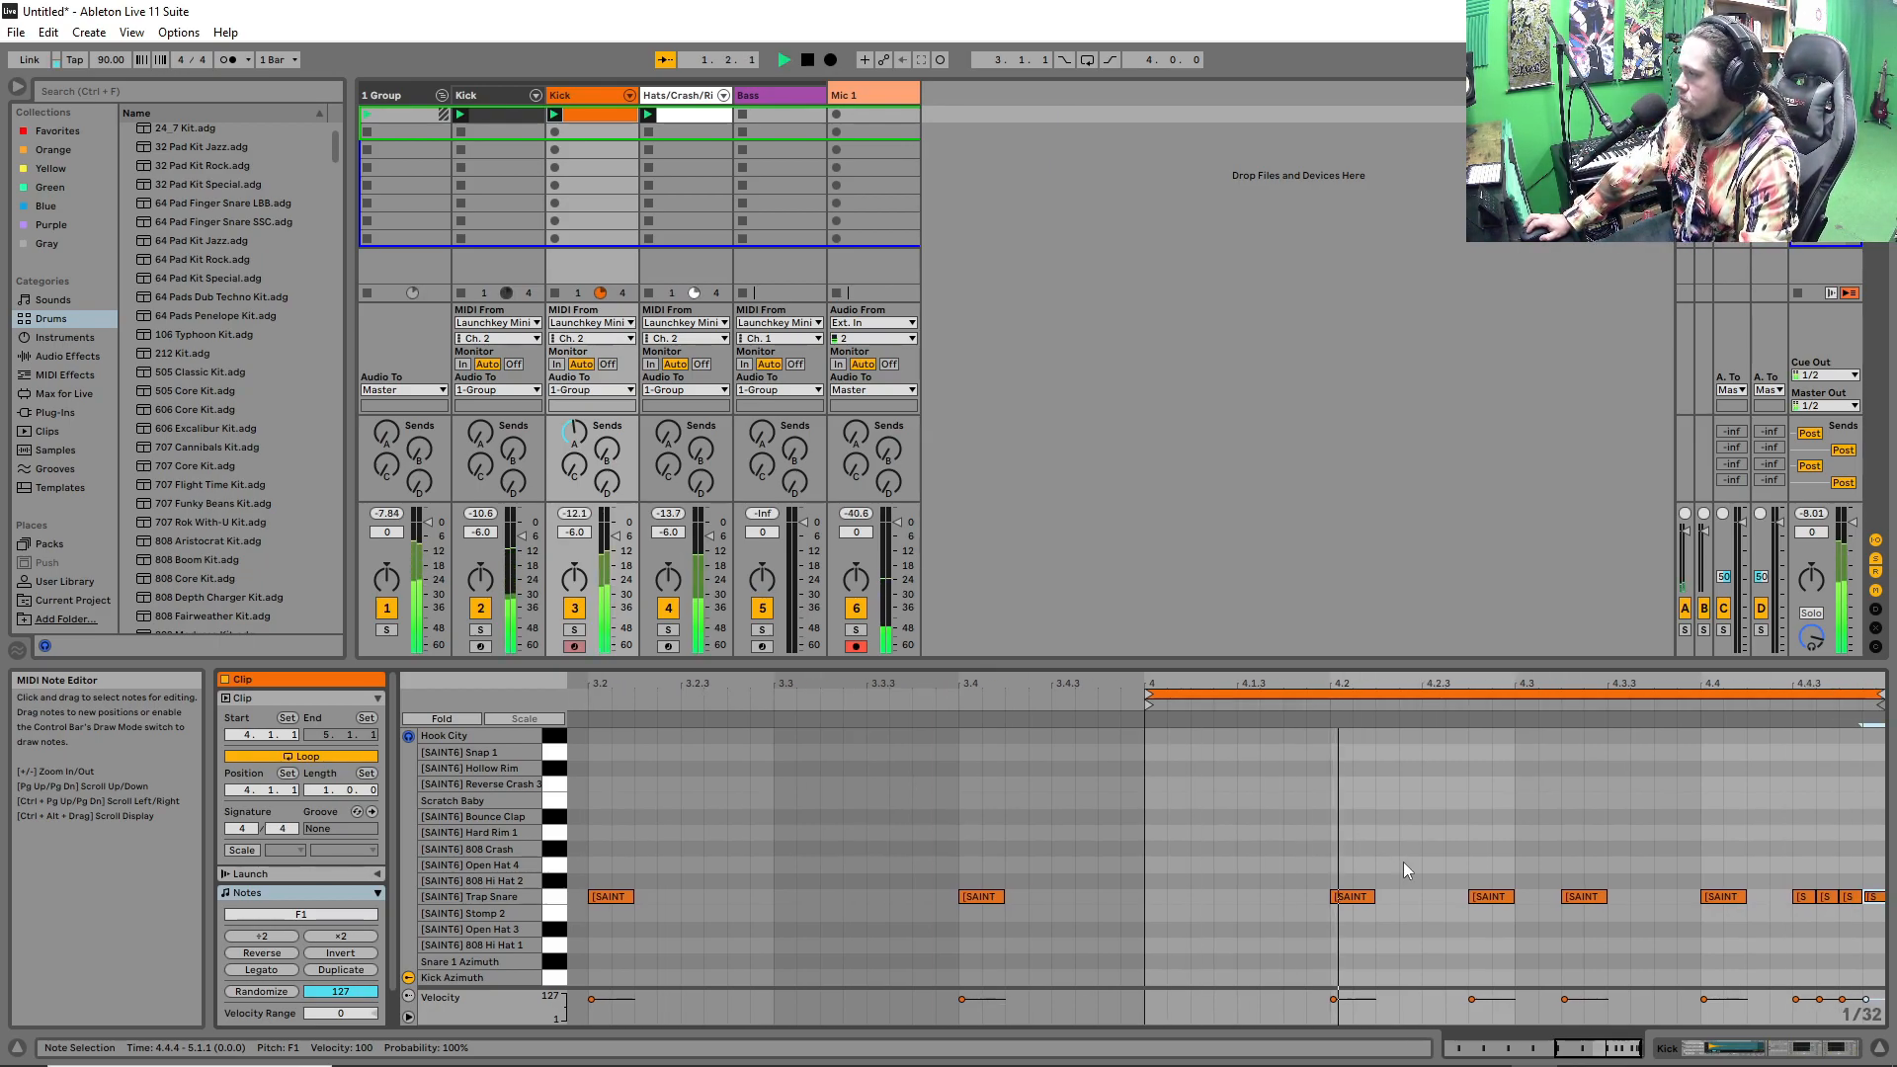
key("space")
left_click_drag(1797, 998, 1843, 1005)
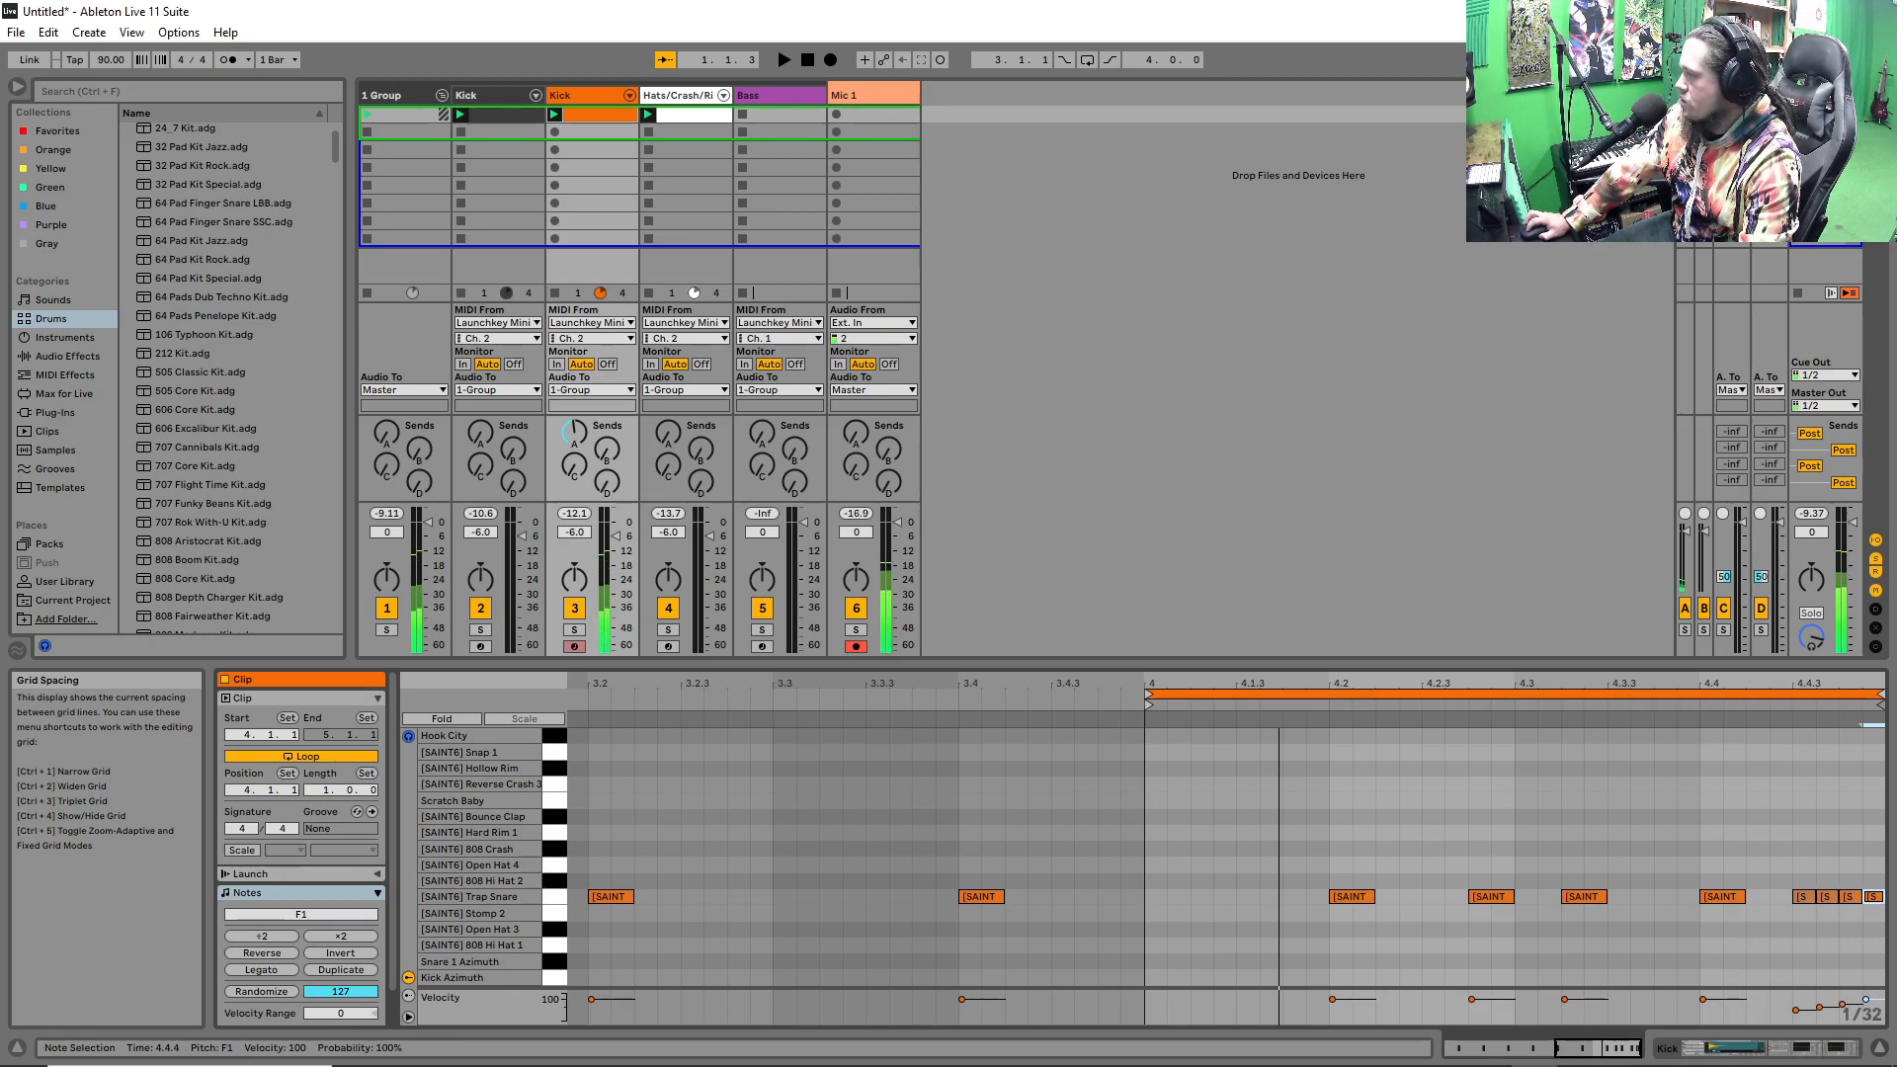
key("space")
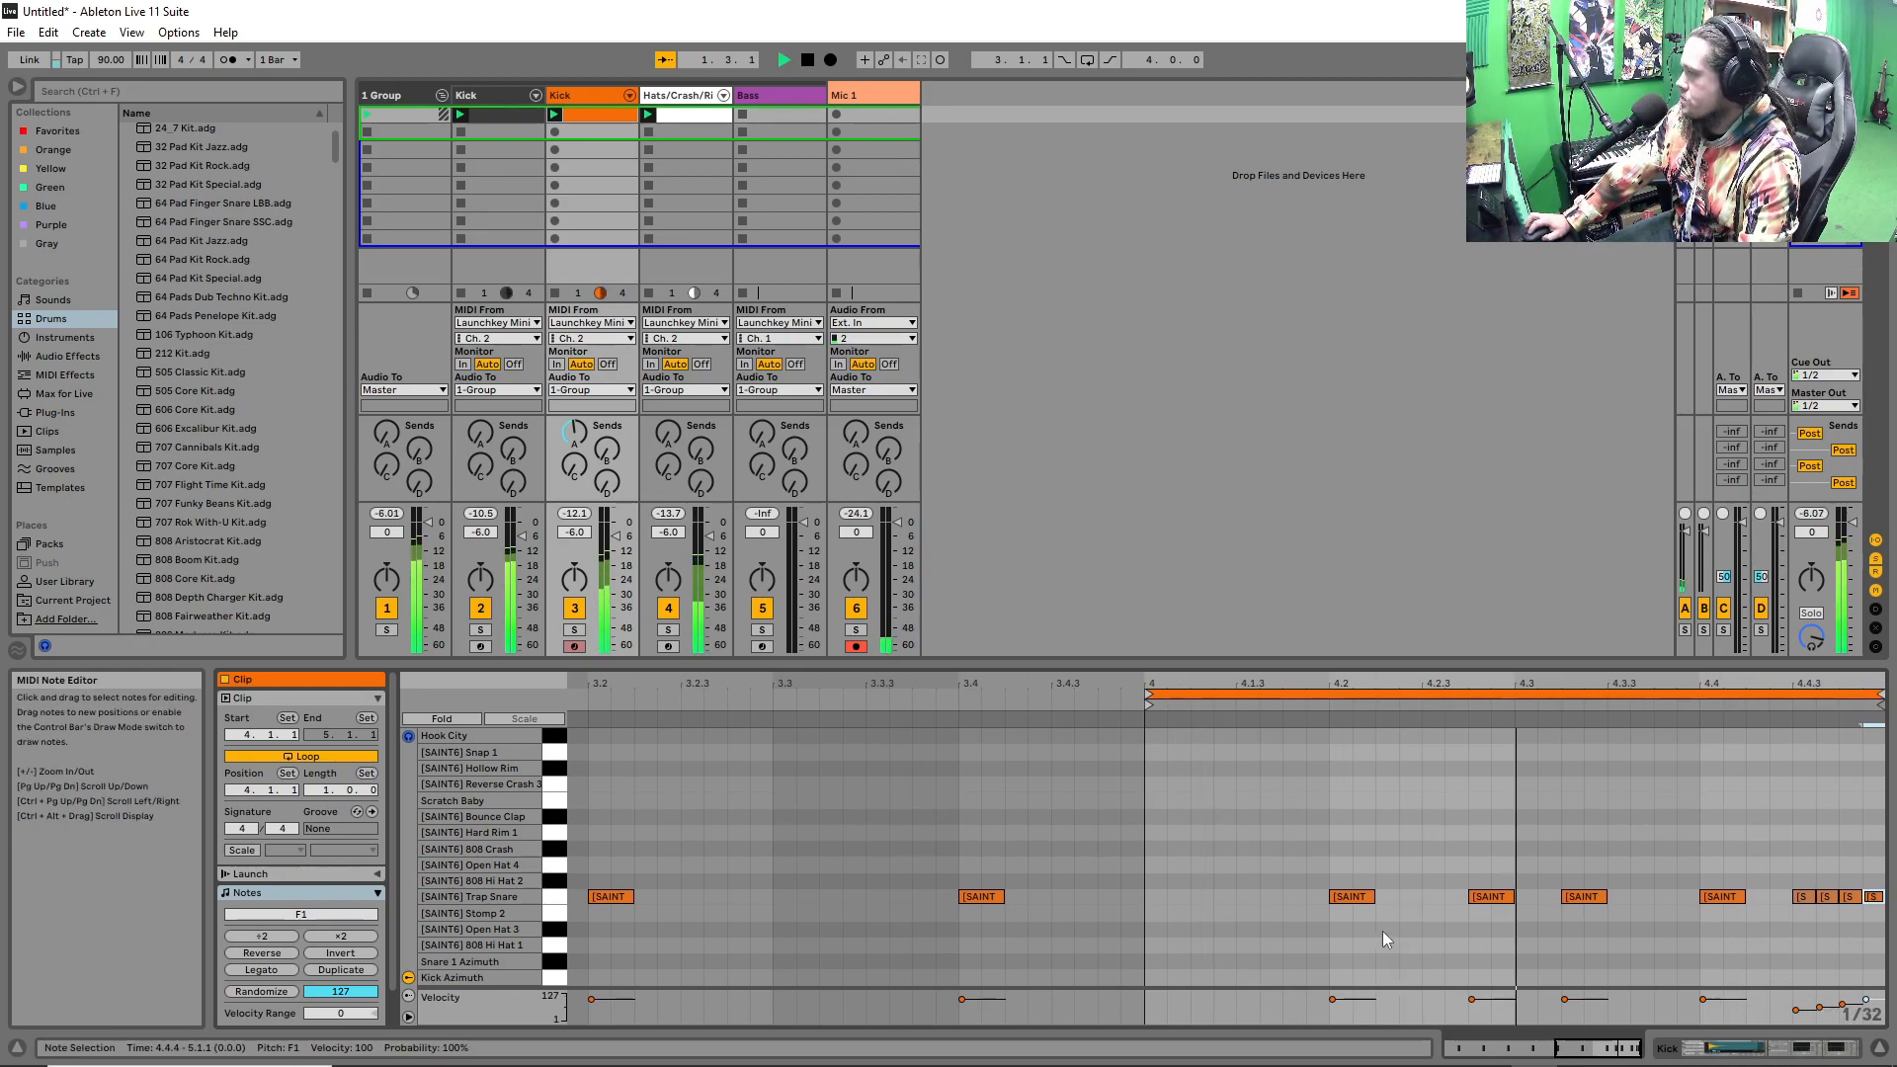
key("space")
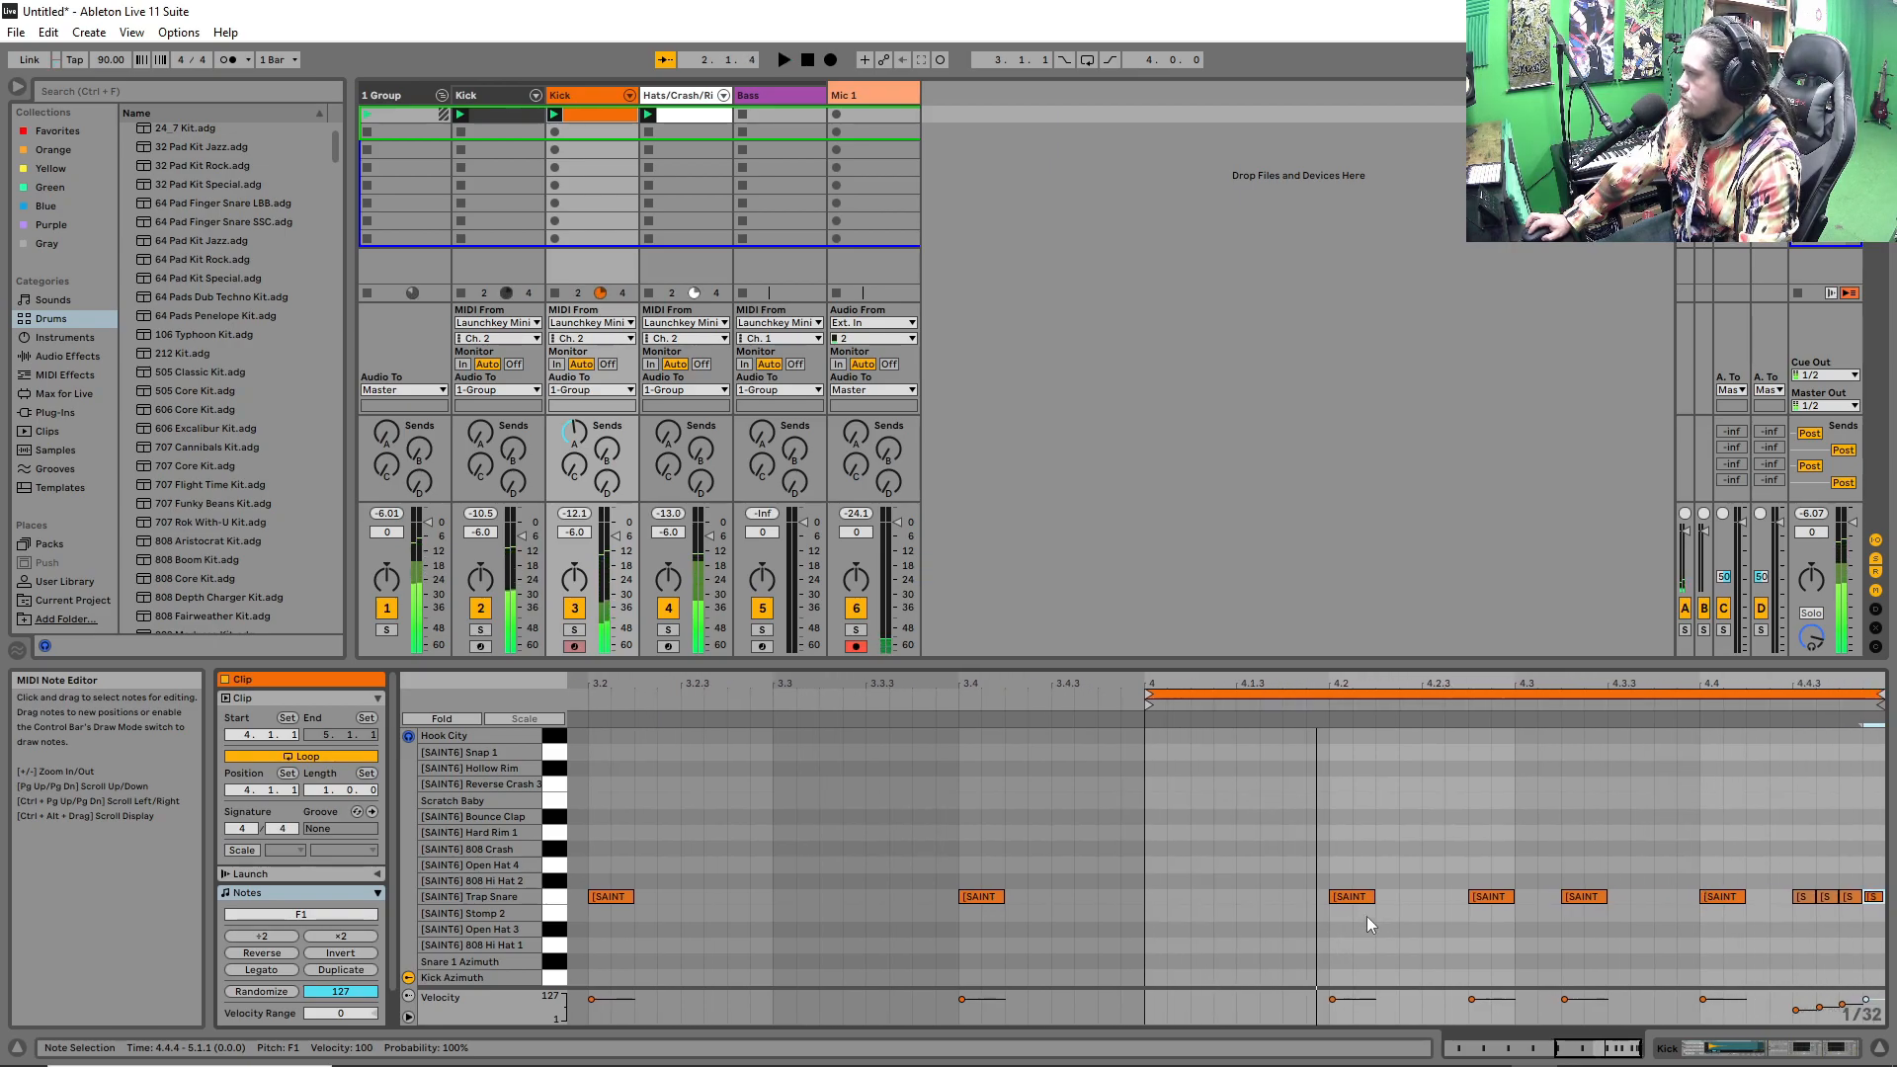
Extend the snare clip's loop back to bar 1 for a four-bar length and play it with the other drums.
scroll(1371, 923, "down", 3)
left_click_drag(1560, 691, 577, 700)
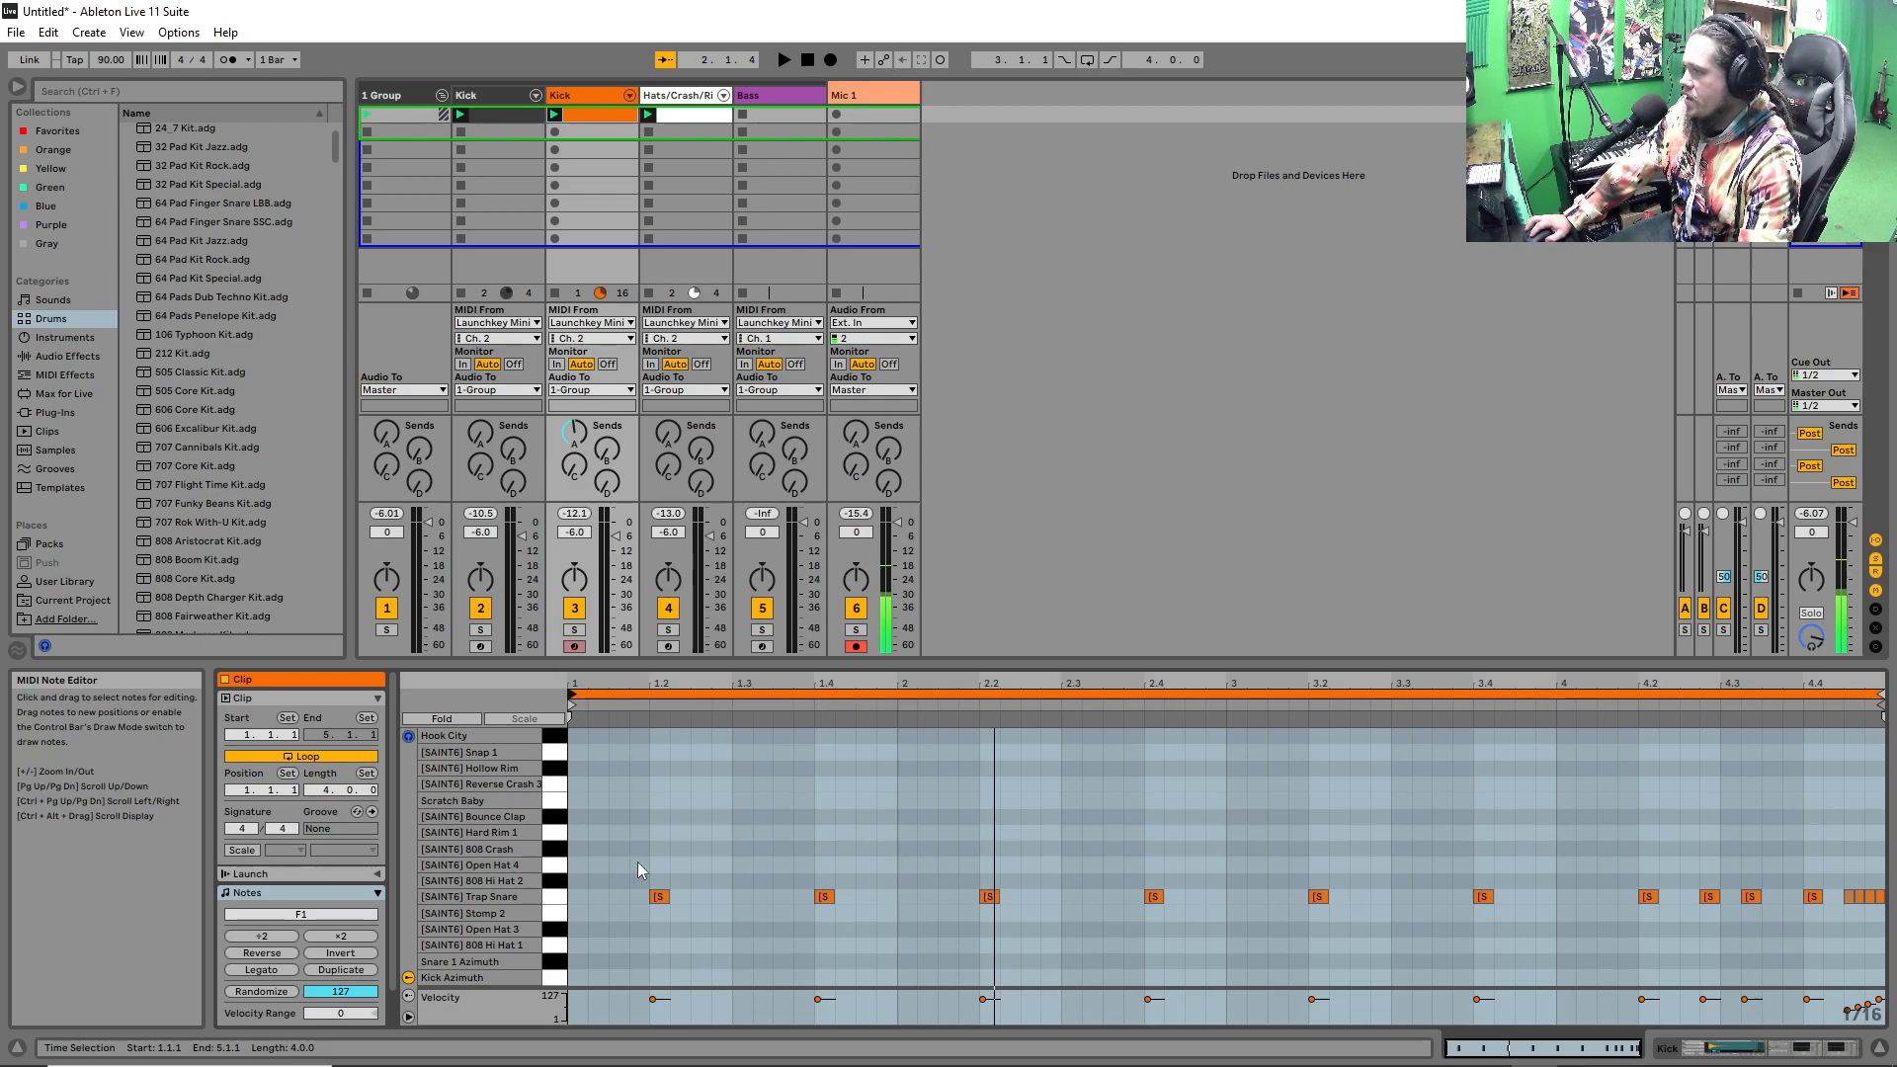
key("space")
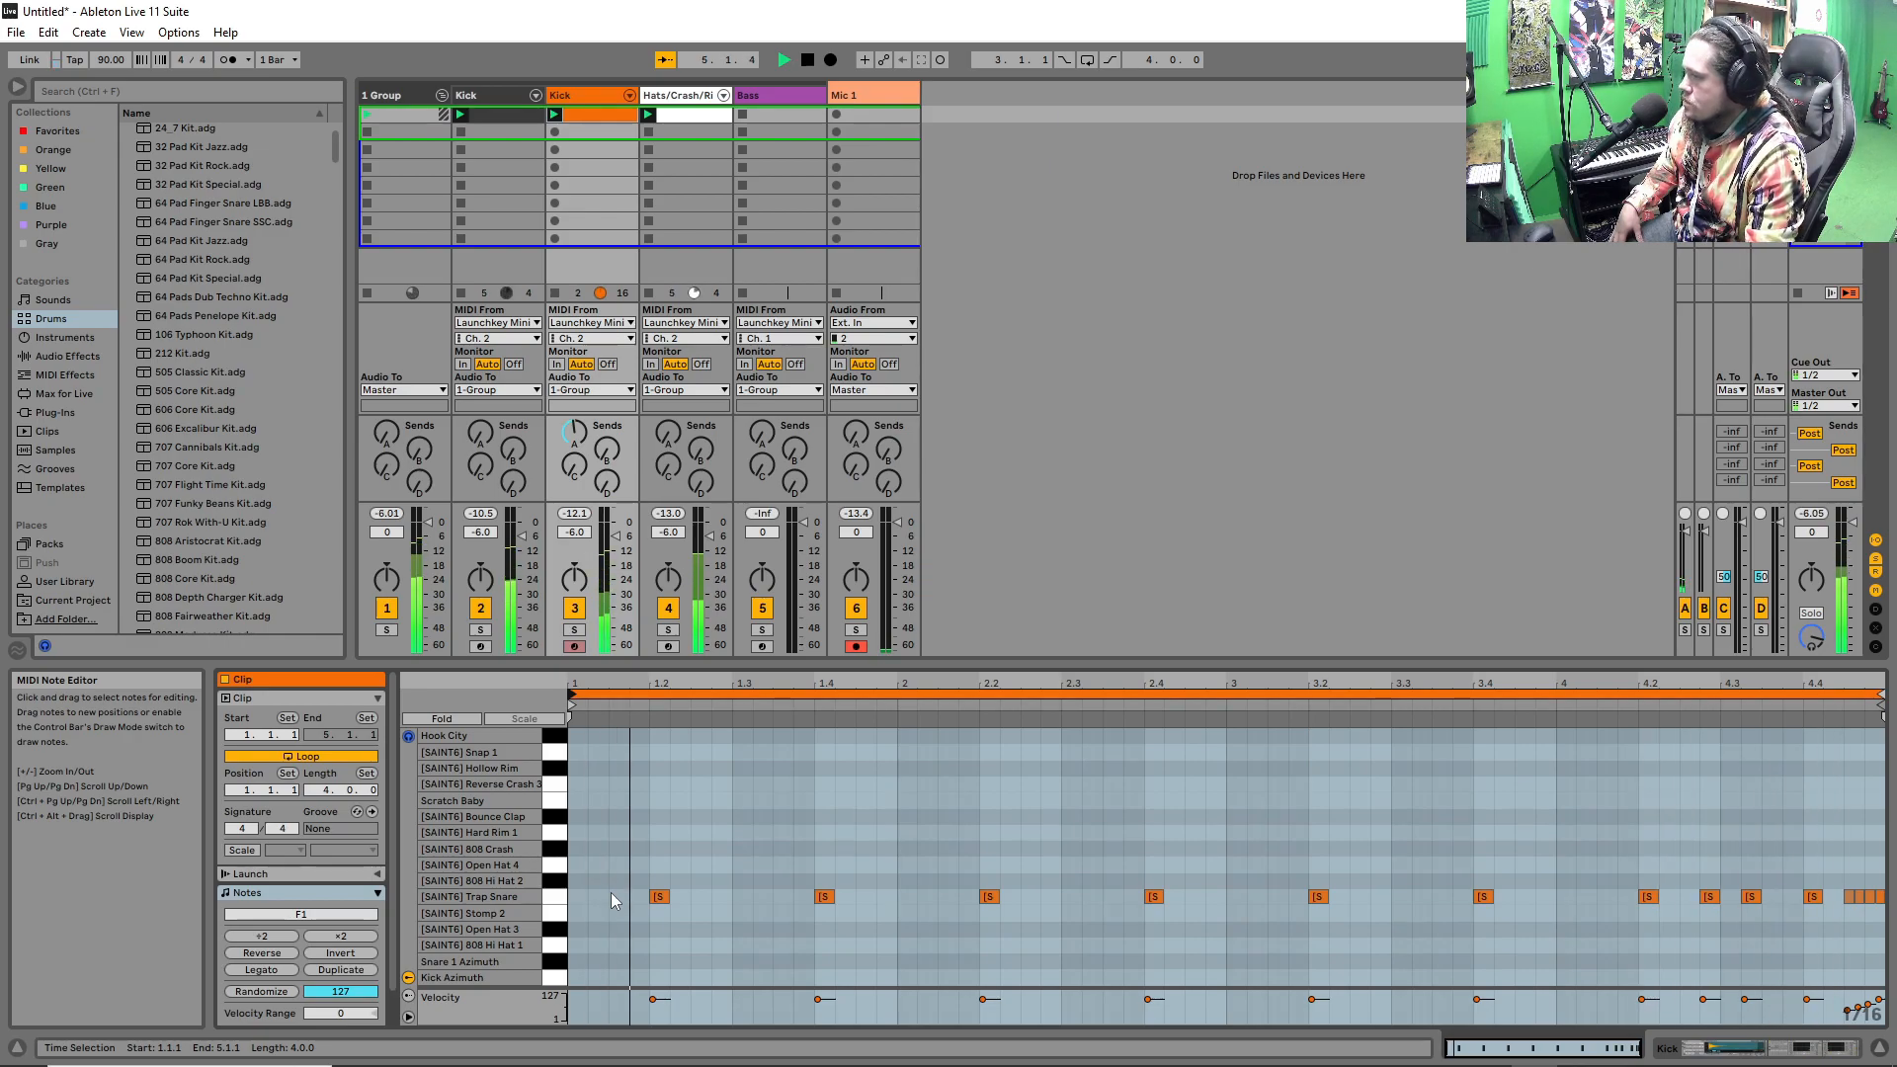
key("space")
Open the Hats/Crash/Ride clip and duplicate its loop twice to extend it to four bars.
left_click(673, 121)
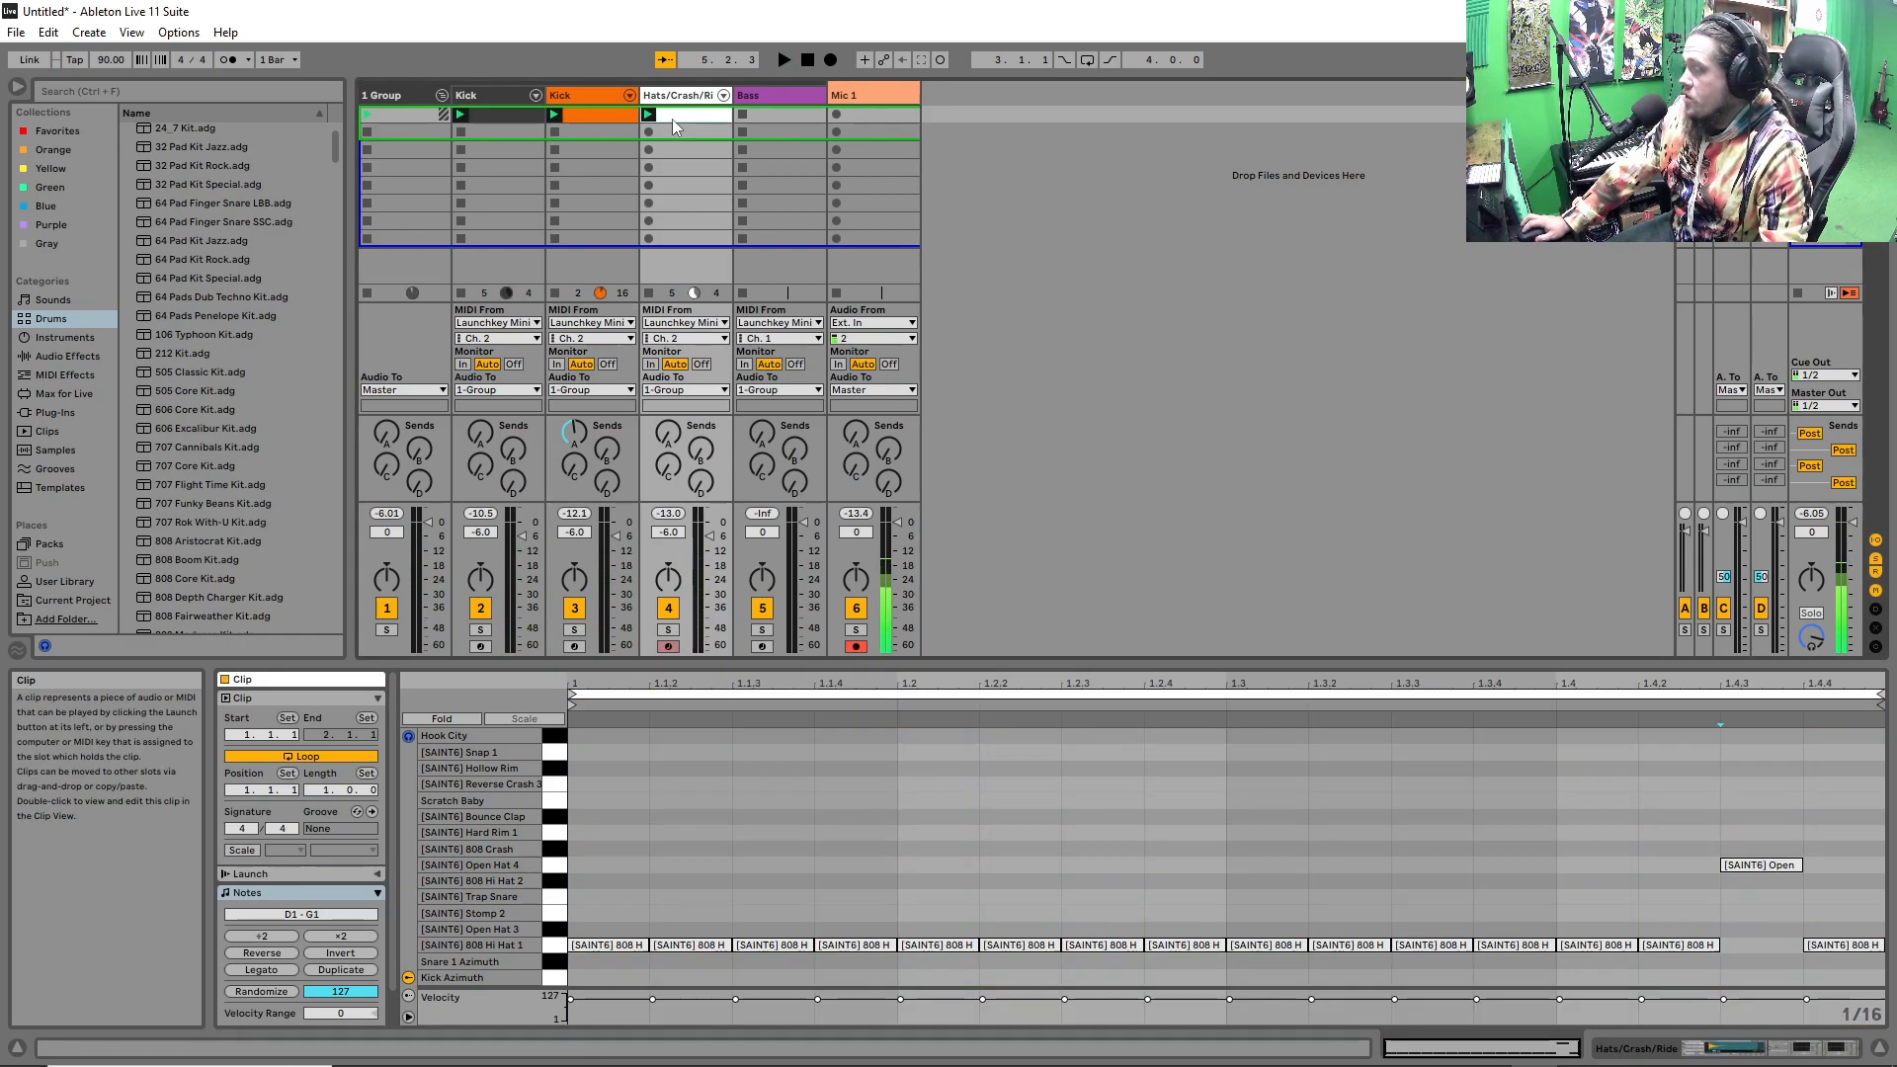
left_click(1002, 693)
key("ctrl+d")
key("ctrl+d")
Delete the run of 808 Hi Hat 1 notes through bar 3 of the hi-hat clip.
left_click(1290, 838)
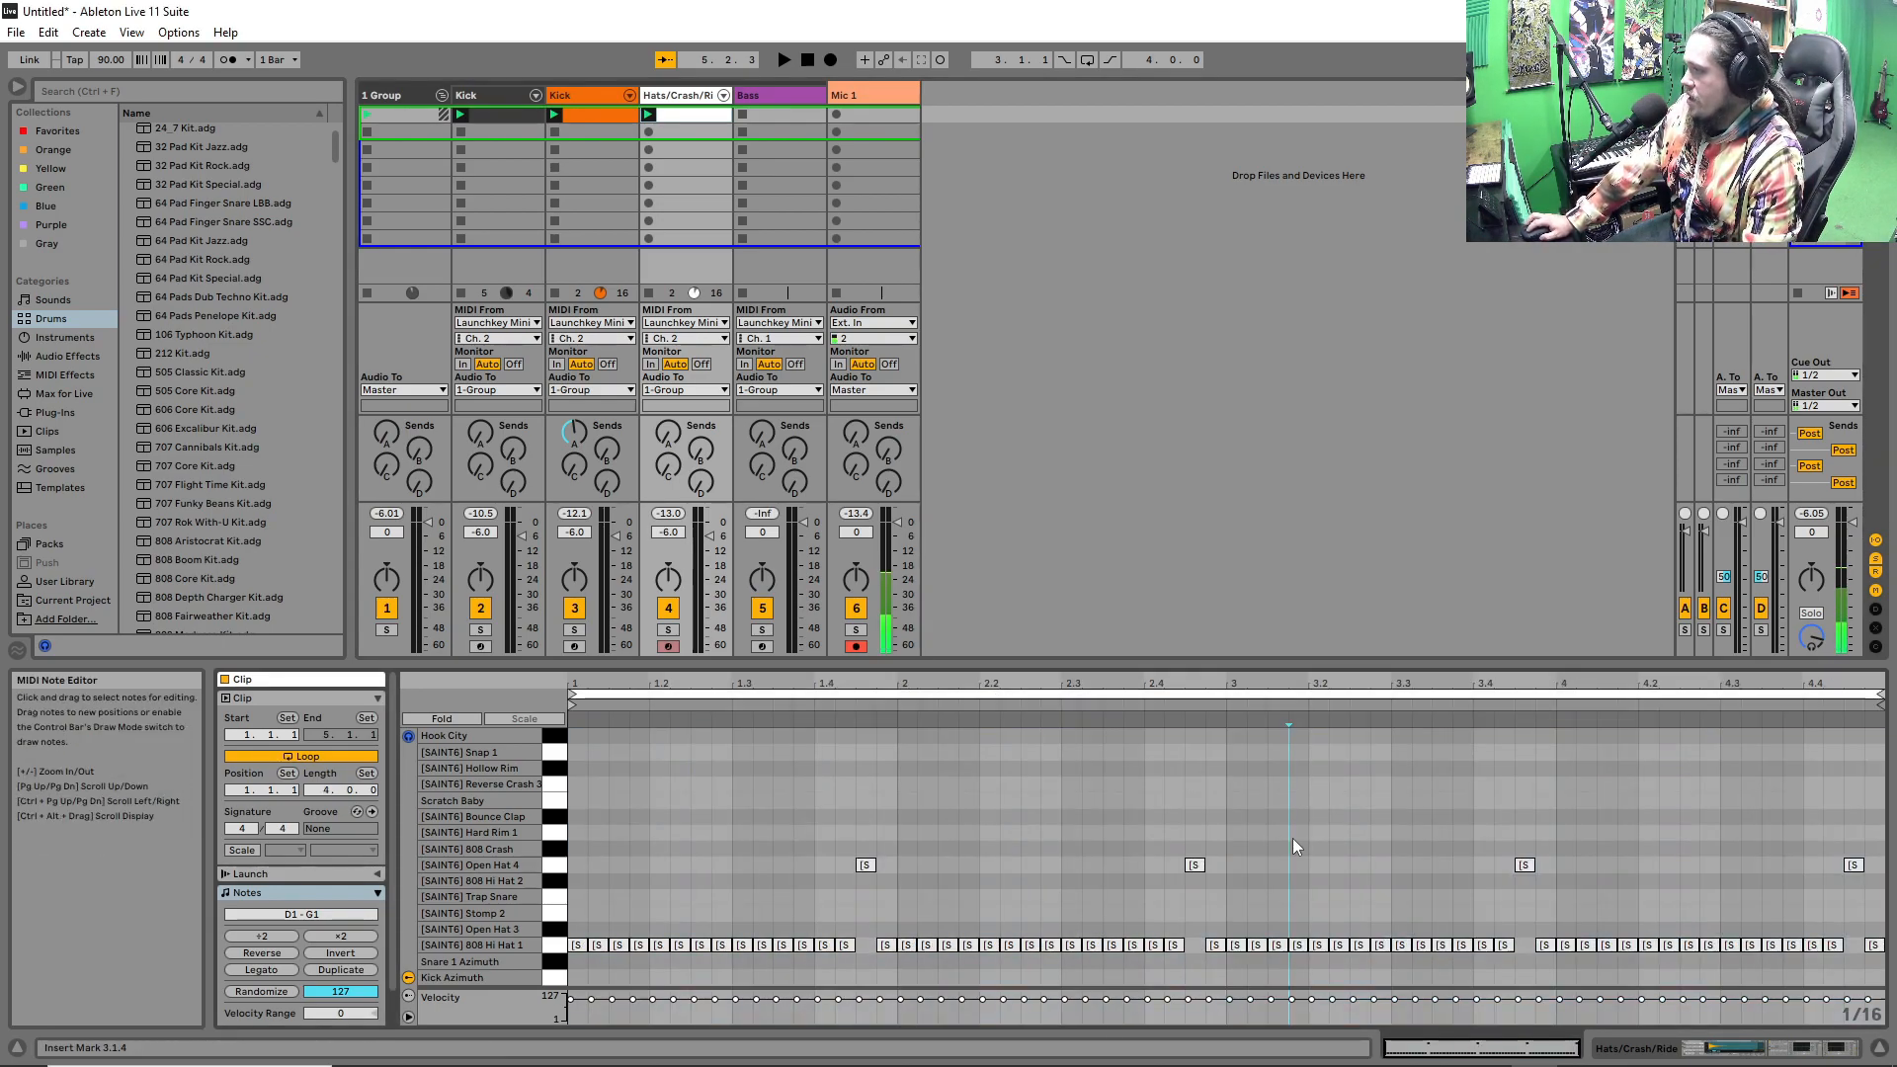
left_click_drag(1235, 914, 1514, 966)
key("Delete")
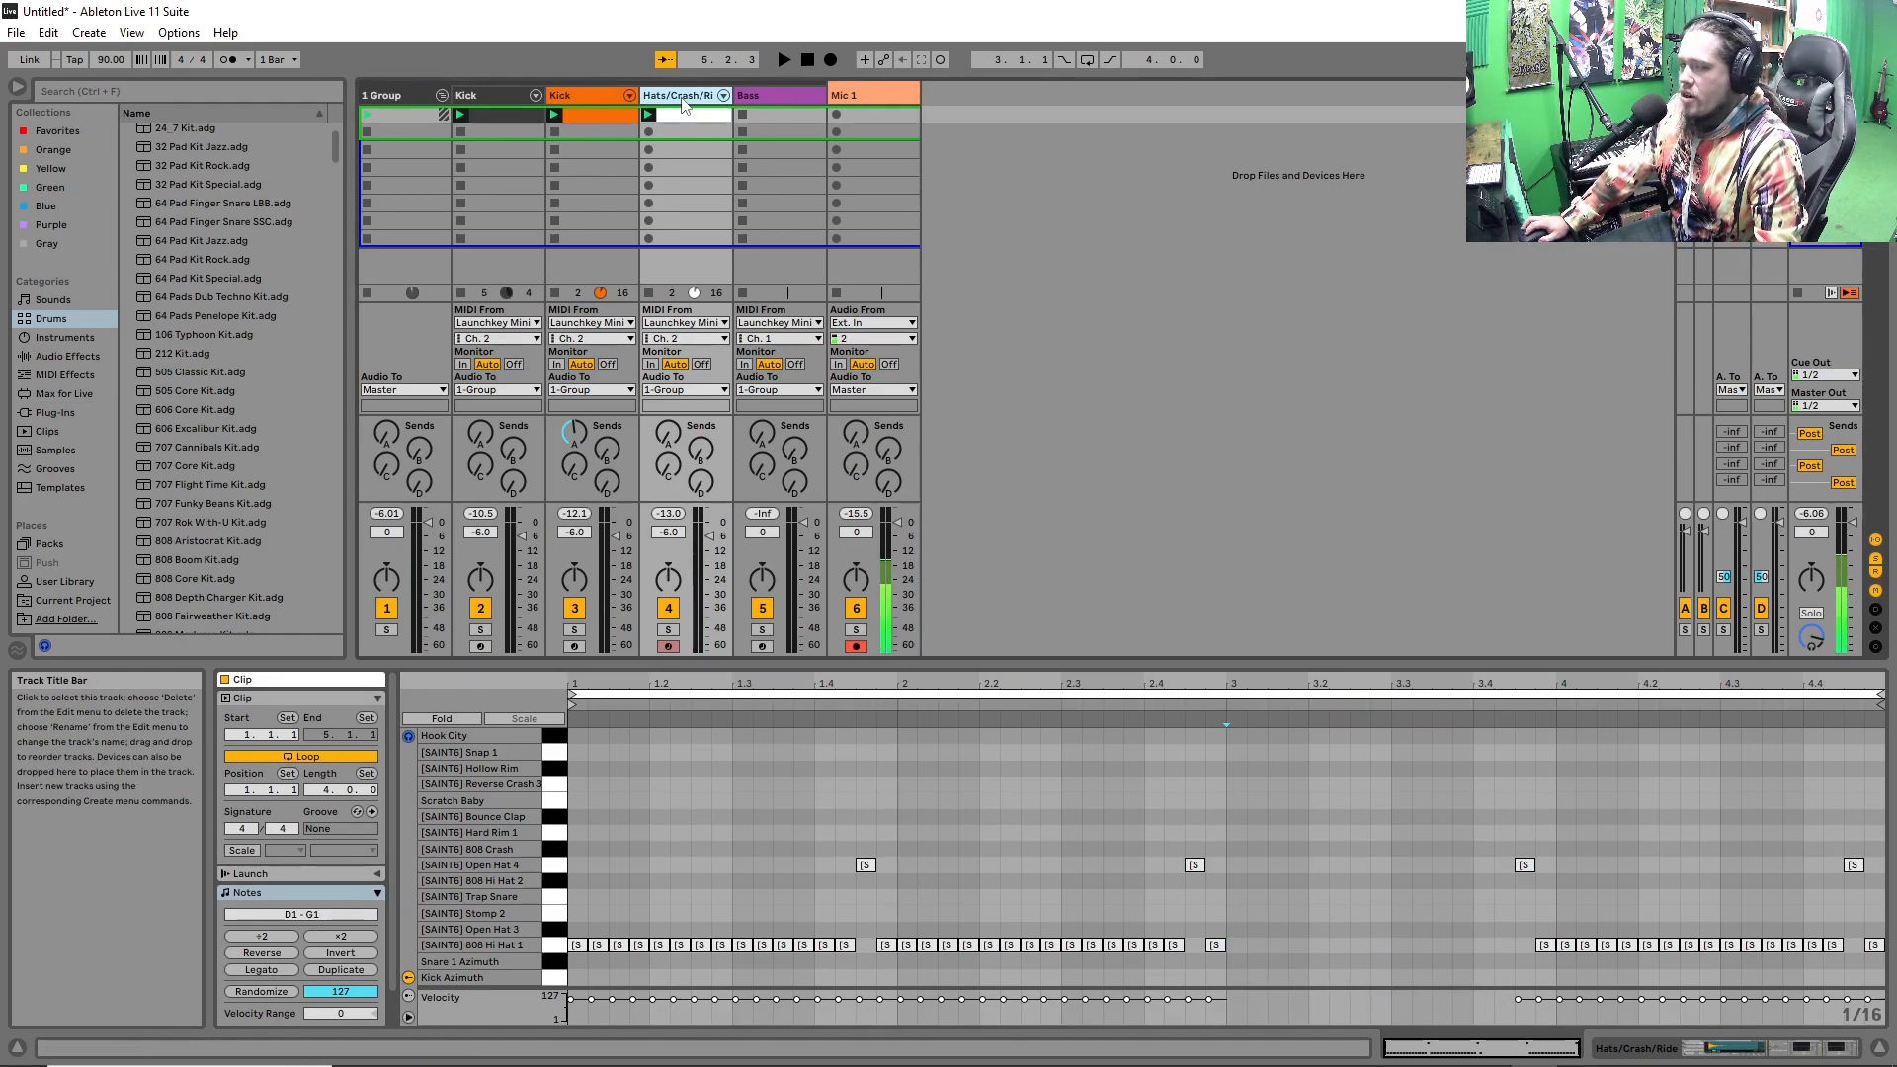
Duplicate the Hats/Crash/Ride track and open the clip on the copy.
right_click(688, 102)
left_click(713, 122)
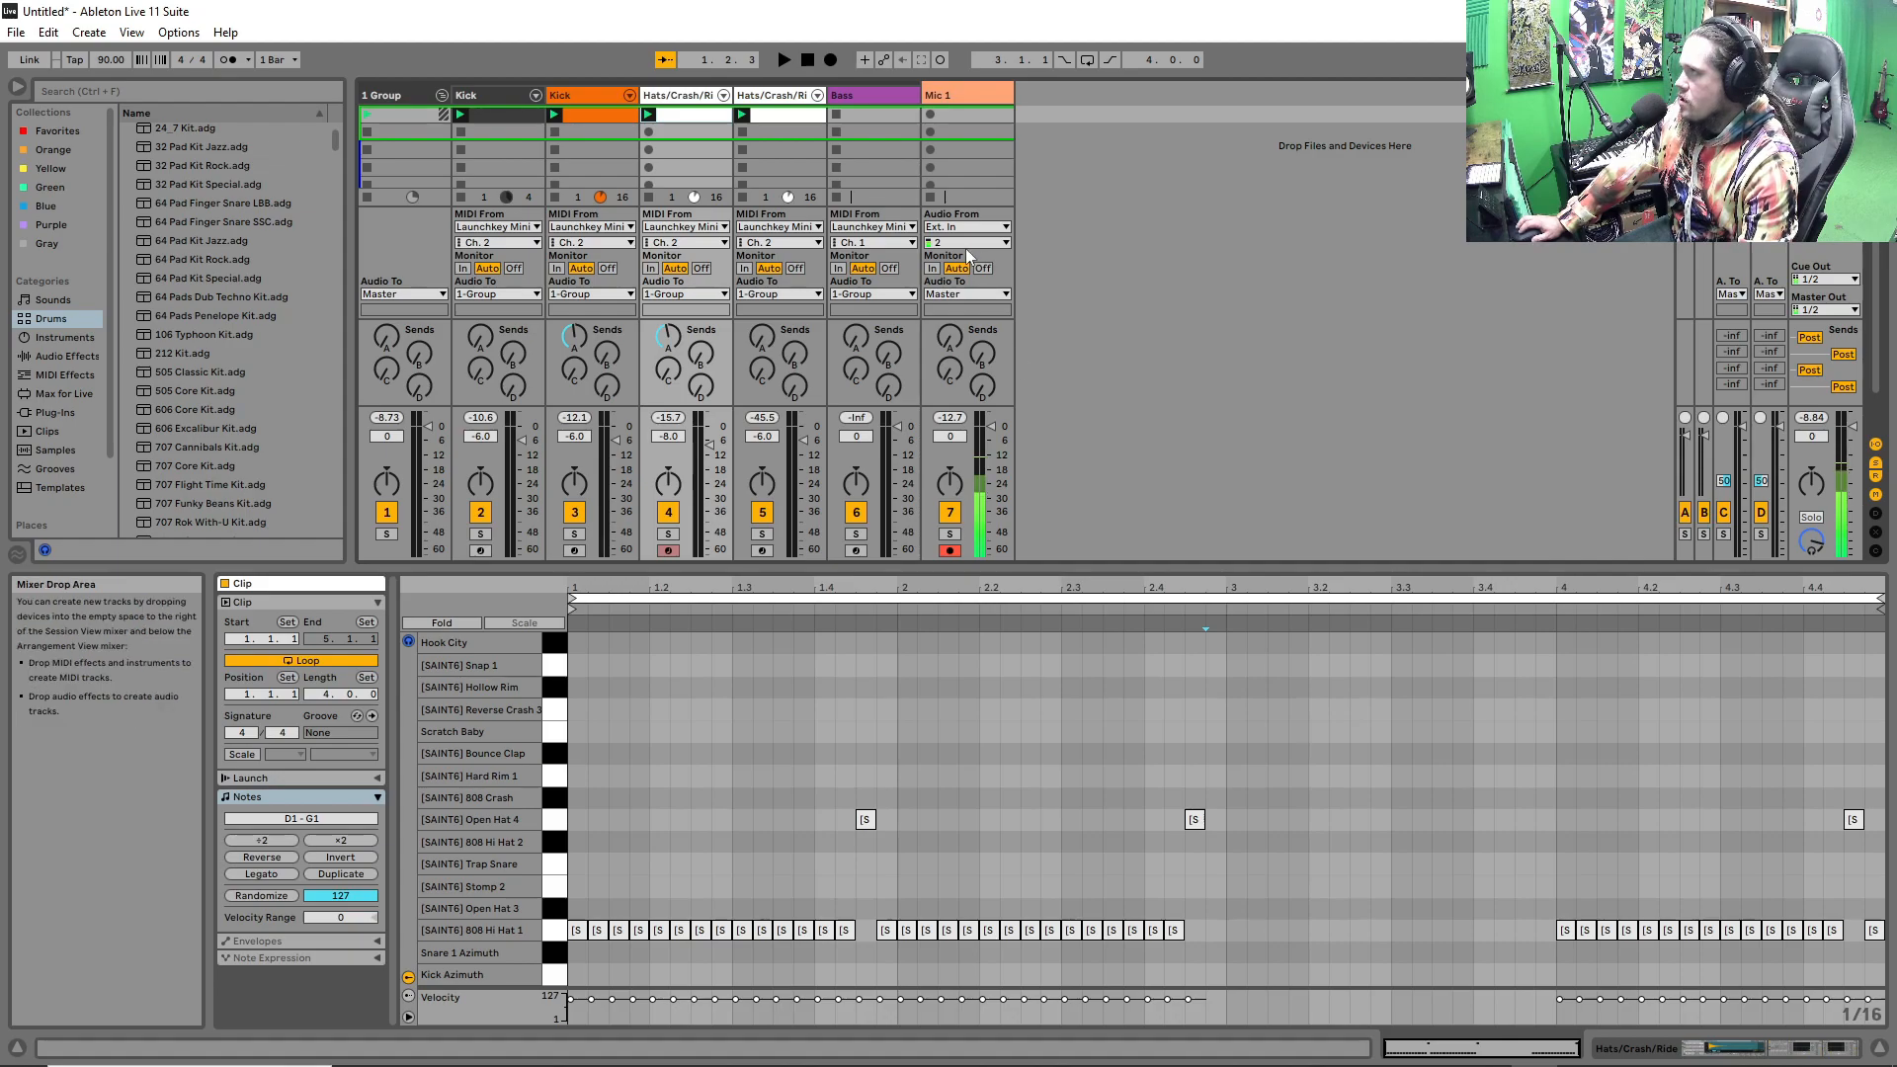
left_click(796, 114)
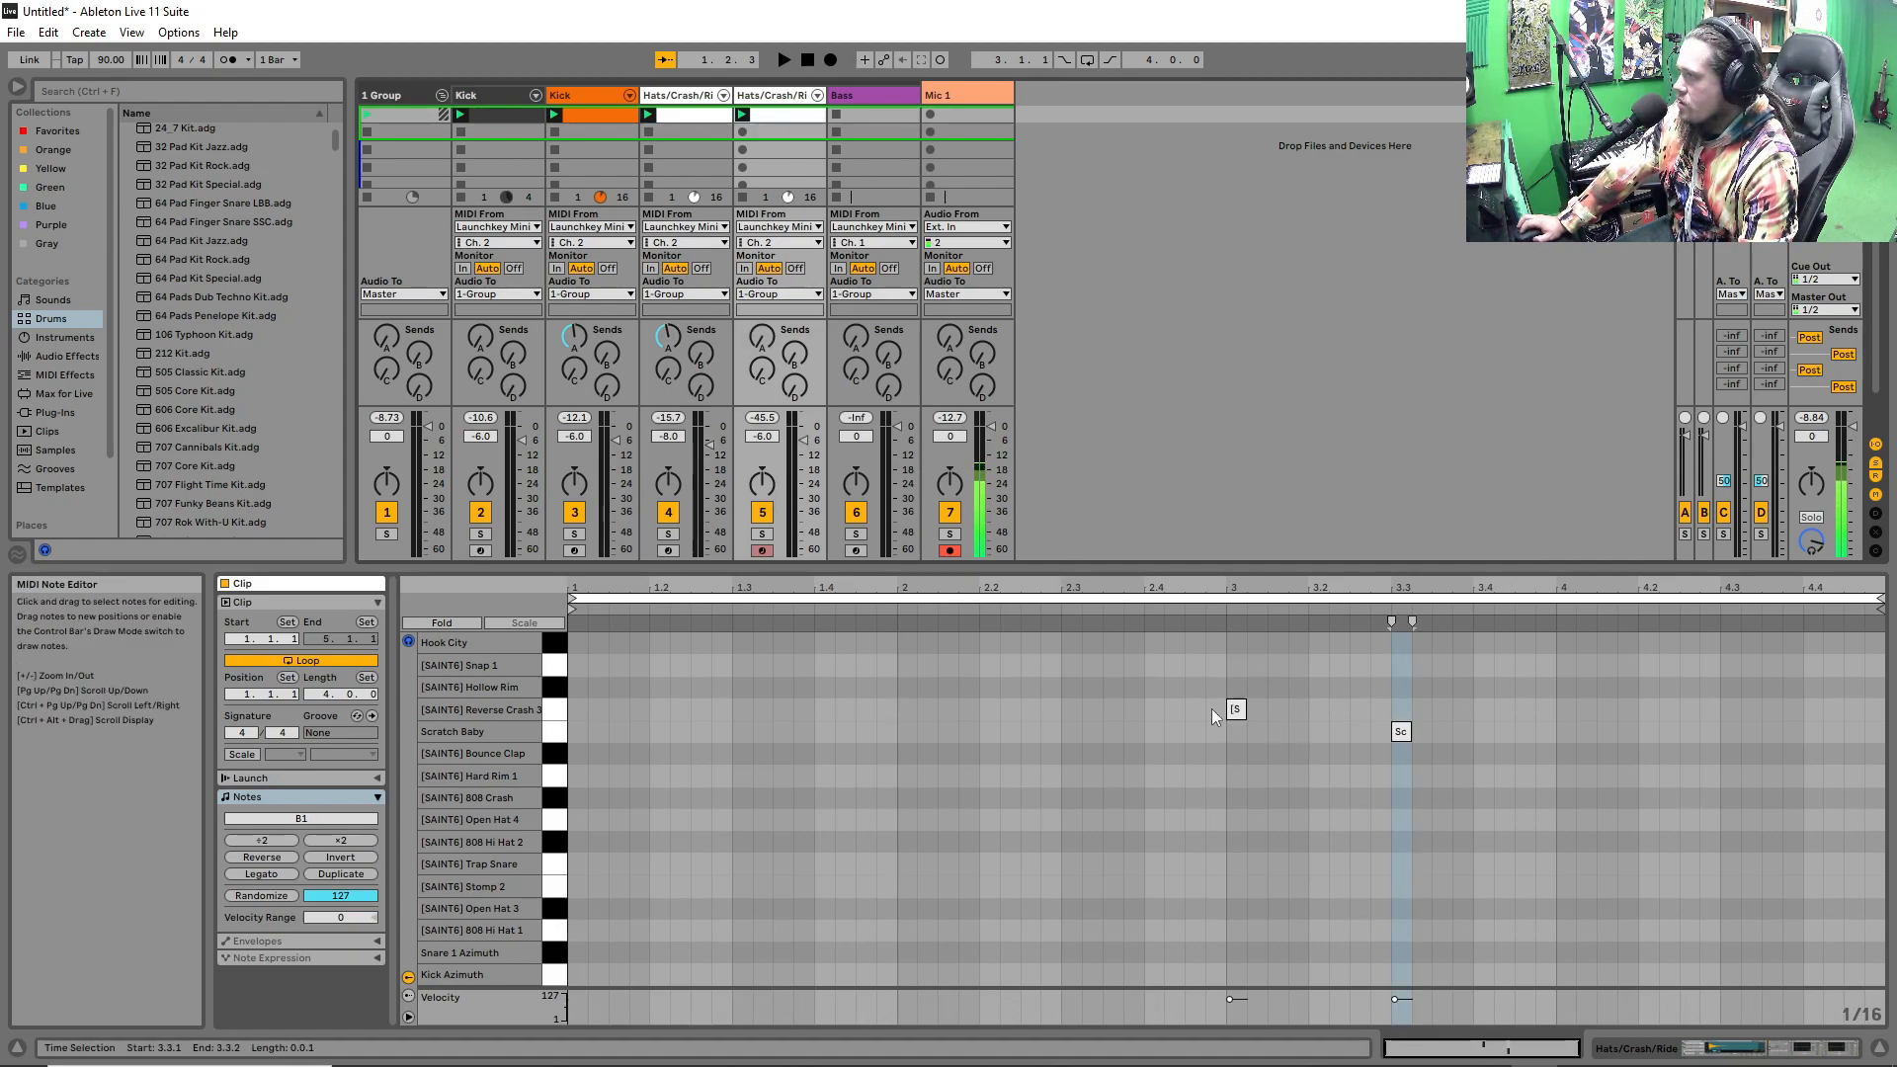
Play back the full beat, open the first Hats/Crash/Ride track's clip, and listen to its hi-hat pattern.
key("space")
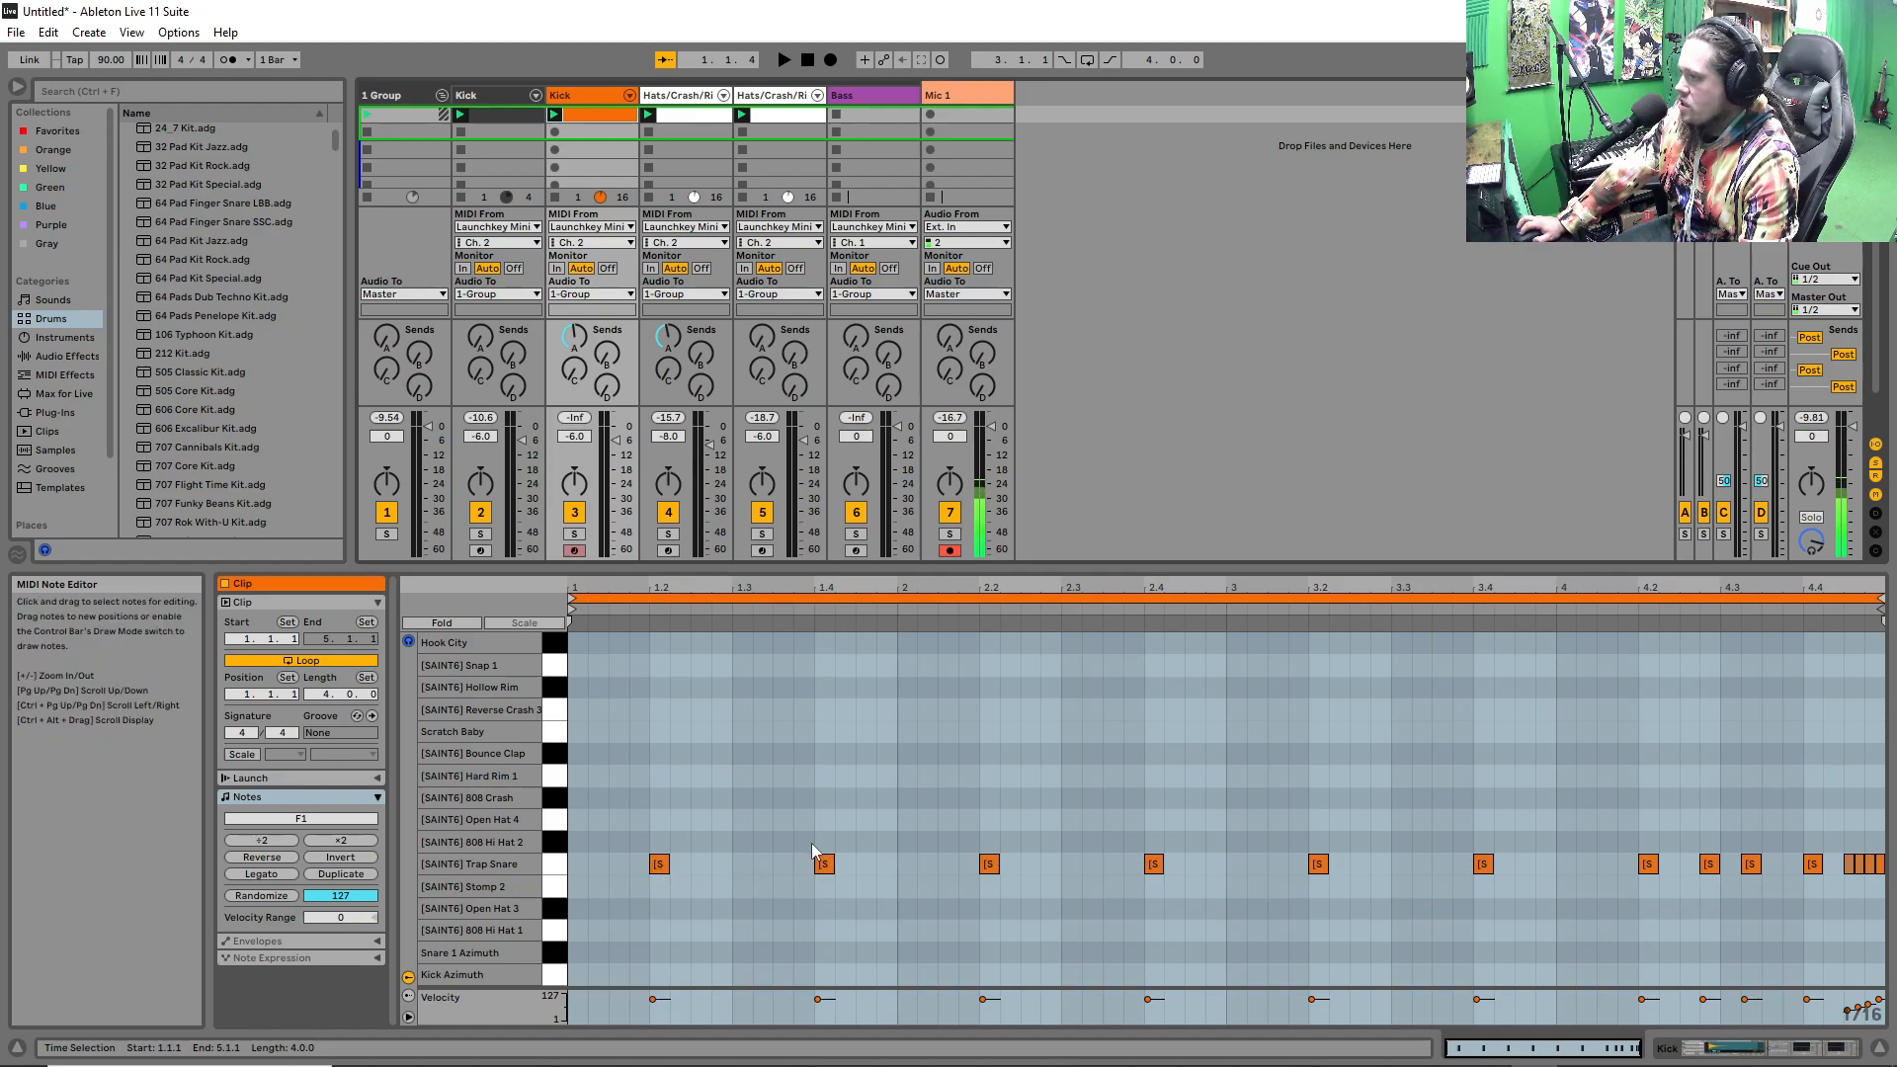
key("space")
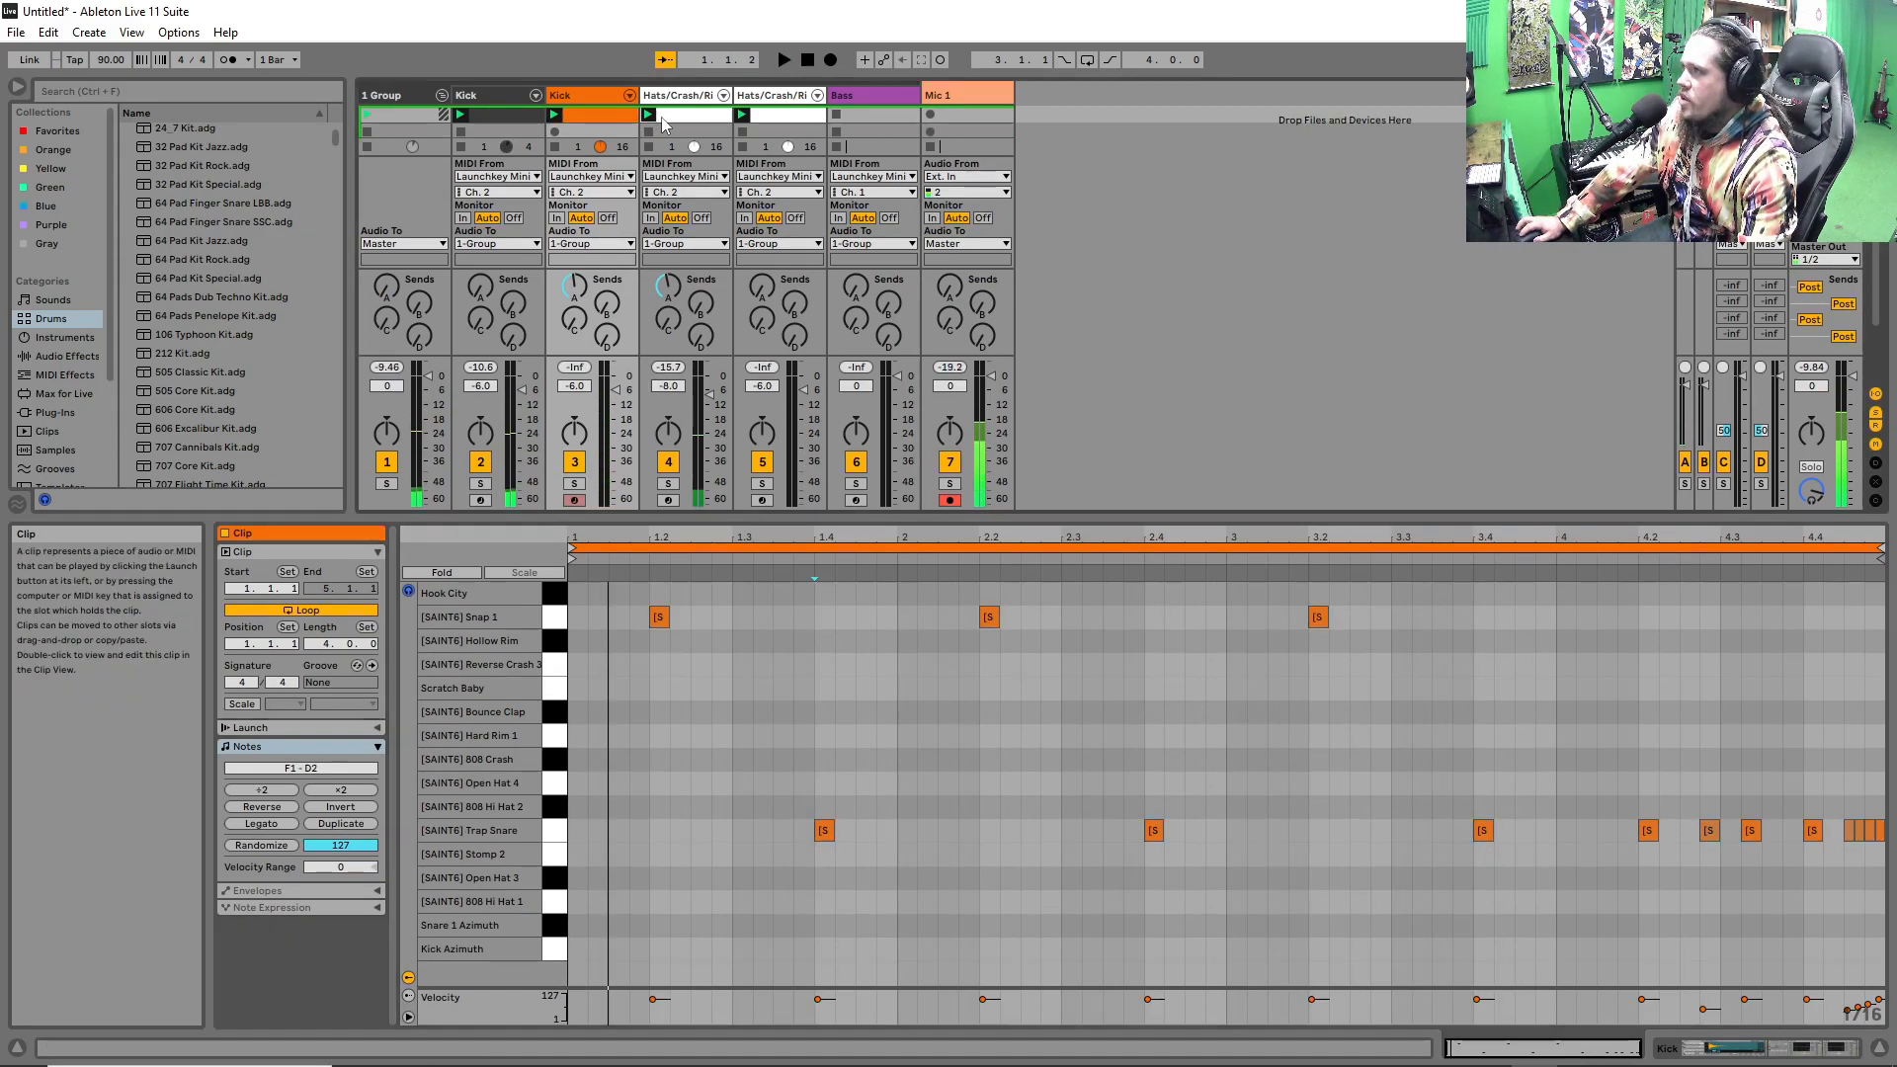
left_click(691, 115)
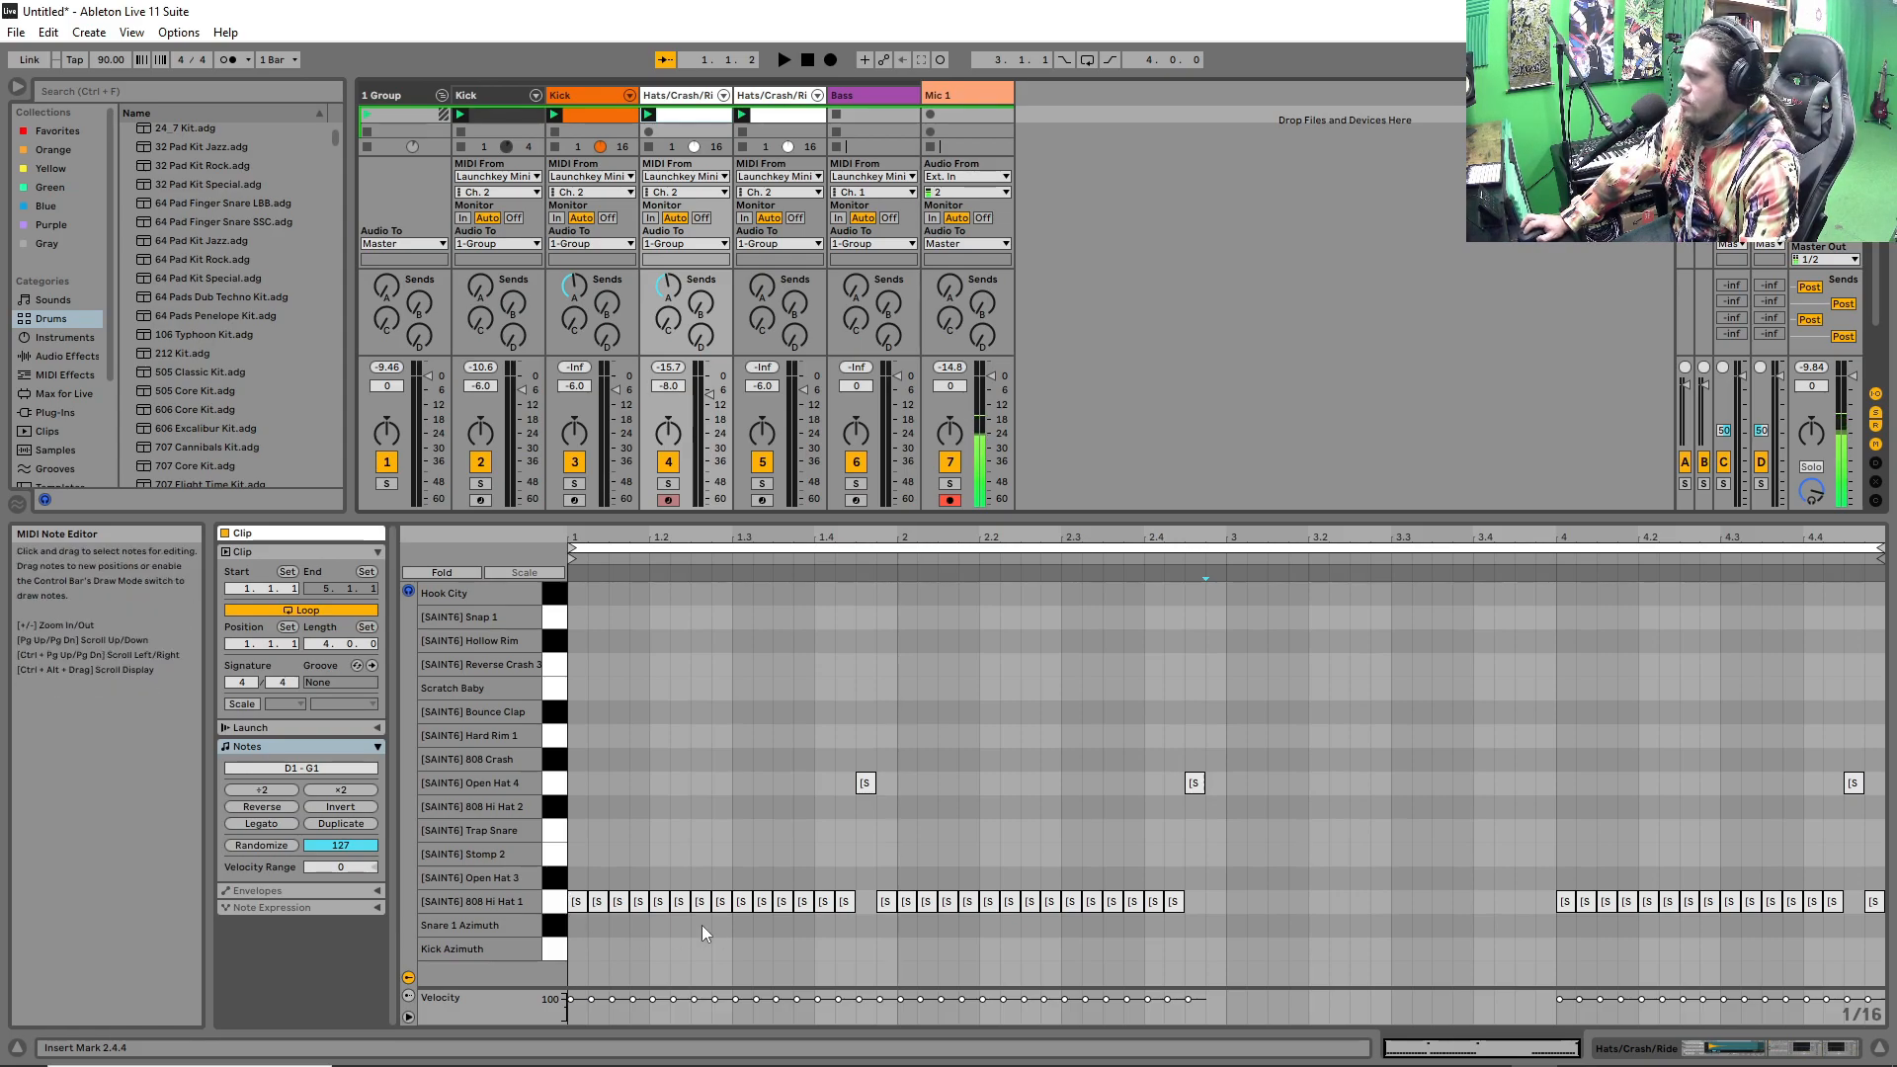
left_click(581, 1001)
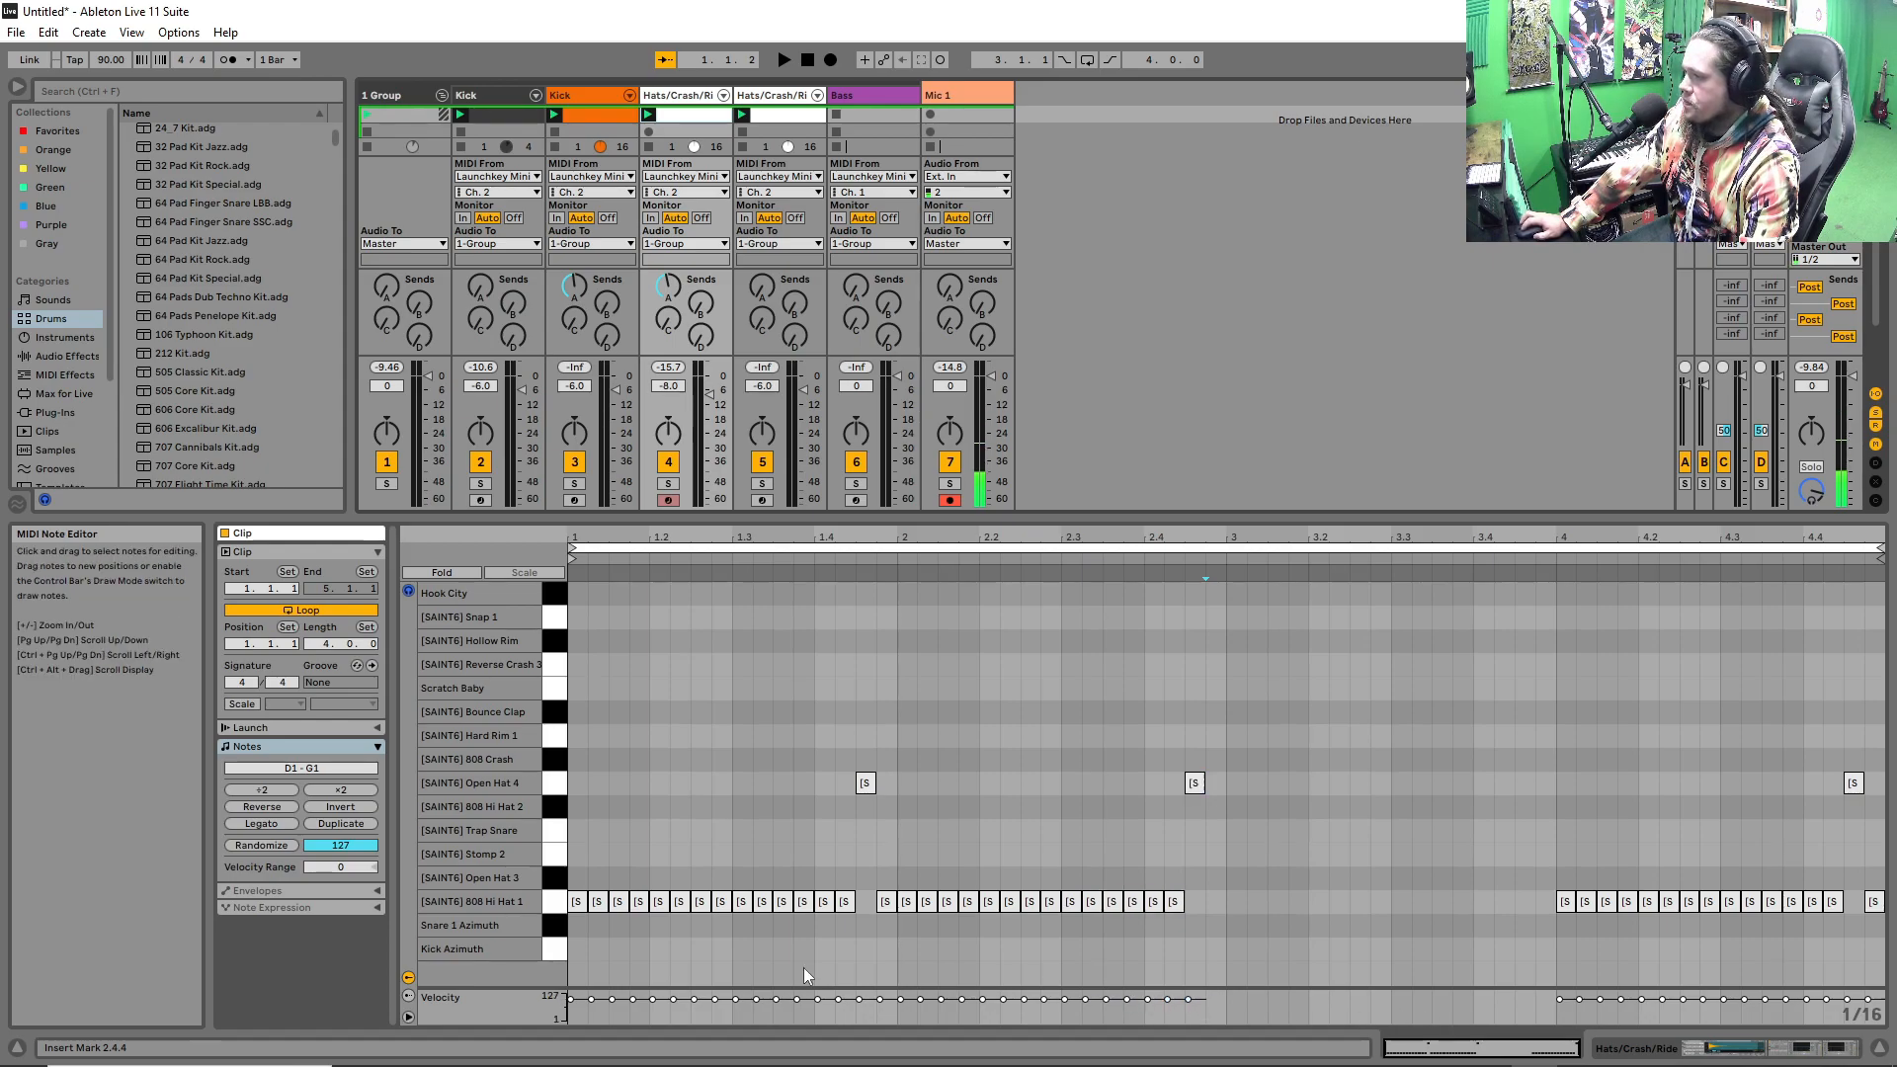
key("space")
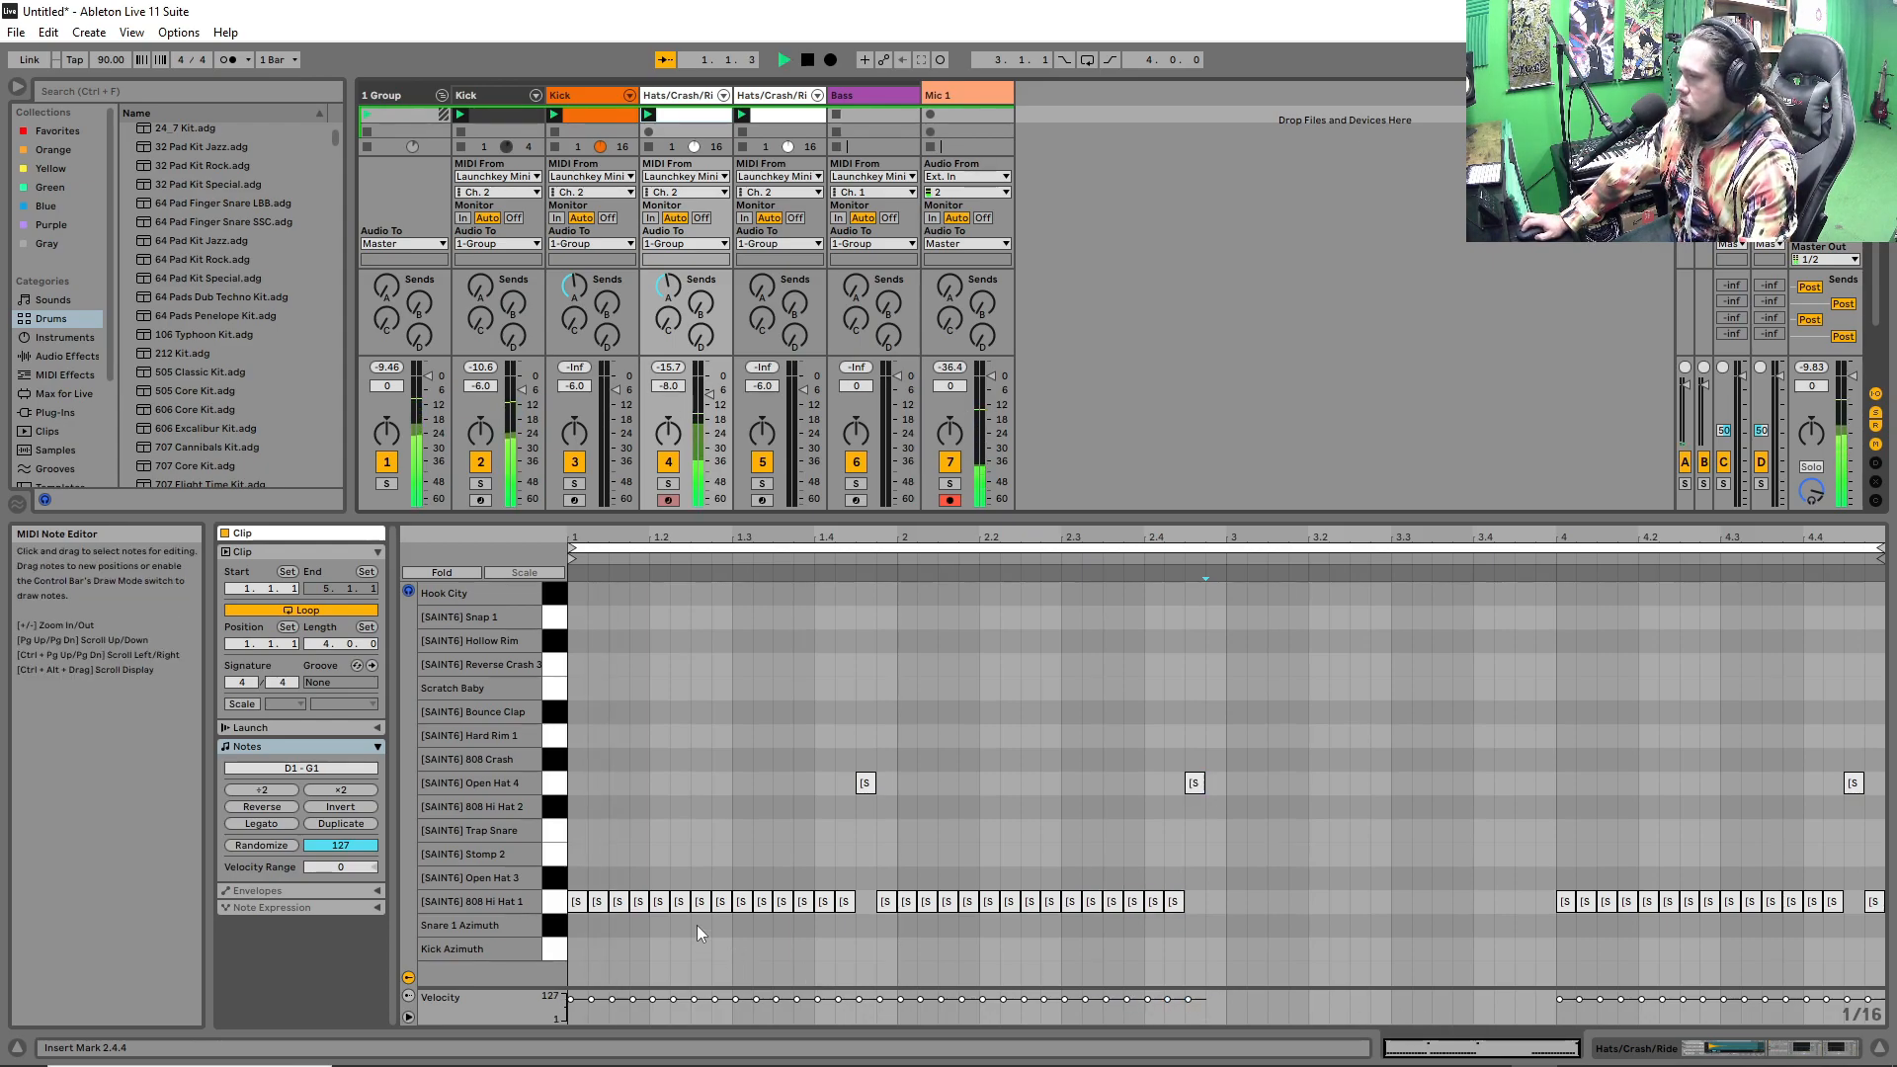
key("space")
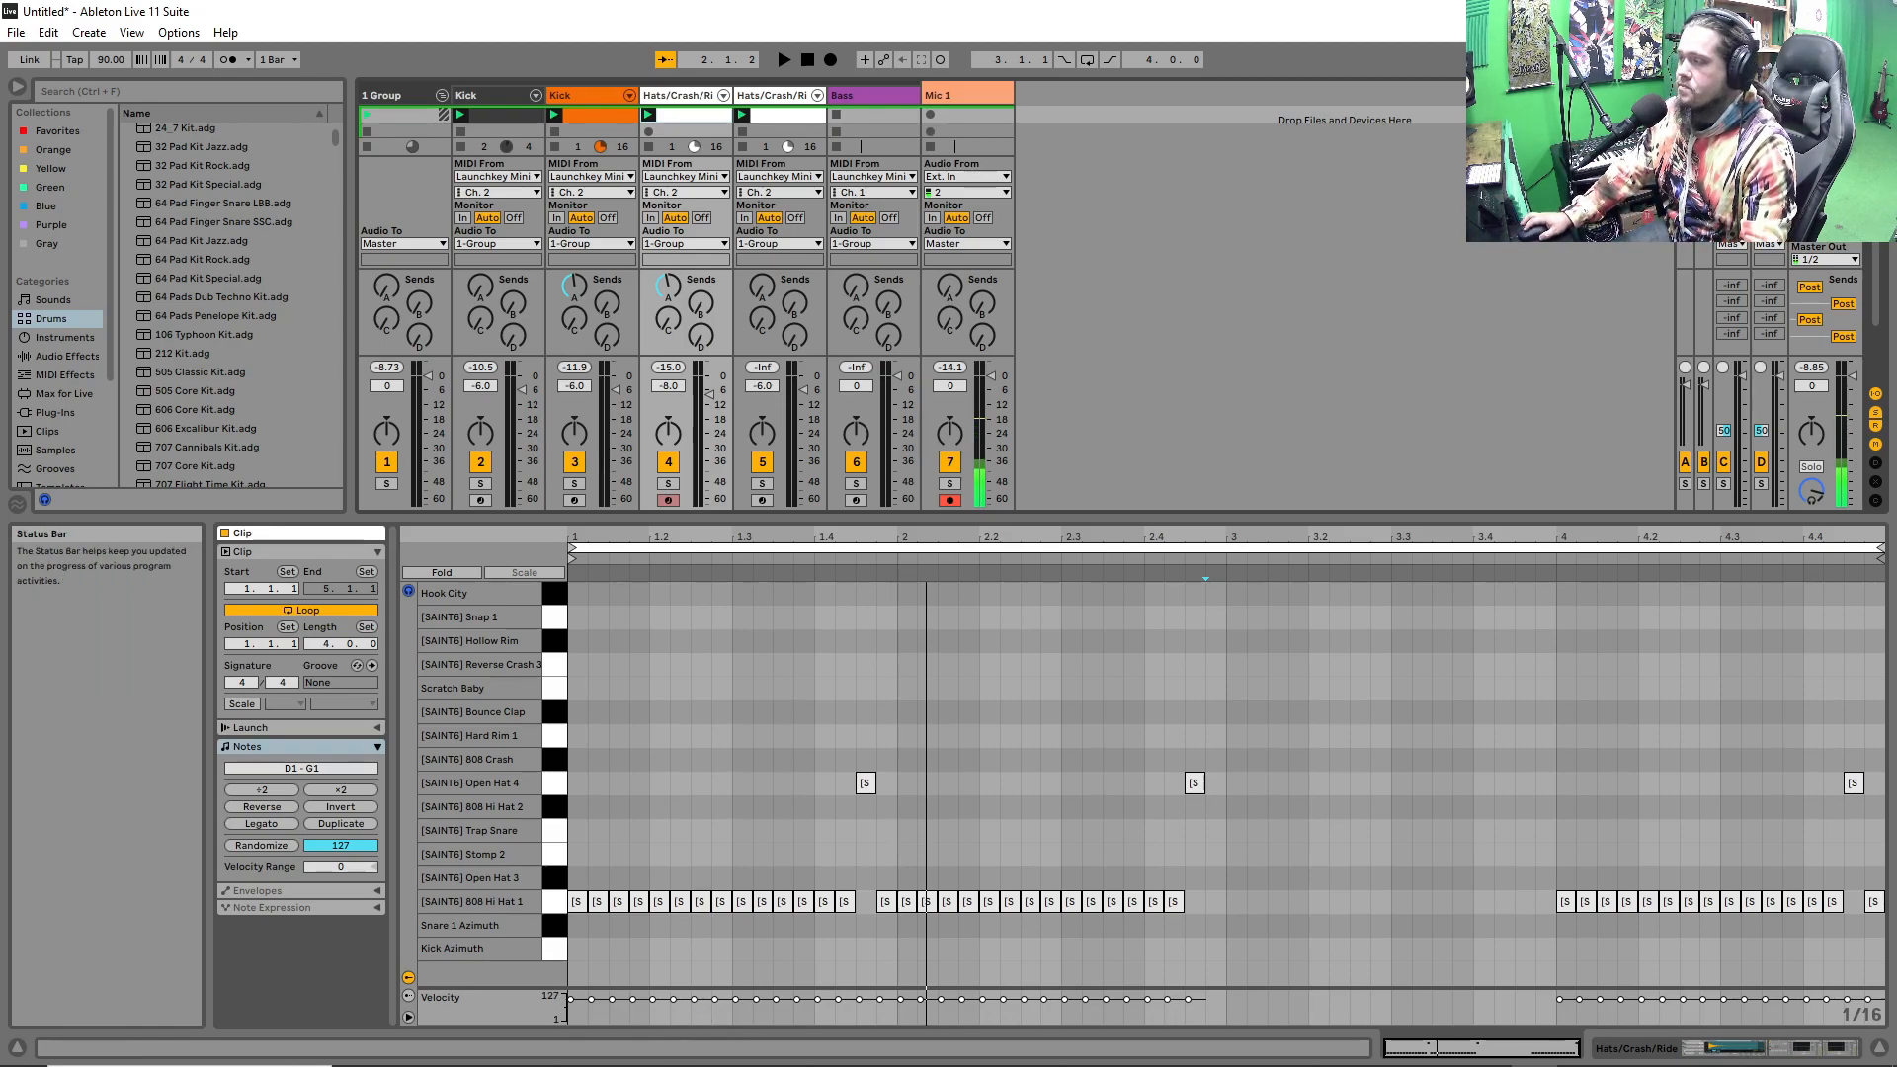
Vary the 808 Hi Hat 1 velocities across bars 1 and 2, lowering the last four notes before the open hat at 2.4.4.
left_click_drag(632, 1000, 777, 1011)
key("space")
key("space")
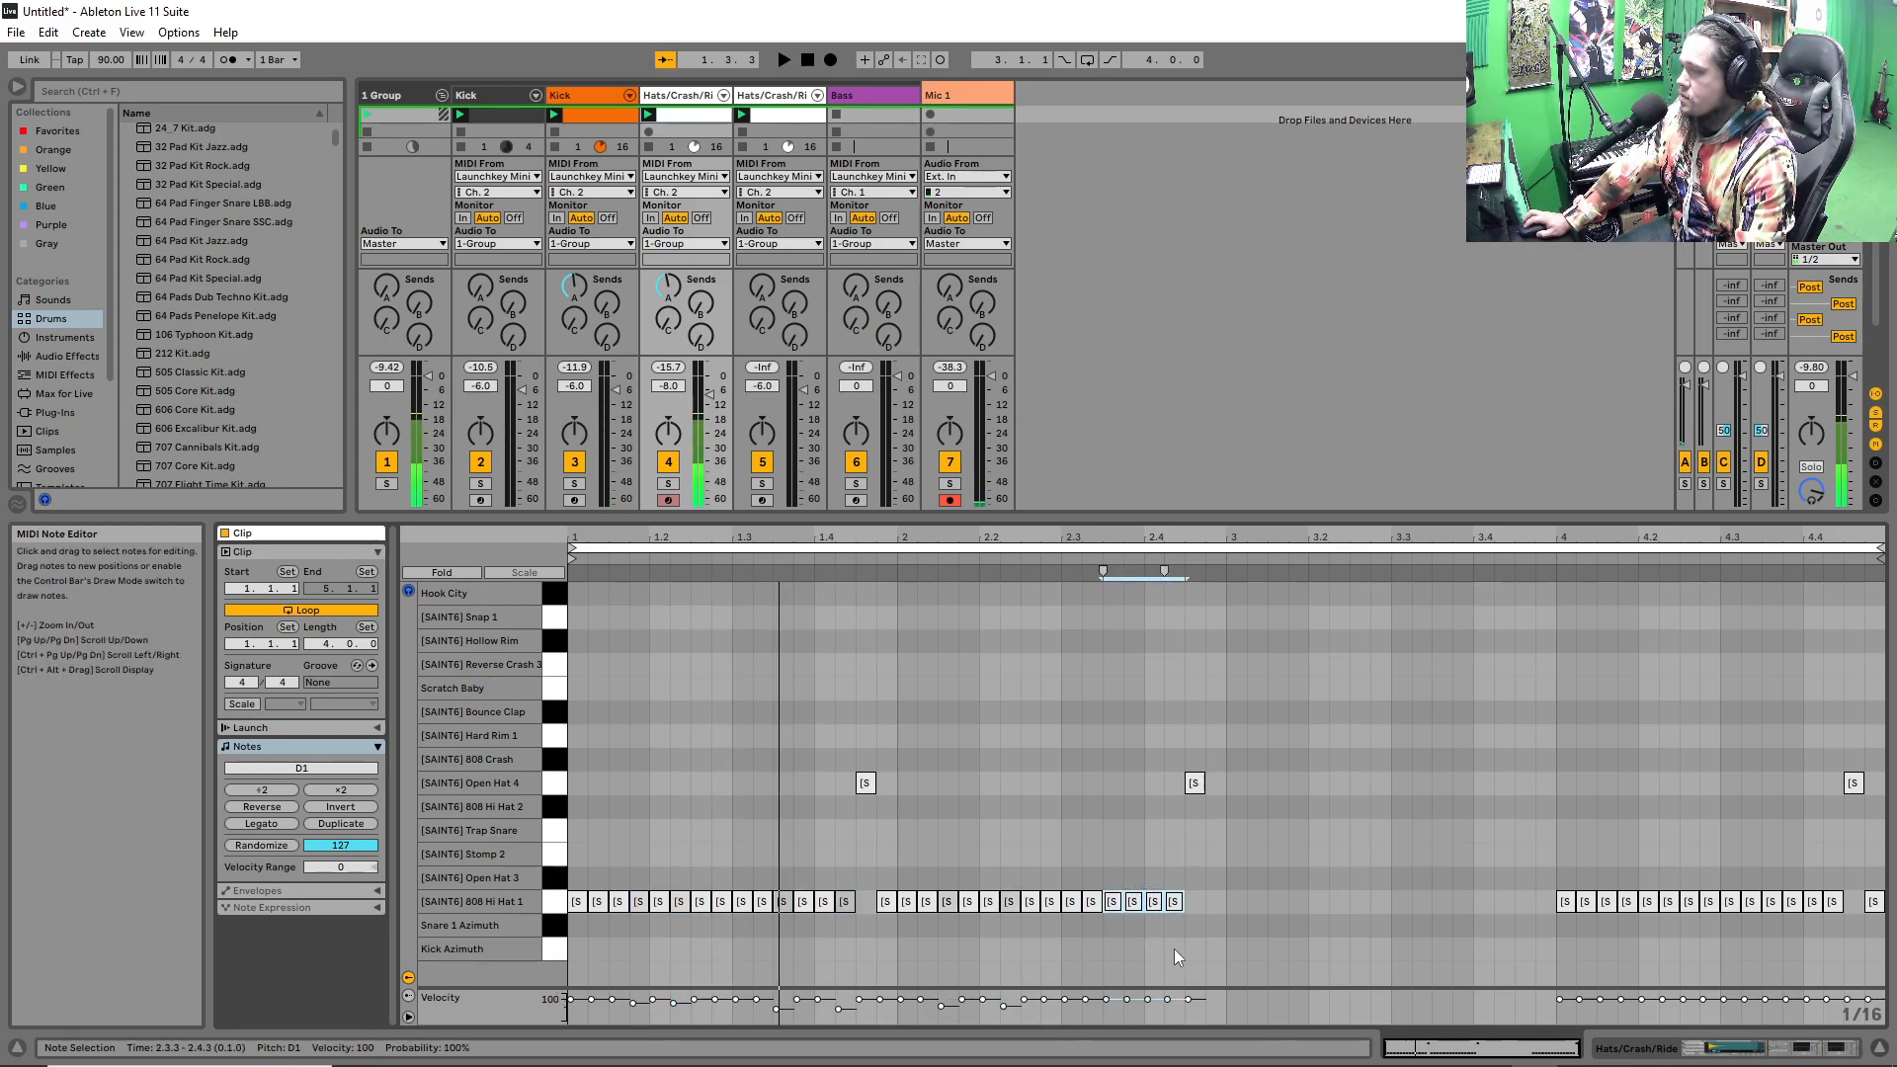
left_click_drag(1131, 999, 1107, 1011)
left_click(1127, 1009)
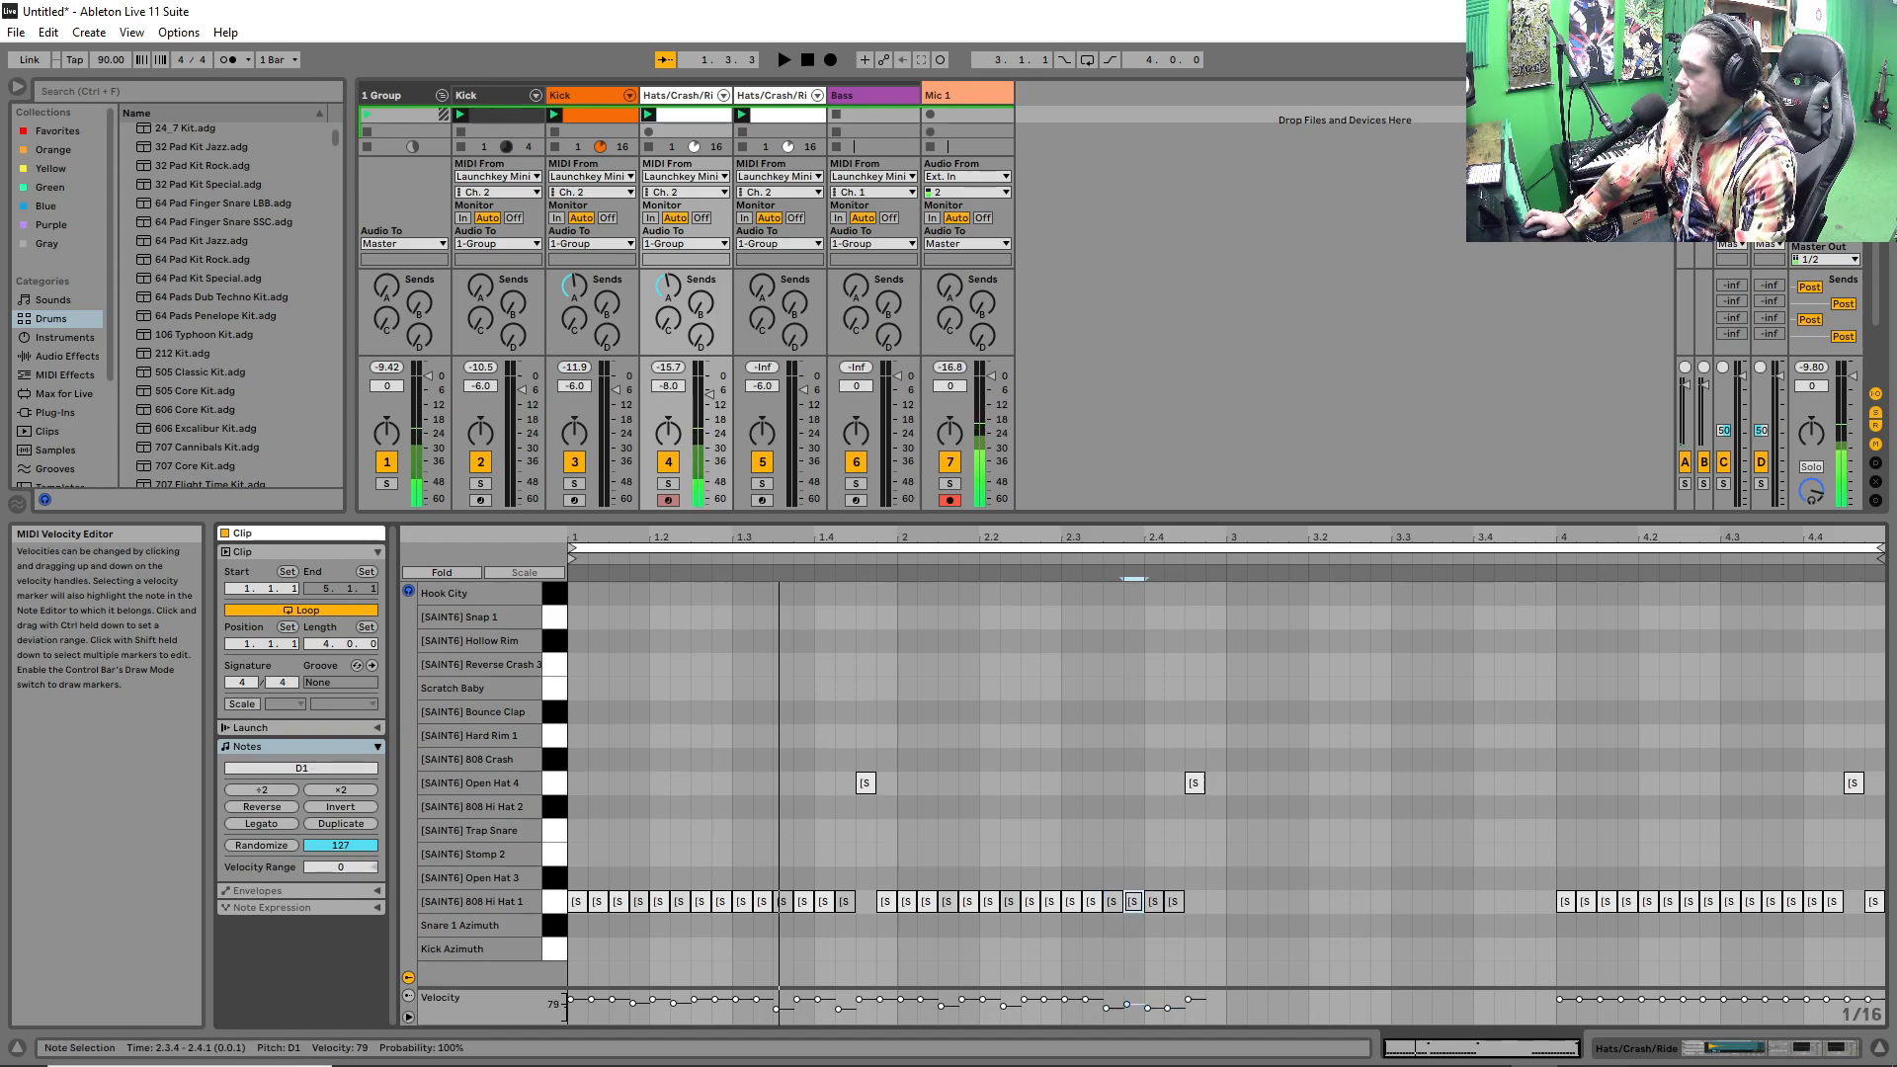
Try a fast 1/32 roll on 808 Hi Hat 2 at 2.3 with adjusted velocities and play it back.
left_click(1065, 879)
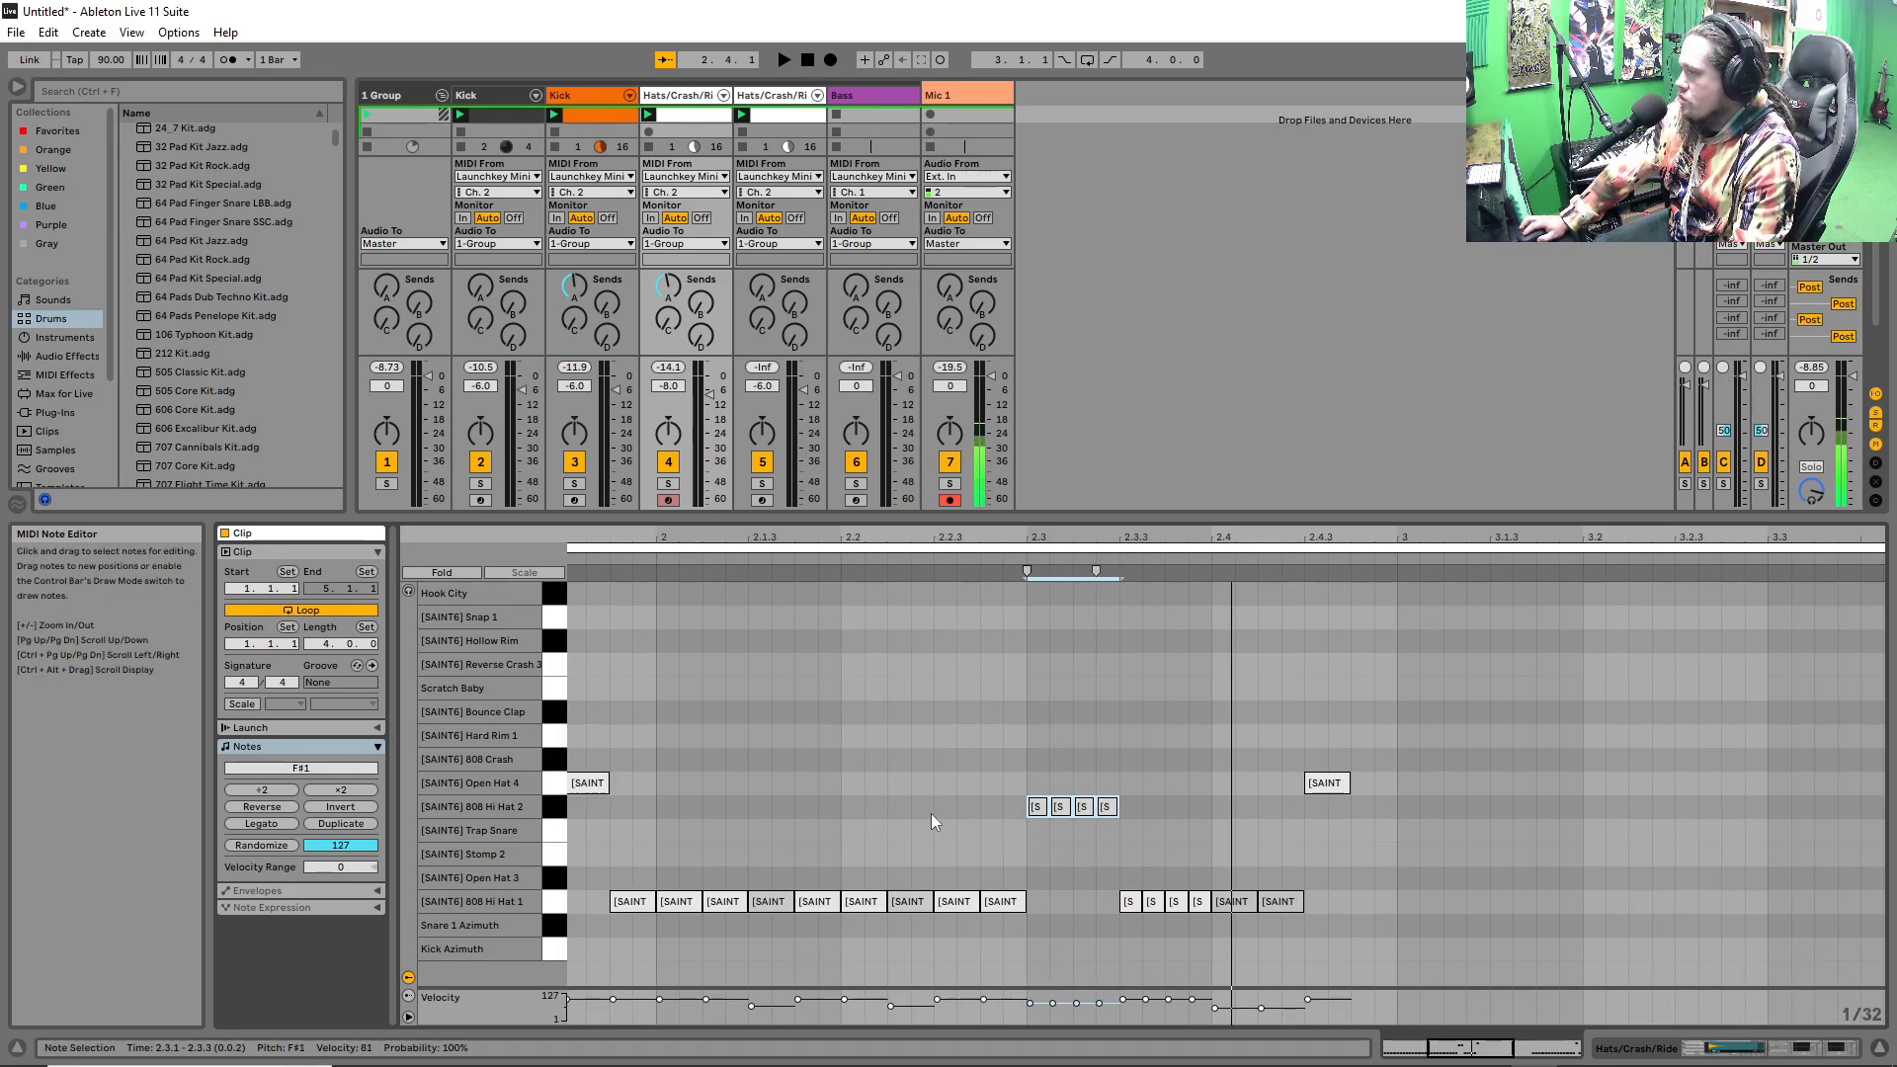
left_click(1029, 1003)
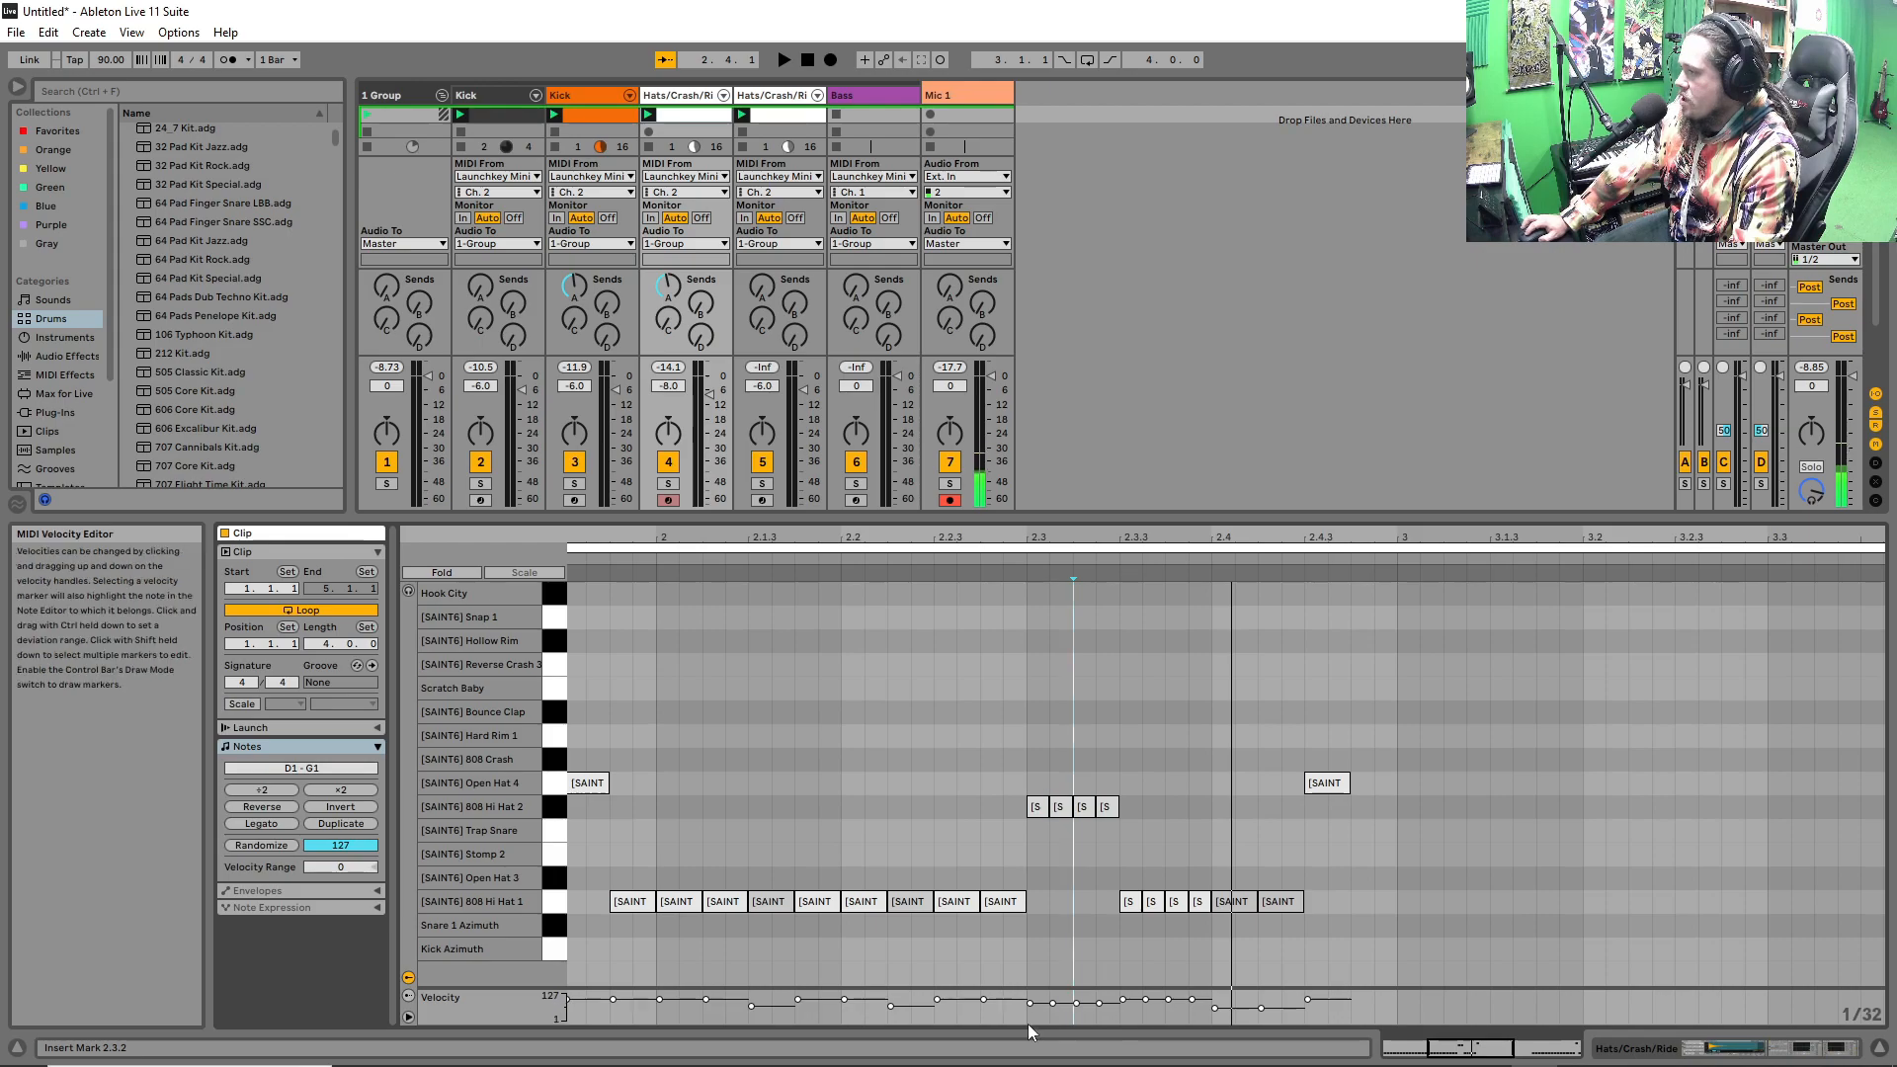
left_click_drag(1052, 1002, 1098, 1005)
key("space")
mouse_move(1798, 999)
left_mouse_down()
mouse_move(1775, 1003)
mouse_move(1844, 1002)
left_mouse_up()
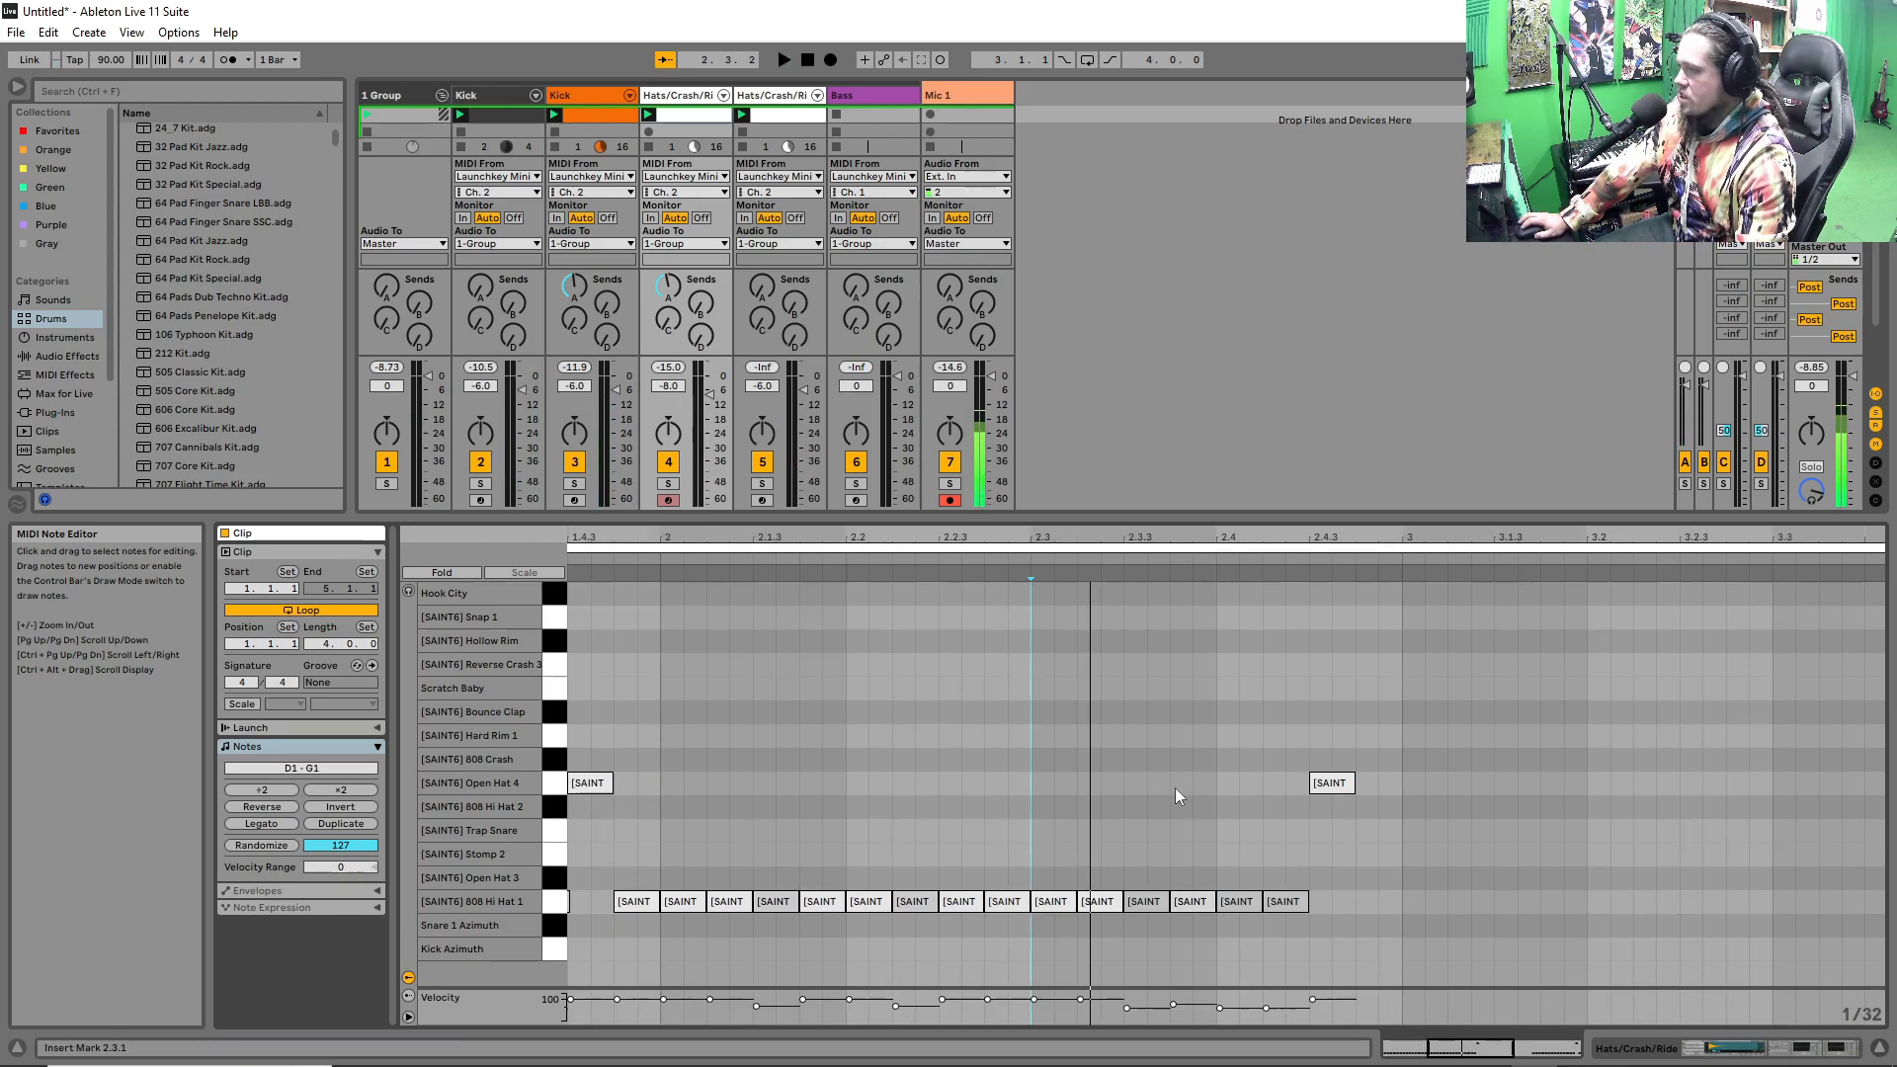
Switch the note editor's adaptive grid to Widest and set it back to Narrow.
right_click(1109, 765)
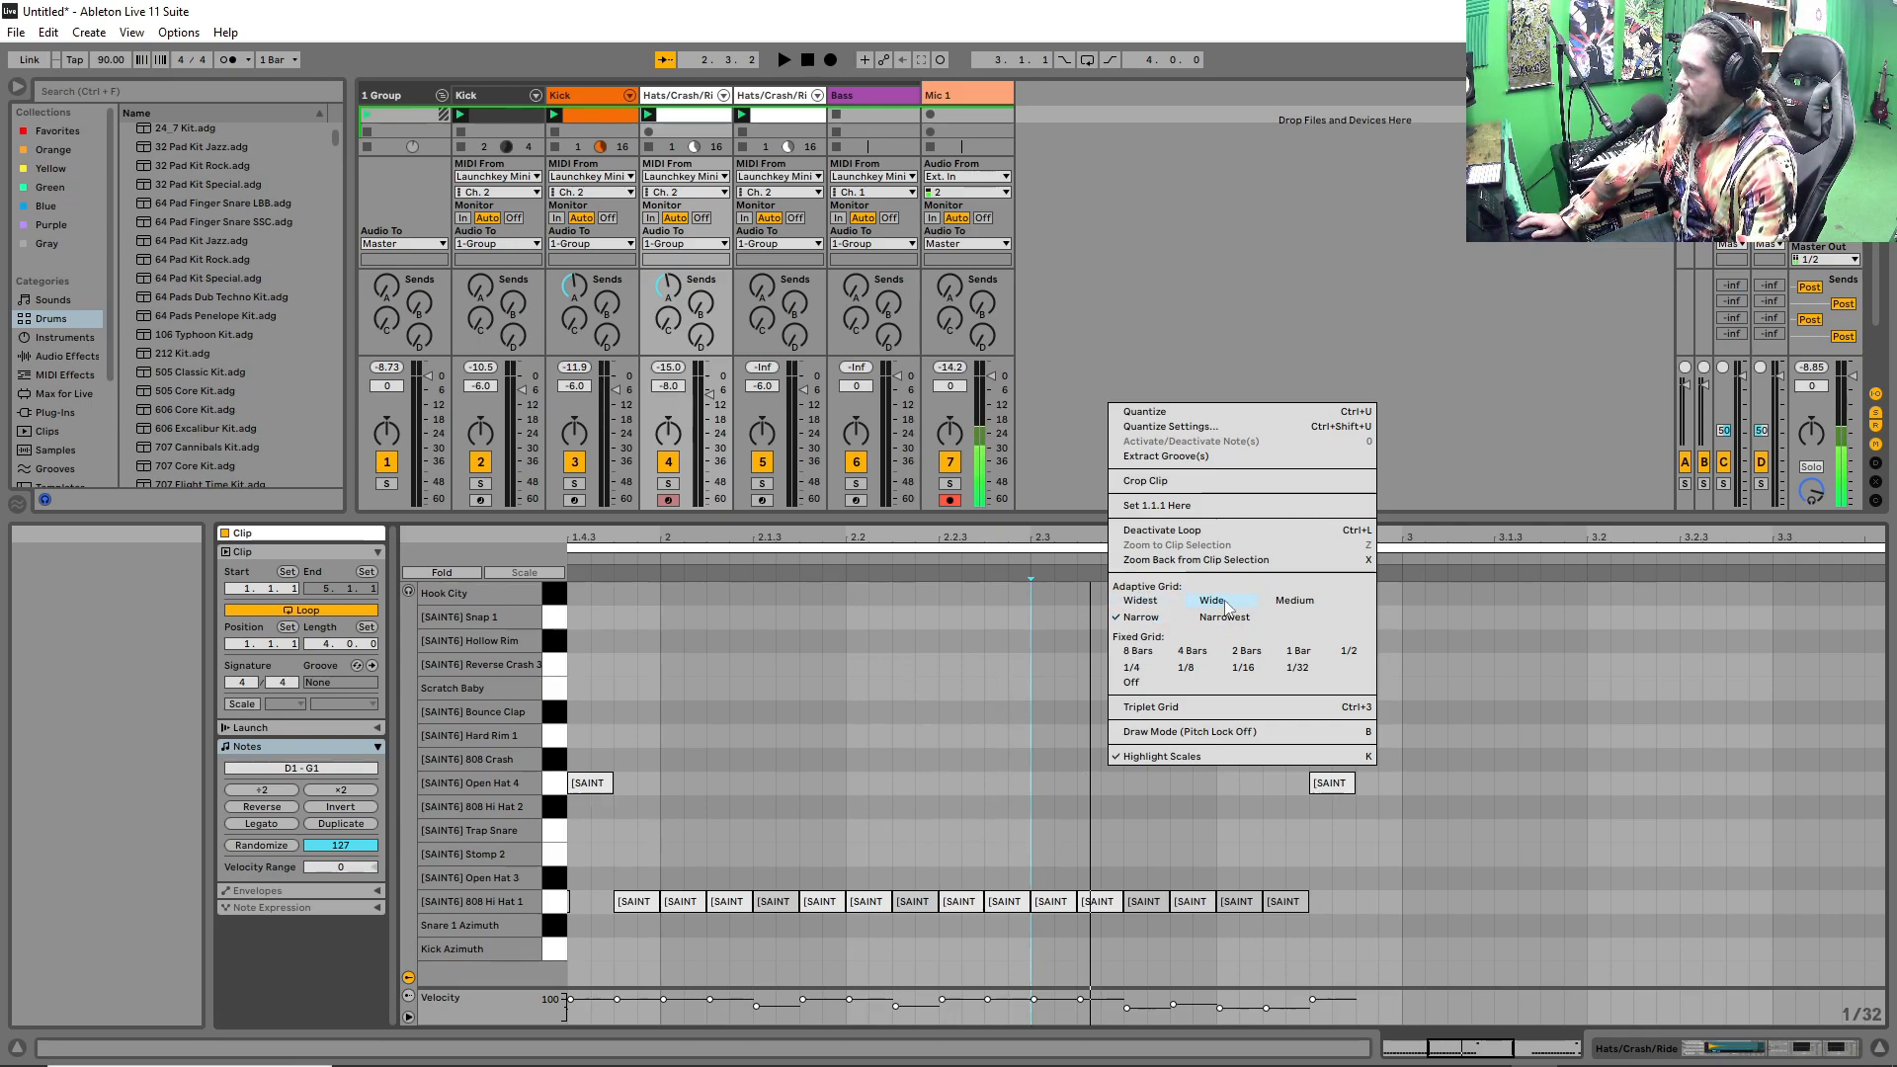
left_click(1143, 603)
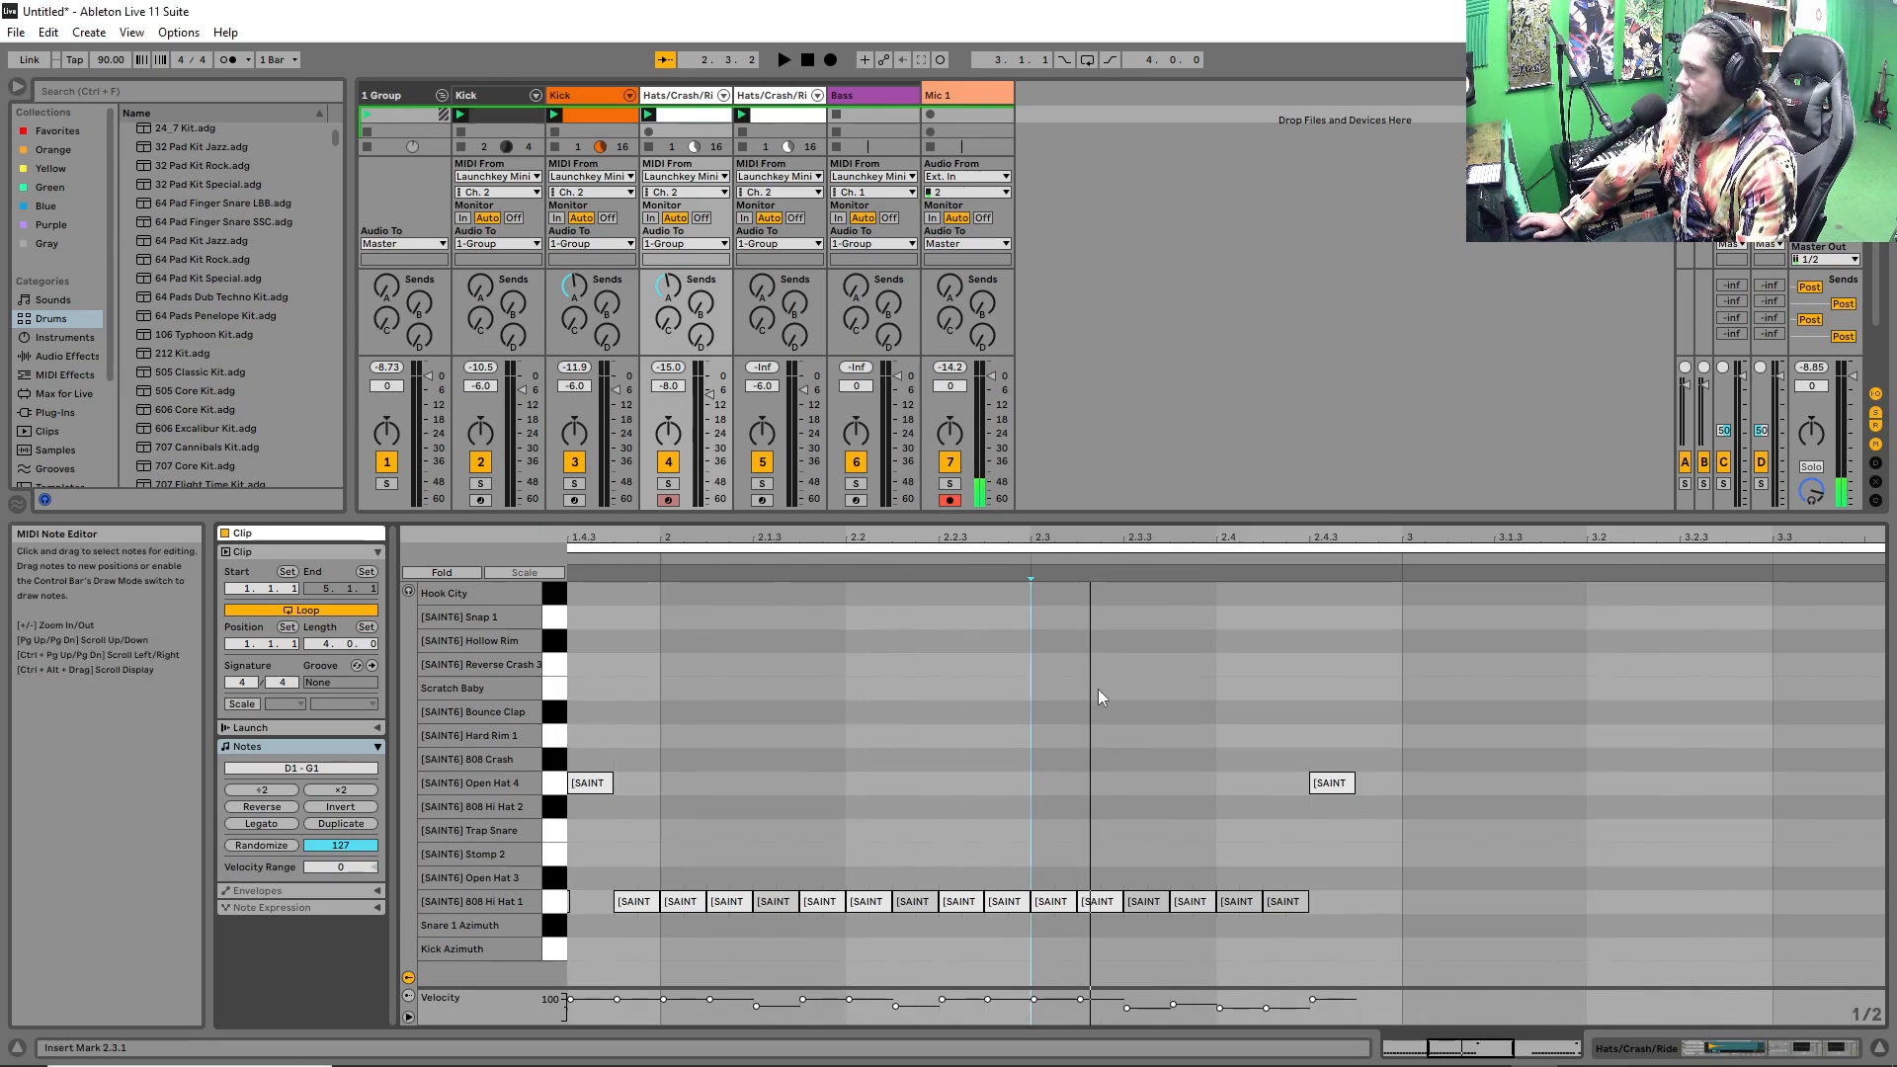
right_click(1146, 698)
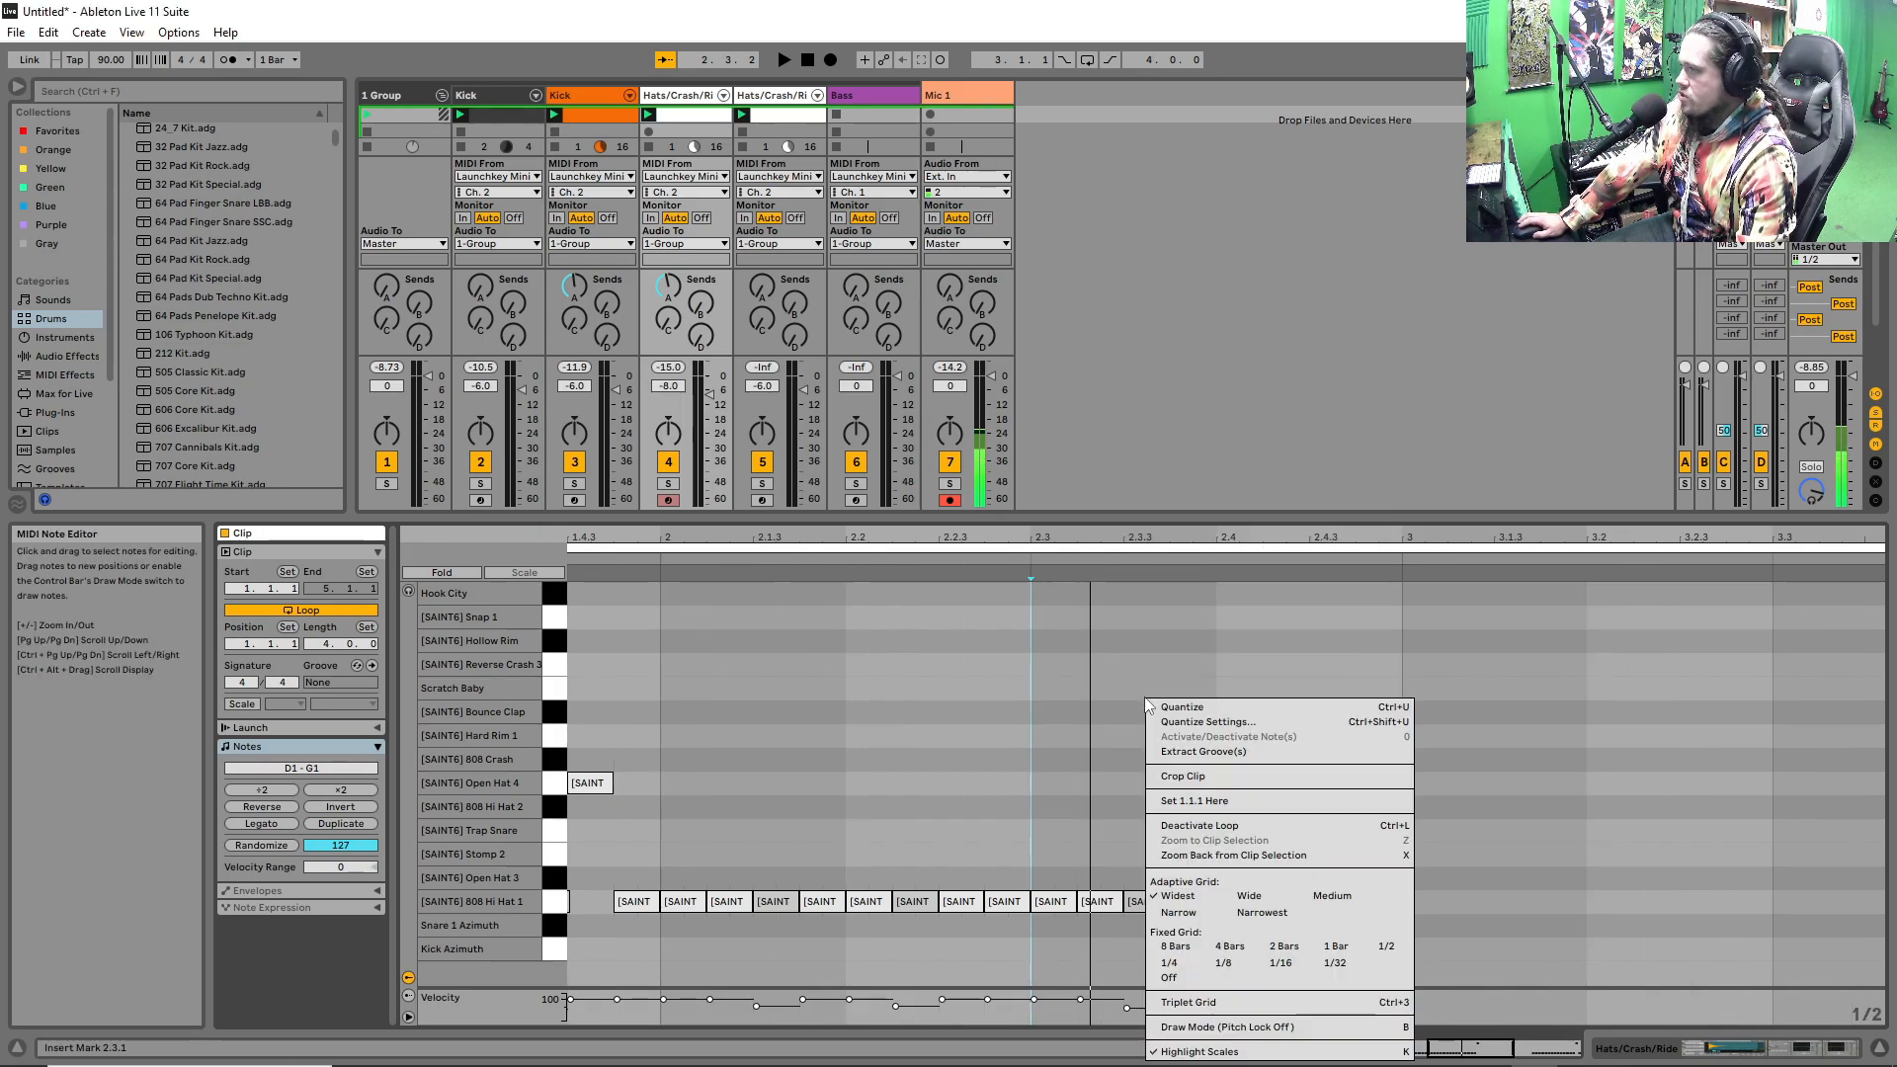
left_click(1193, 914)
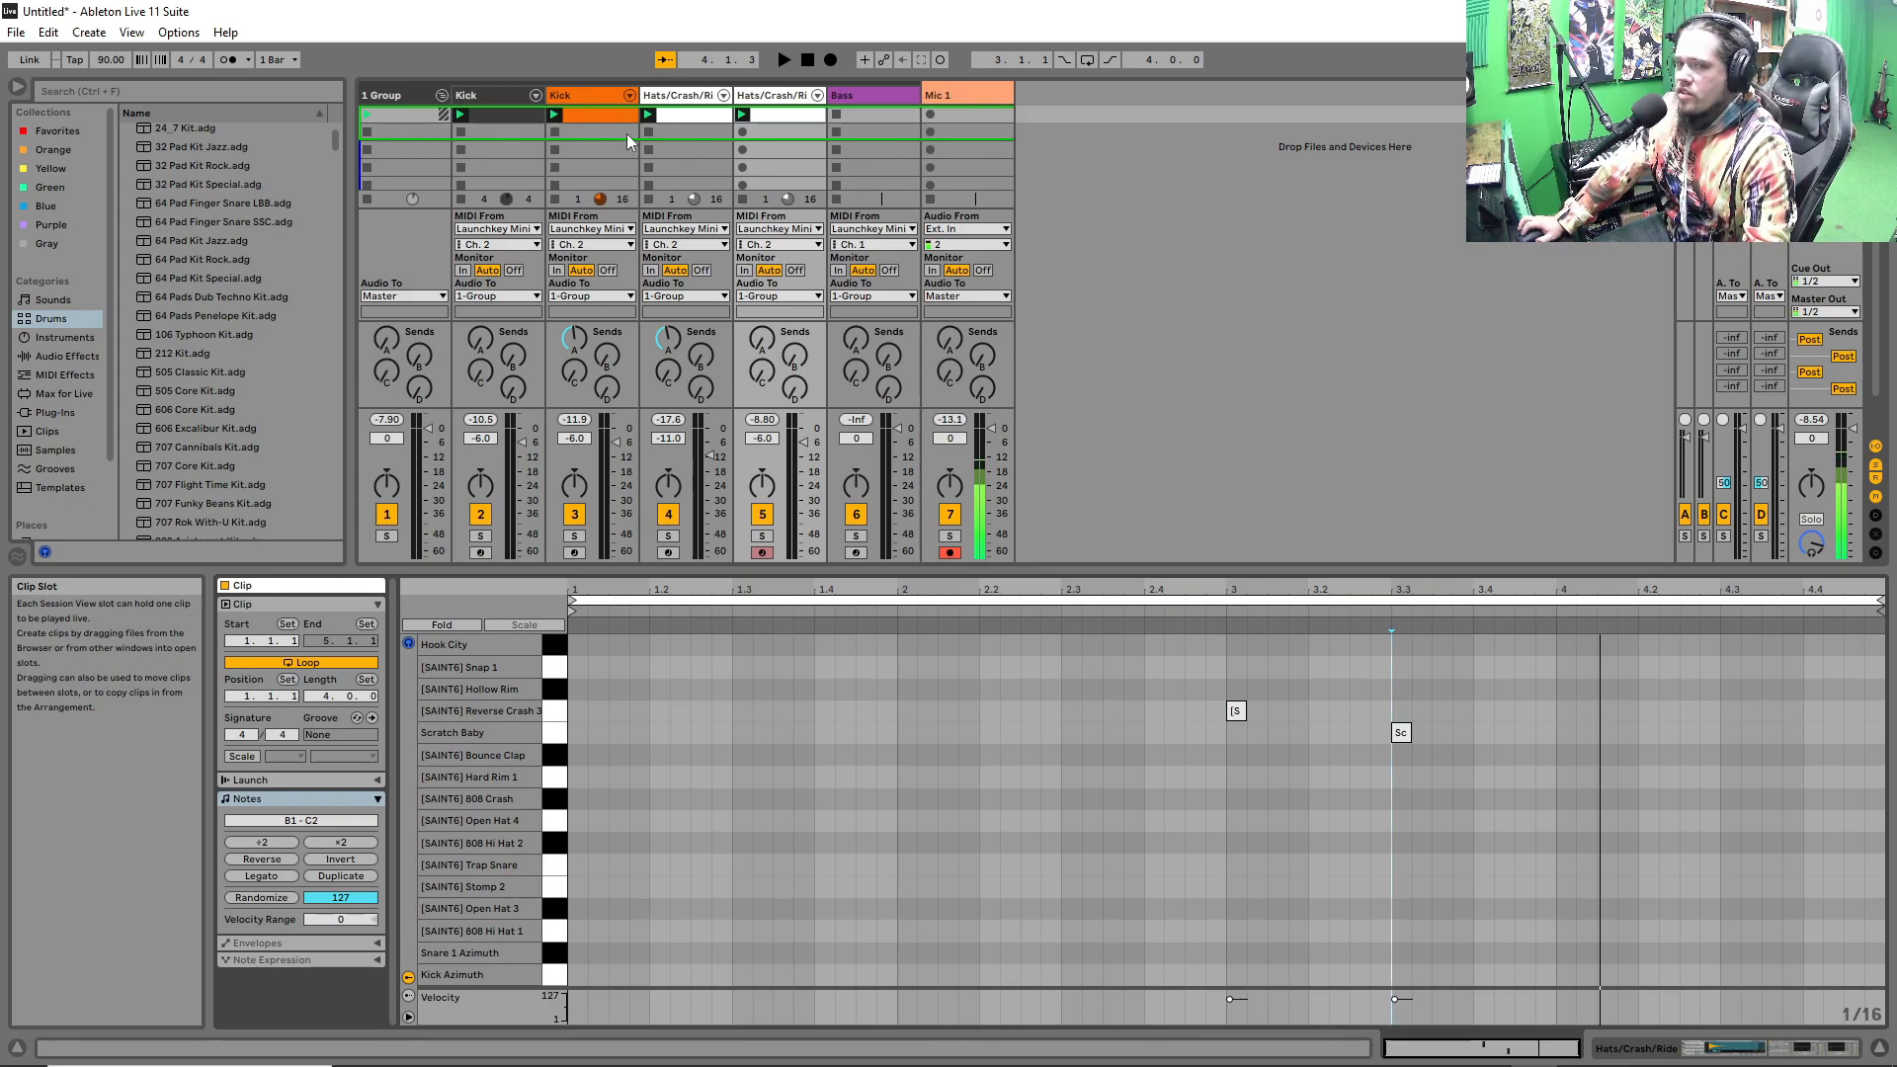
Review the black Kick, orange Kick and both Hats/Crash/Ride clips one by one and play back the beat.
left_click(513, 116)
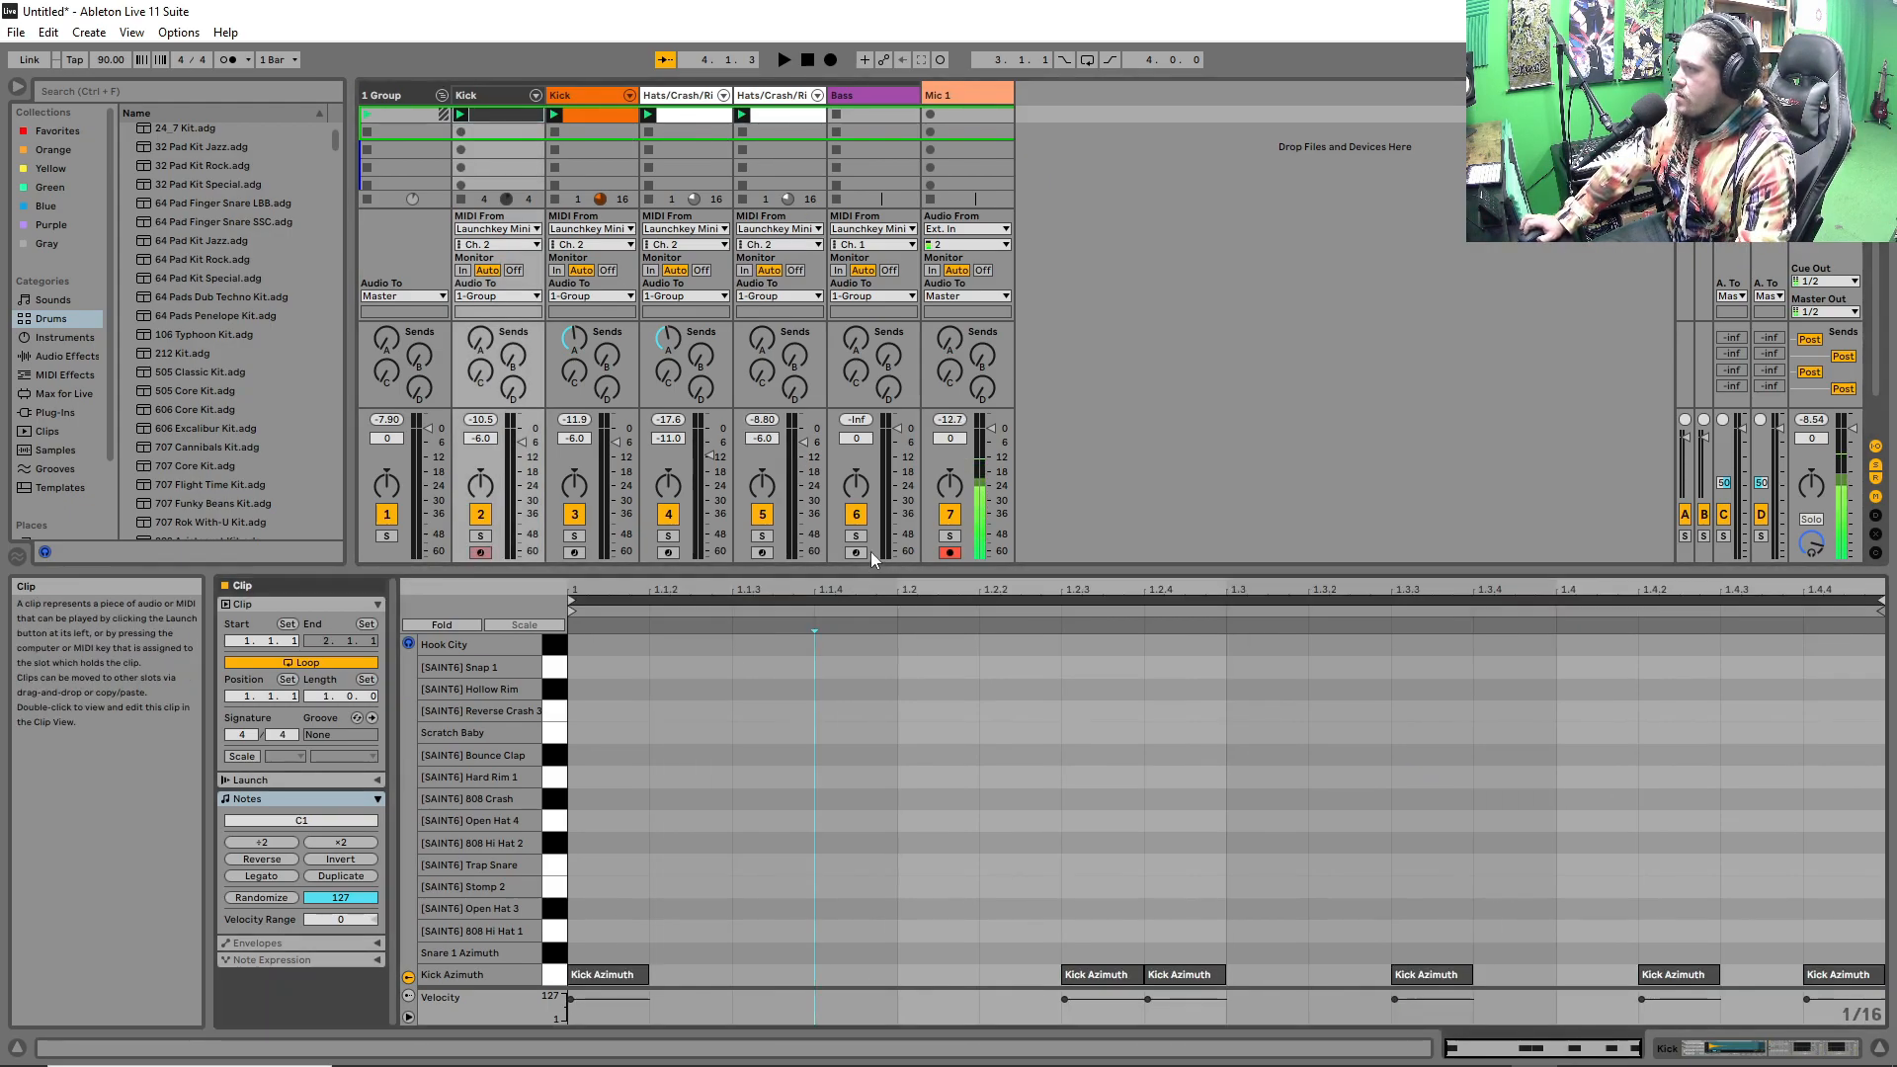
left_click(597, 116)
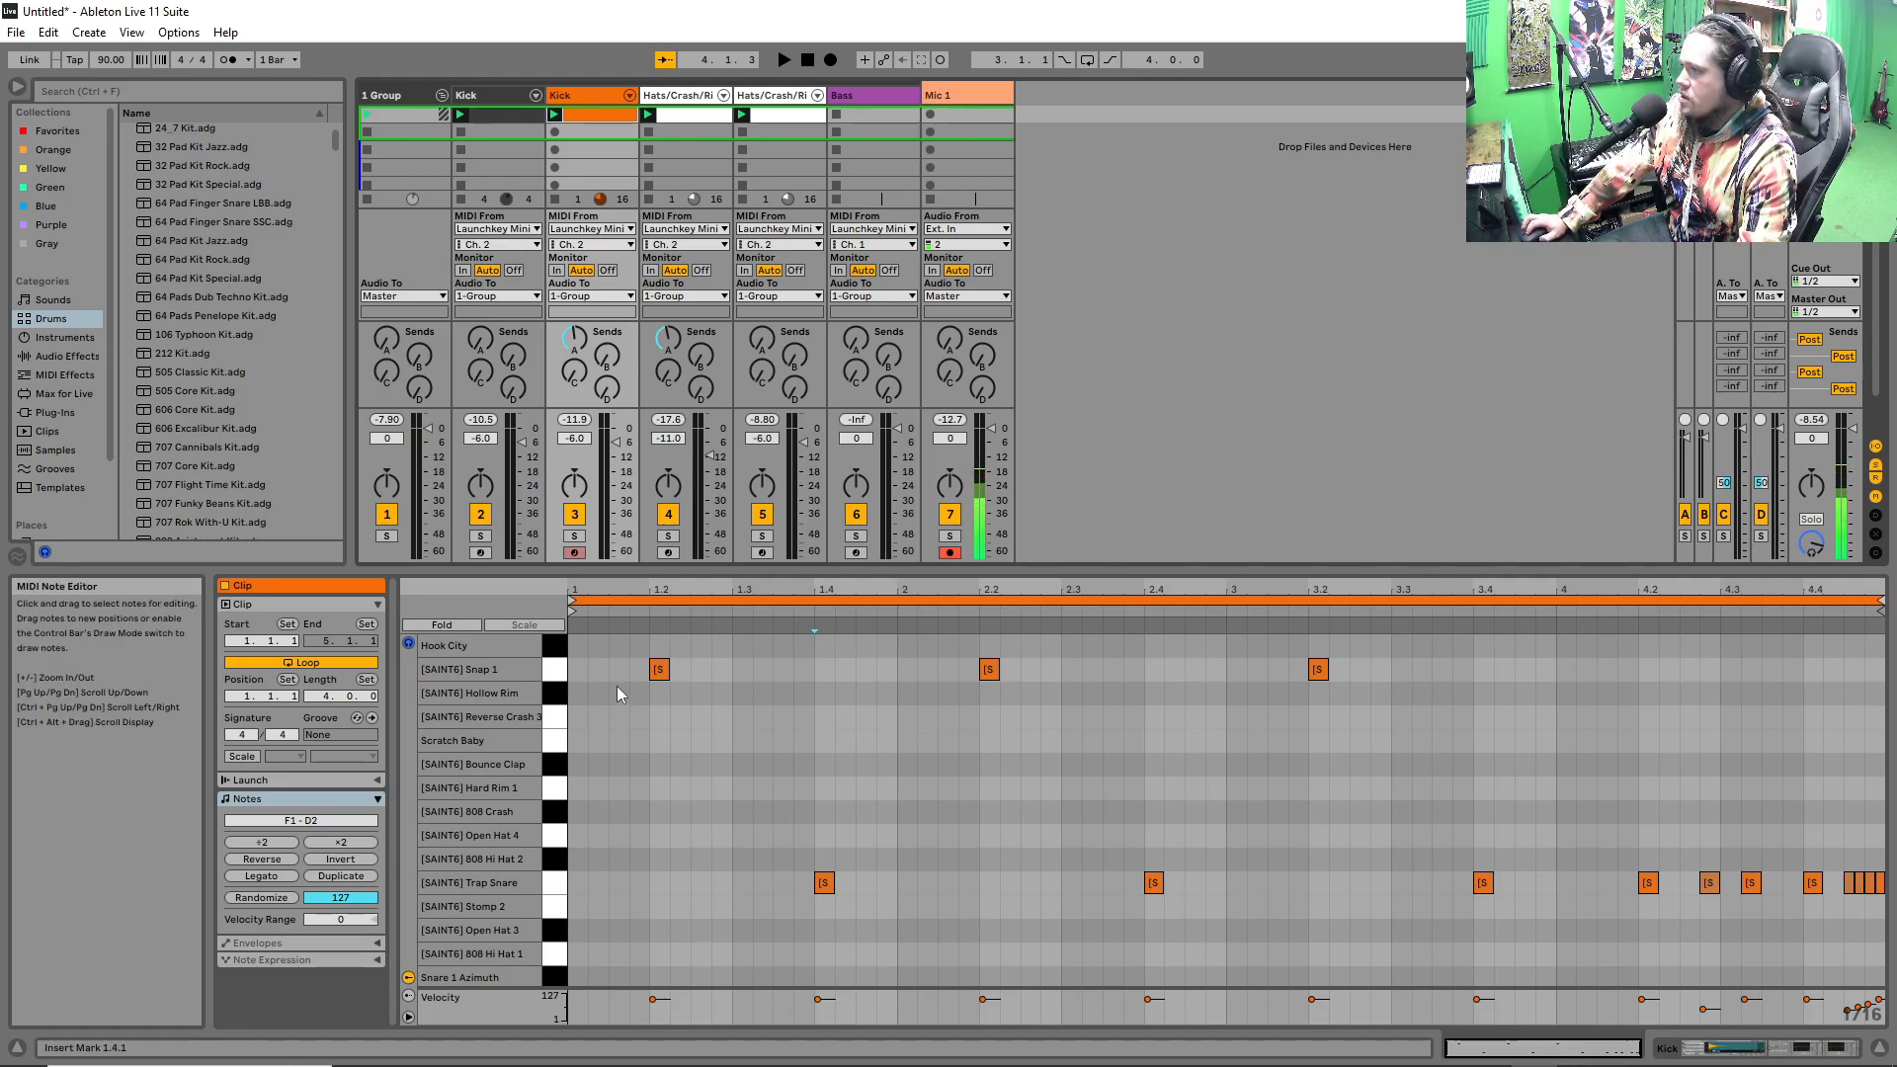
left_click(678, 119)
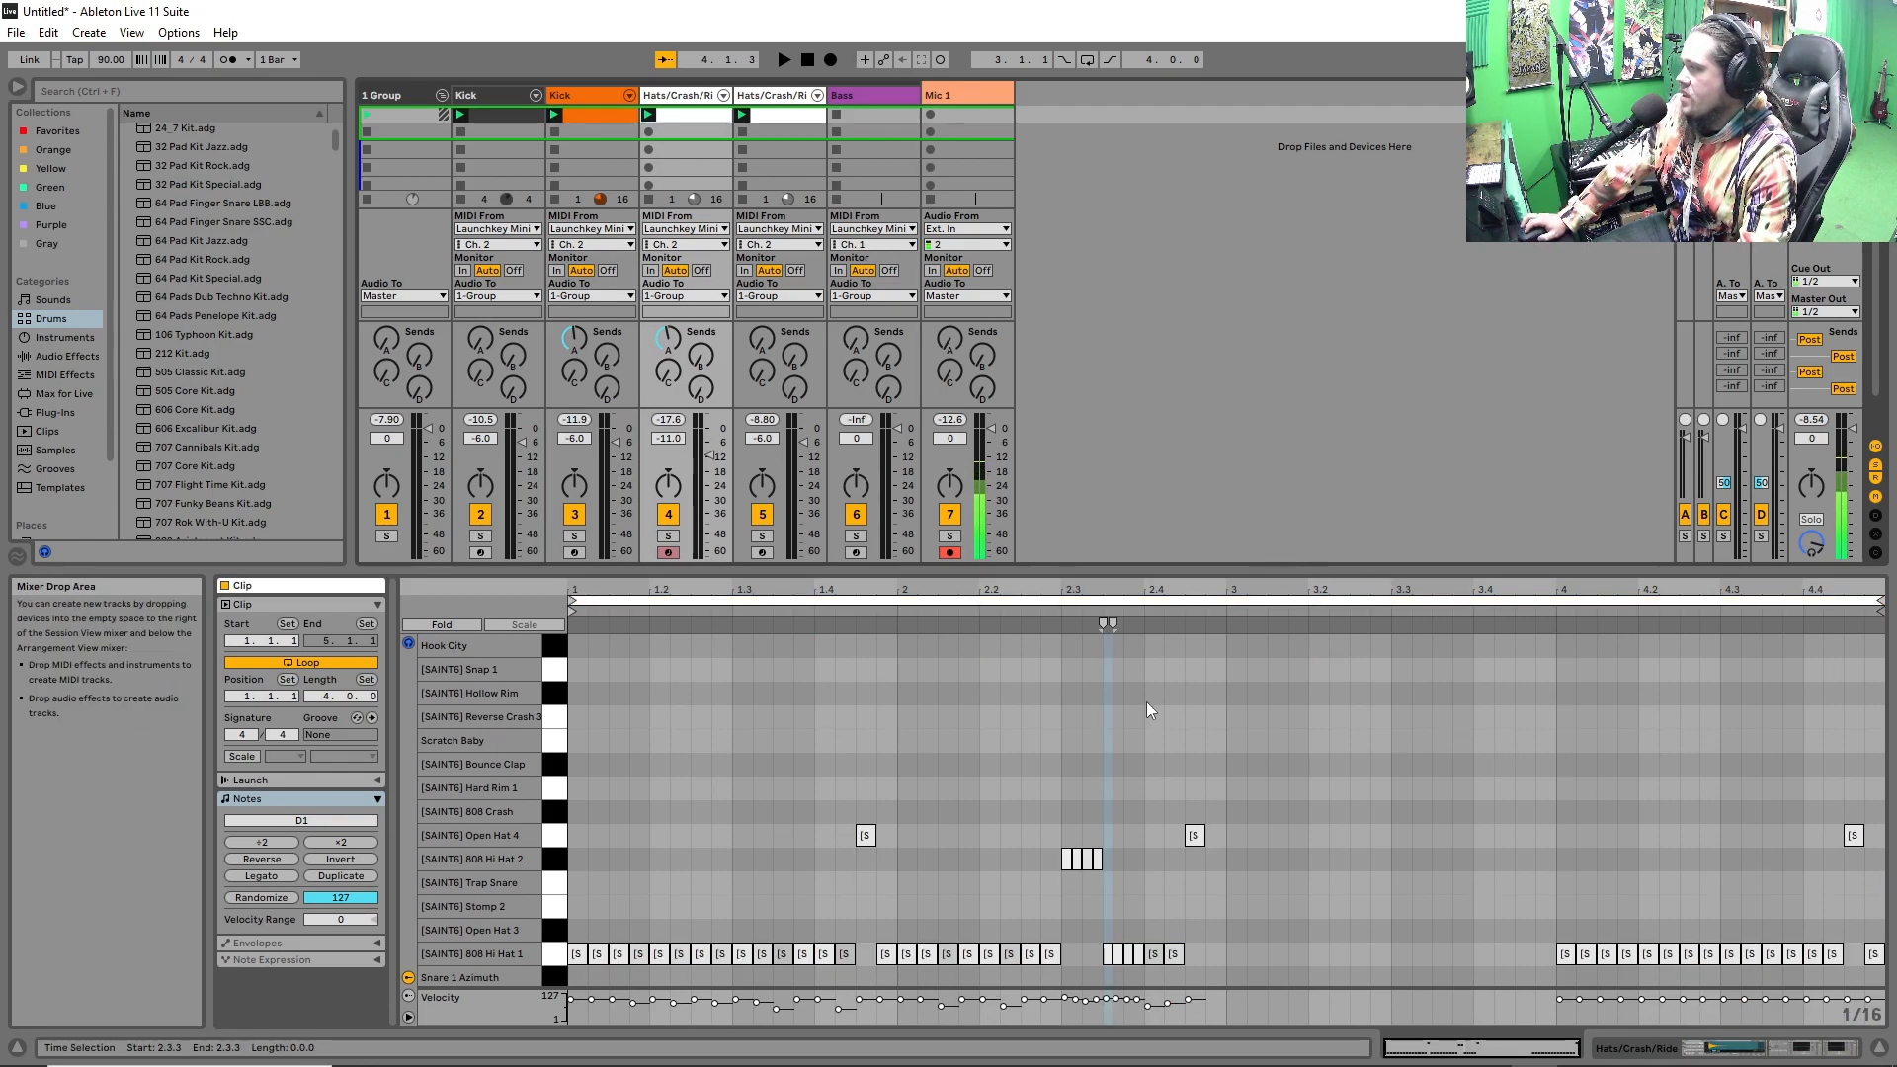
left_click(777, 115)
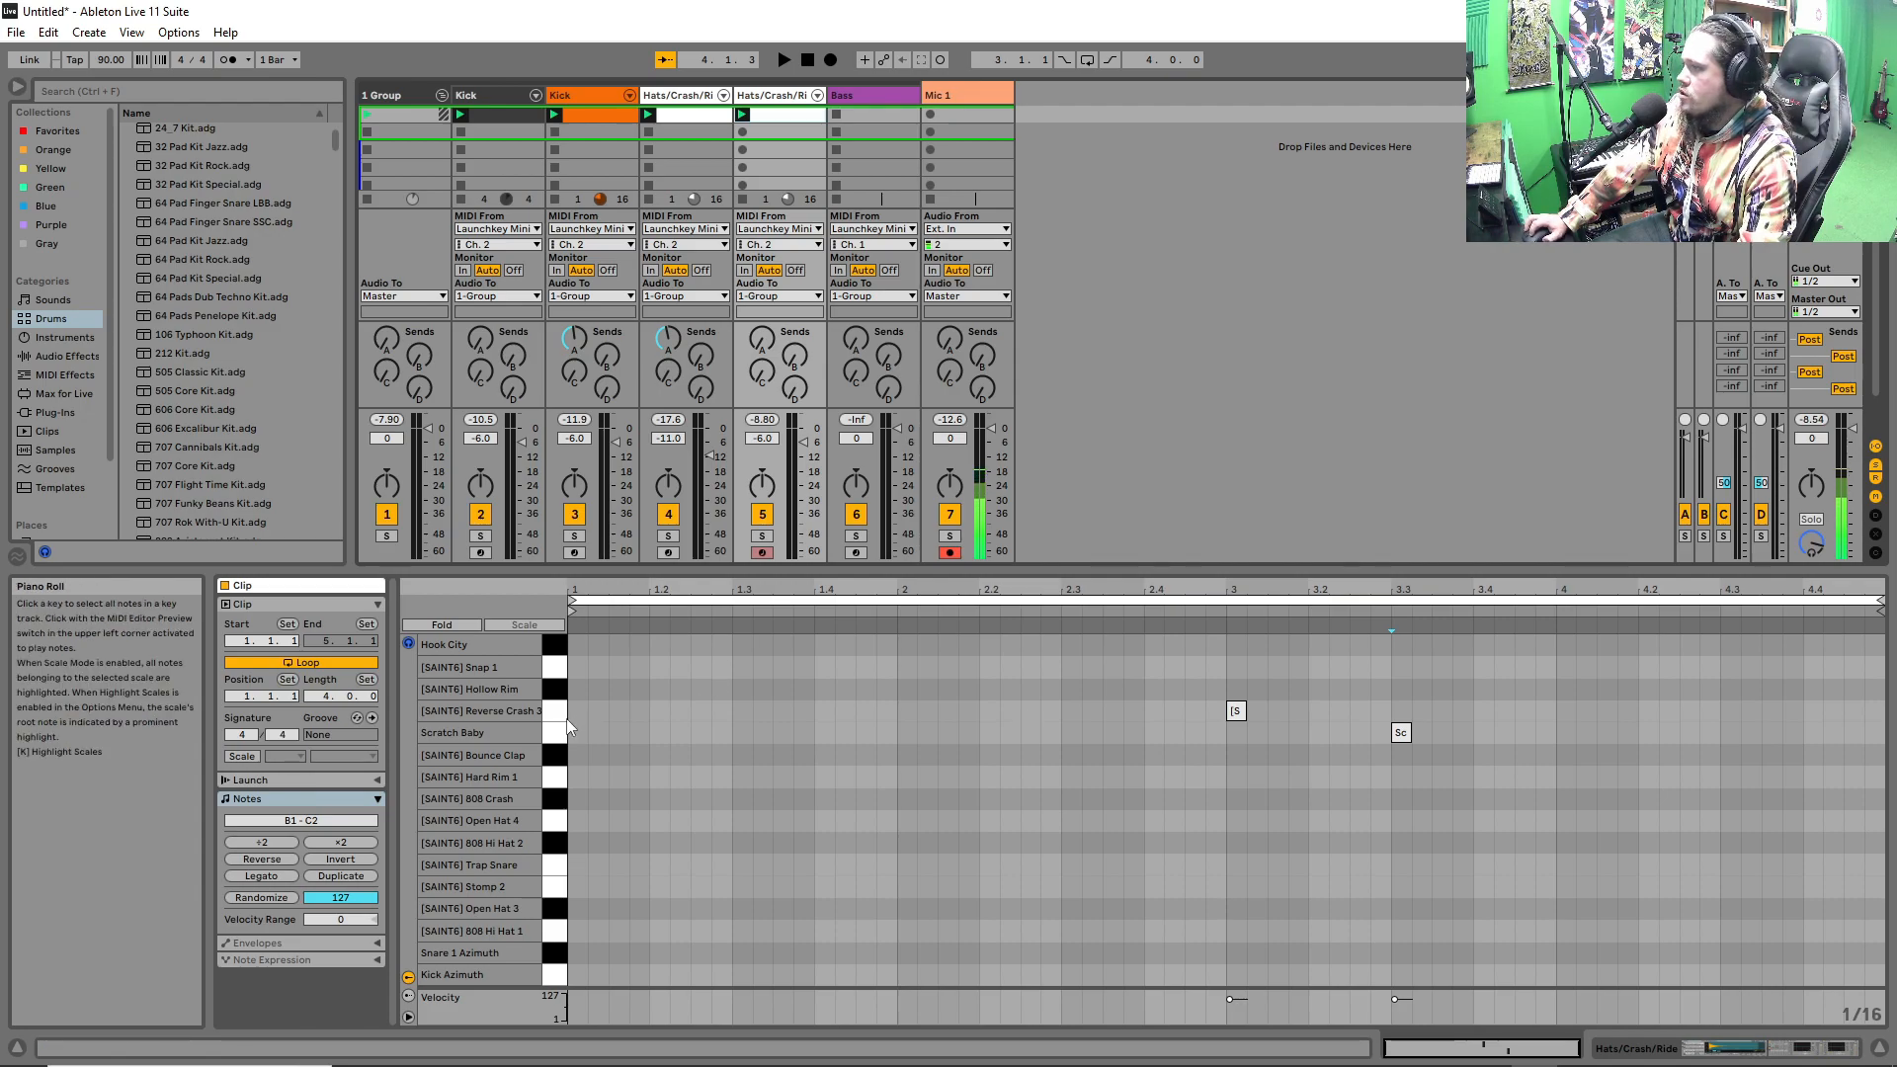
key("space")
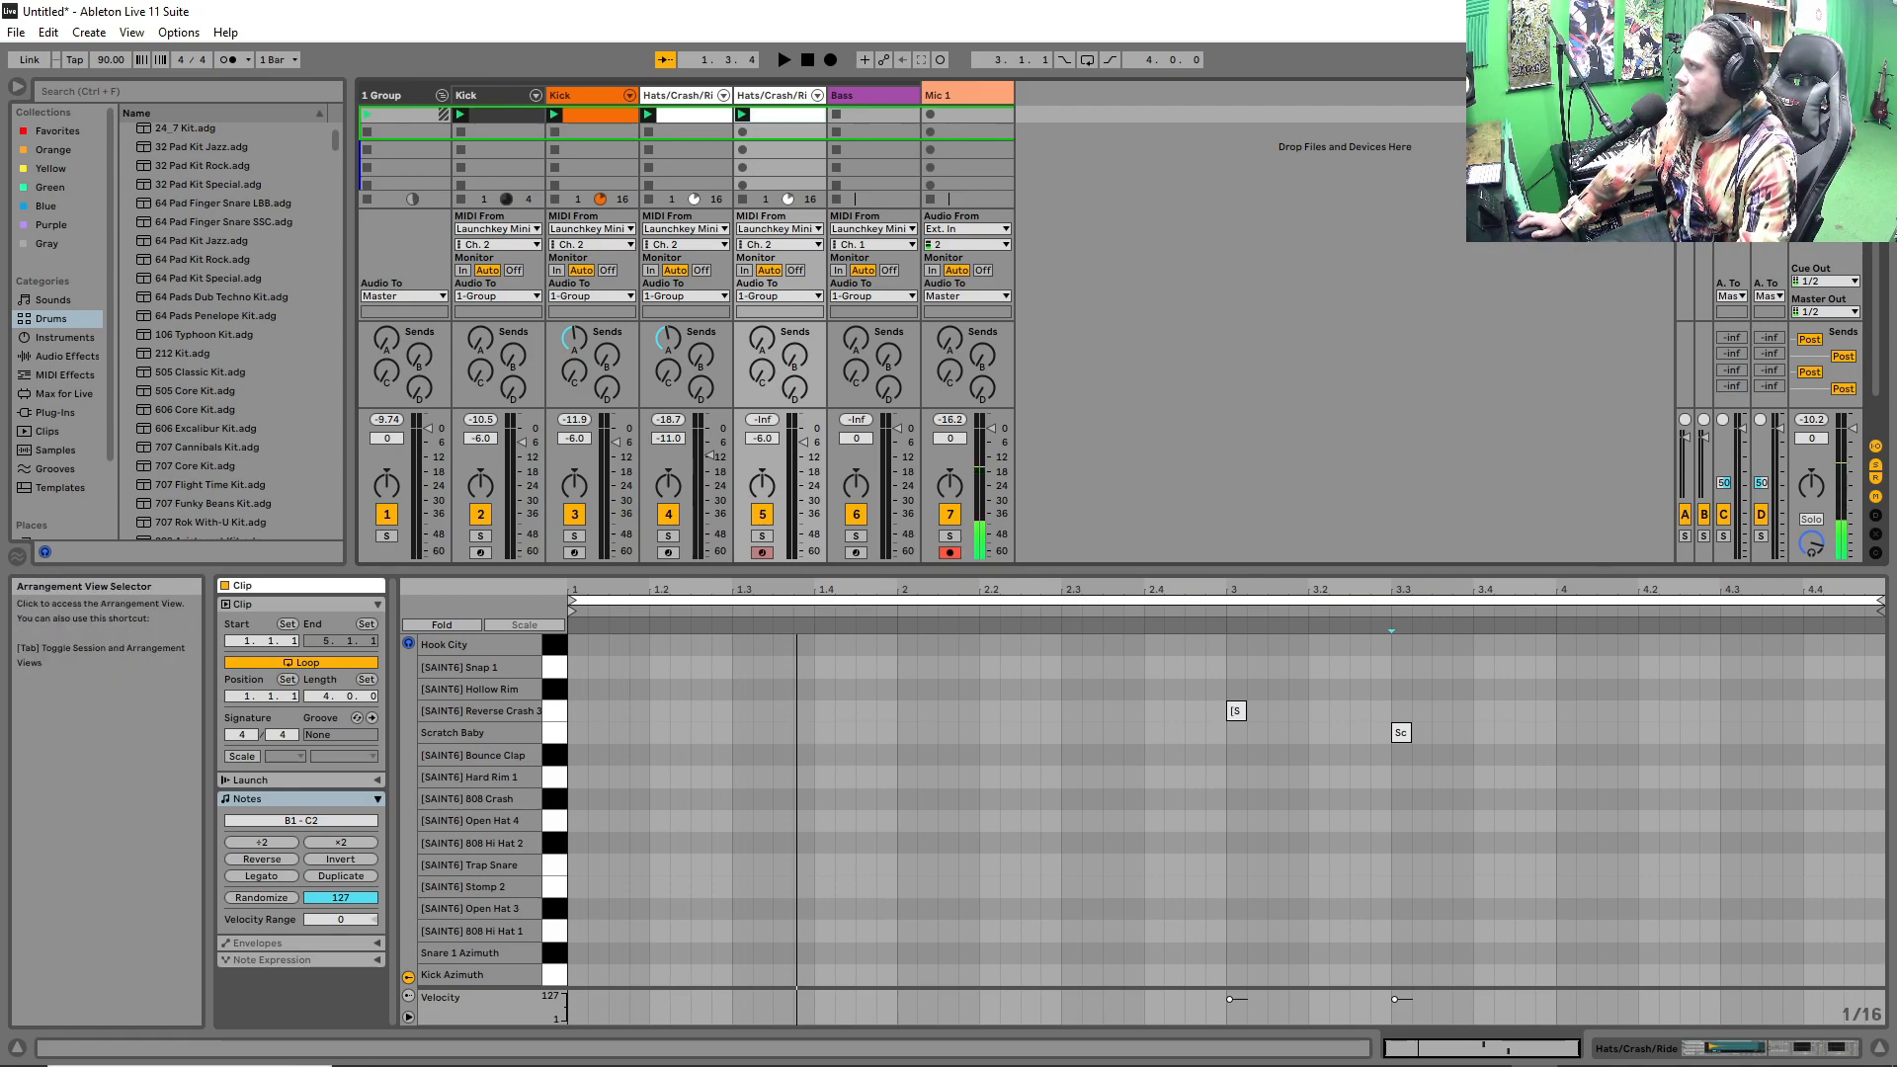
Record a short pass of the session clips into the Arrangement View and return playback to the arrangement.
left_click(1875, 88)
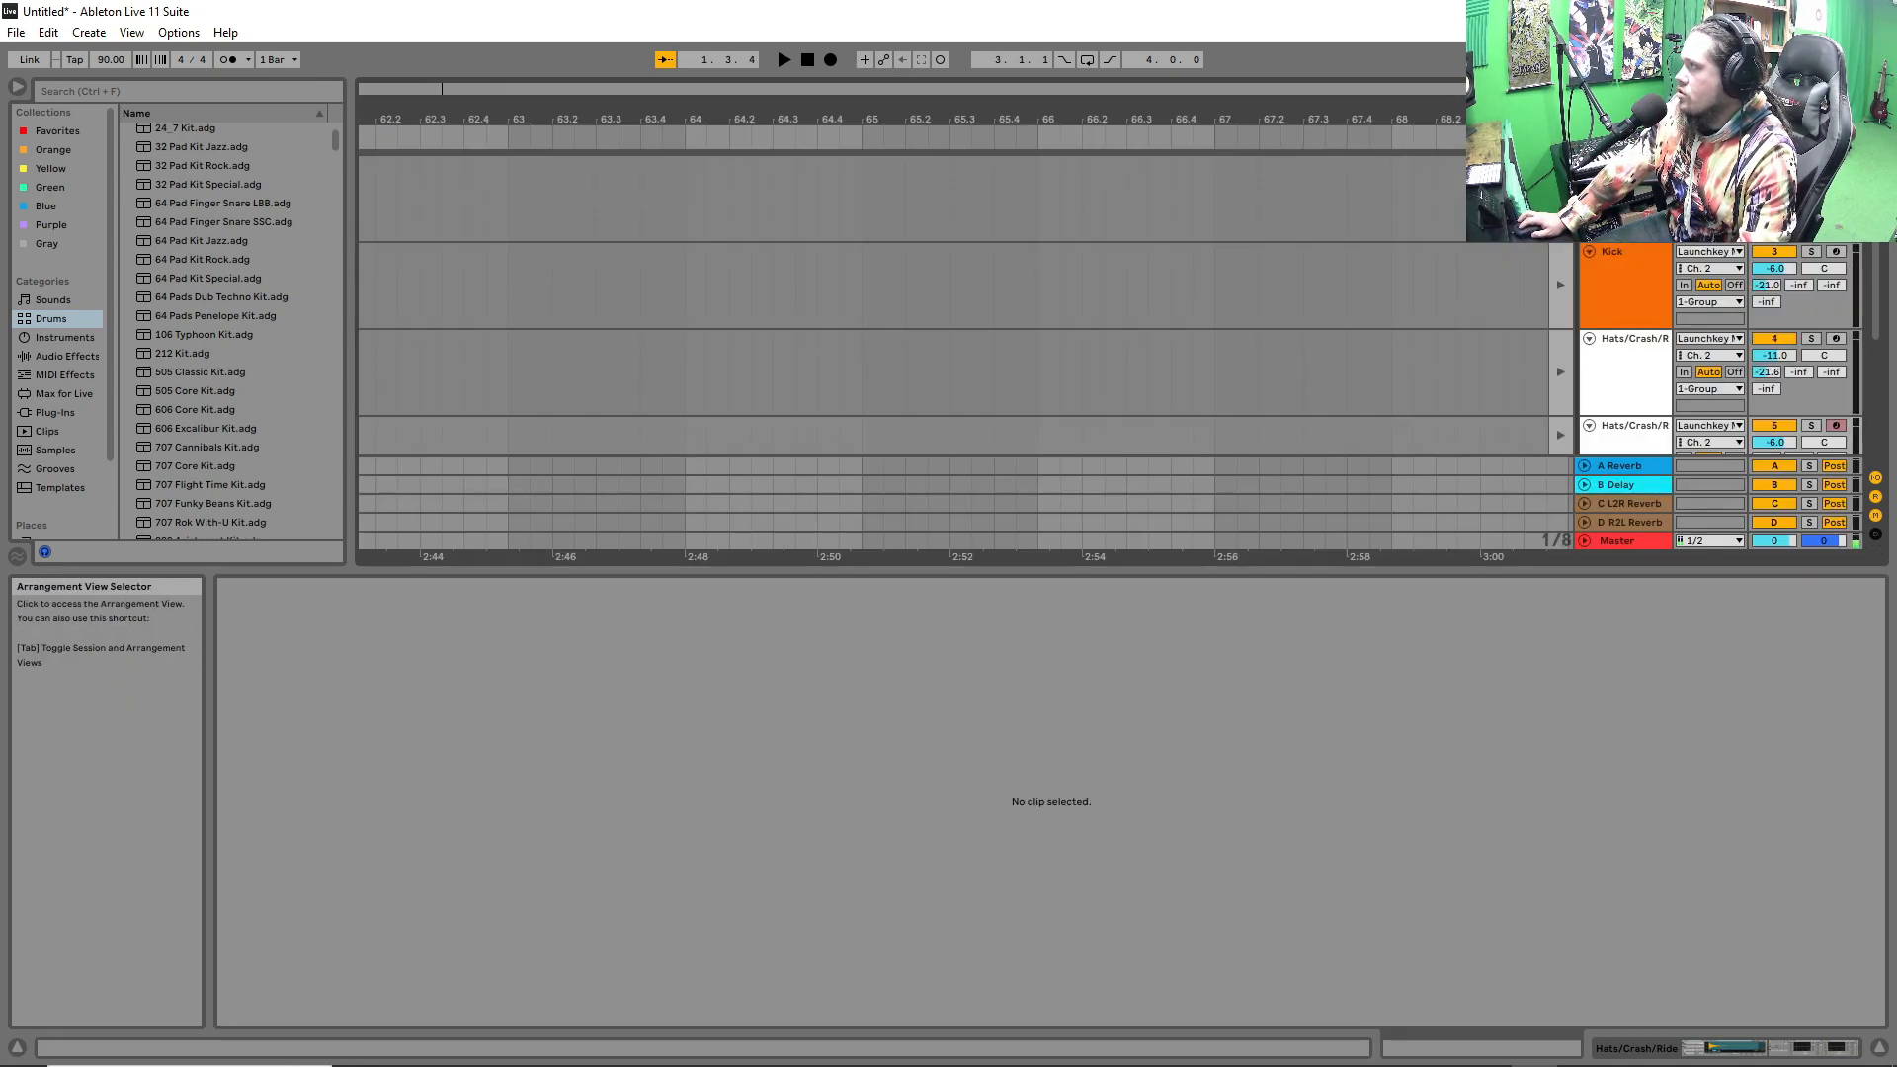
left_click(831, 60)
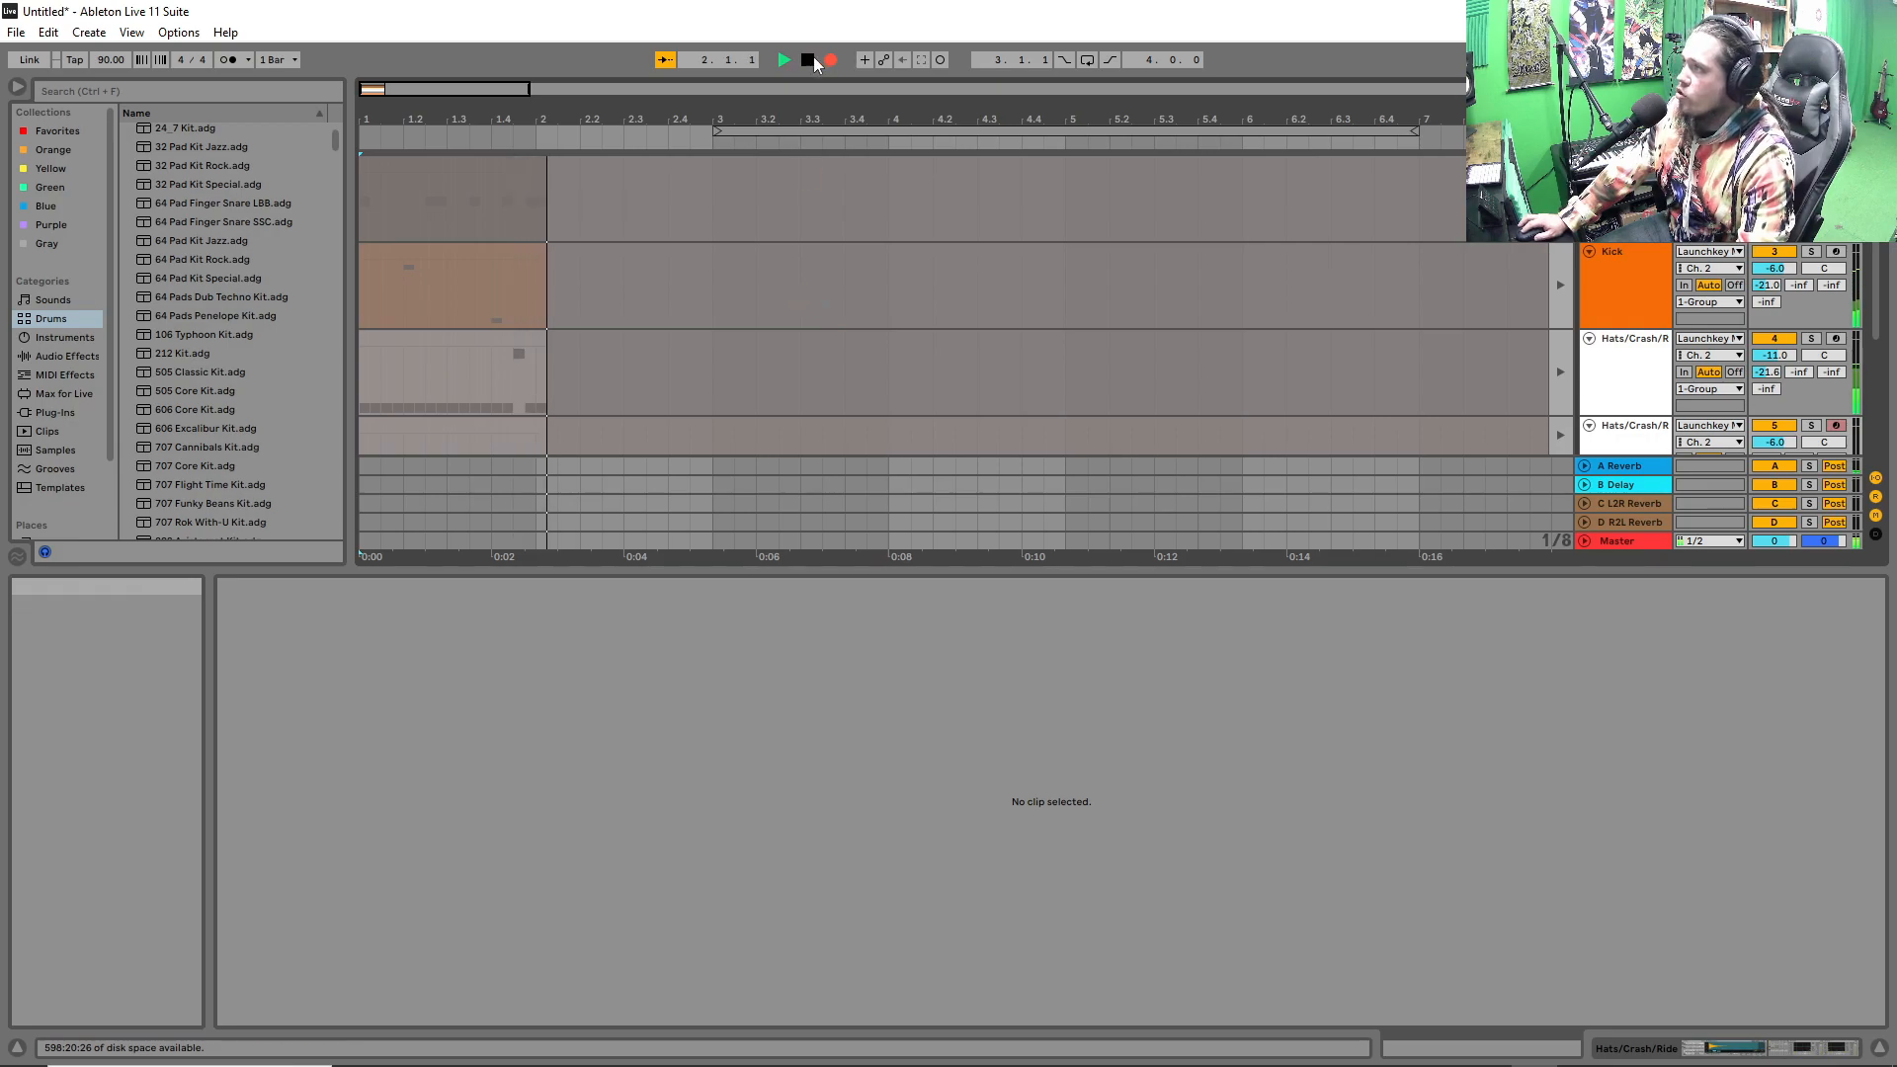
key("space")
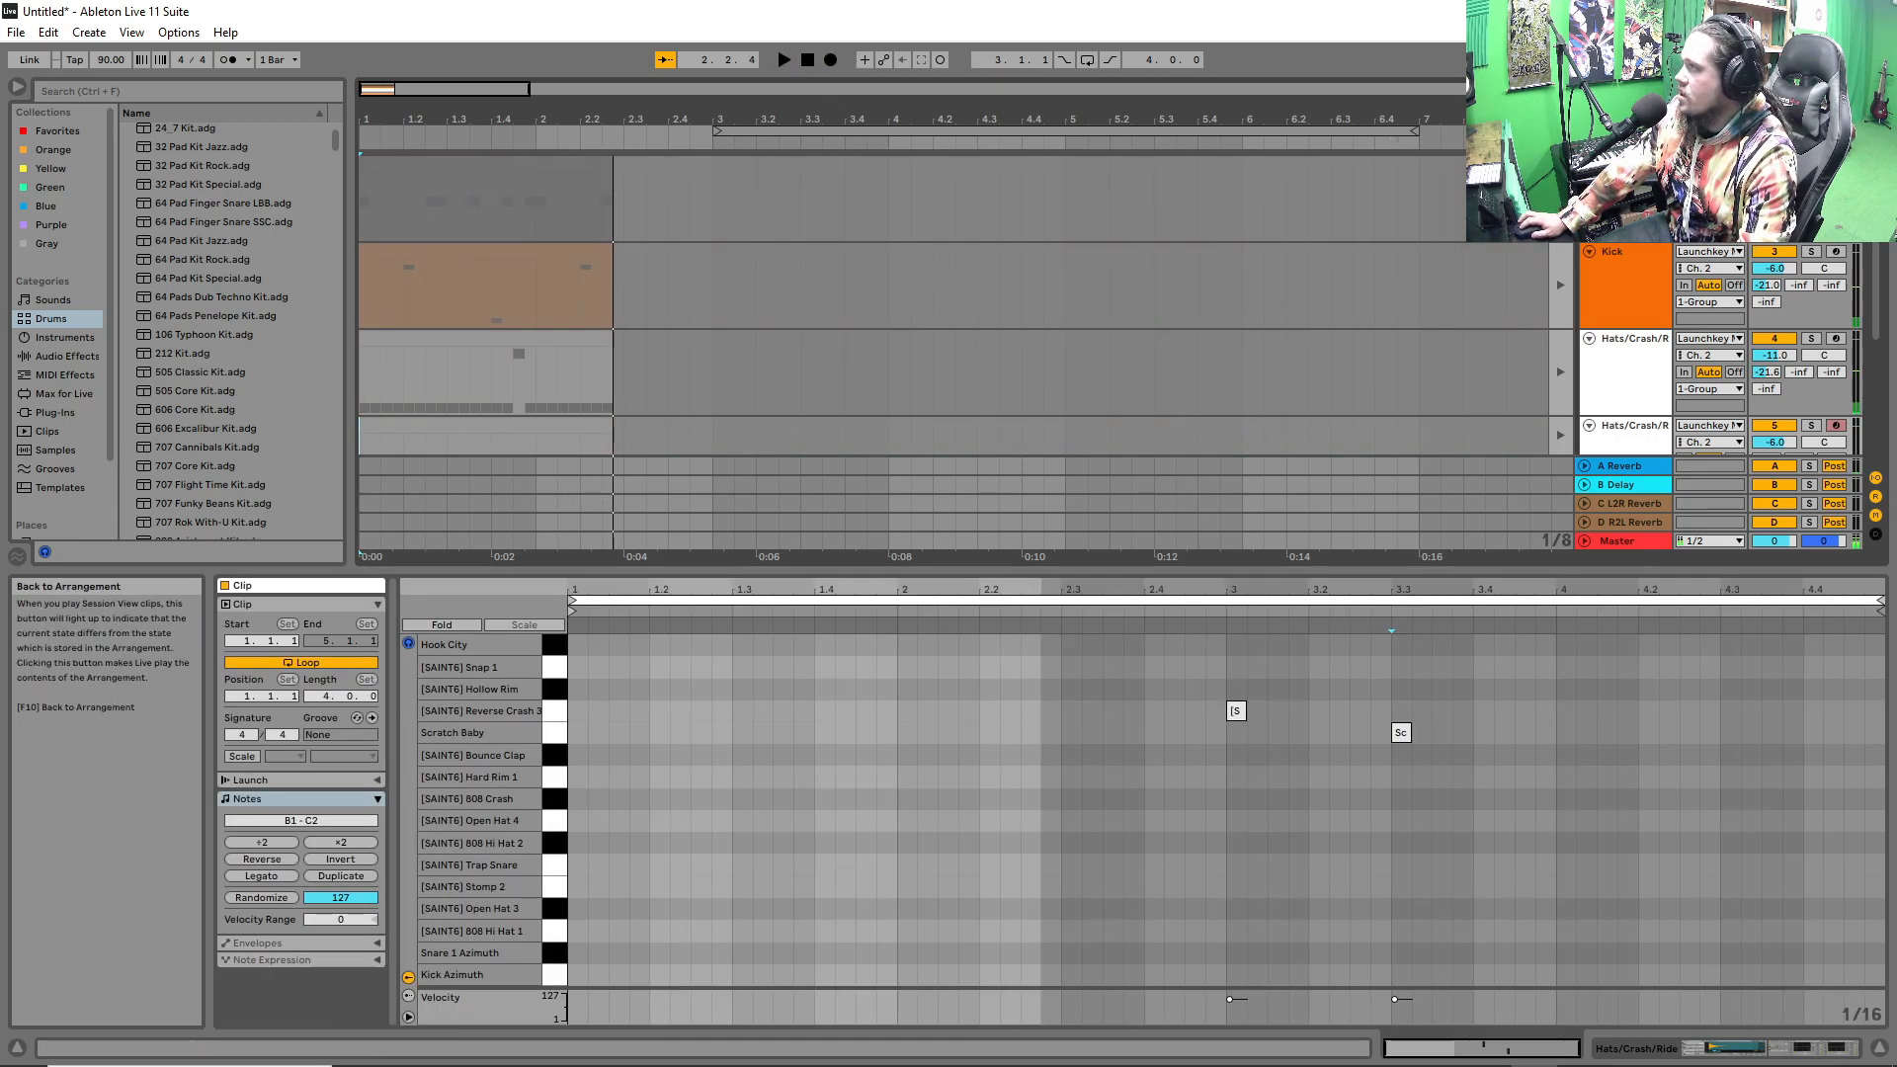
left_click(1561, 131)
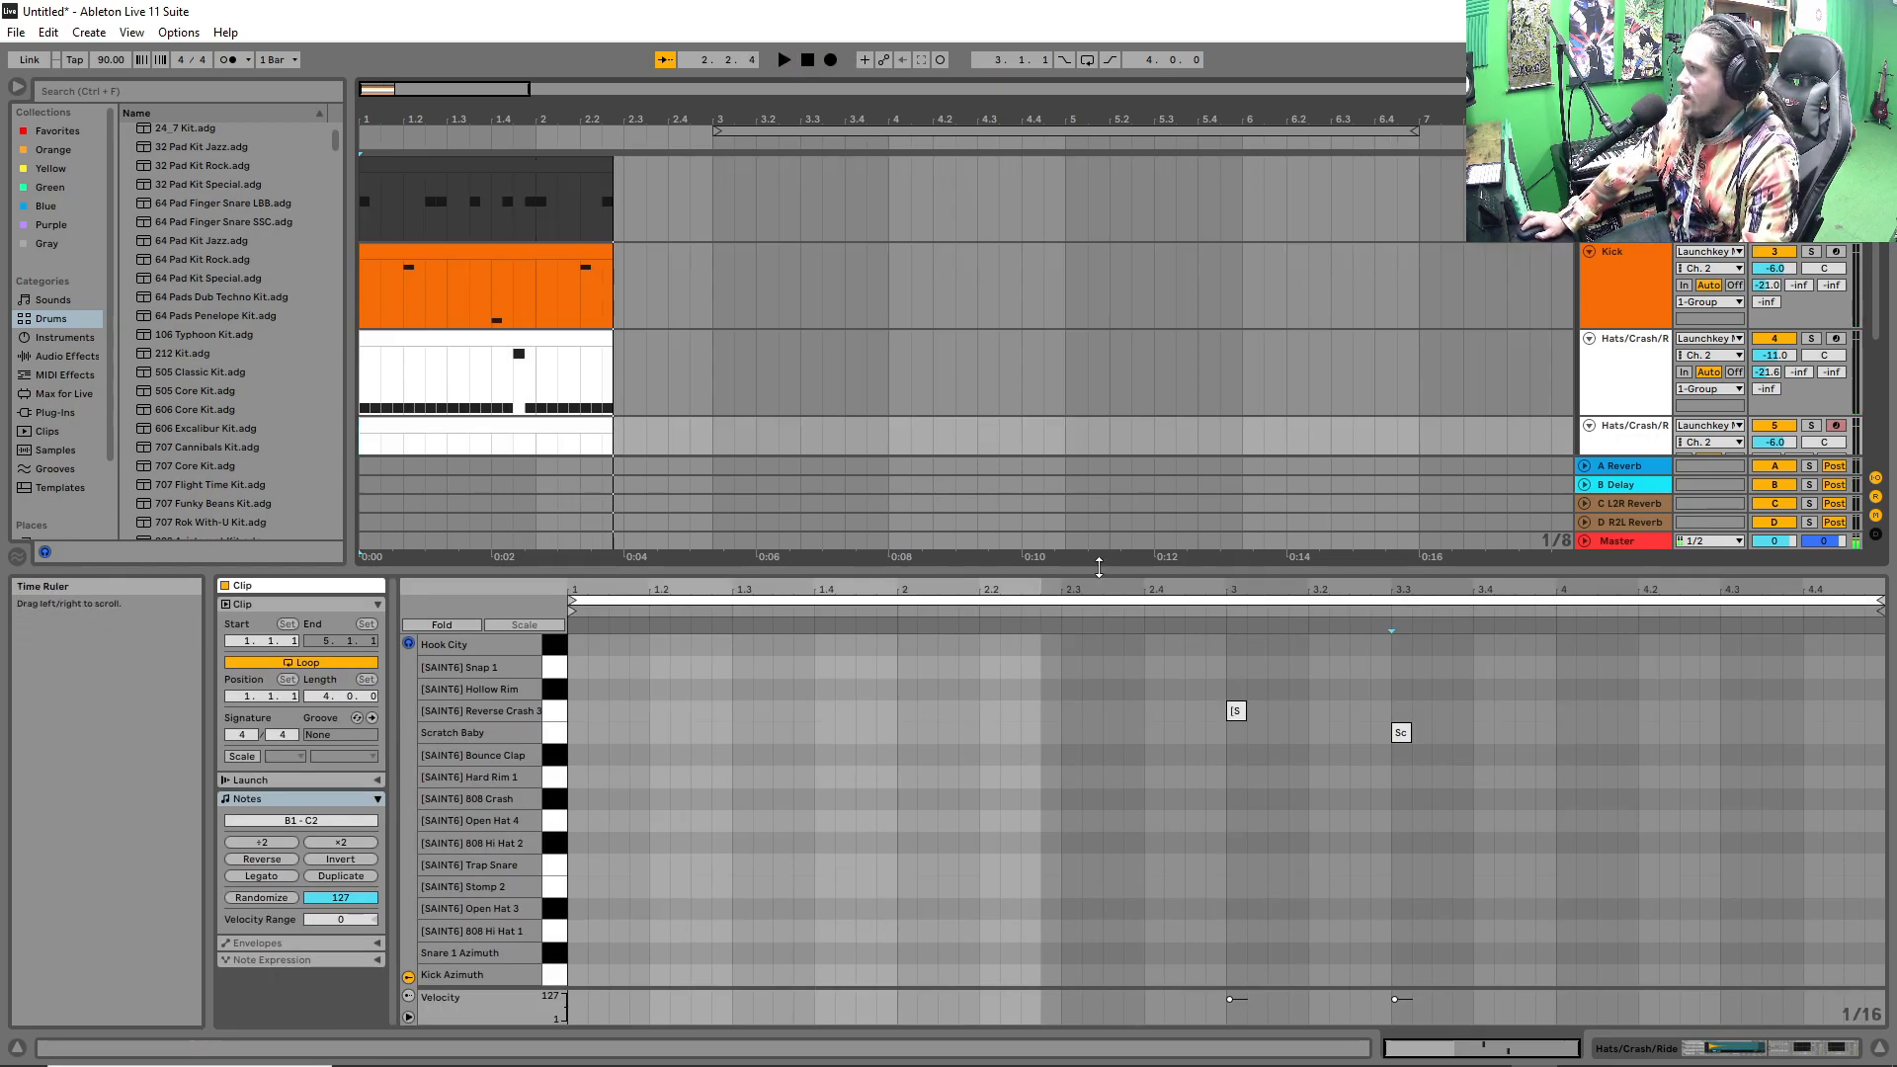
Enlarge the arrangement area and extend the recorded clips on all four drum tracks to 50.1.1.
left_click_drag(1105, 570, 1129, 707)
left_click_drag(734, 621, 363, 174)
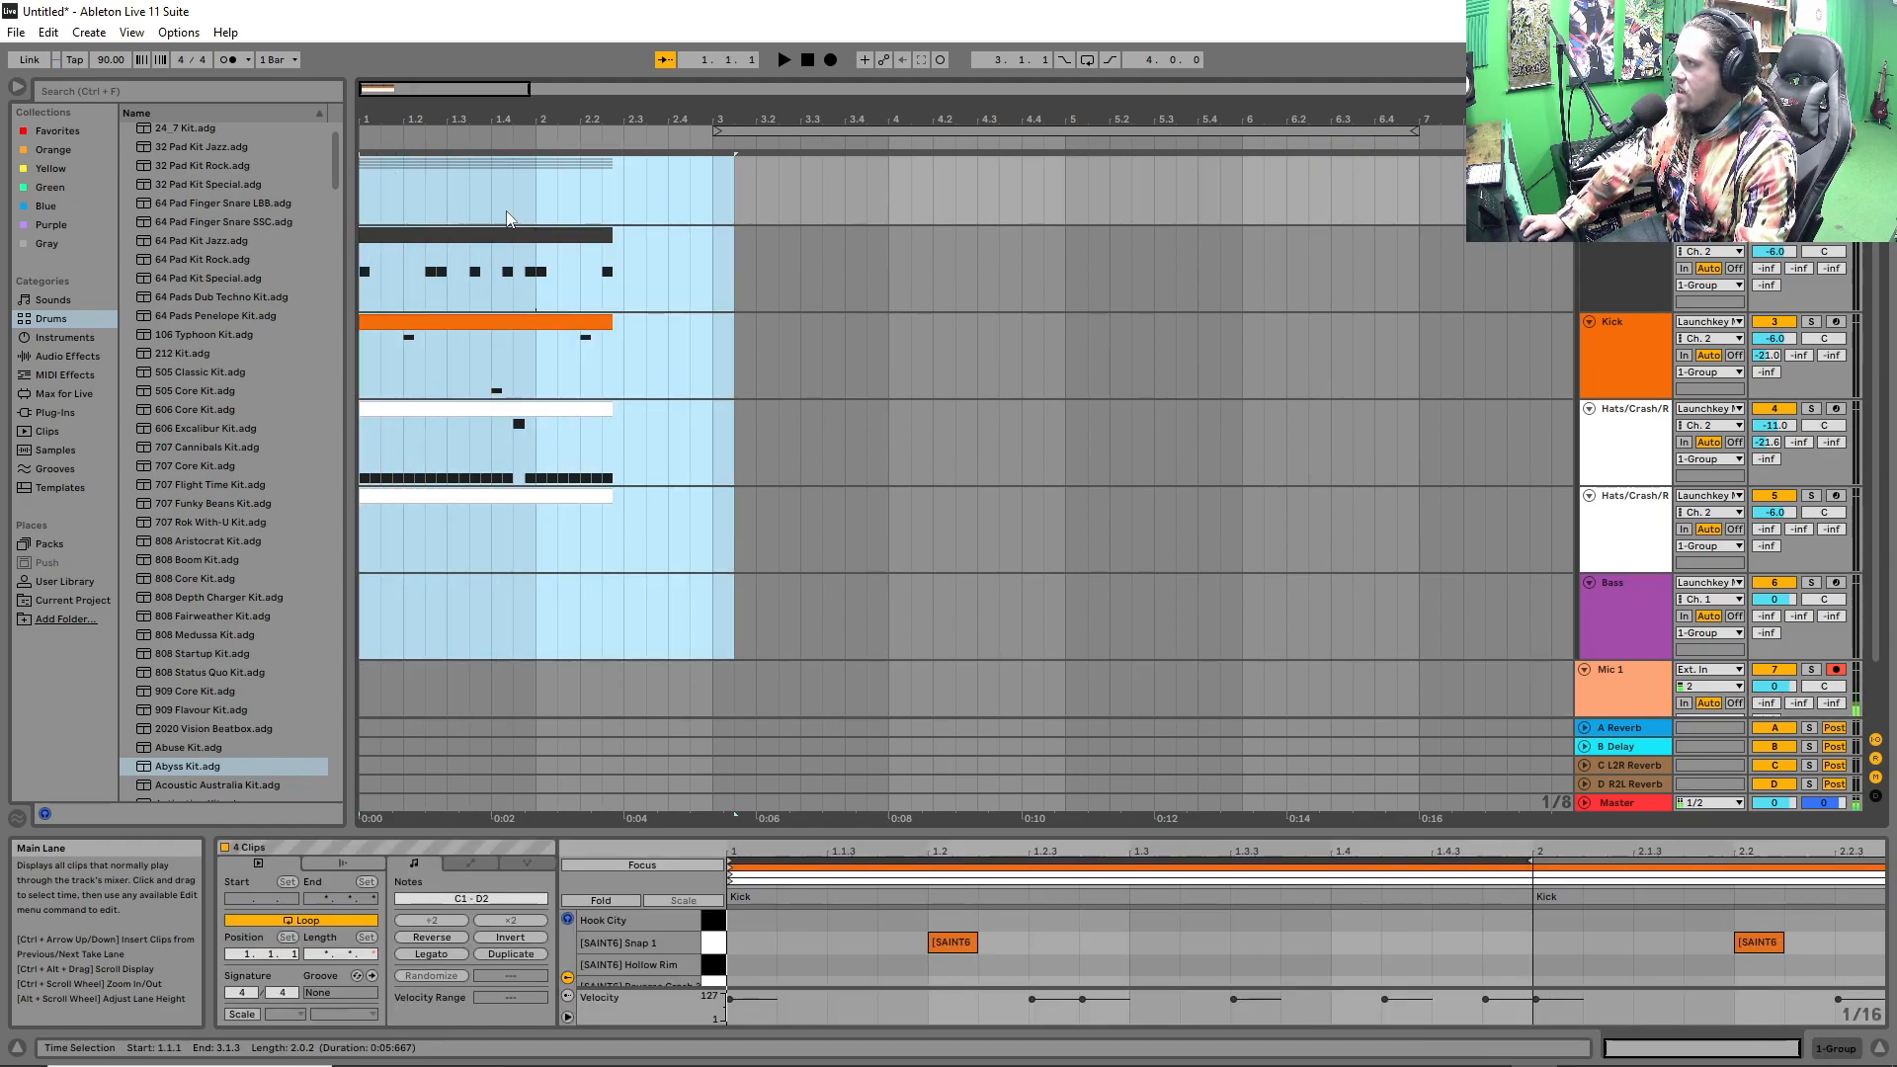
left_click_drag(606, 233, 1467, 233)
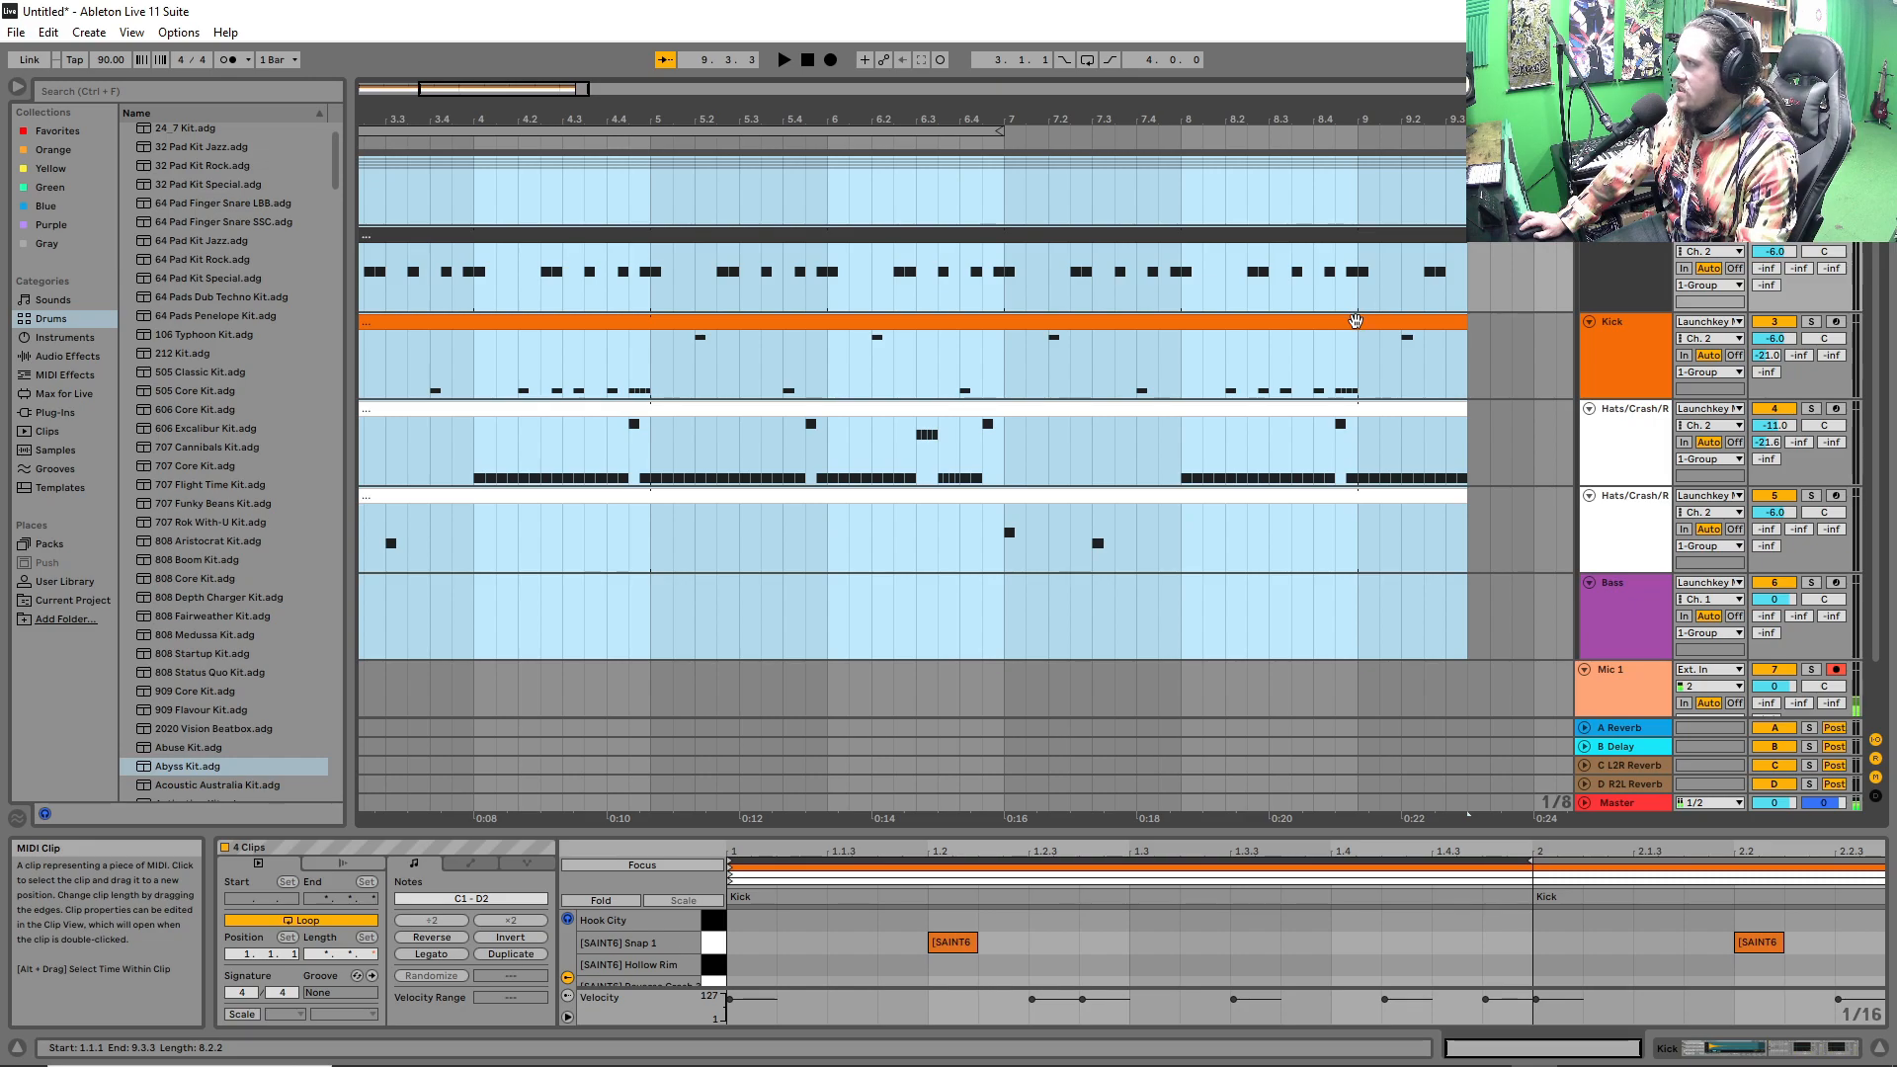
left_click_drag(540, 192, 494, 543)
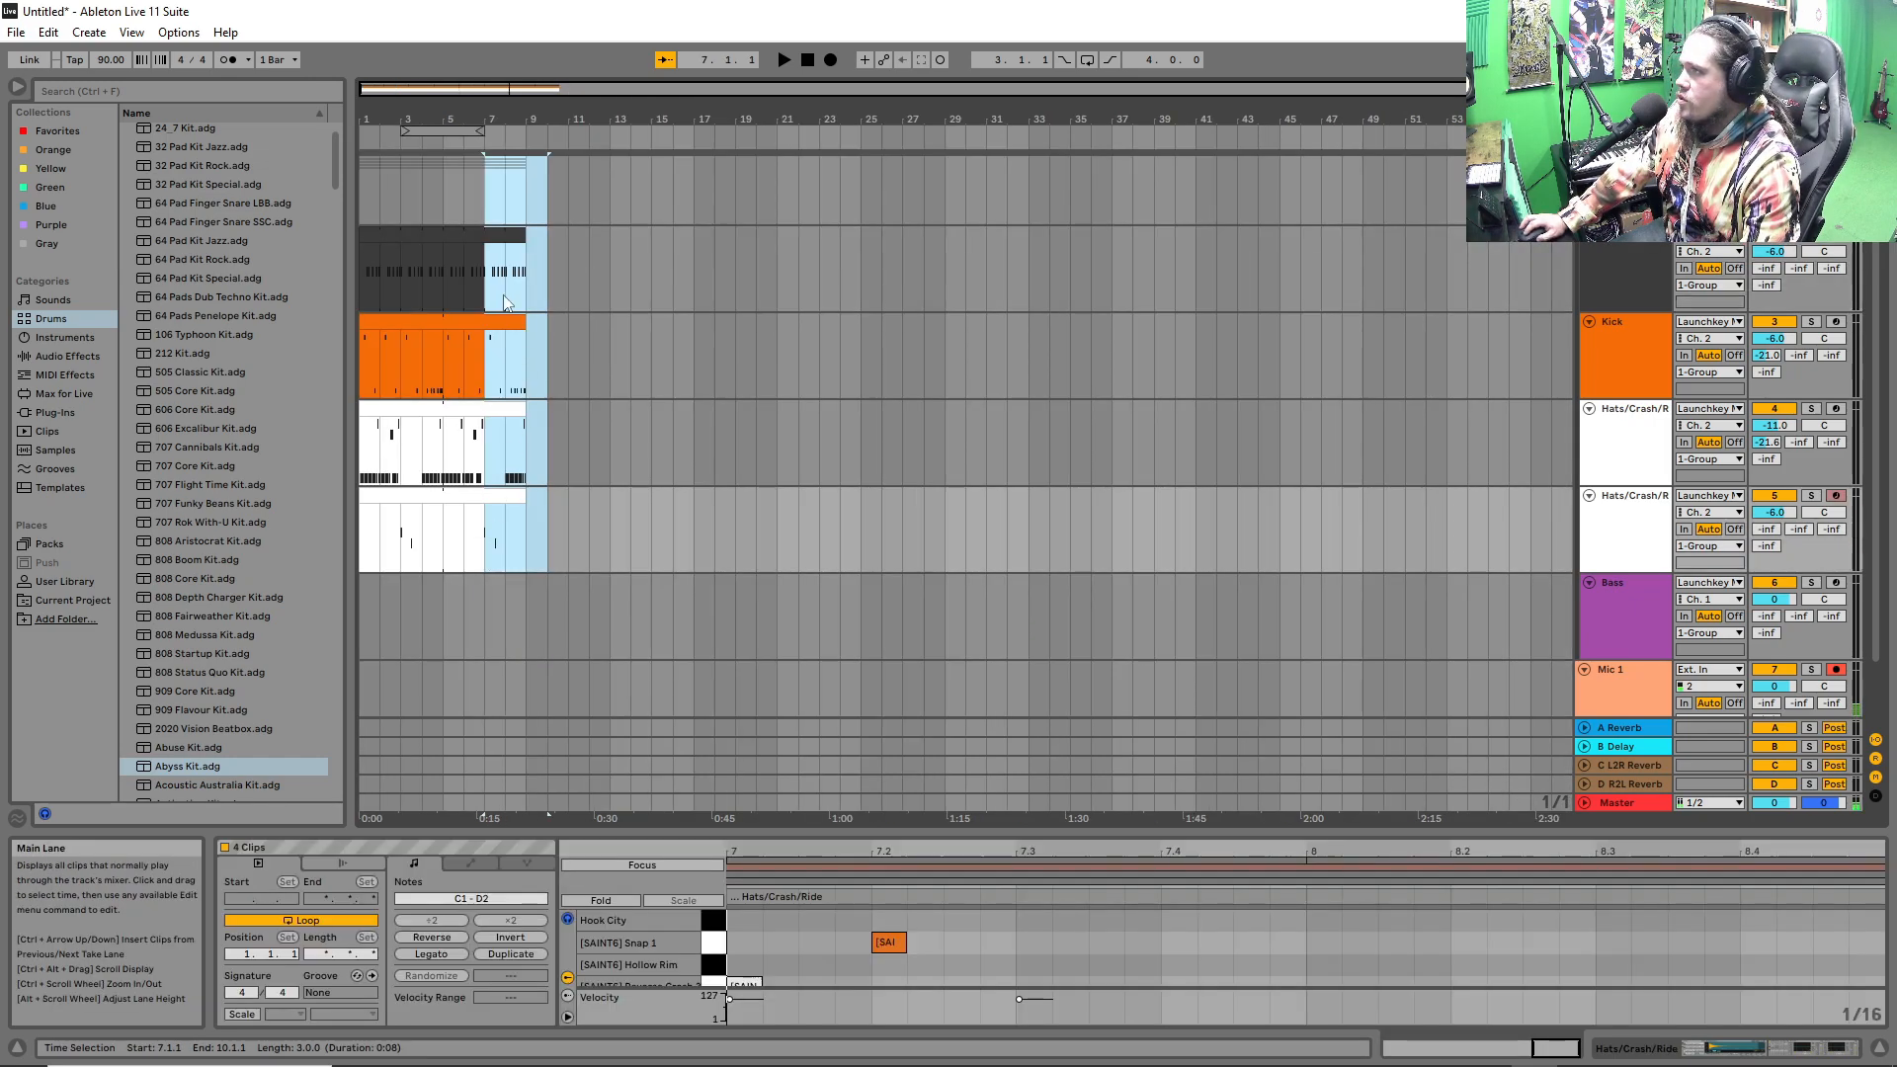
left_click_drag(519, 234, 1381, 262)
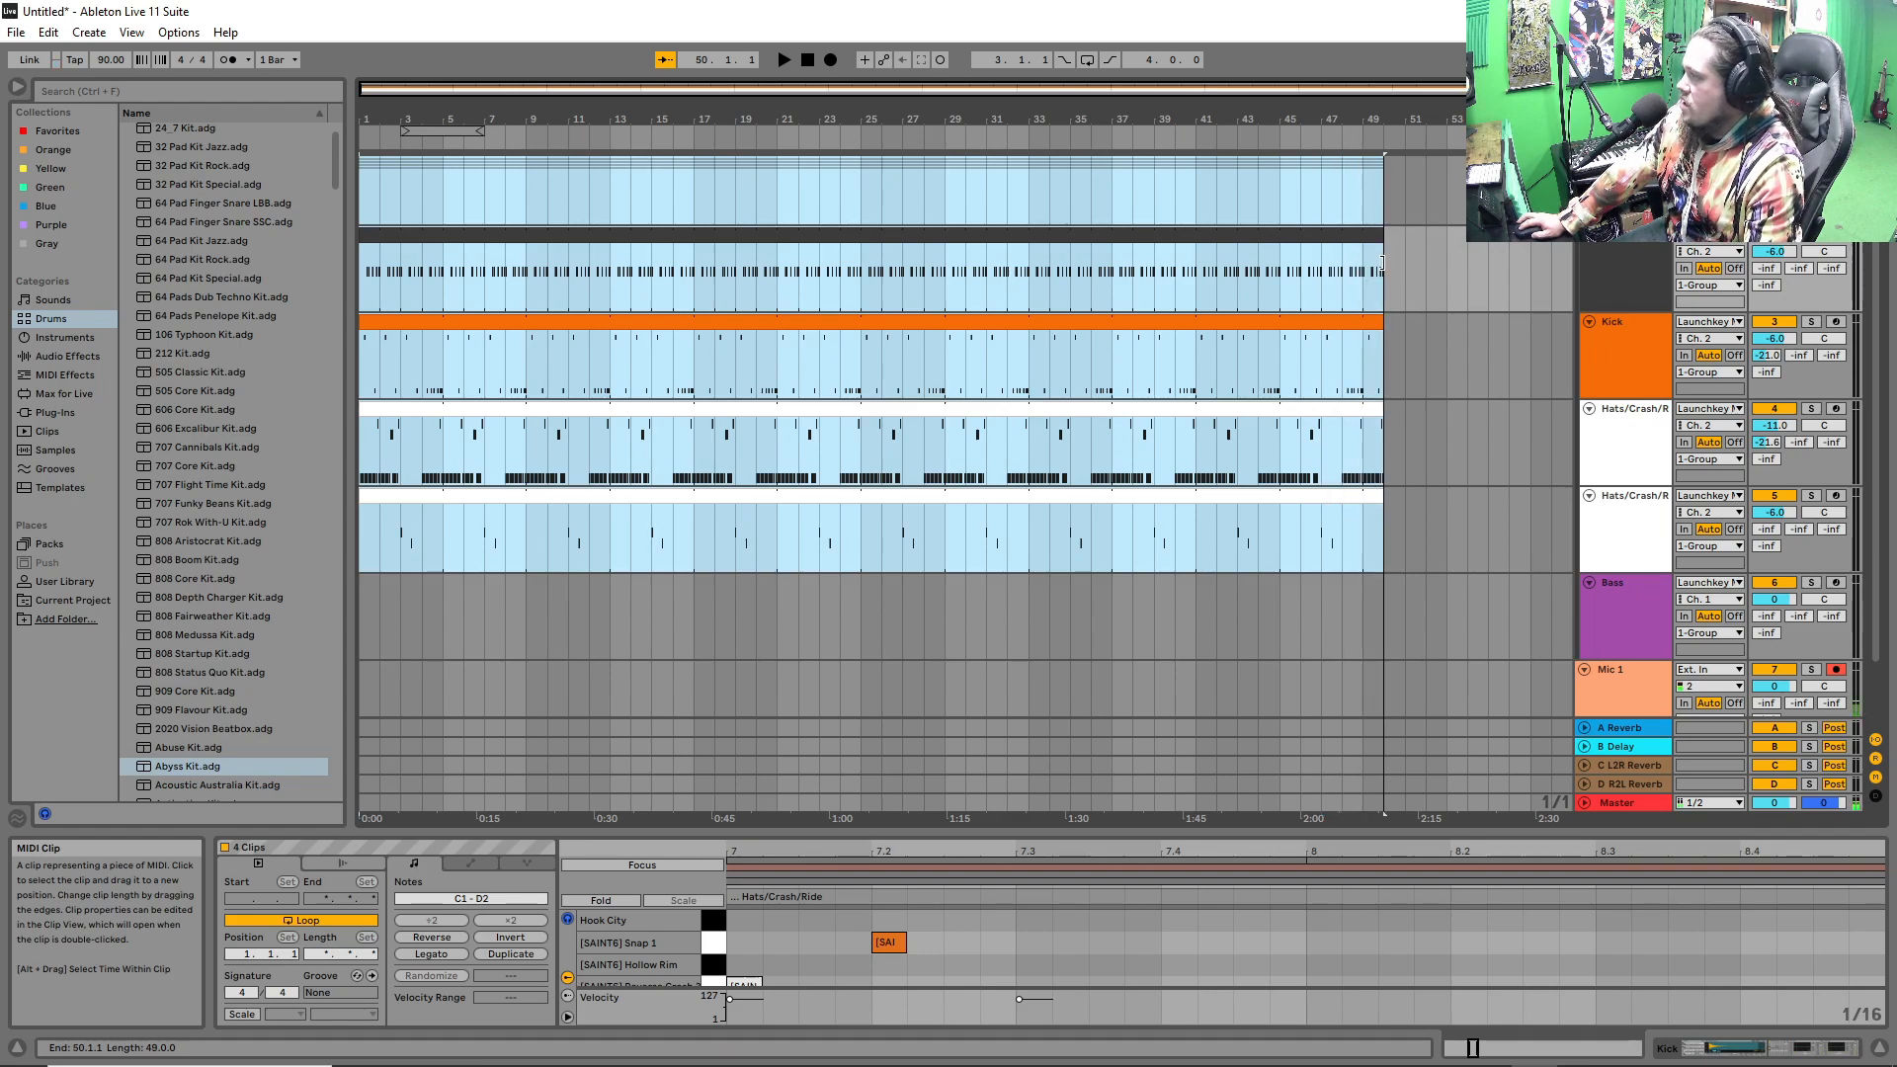
Split the orange Kick clip at bars 7 and 9, and make the black Kick and first Hats/Crash/Ride clips start at bar 5.
left_click(418, 223)
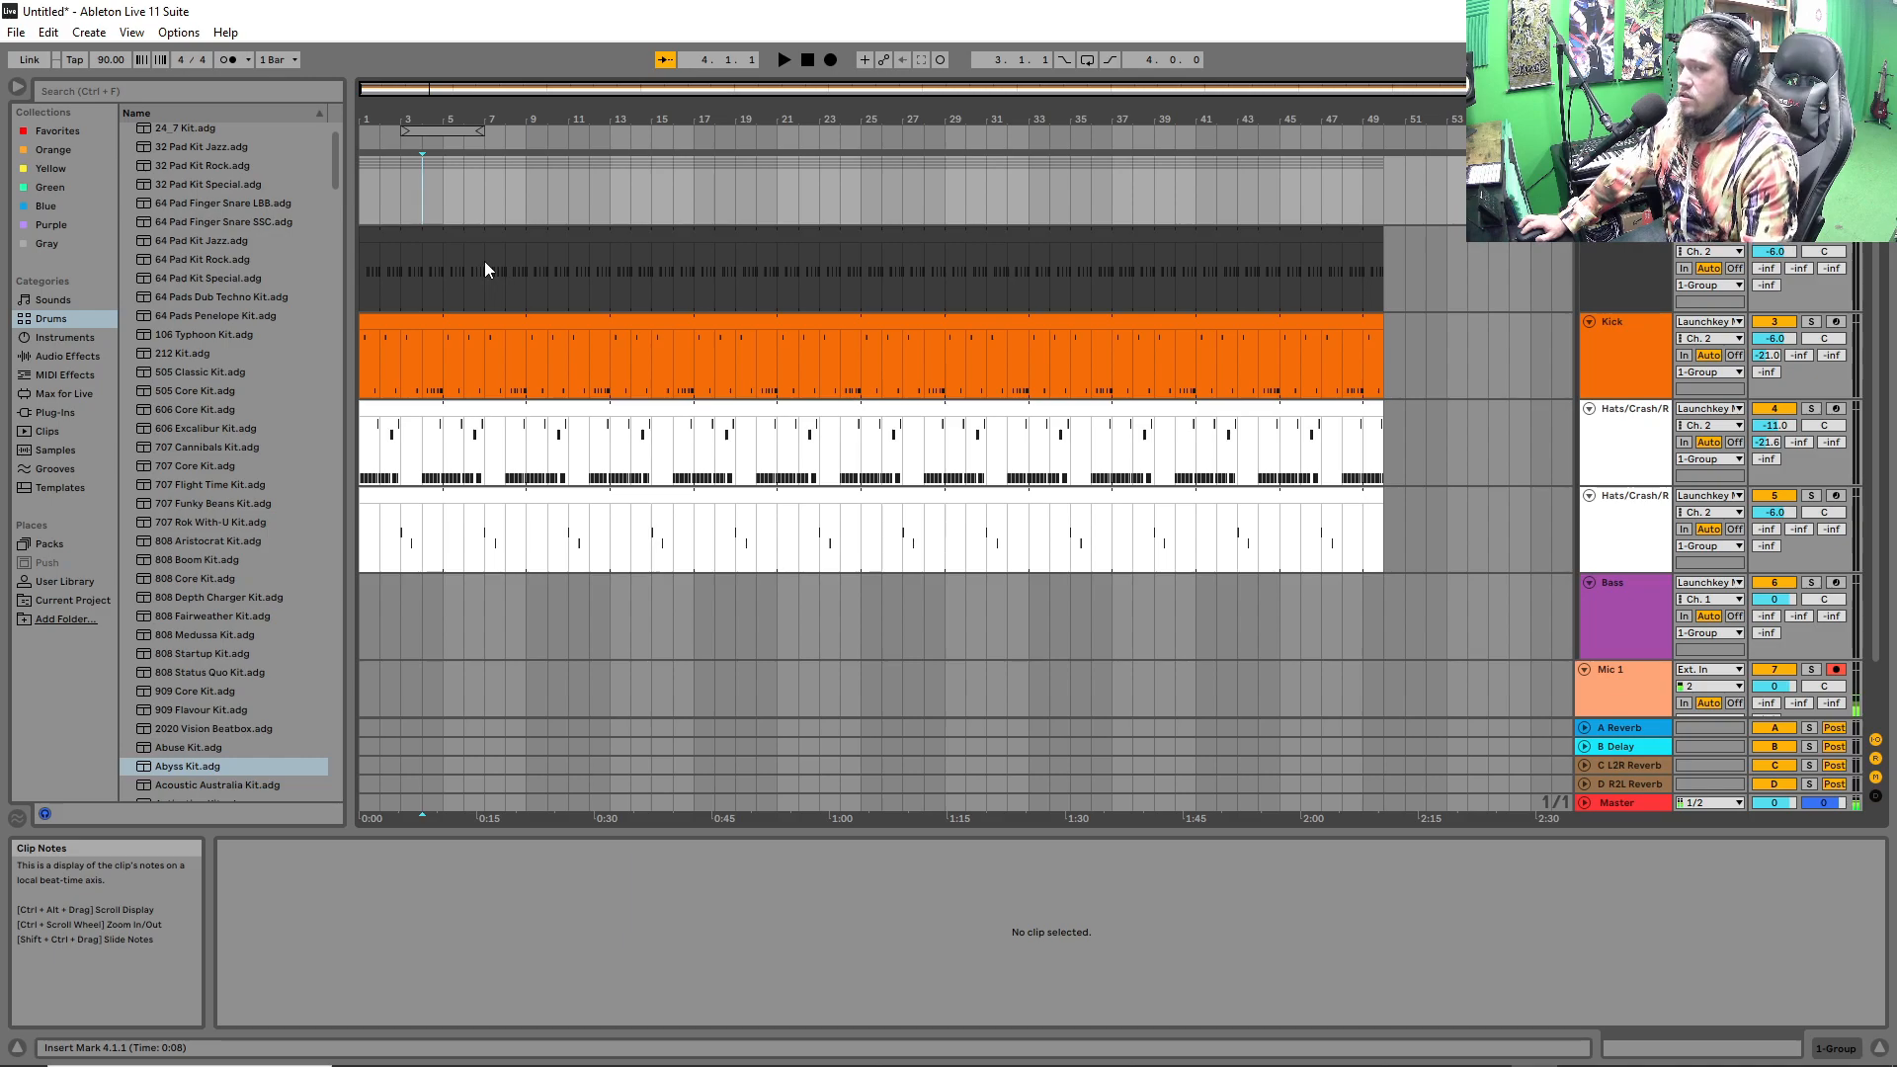
left_click(448, 363)
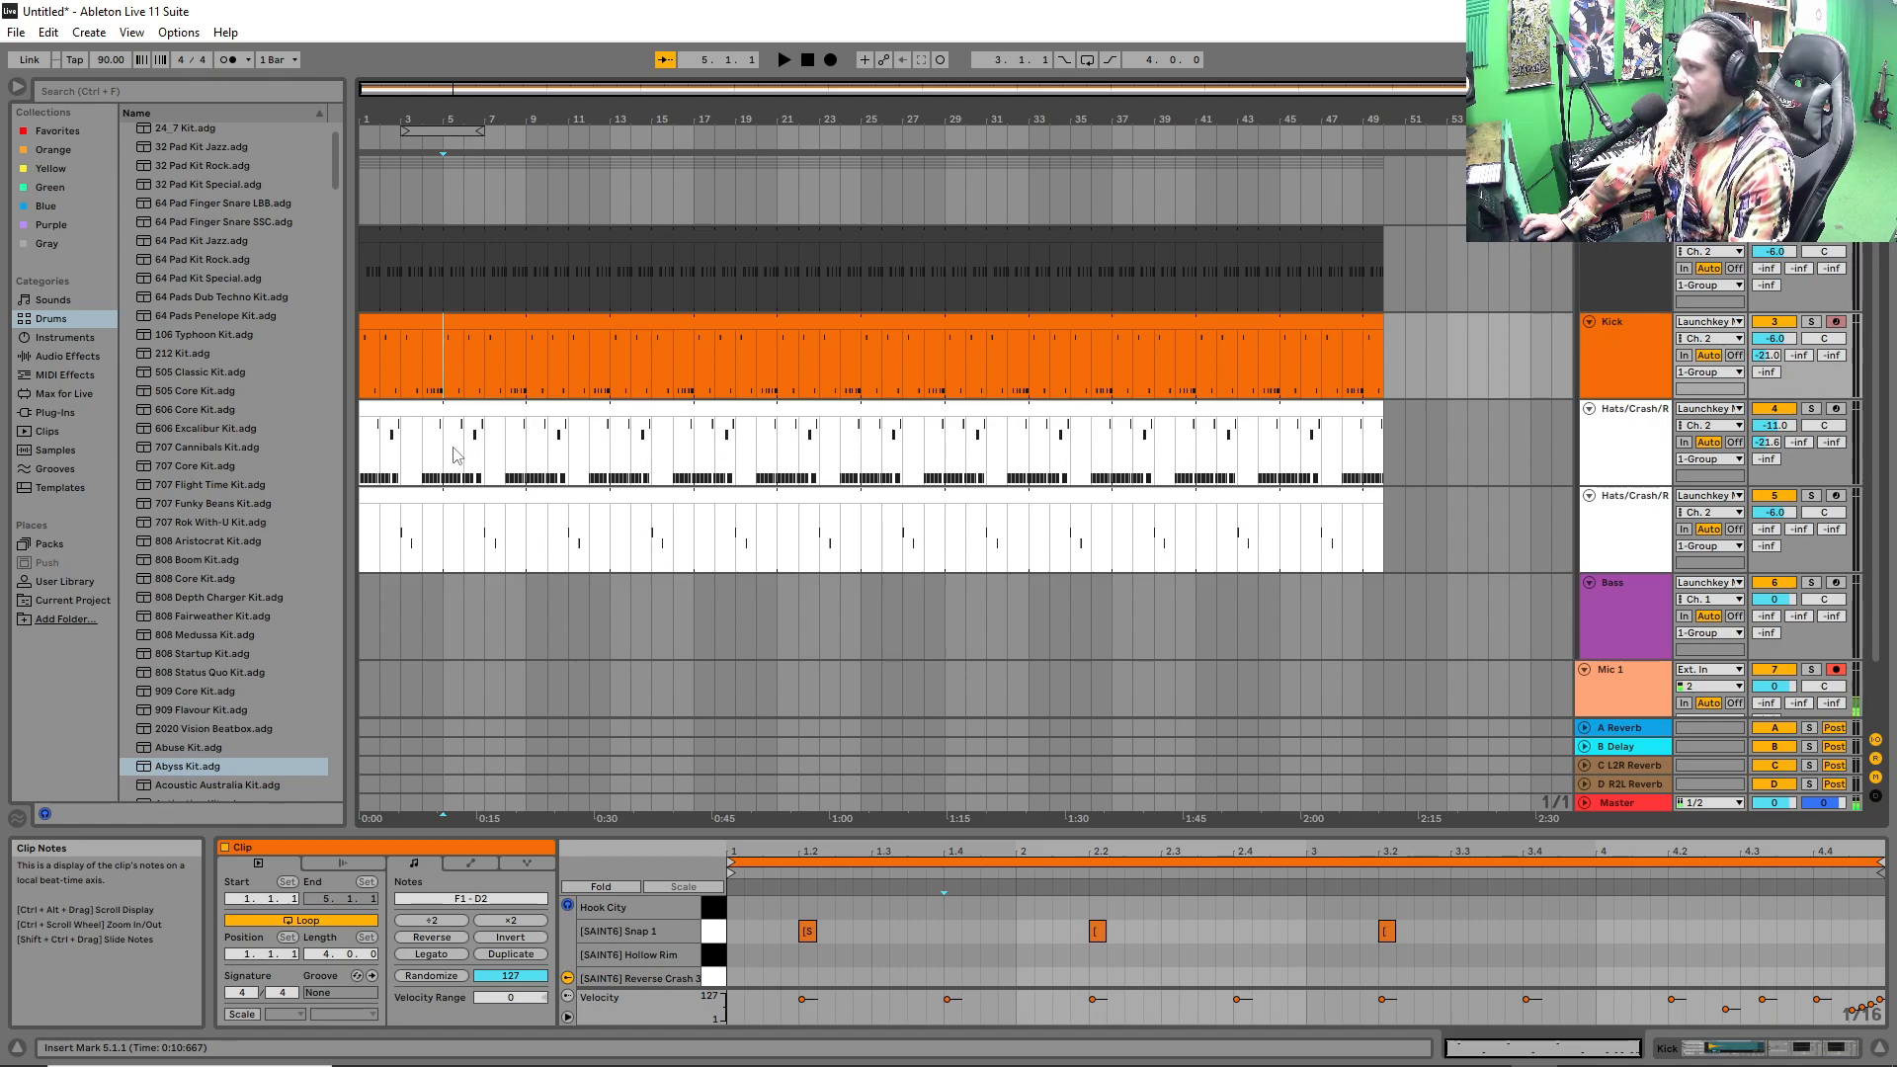
left_click(483, 362)
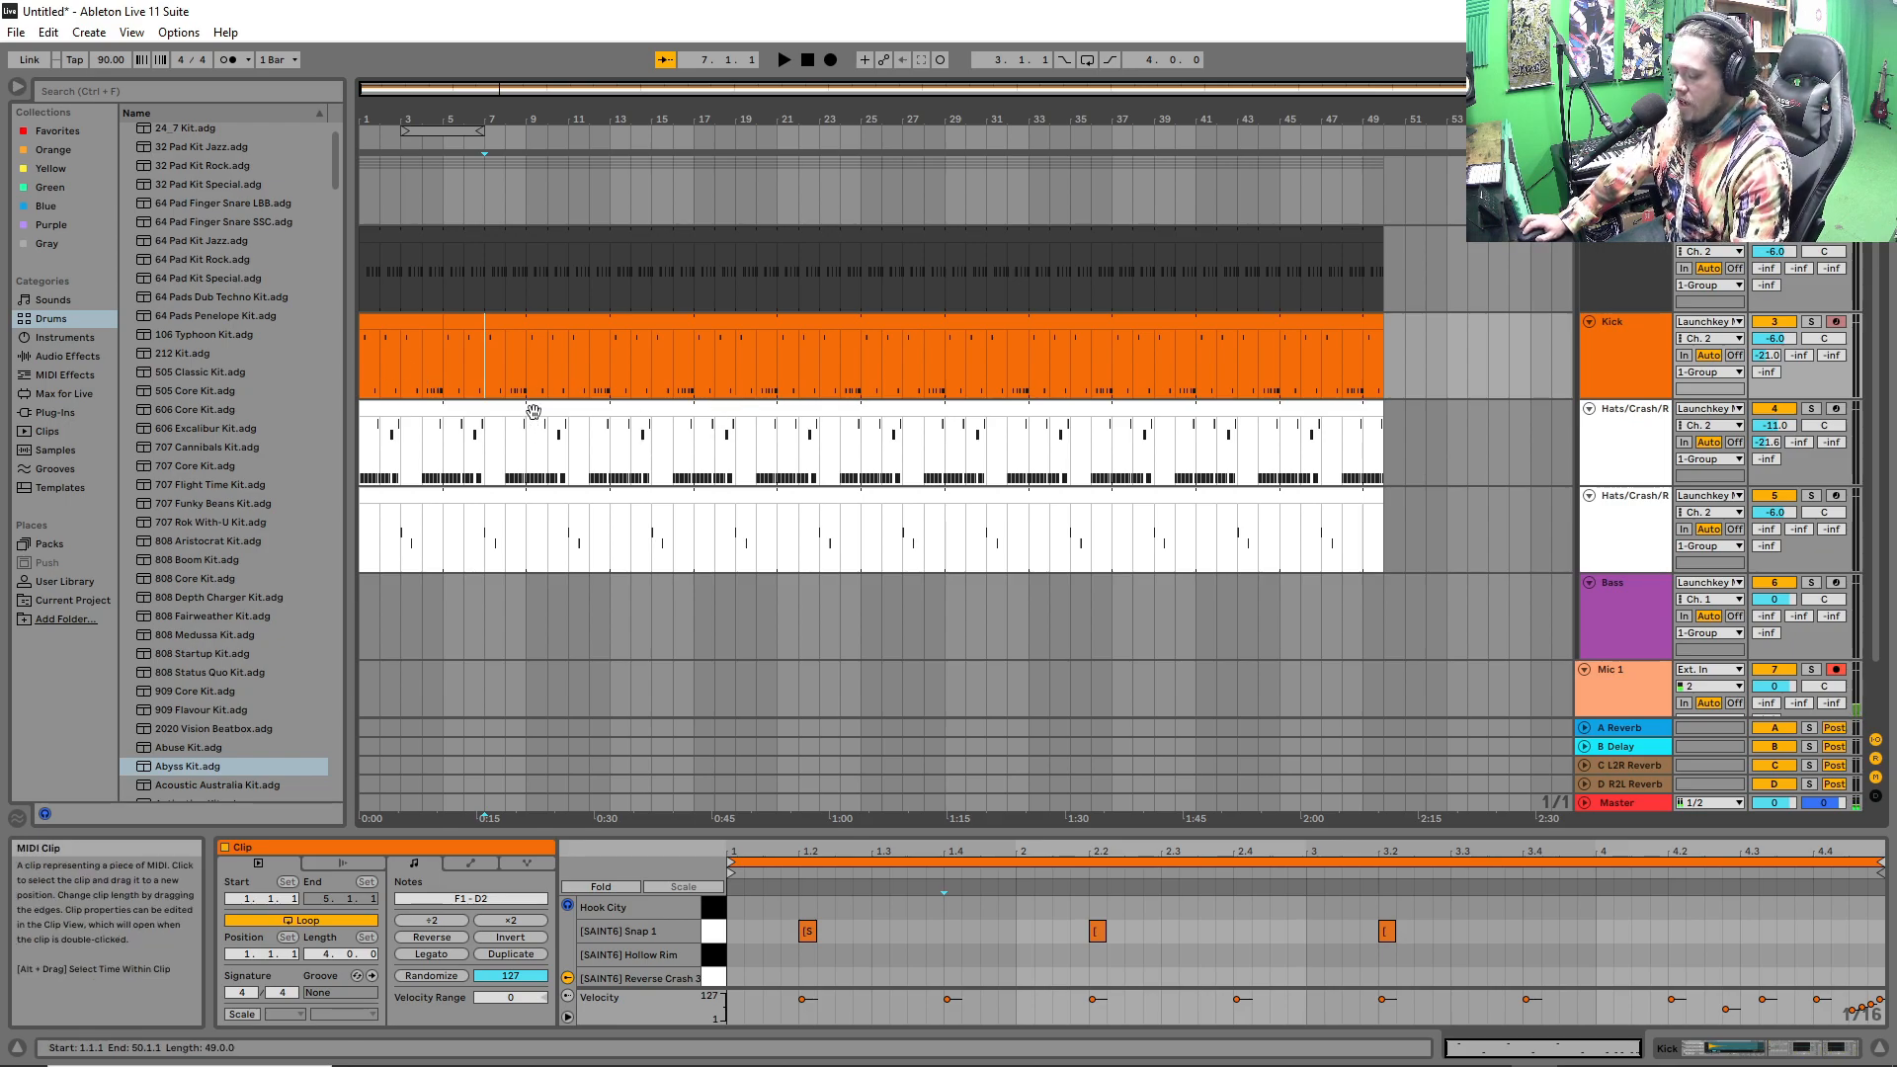
left_click(531, 371)
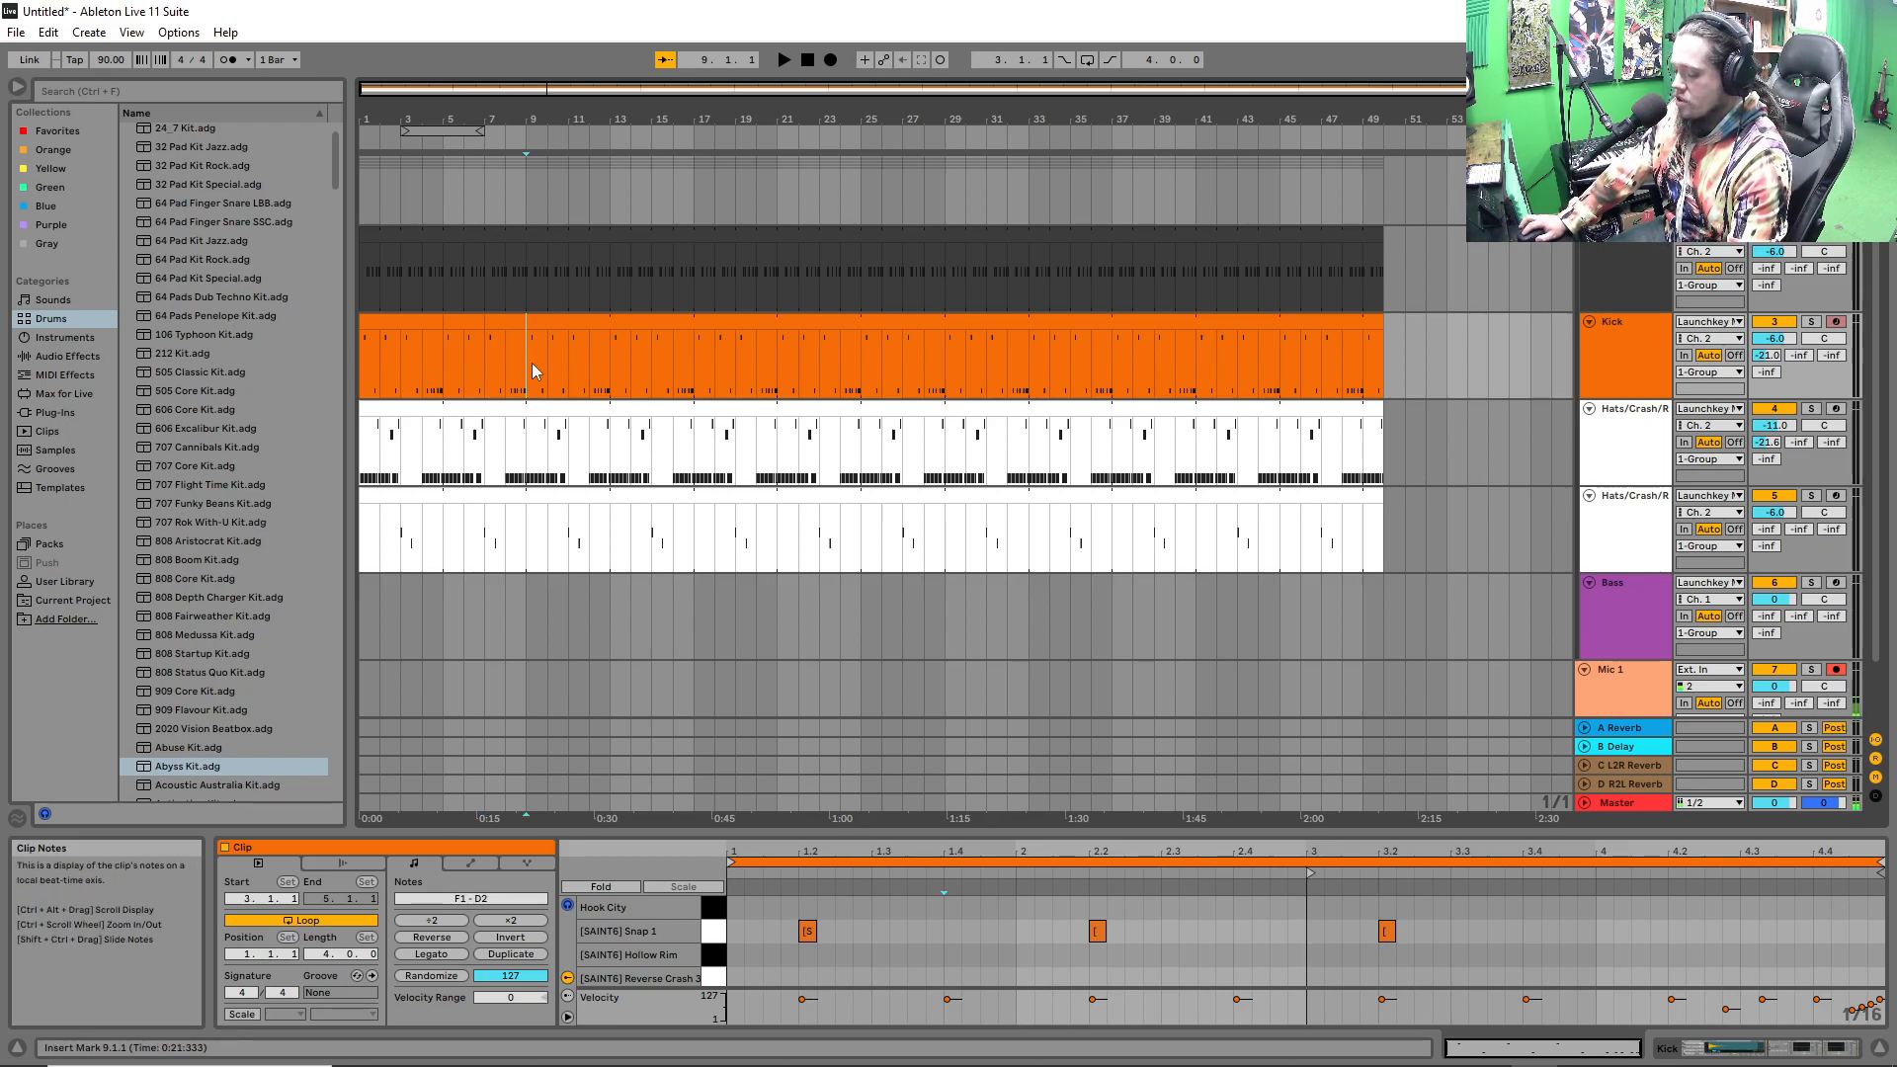
key("ctrl+e")
mouse_move(530, 322)
left_mouse_down()
mouse_move(590, 323)
mouse_move(529, 323)
left_mouse_up()
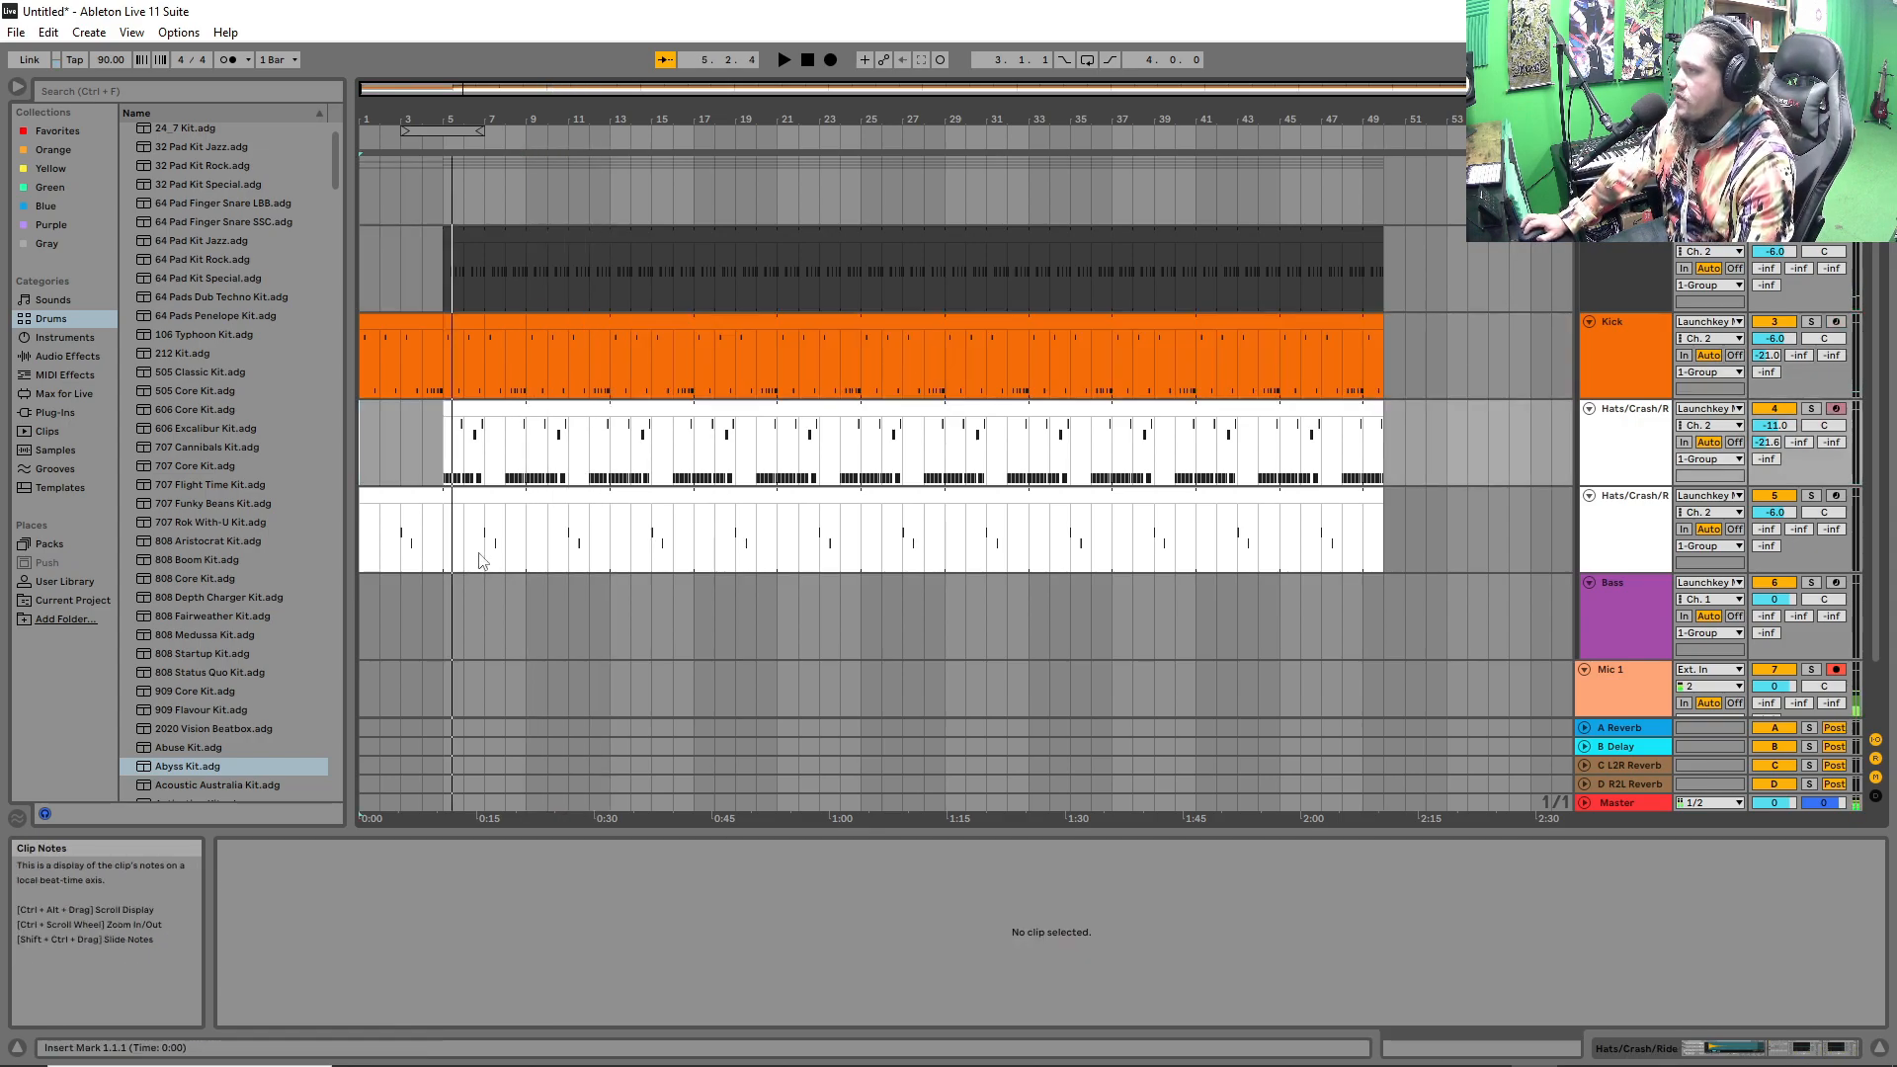
Split the second Hats/Crash/Ride clip at 5.1.1, shift its opening section to 2.1.1, and play from bar 3.
left_click(441, 532)
key("ctrl+e")
mouse_move(441, 496)
left_mouse_down()
mouse_move(394, 501)
mouse_move(413, 501)
left_mouse_up()
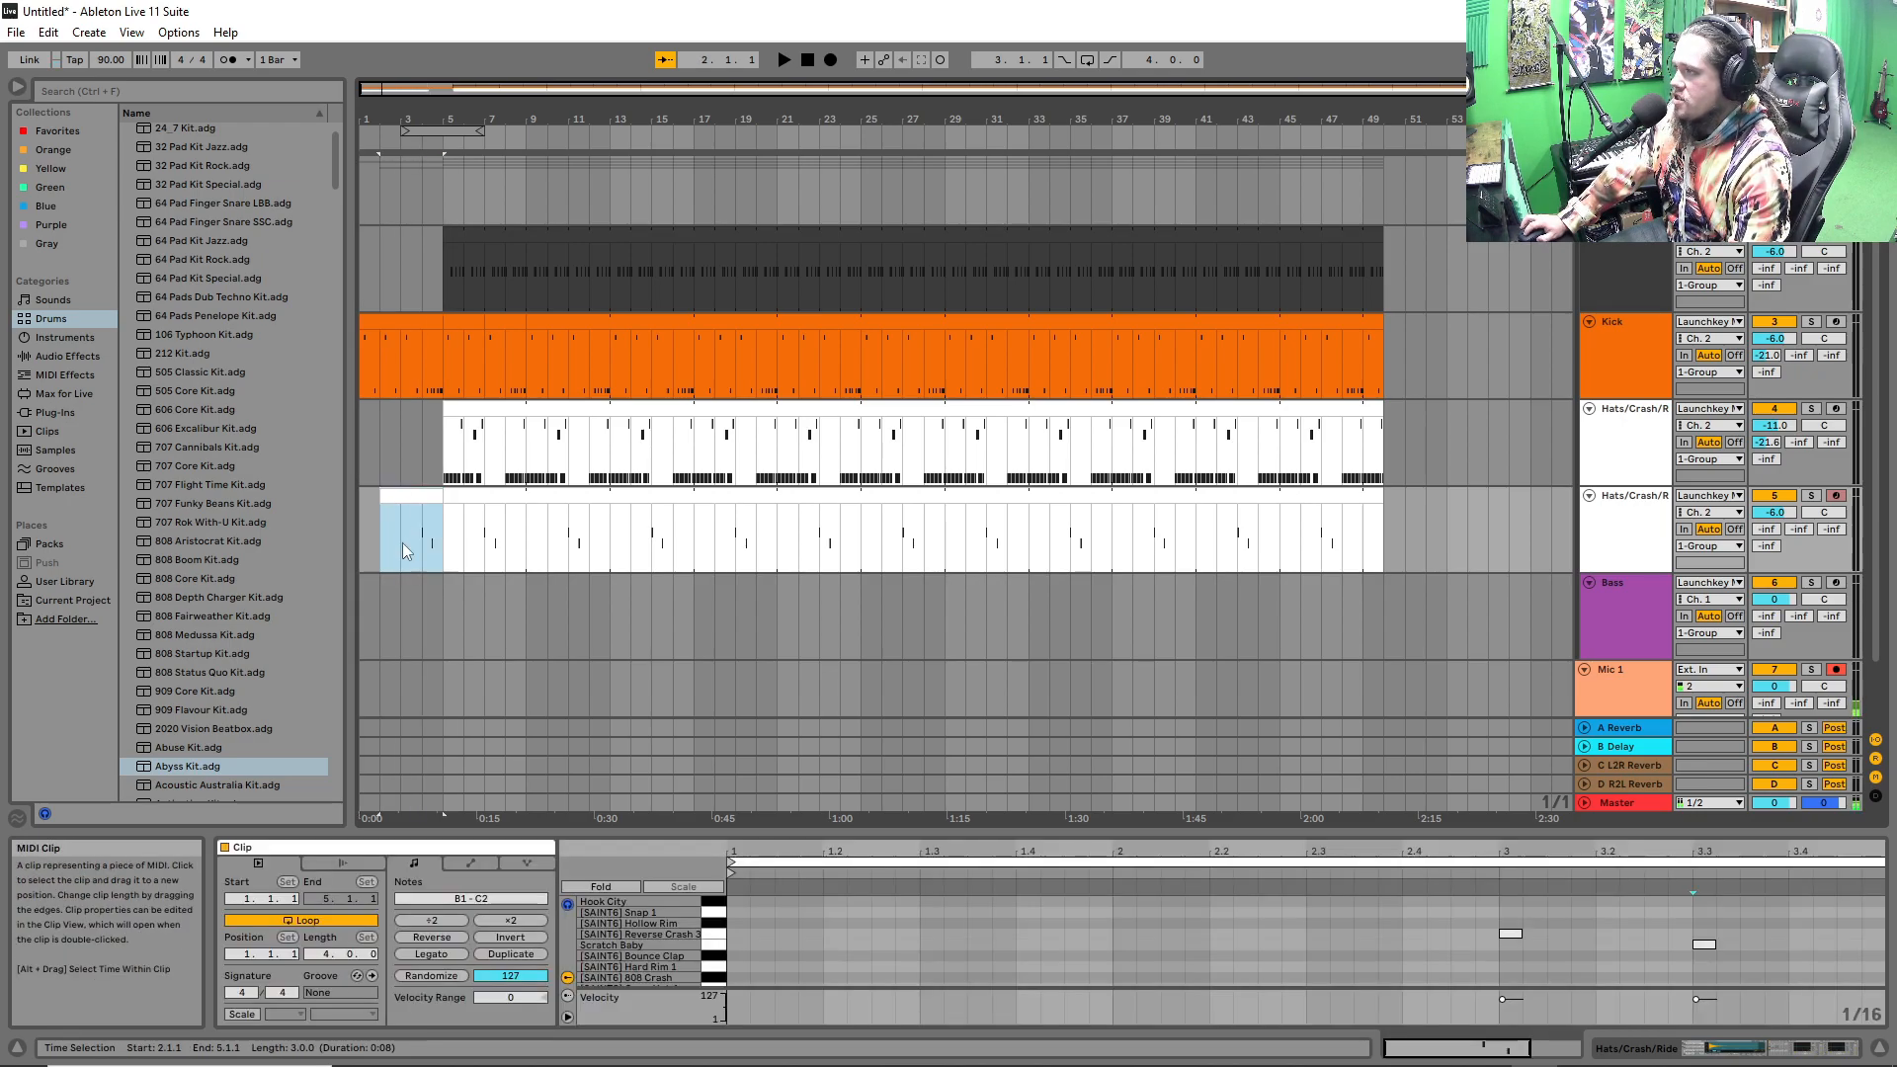
left_click(406, 450)
key("space")
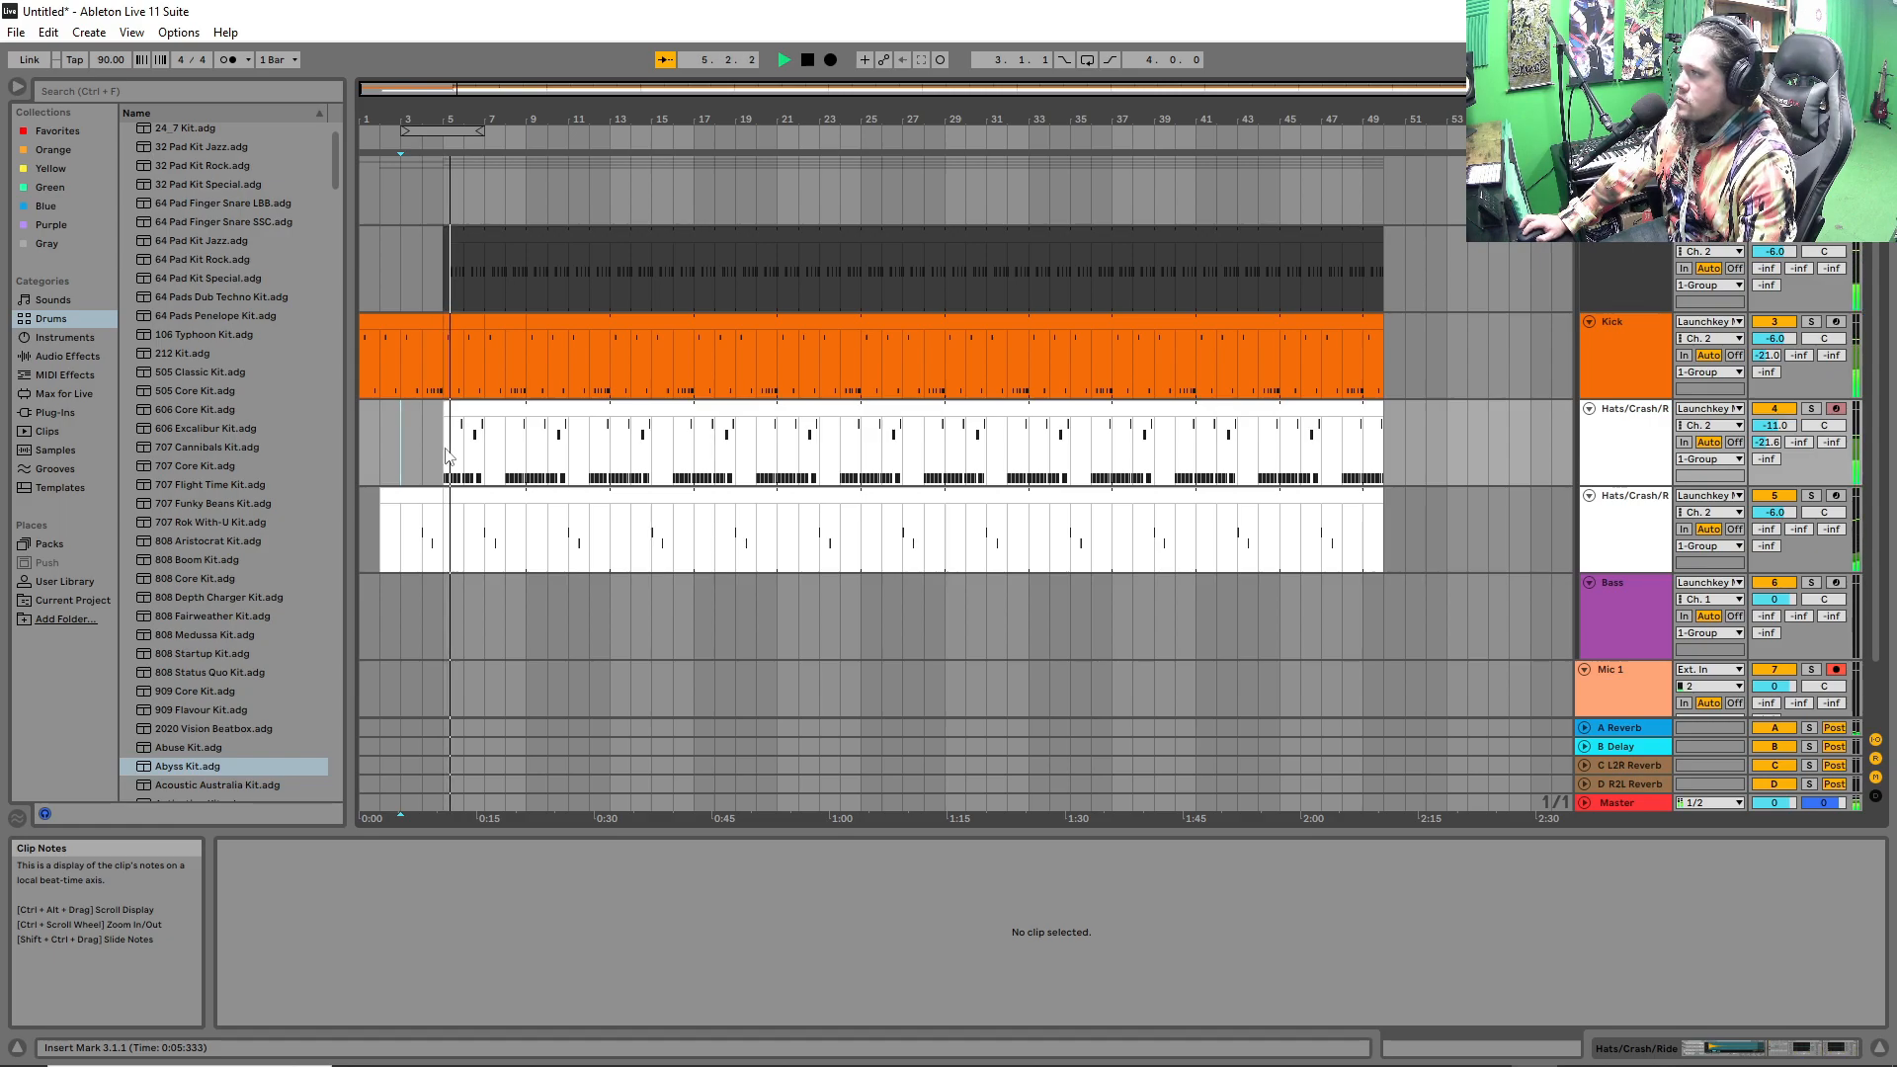
Open gaps in the Hats/Crash/Ride tracks: bars 9 to 11 on the first, bar 8 and bars 10 to 11 on the second.
left_click(504, 530)
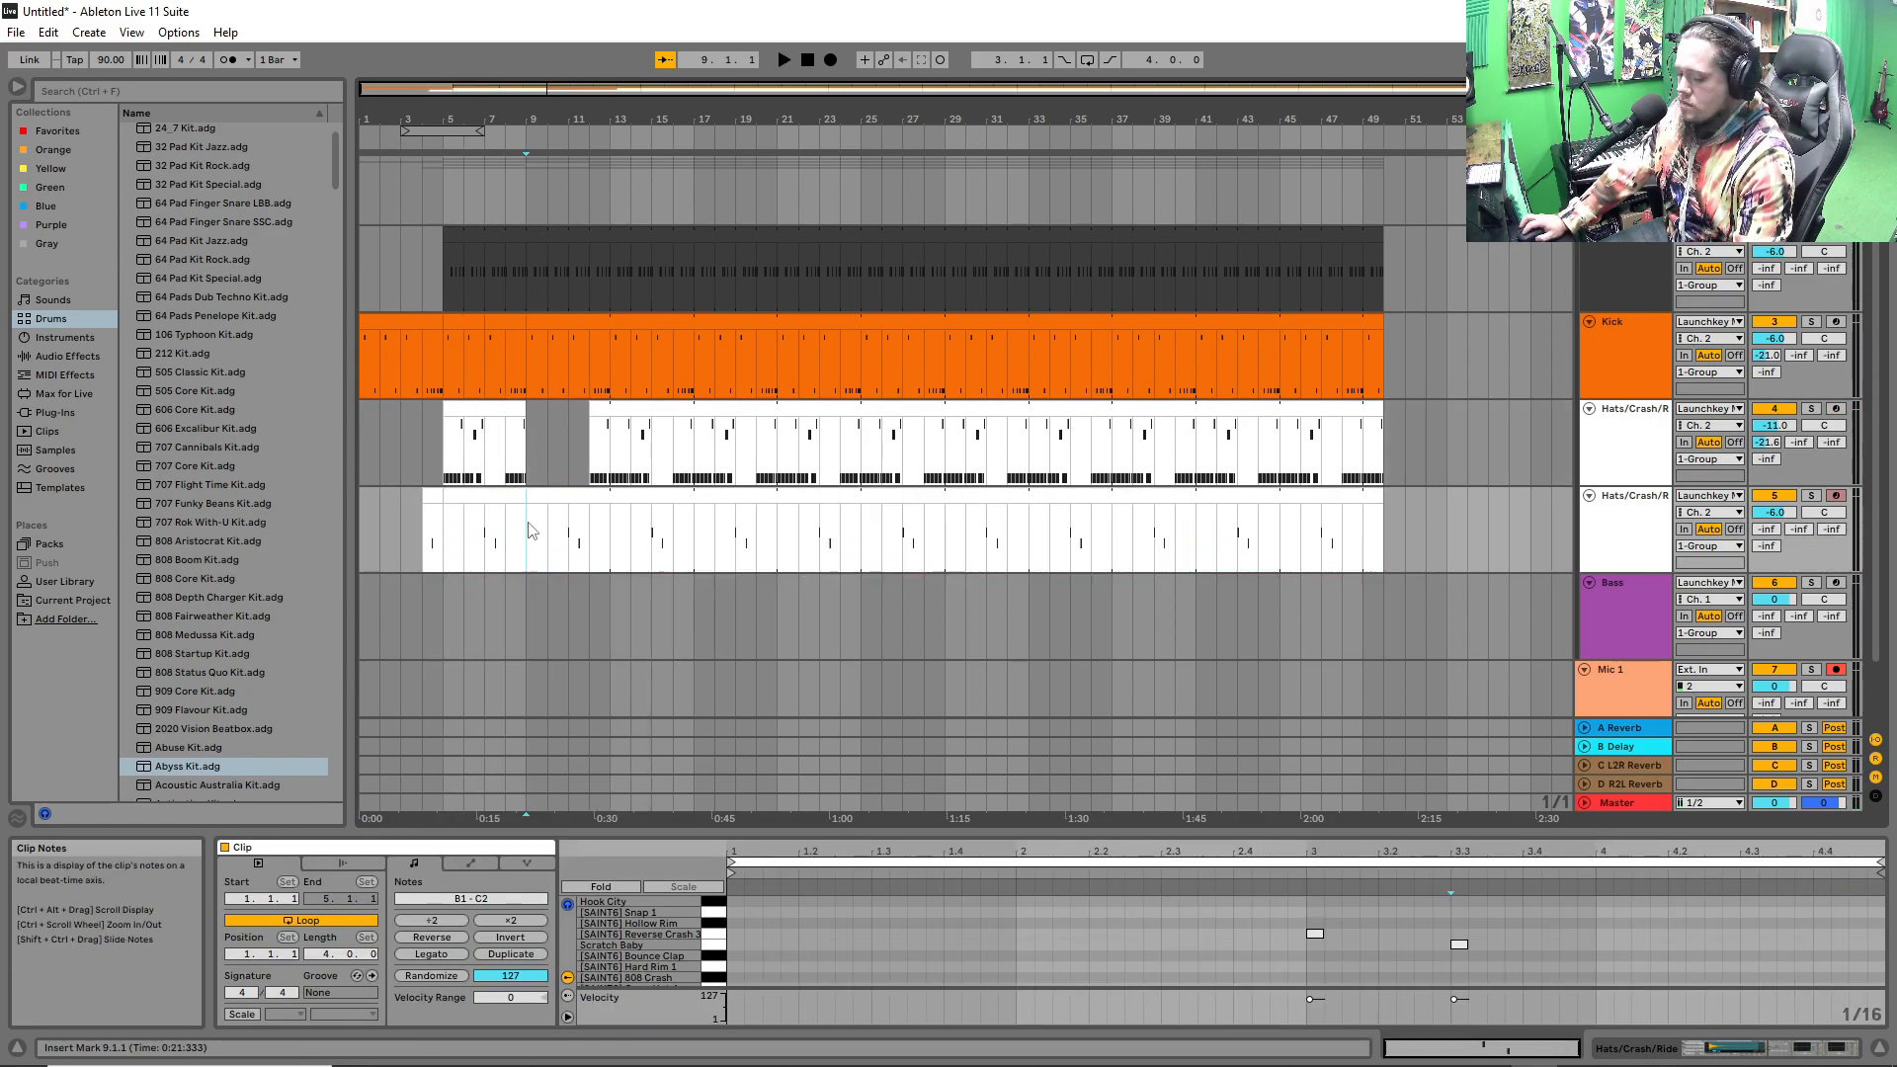
left_click_drag(526, 532, 547, 531)
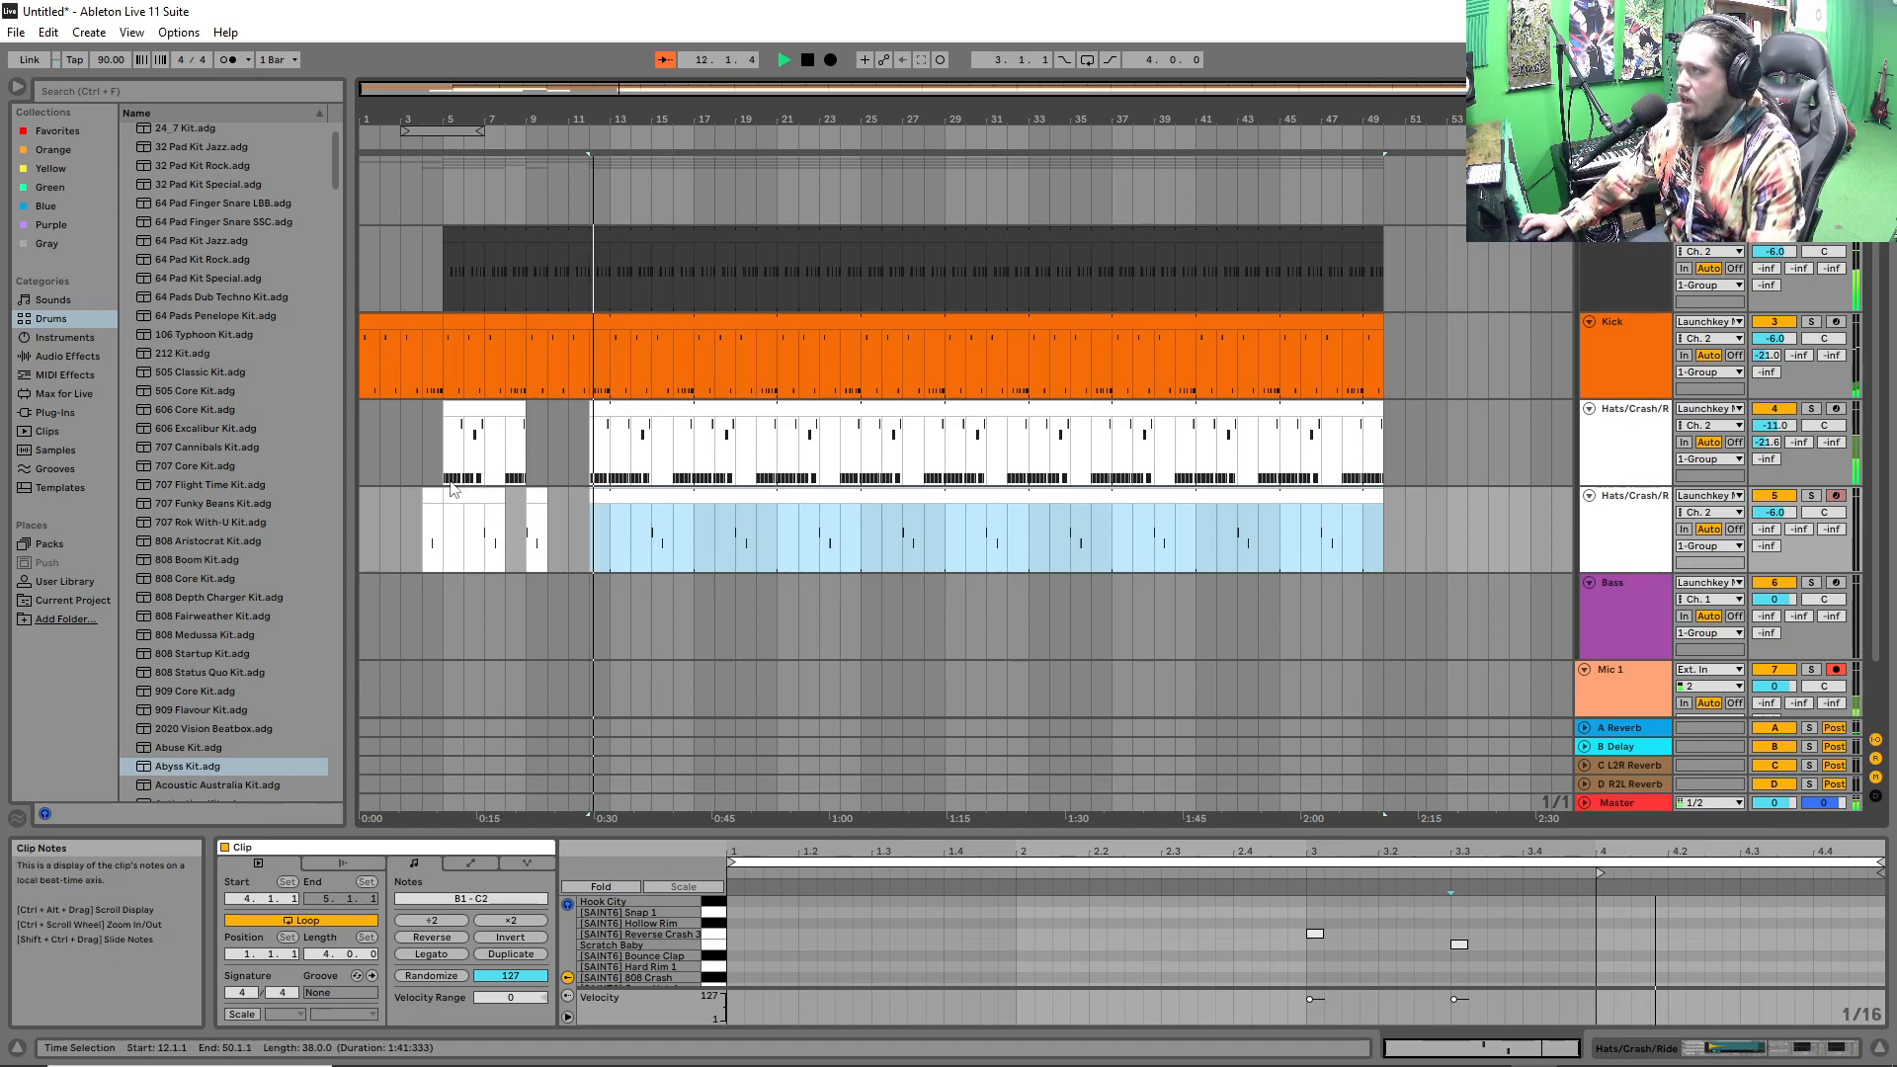
key("space")
Split the black Kick clip at 13.1.1 and shorten its first section to end at 12.1.1.
left_click(609, 271)
left_click(610, 262)
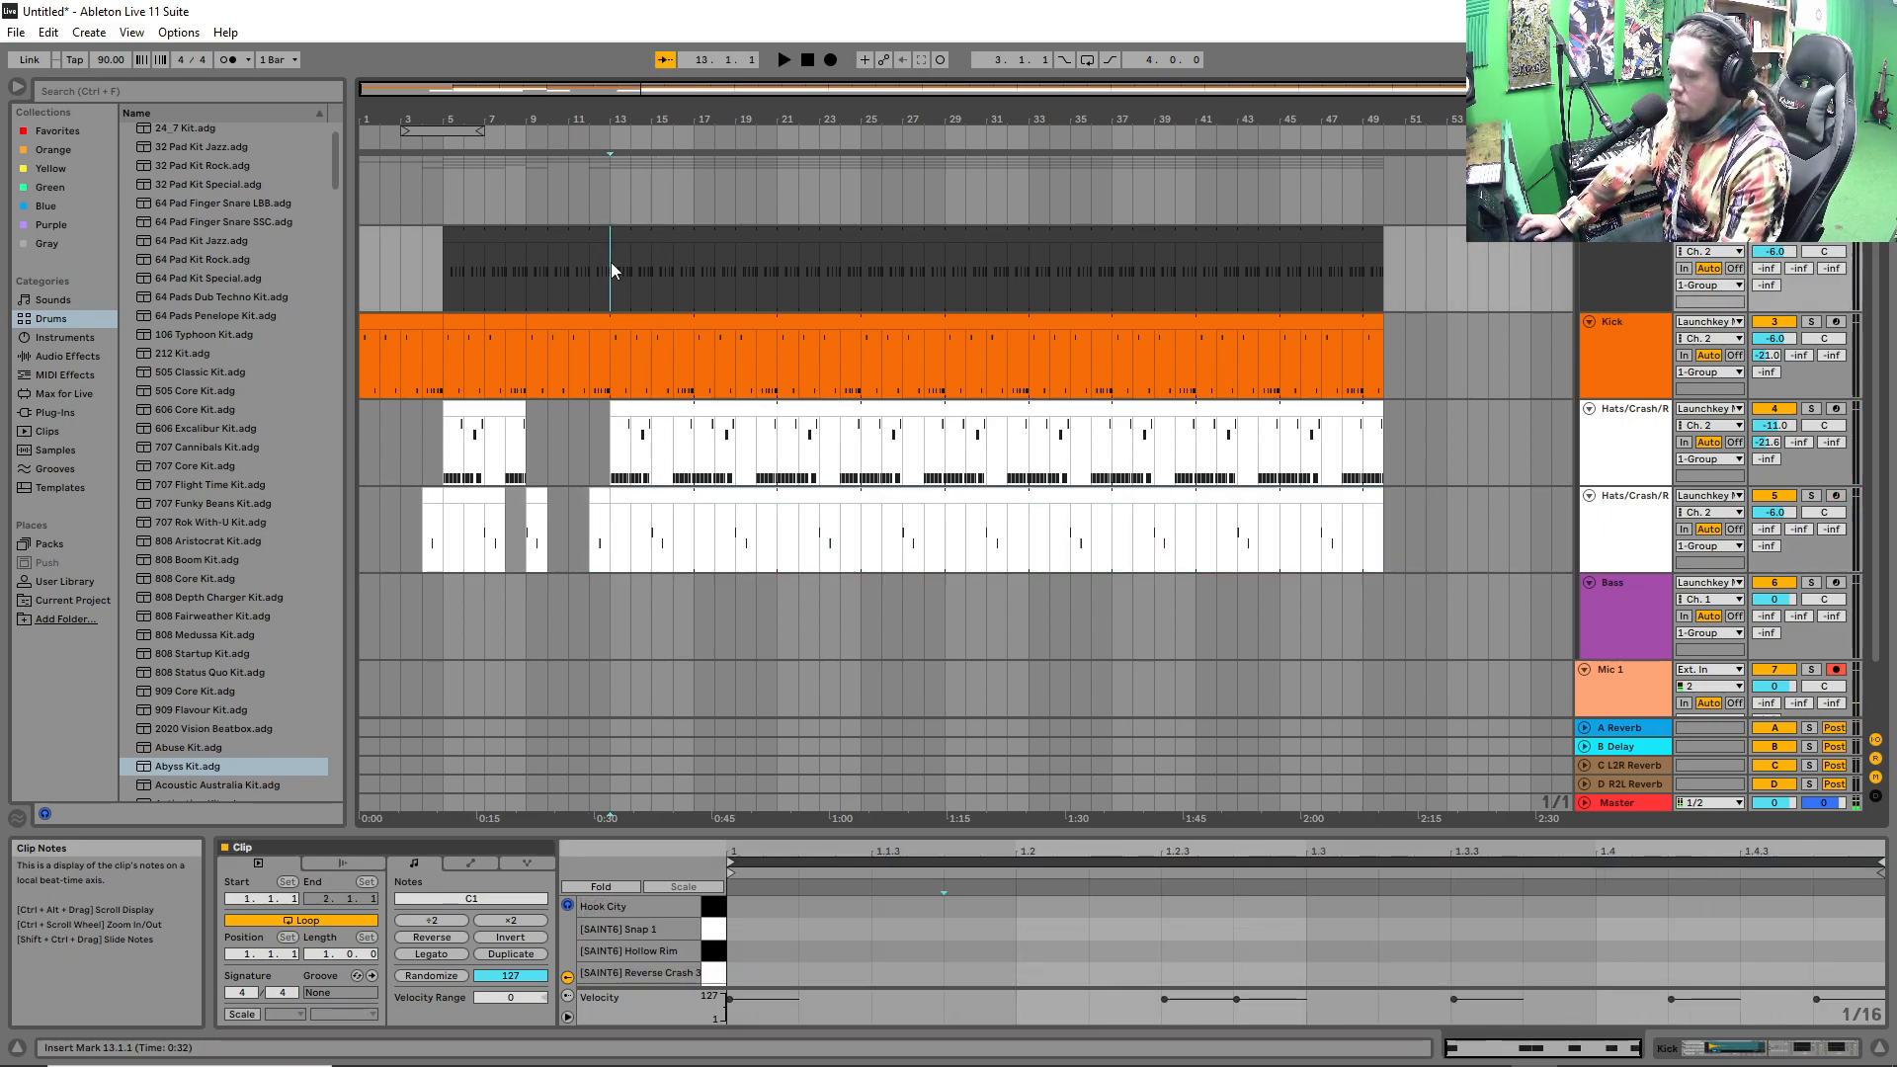
left_click_drag(611, 263, 596, 247)
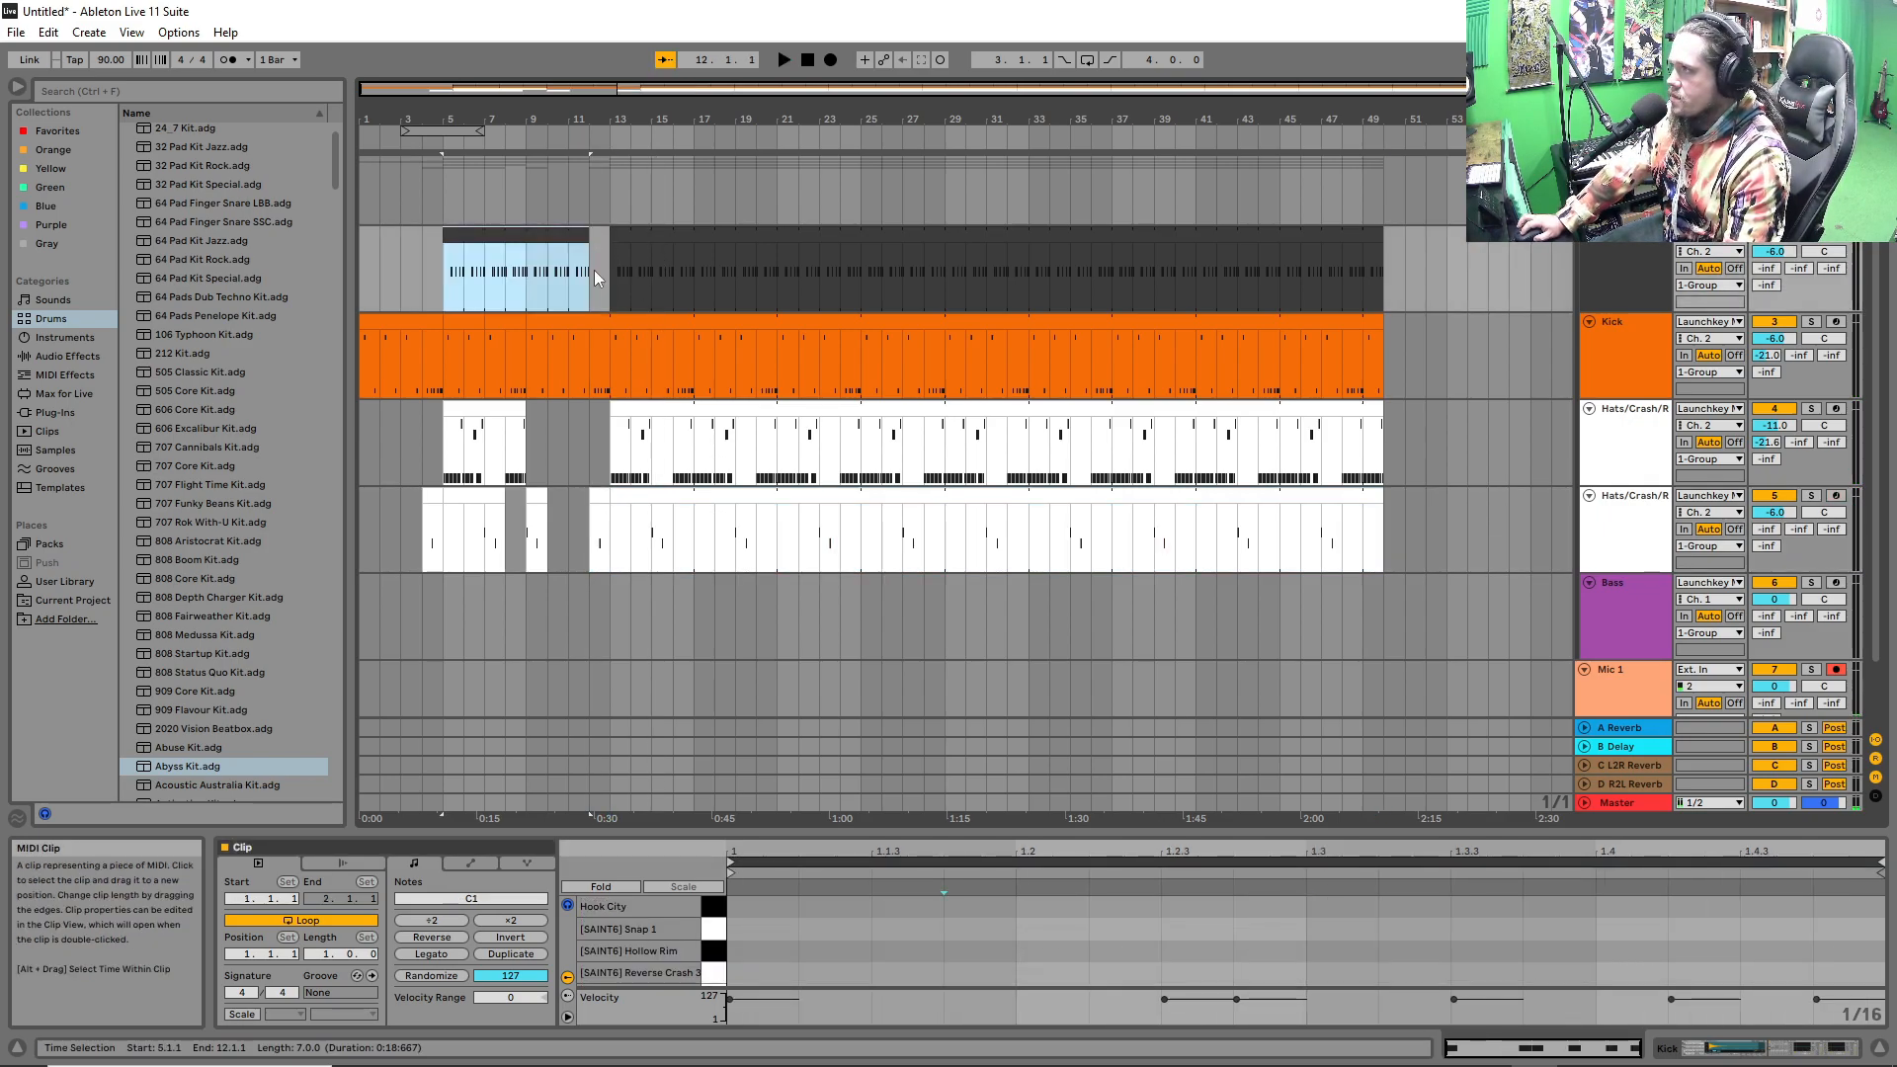
left_click(542, 433)
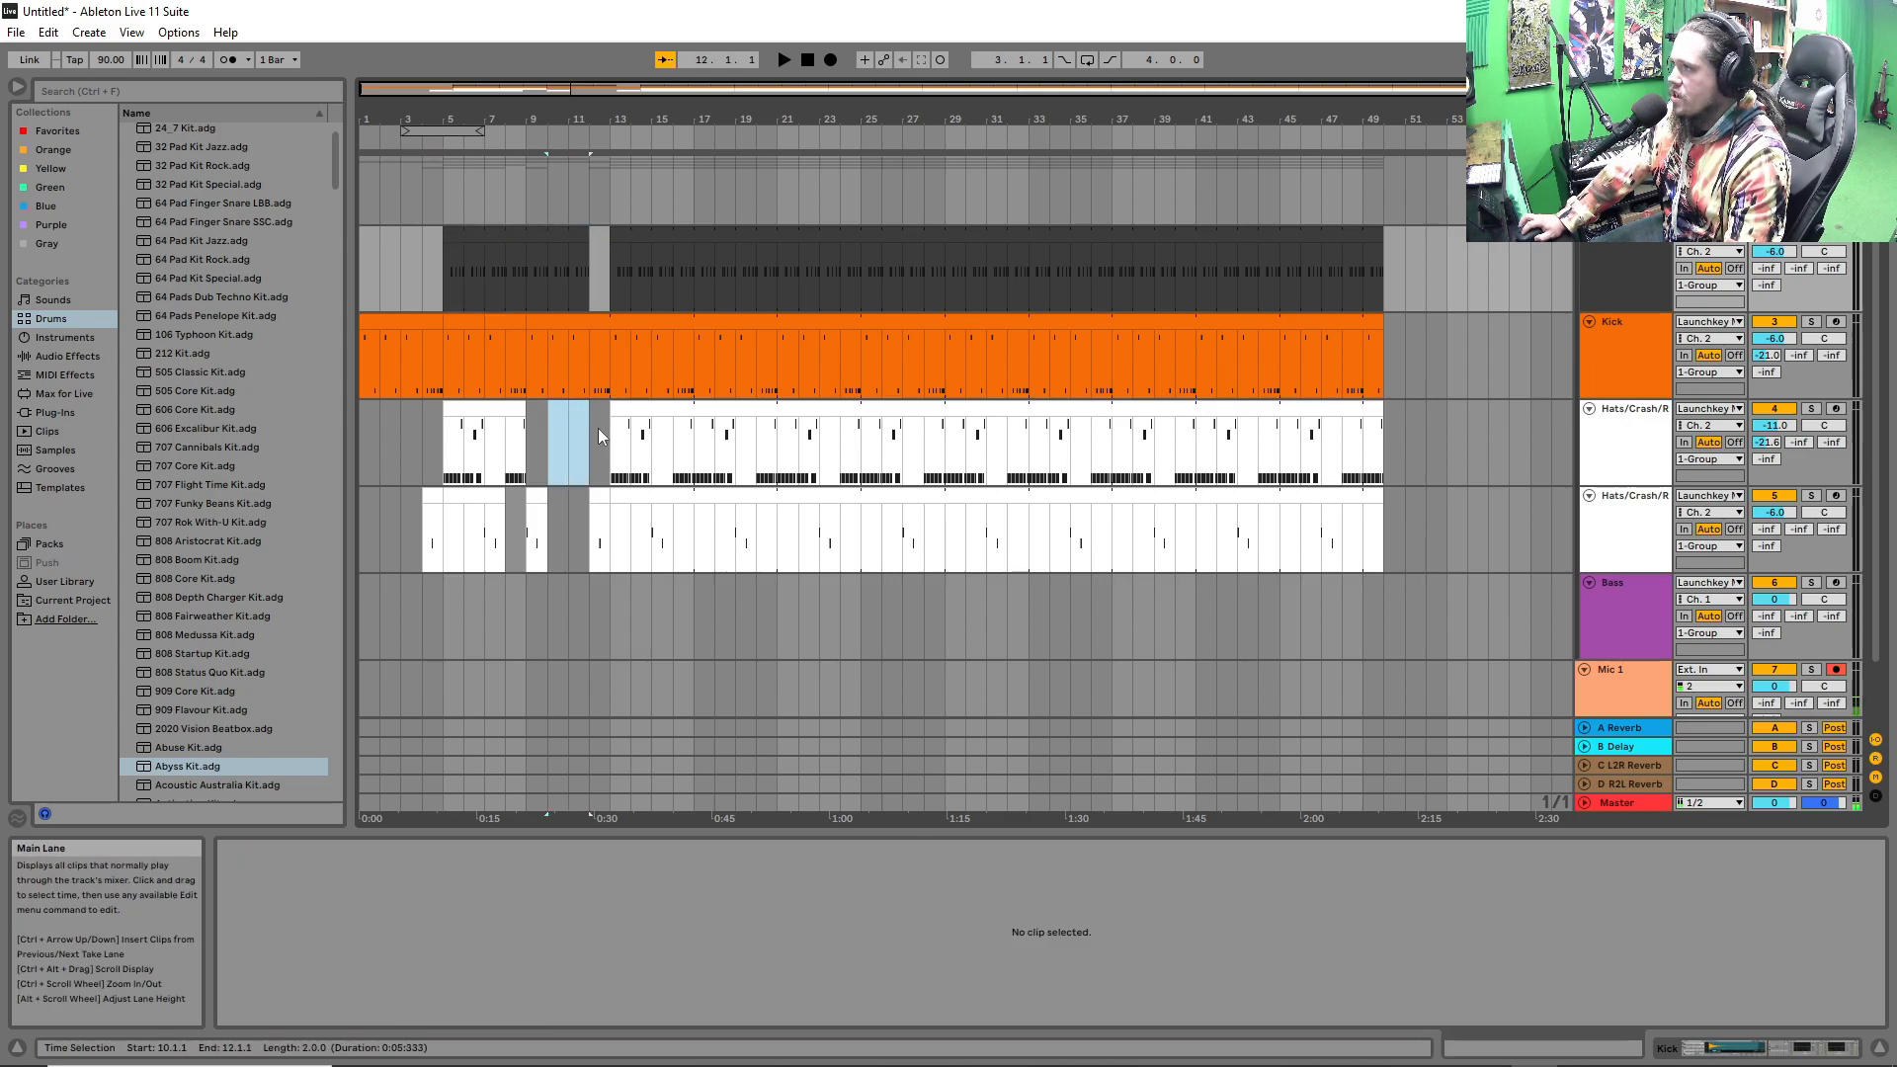
Try ending the first black Kick section at 11.1.1 and play back from 10.1.1.
left_click(585, 237)
left_click_drag(585, 238, 580, 288)
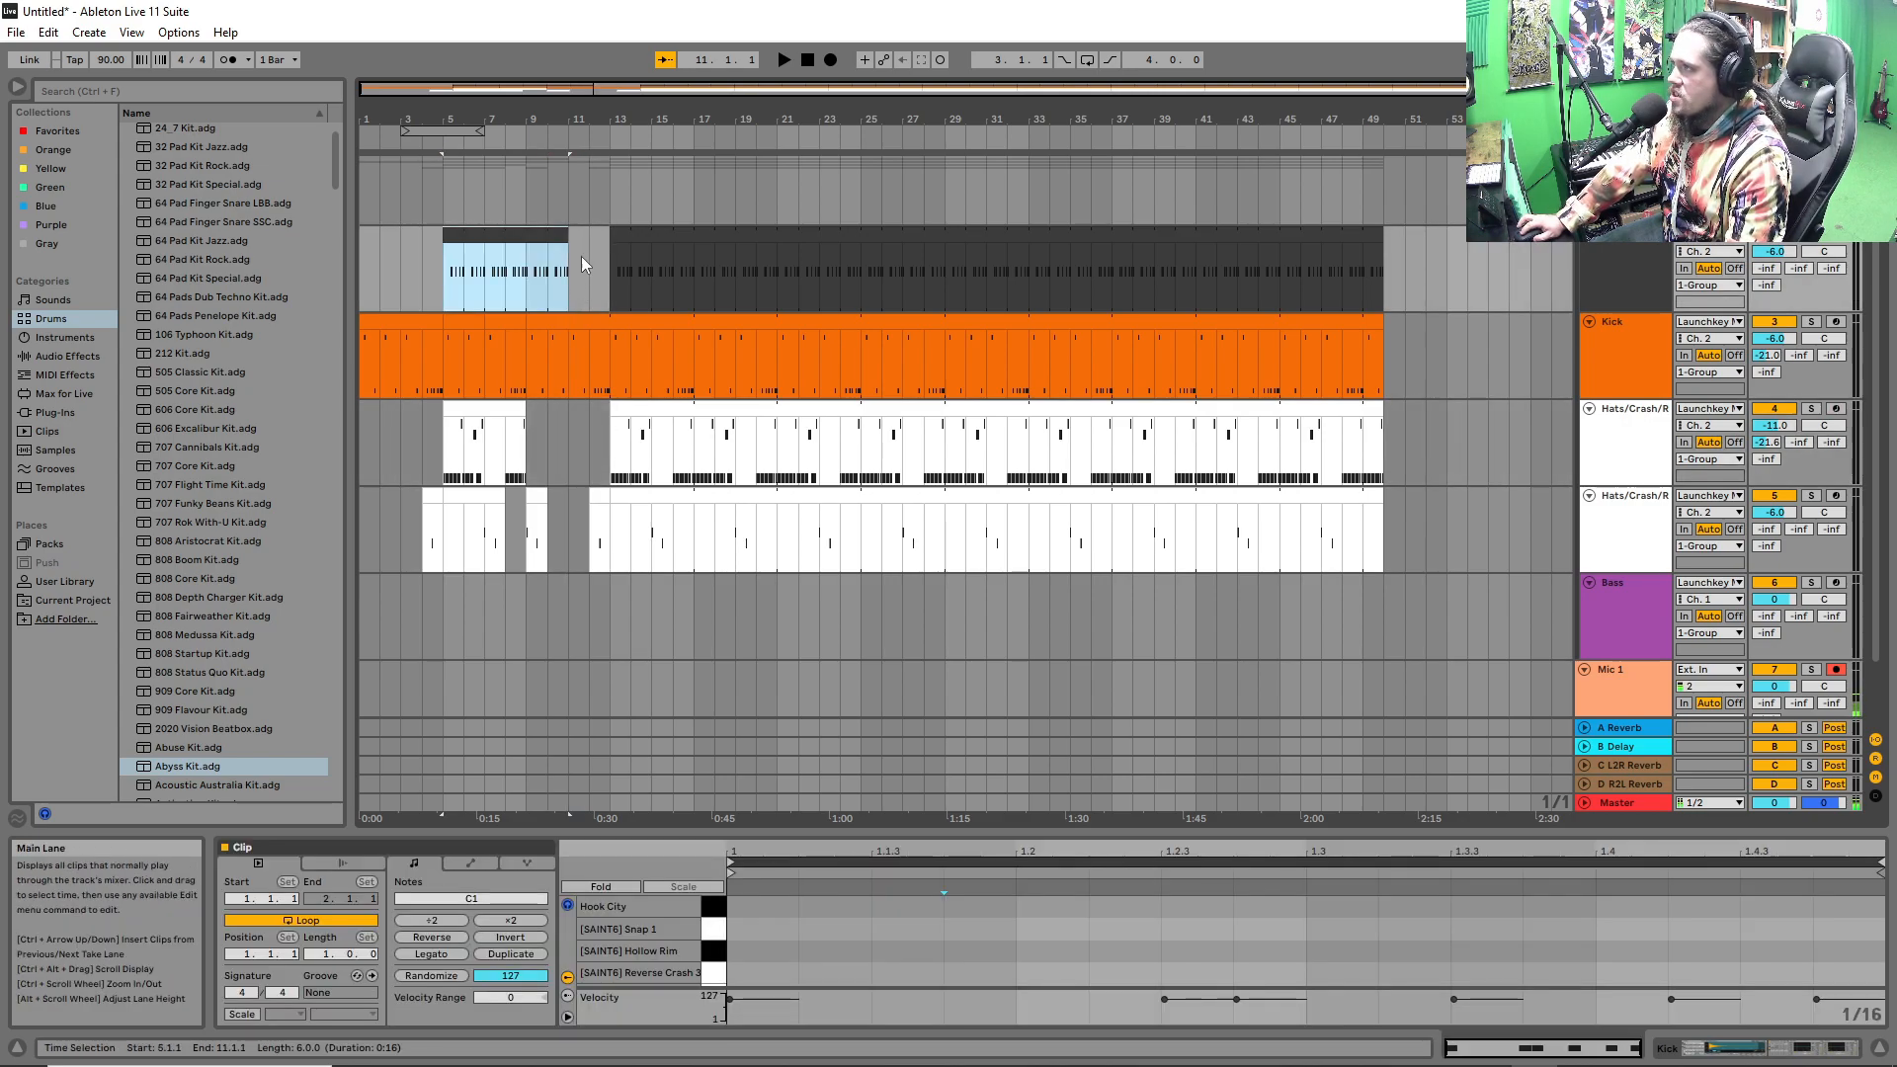
left_click(552, 425)
key("space")
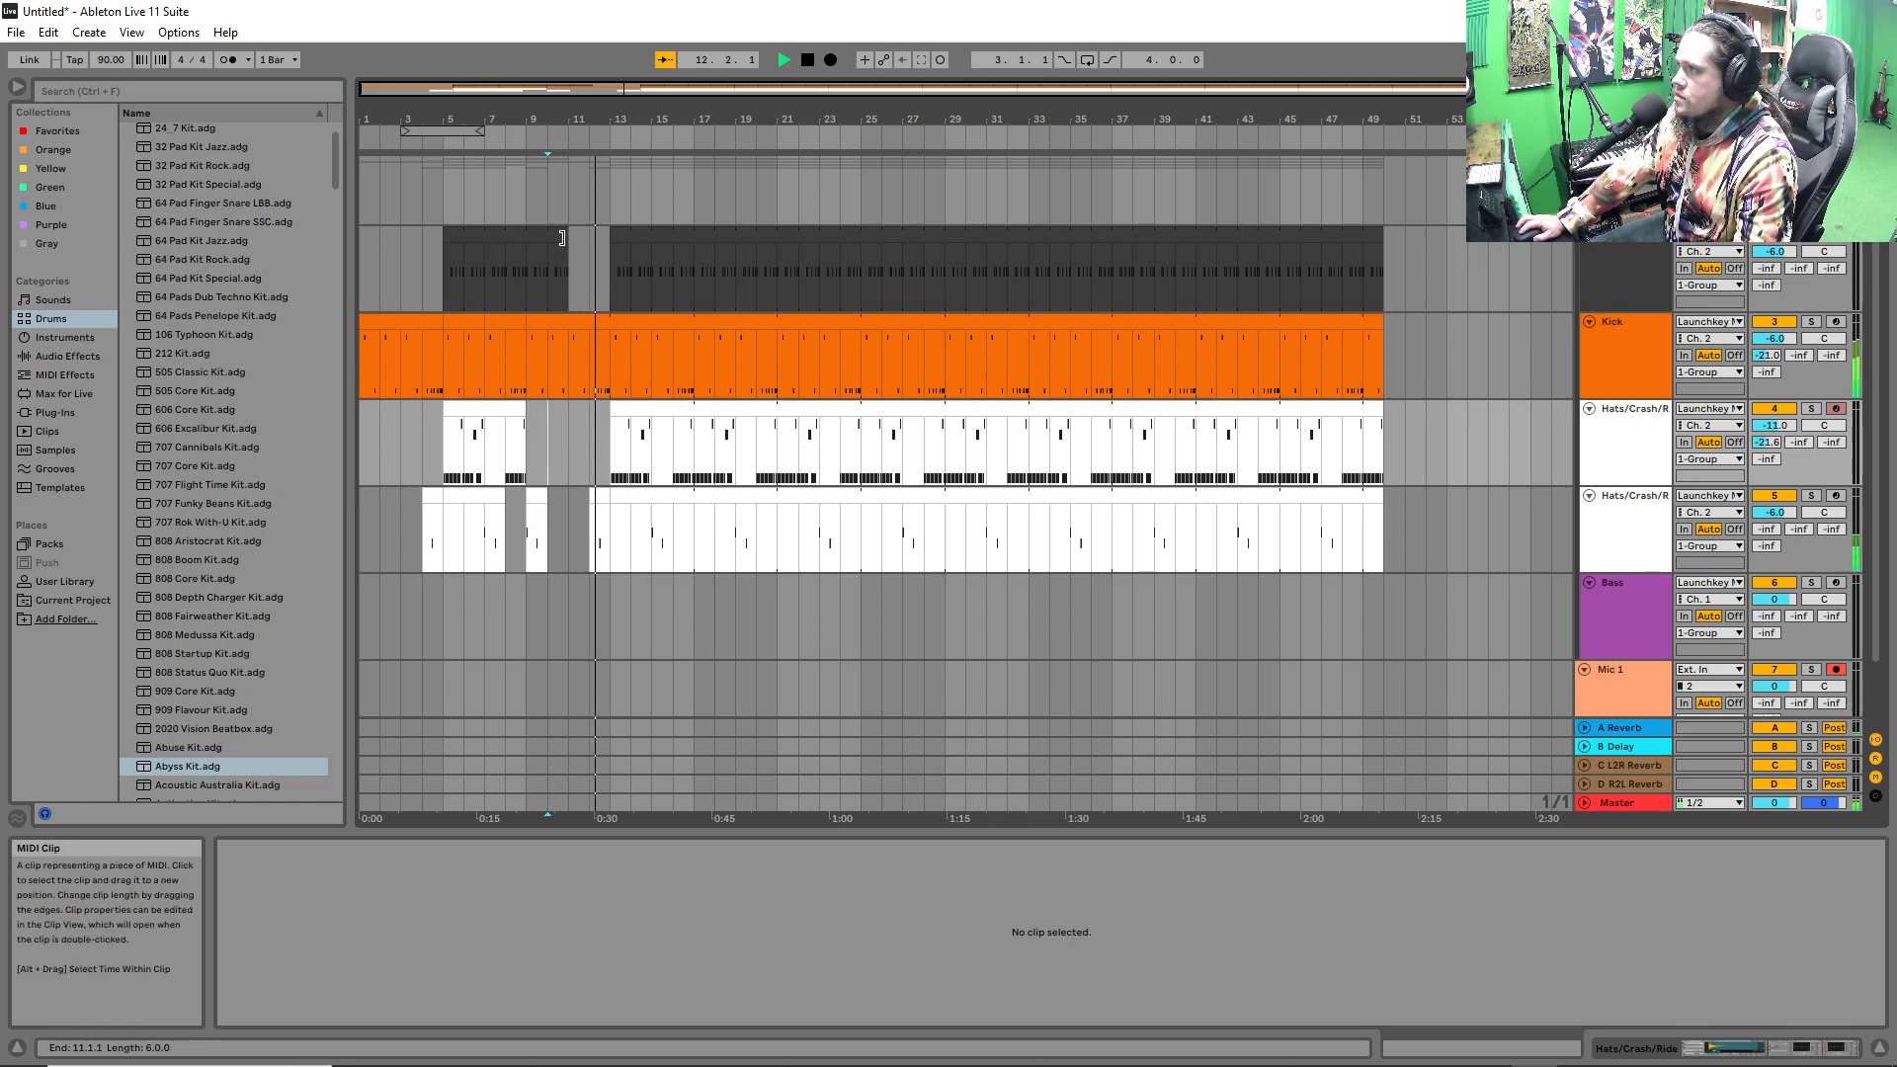
key("space")
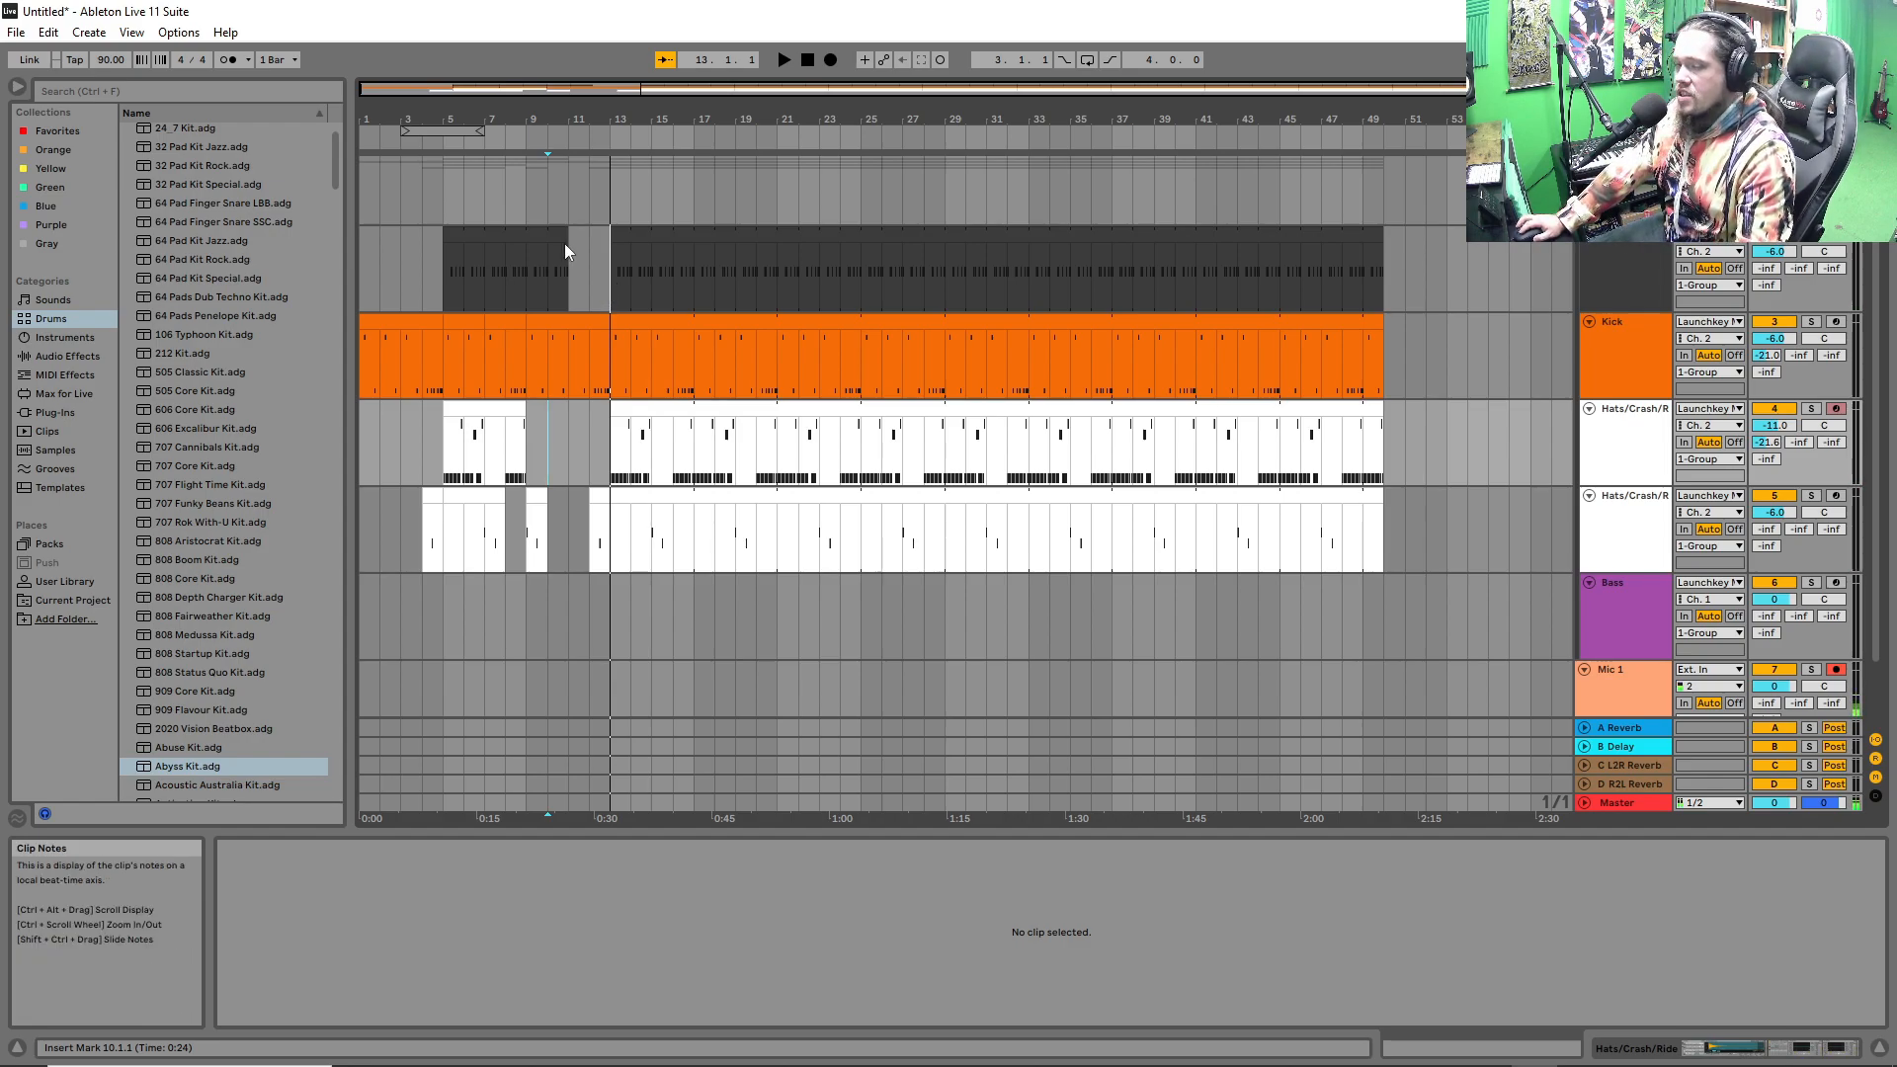
Extend the first black Kick section to 12.1.1 and split off its last bar at 11.1.1.
left_click_drag(564, 230, 575, 265)
left_click(577, 267)
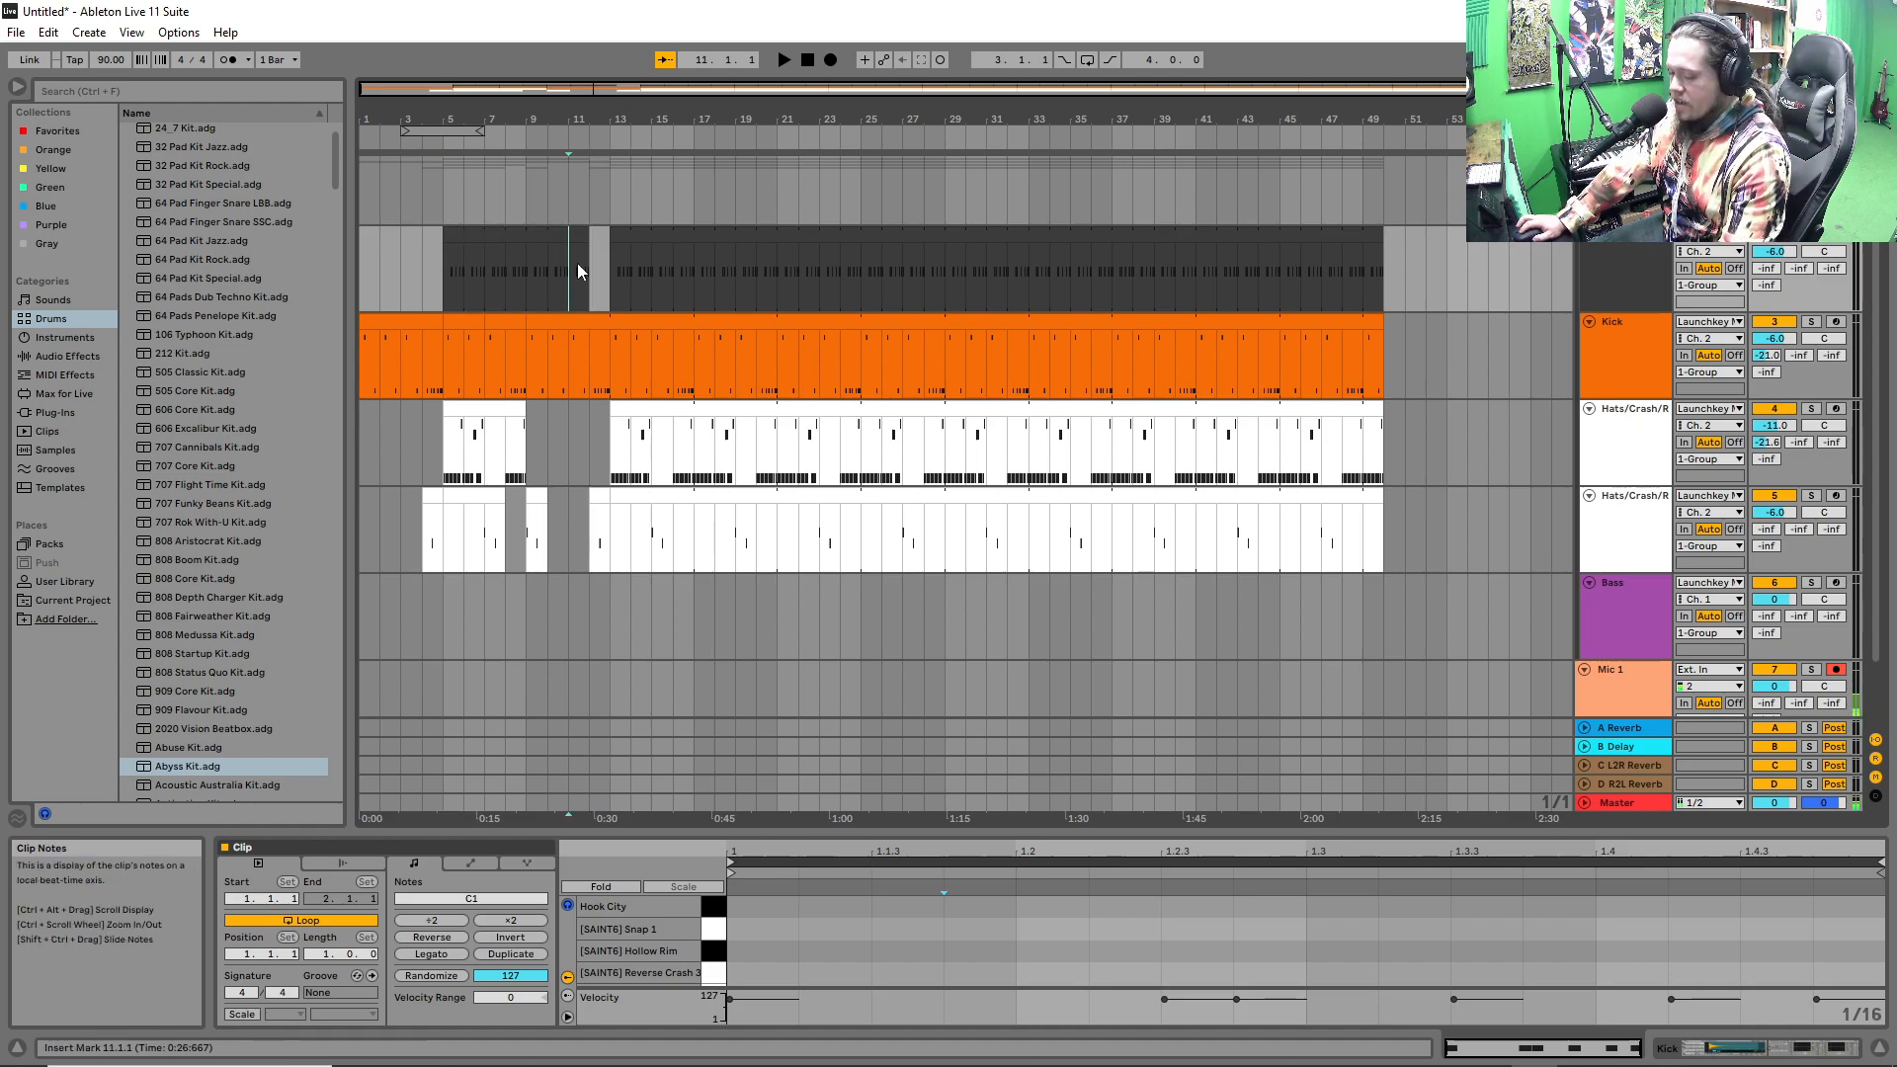
left_click_drag(577, 266, 580, 256)
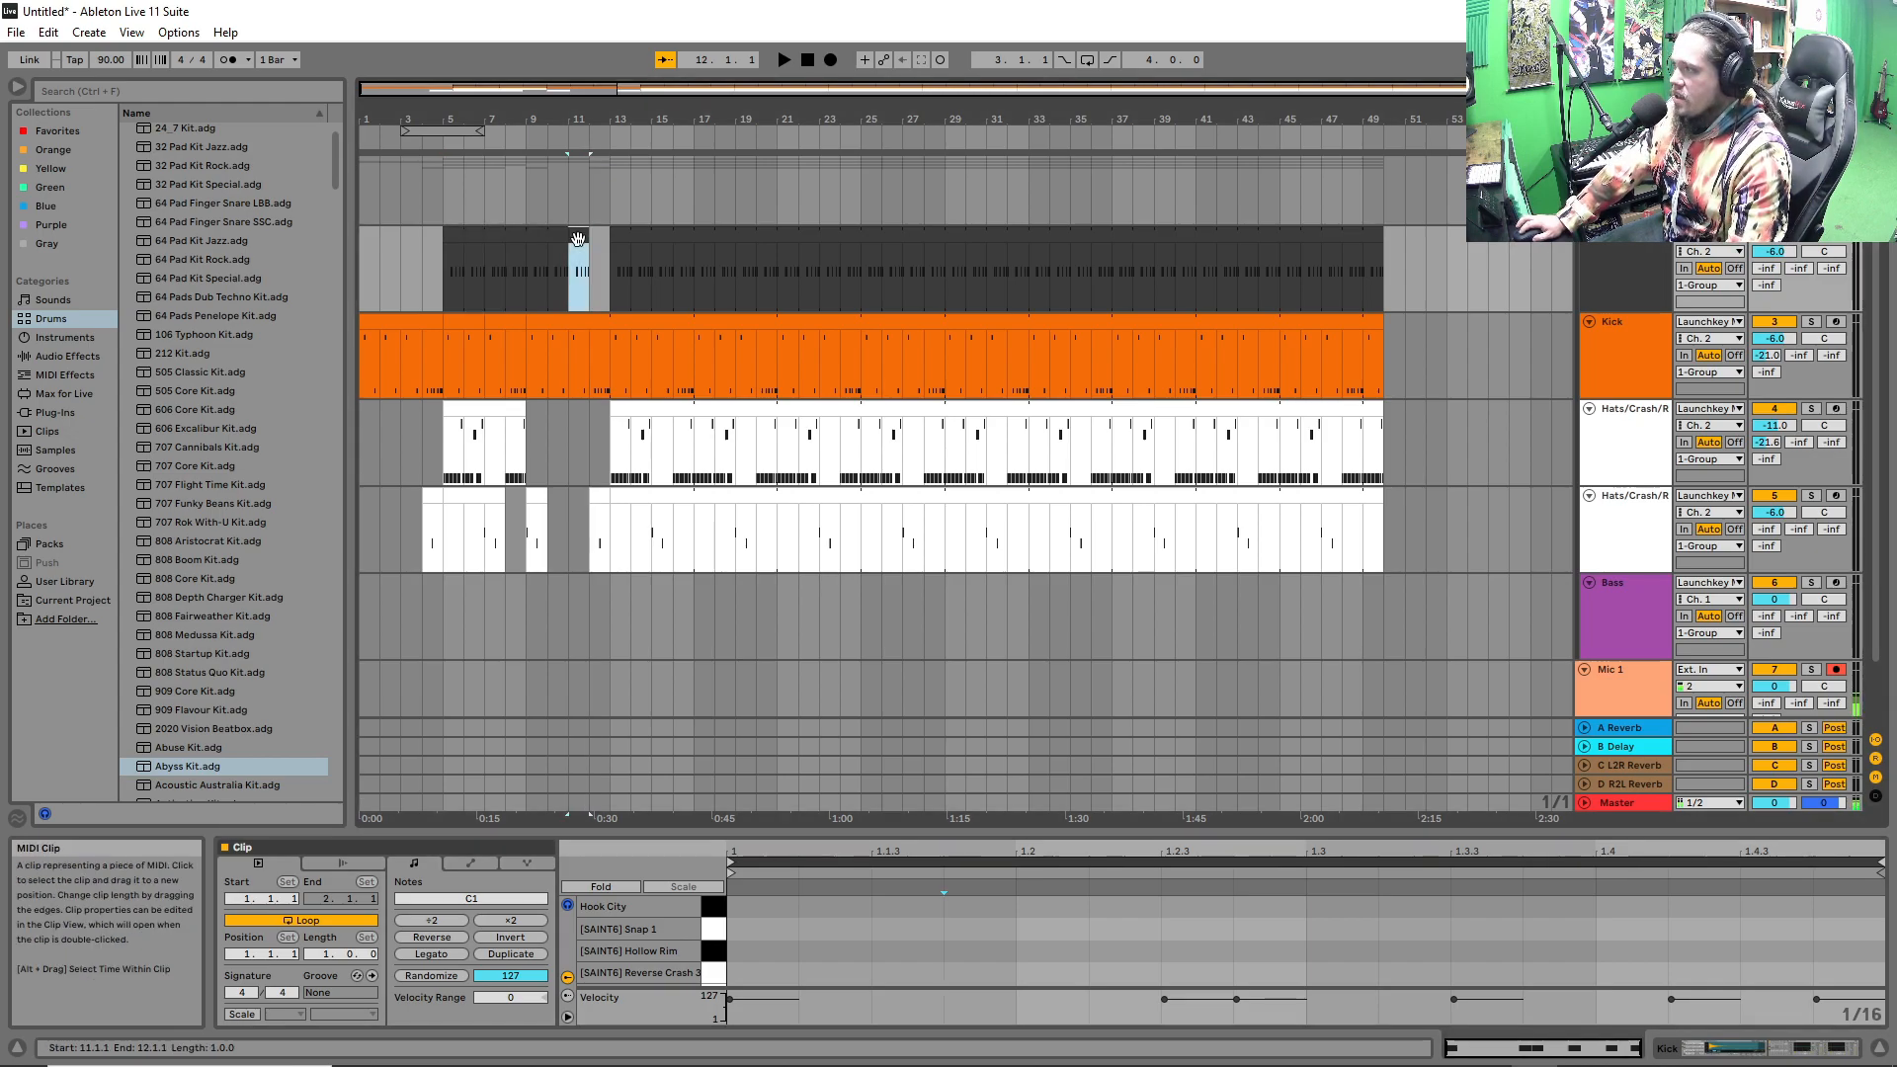
Place the one-bar Kick section at 12.1.1 with hits on every 1/16 from 1.3 to 1.4 plus 1.4.3, and the Reverse Crash bar at 11.1.1.
left_click_drag(826, 832, 826, 477)
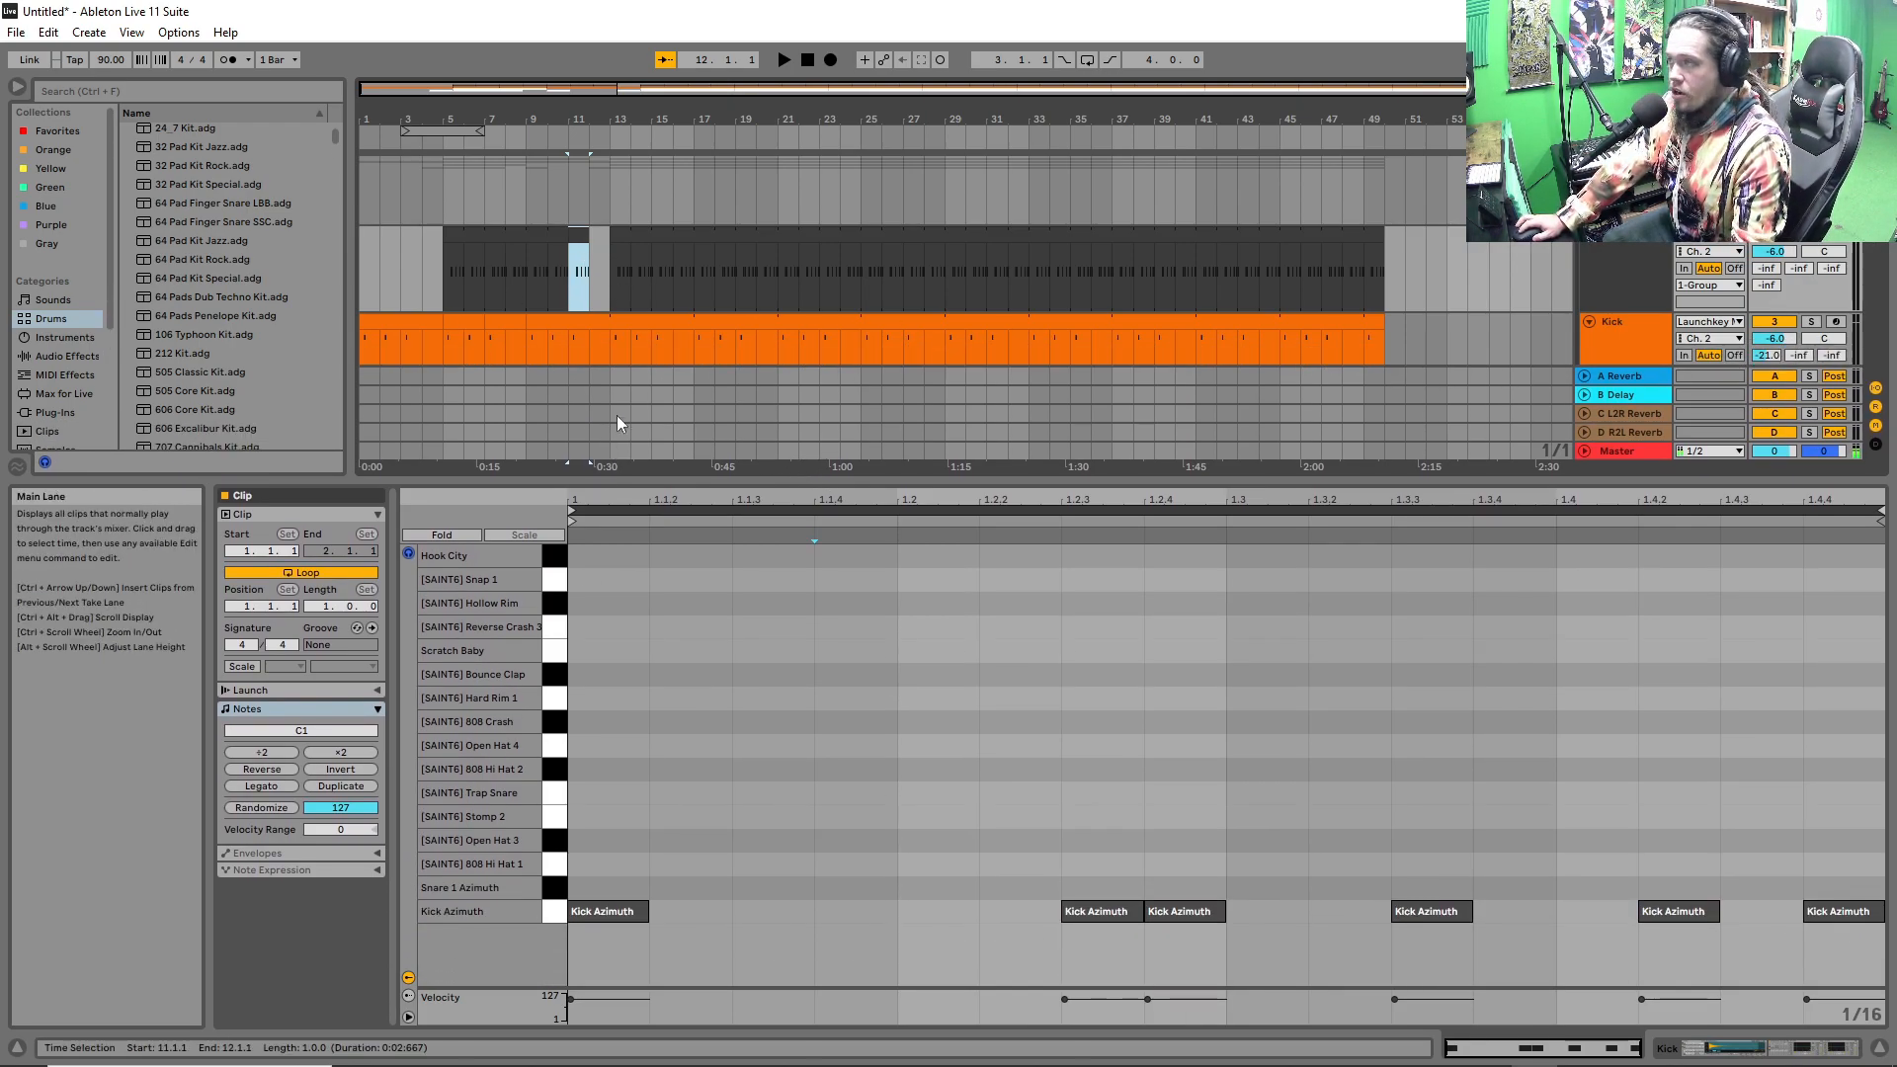
left_click(590, 245)
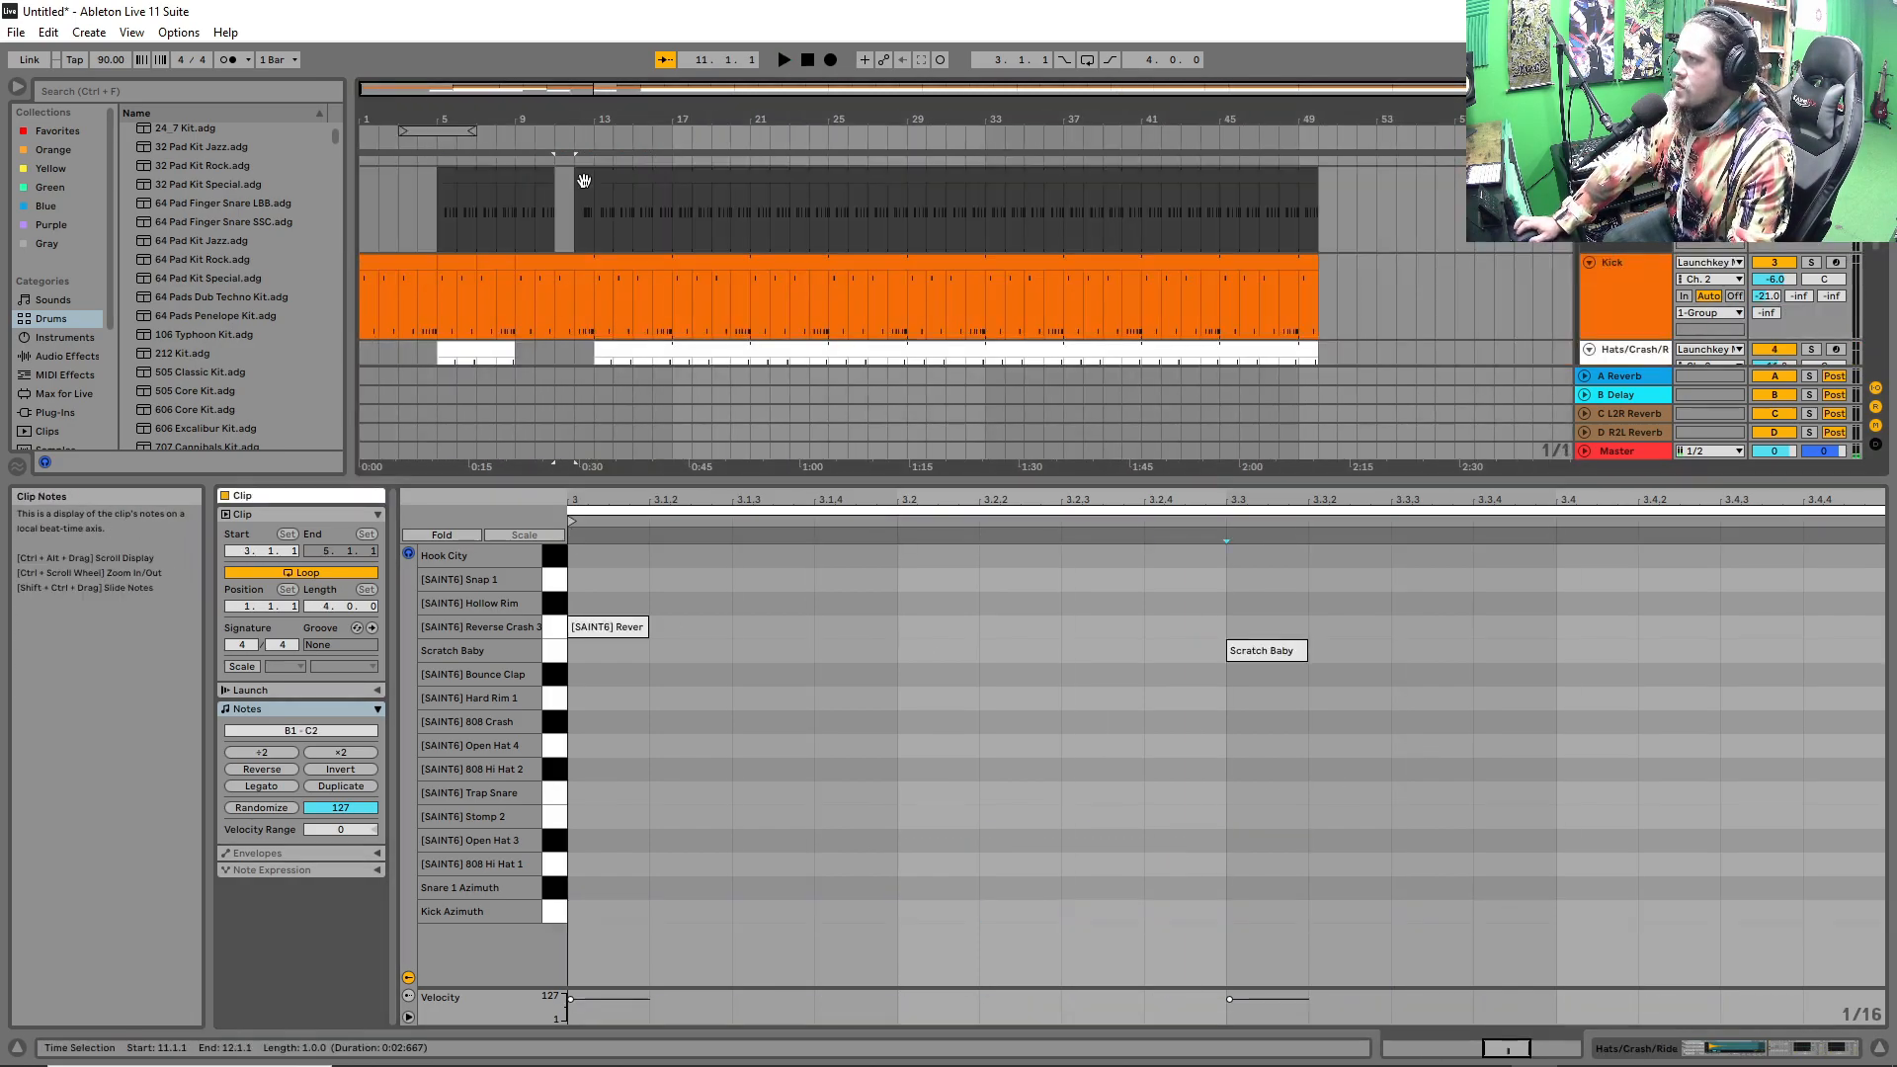
left_click(584, 177)
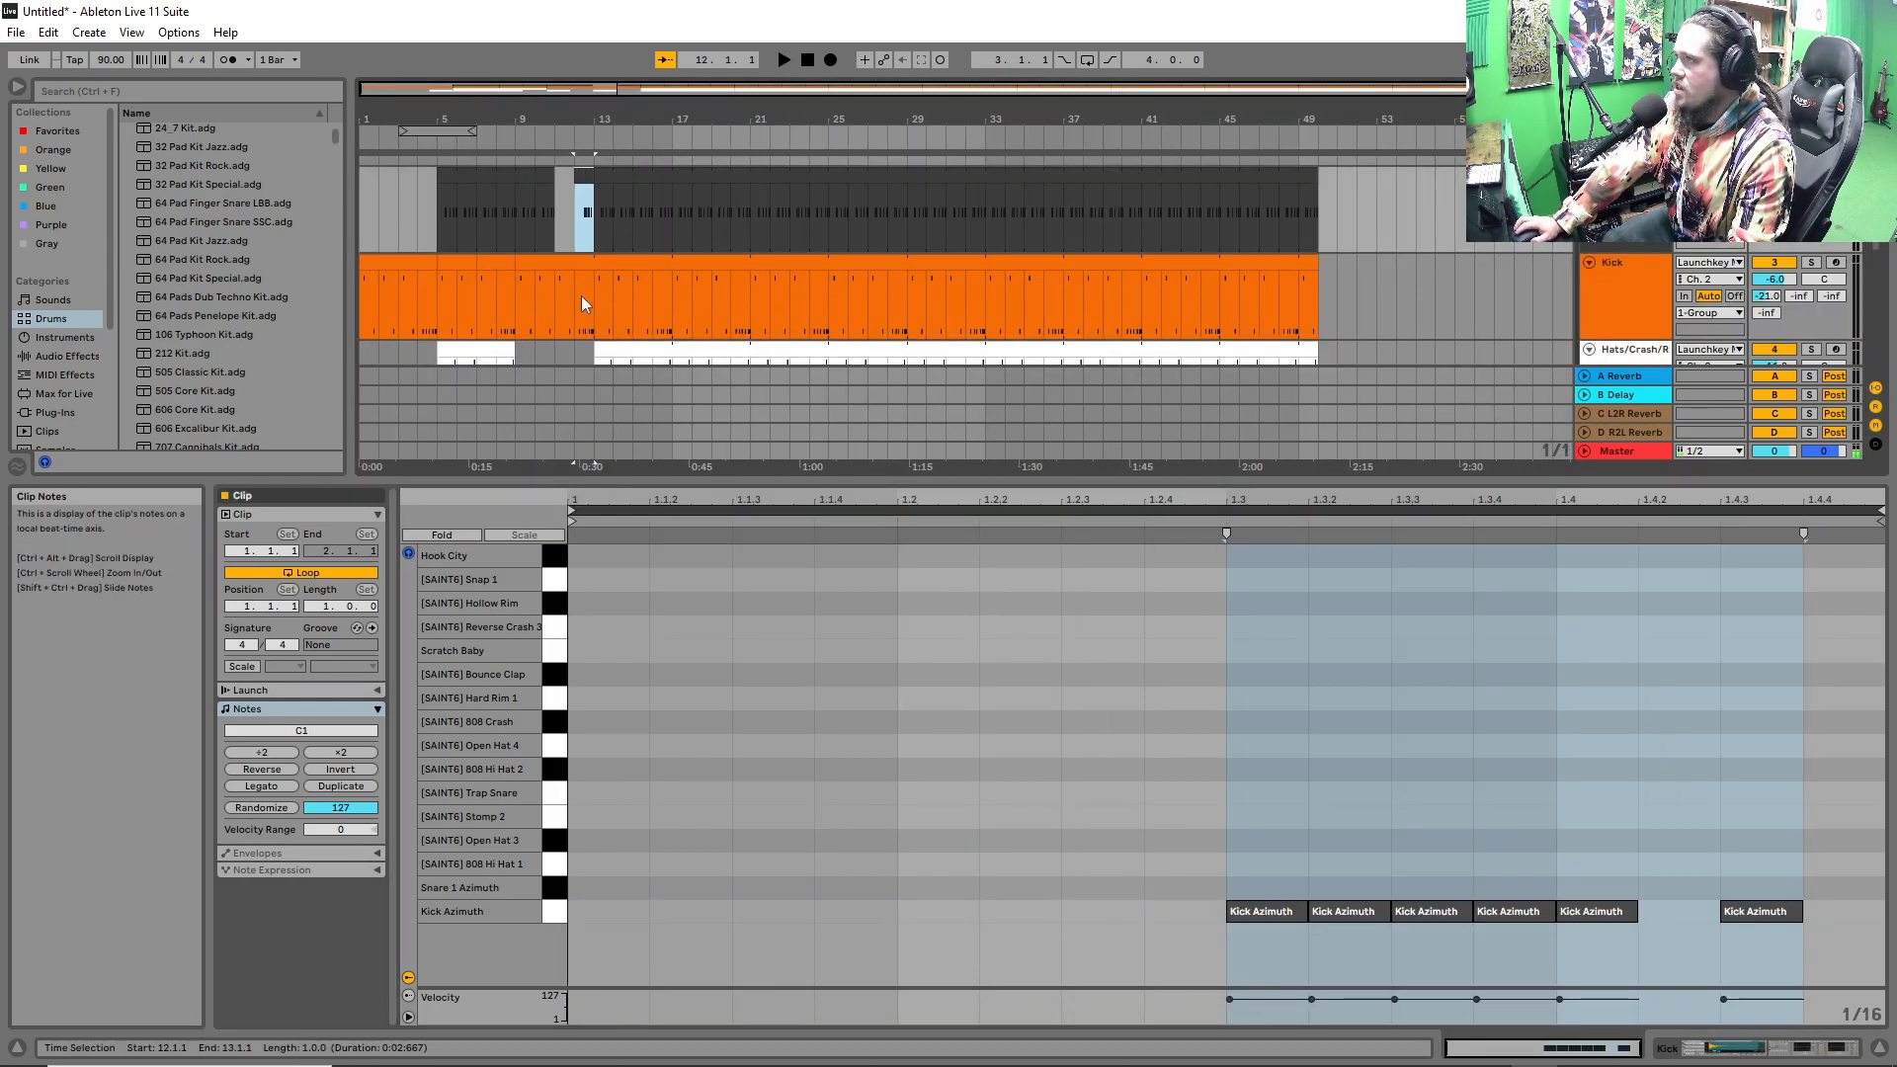
Play back the break from bar 9, enlarge the arrangement area, and open the Kick section at 12.1.1.
scroll(581, 295, "down", 1)
left_click(511, 299)
key("space")
scroll(672, 375, "up", 1)
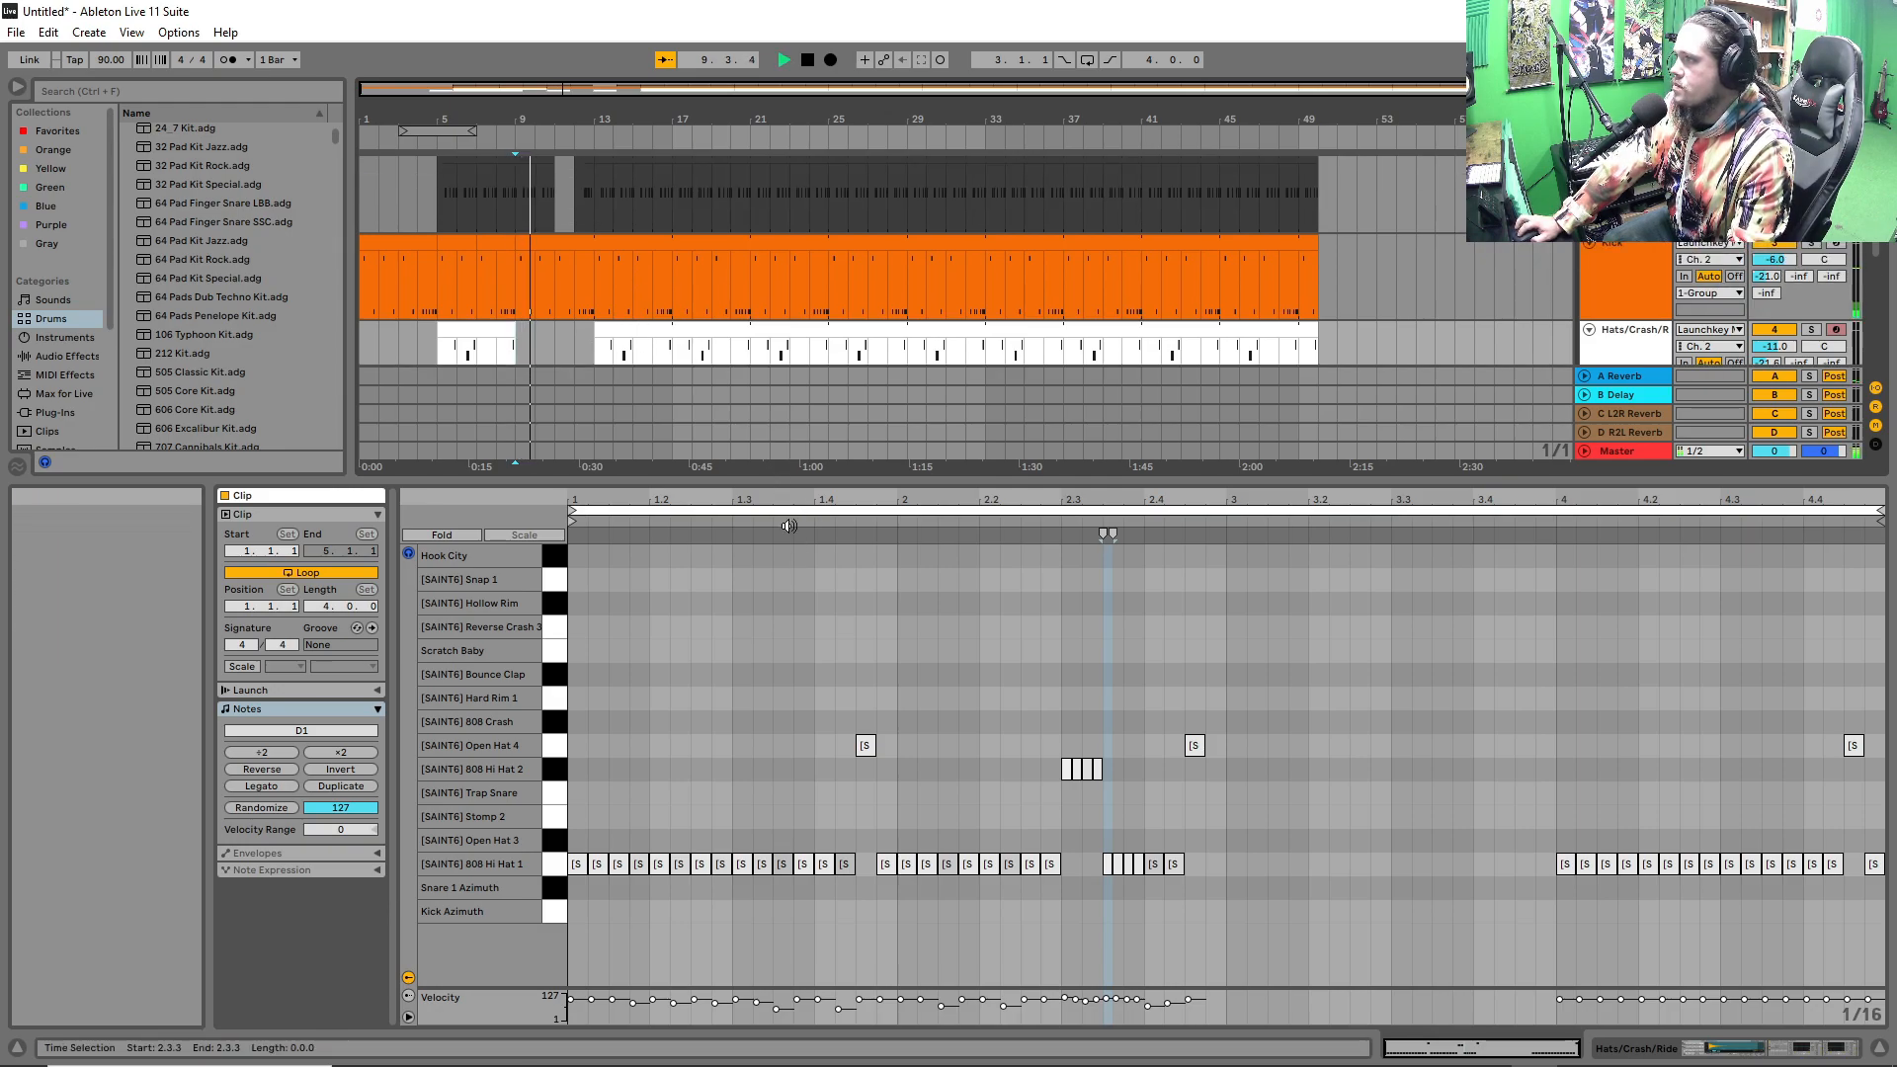
left_click_drag(780, 480, 773, 683)
scroll(680, 308, "up", 1)
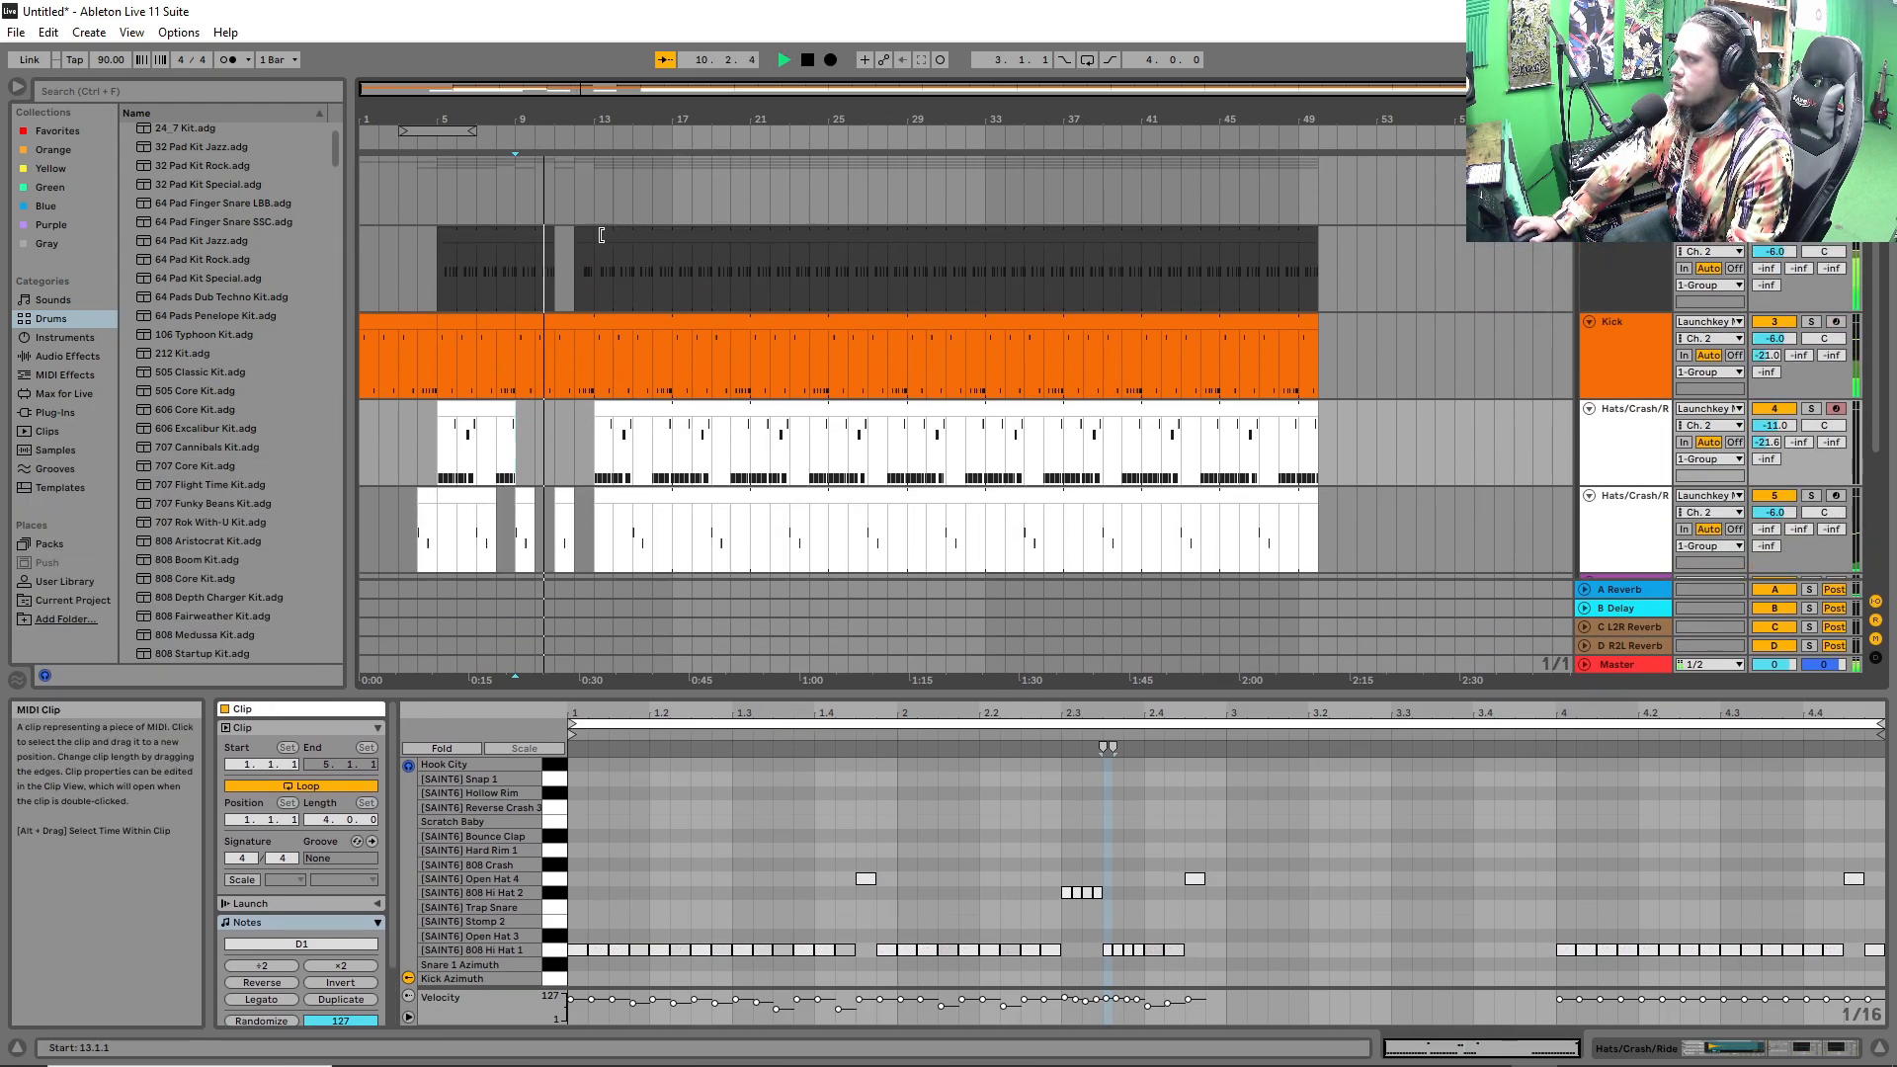
left_click(582, 262)
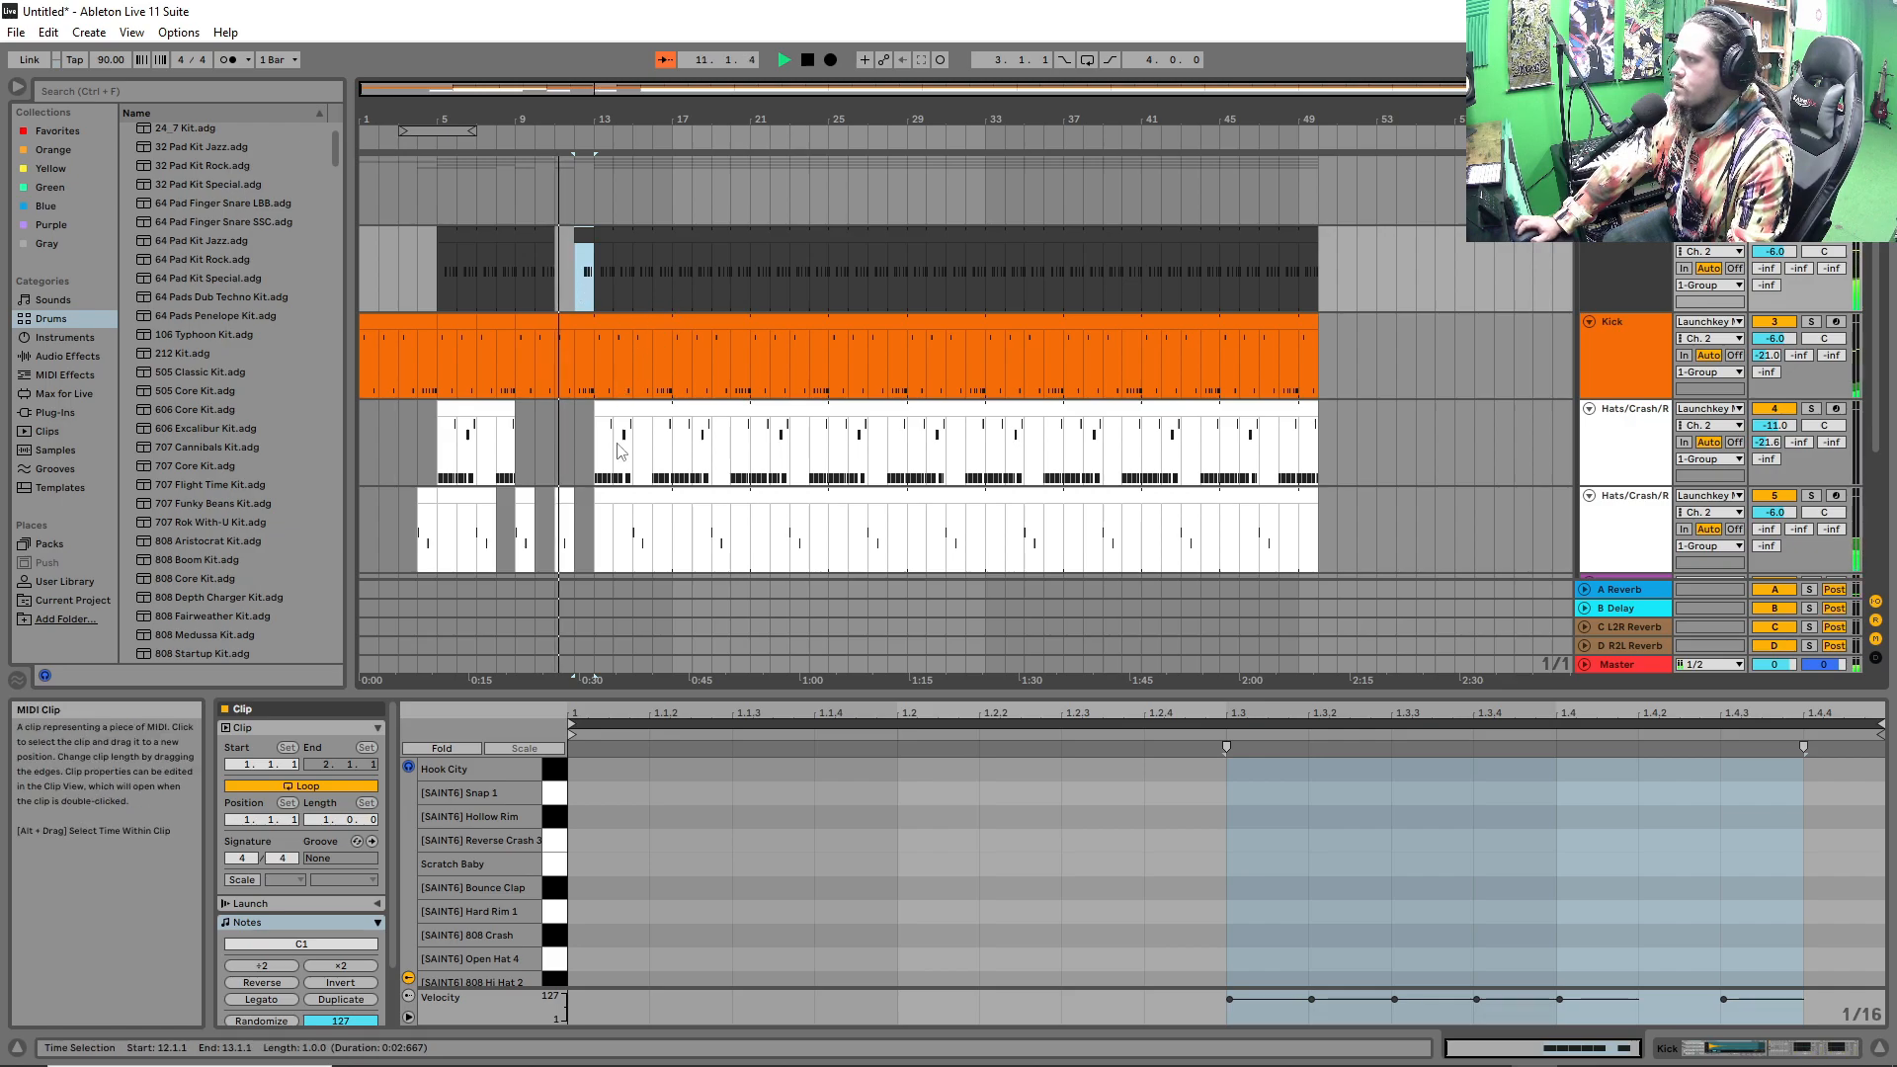